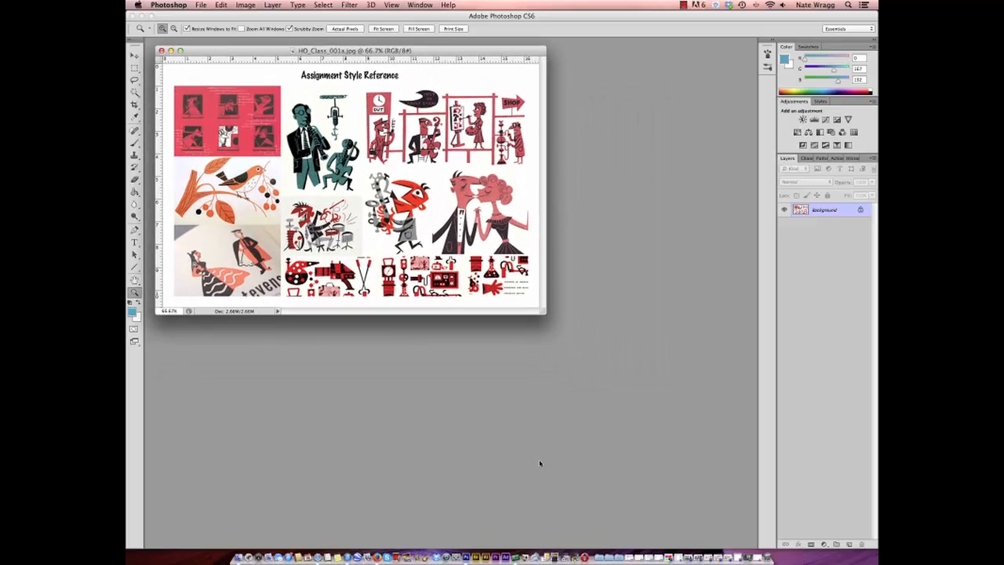
- Bring up the blank Untitled-1 document, place it below and to the right of the style reference, and add a new layer
{"action": "left_click", "coordinate": [737, 557]}
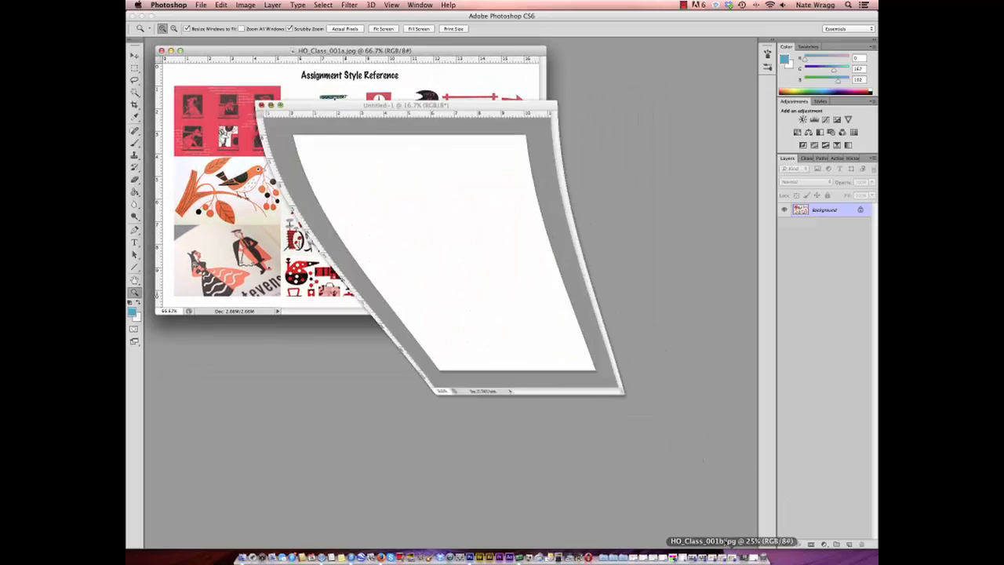
{"action": "left_click", "coordinate": [438, 246], "text": "alt"}
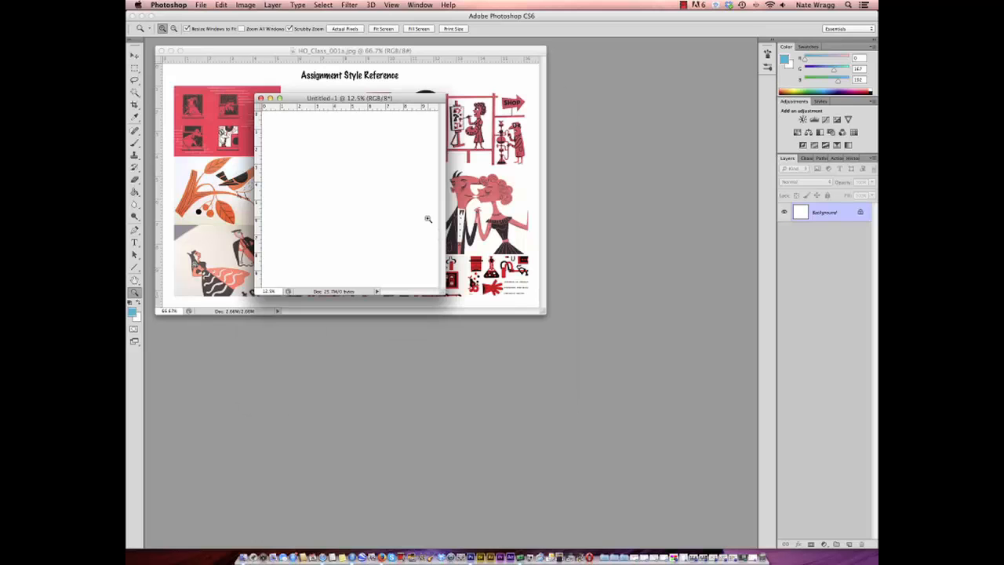
{"action": "left_click", "coordinate": [403, 176]}
{"action": "left_click_drag", "start_coordinate": [422, 108], "coordinate": [592, 230]}
{"action": "left_click_drag", "start_coordinate": [669, 475], "coordinate": [693, 499]}
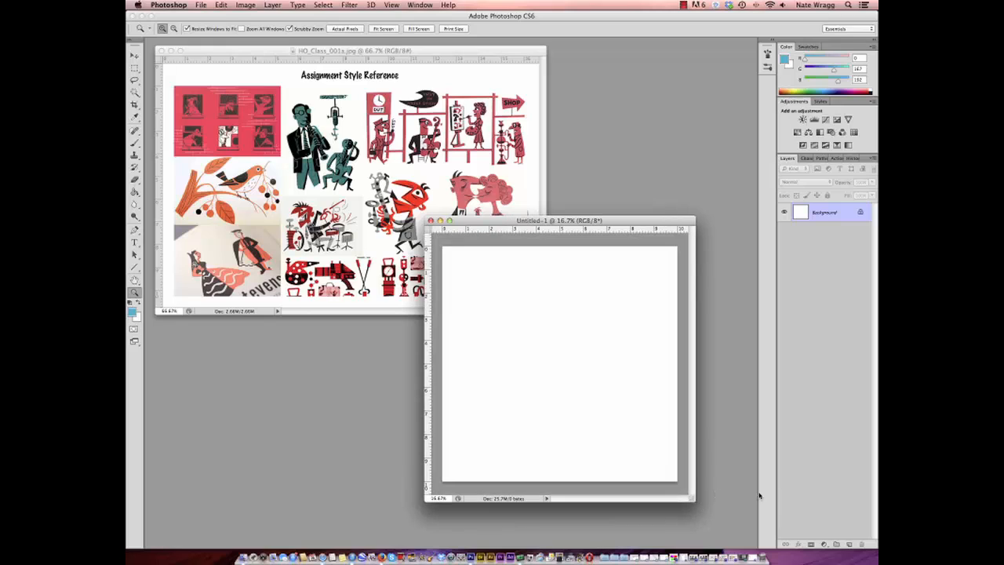
{"action": "left_click", "coordinate": [849, 545]}
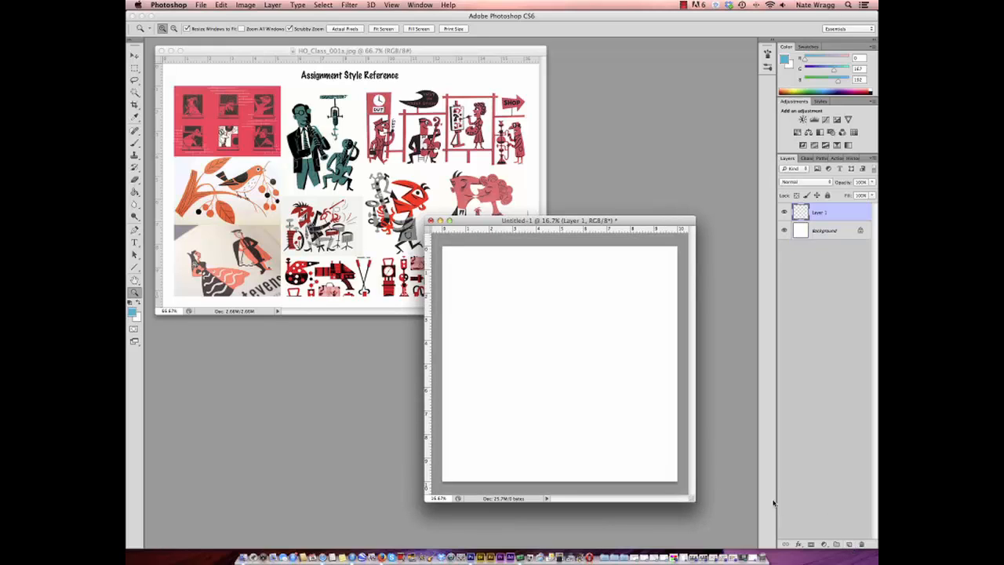
- Sample the red from the reference image and adjust the foreground color to a brighter, more saturated red
{"action": "left_click", "coordinate": [135, 69]}
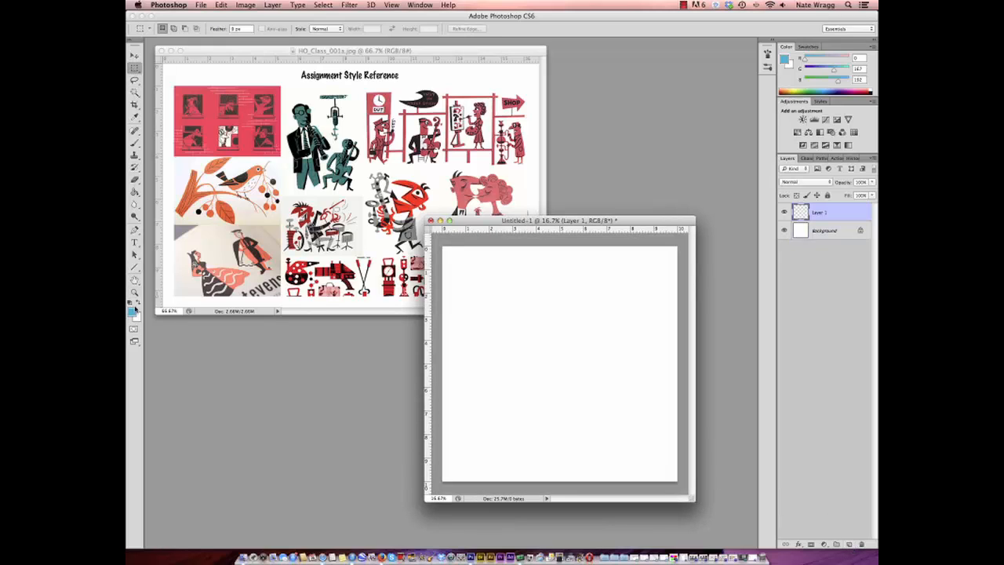
{"action": "left_click", "coordinate": [135, 143]}
{"action": "left_click", "coordinate": [217, 115], "text": "alt"}
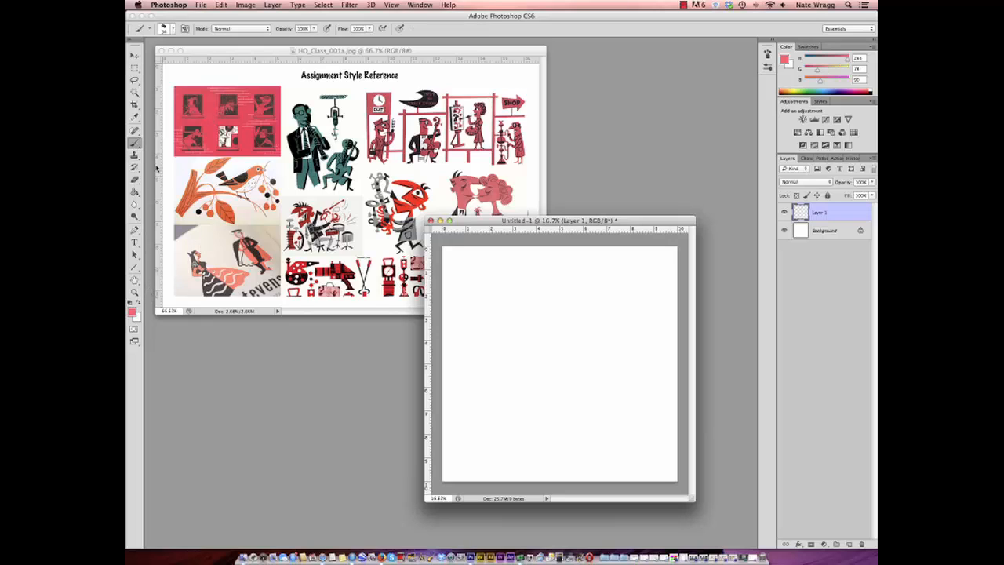
{"action": "left_click", "coordinate": [133, 313]}
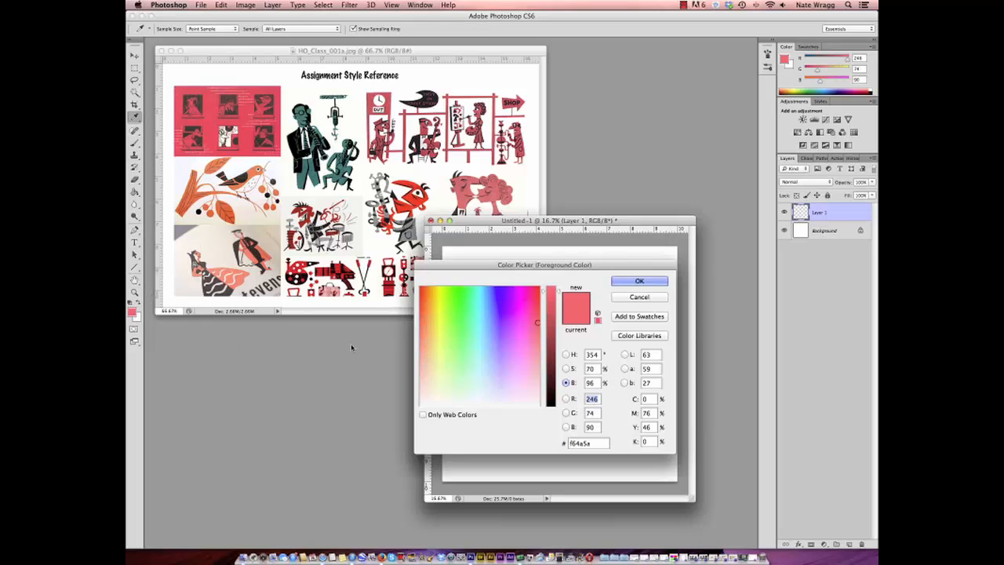
{"action": "left_click", "coordinate": [636, 279]}
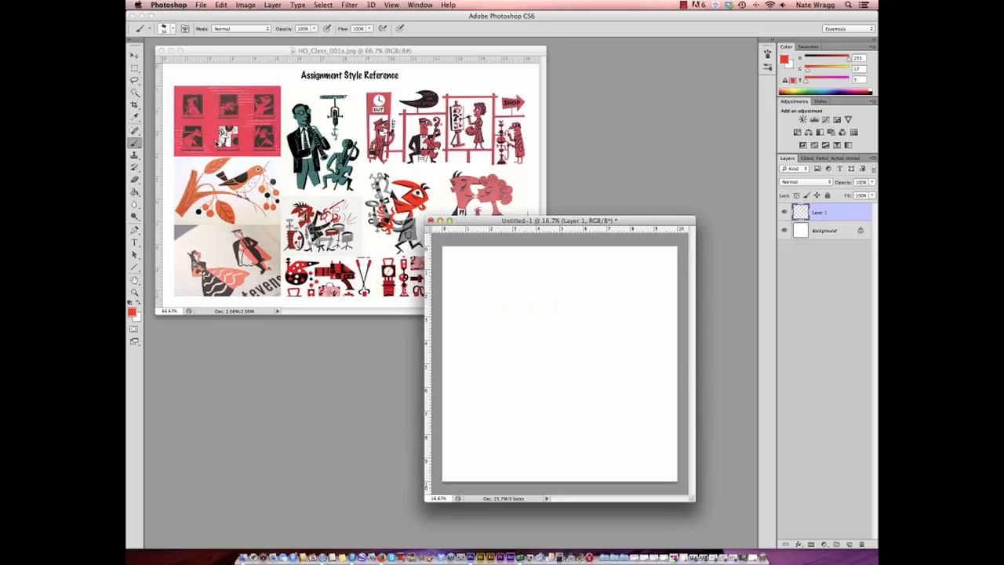
- Marquee a square about 2.4 inches wide in the upper-left part of the blank canvas and fill it with the red
{"action": "left_click", "coordinate": [134, 69]}
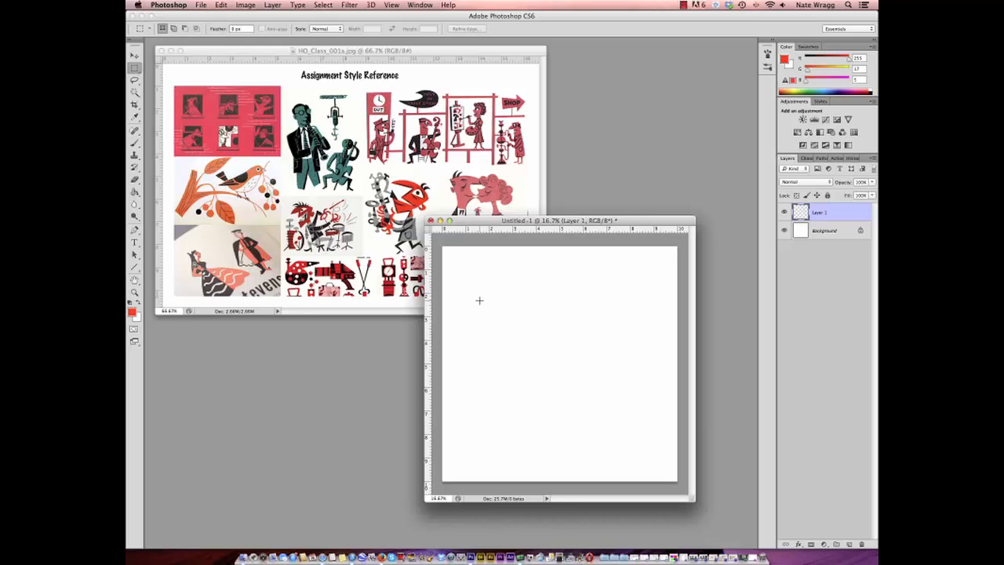
{"action": "left_click_drag", "start_coordinate": [465, 288], "coordinate": [526, 351]}
{"action": "key", "text": "g"}
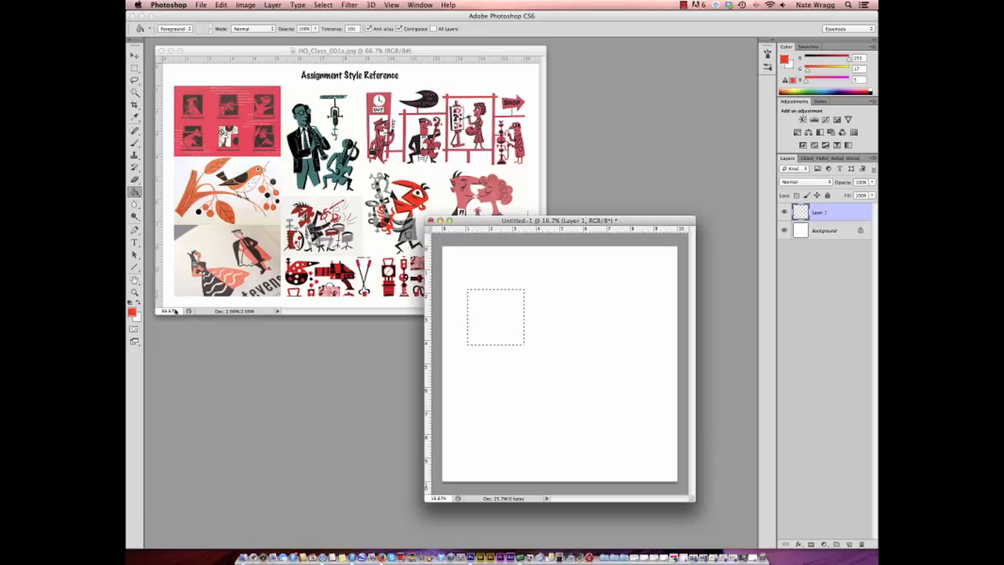
{"action": "left_click", "coordinate": [519, 324]}
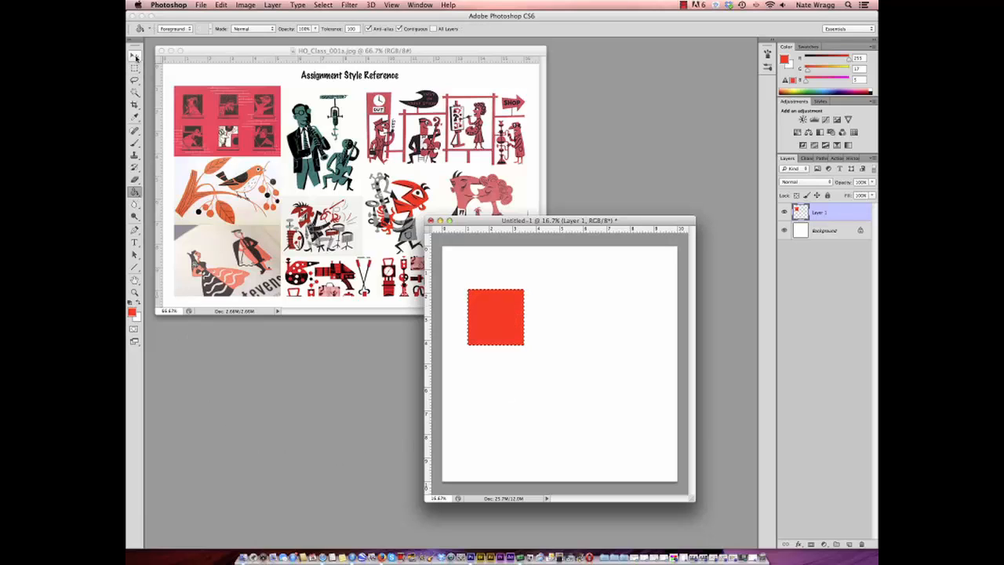
- Duplicate the red square just to its right and fill the copy with black
{"action": "key", "text": "v"}
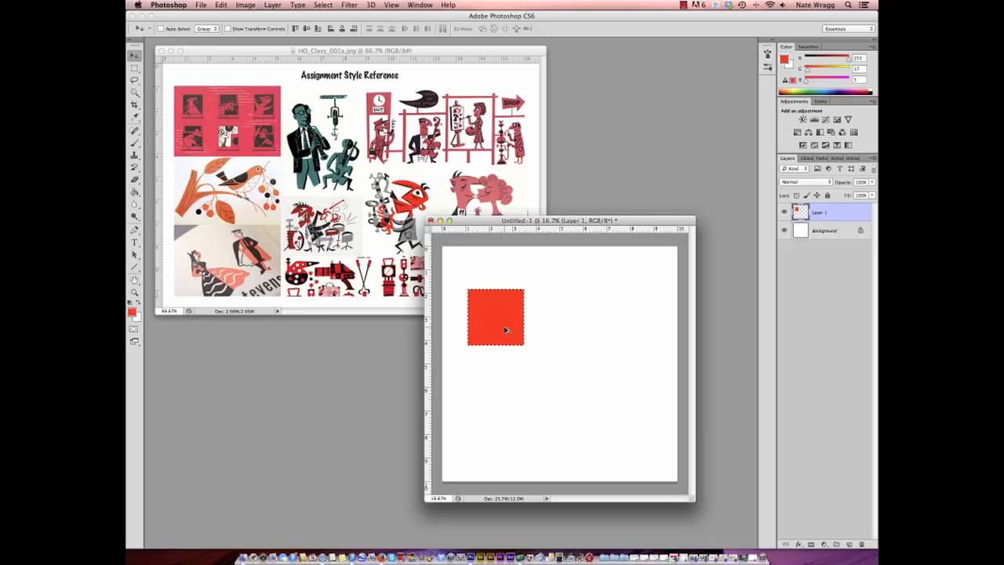
{"action": "left_click_drag", "start_coordinate": [510, 330], "coordinate": [569, 330]}
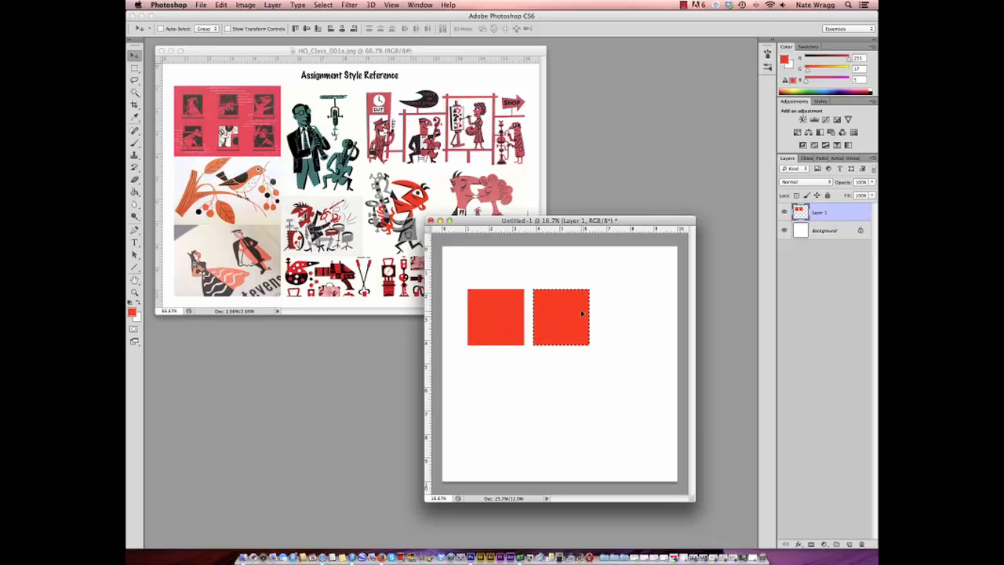
{"action": "key", "text": "d"}
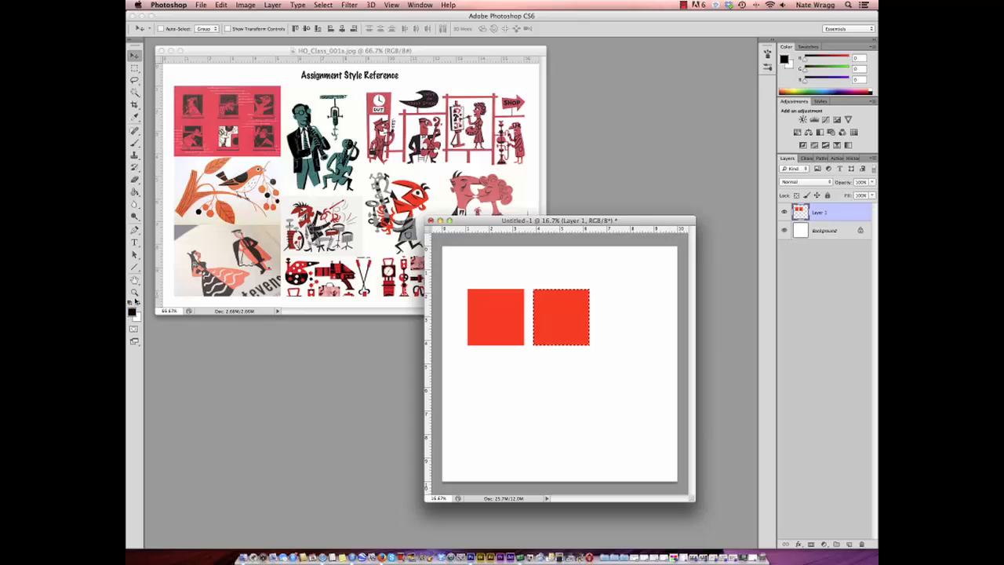
{"action": "left_click", "coordinate": [134, 191]}
{"action": "left_click", "coordinate": [579, 320]}
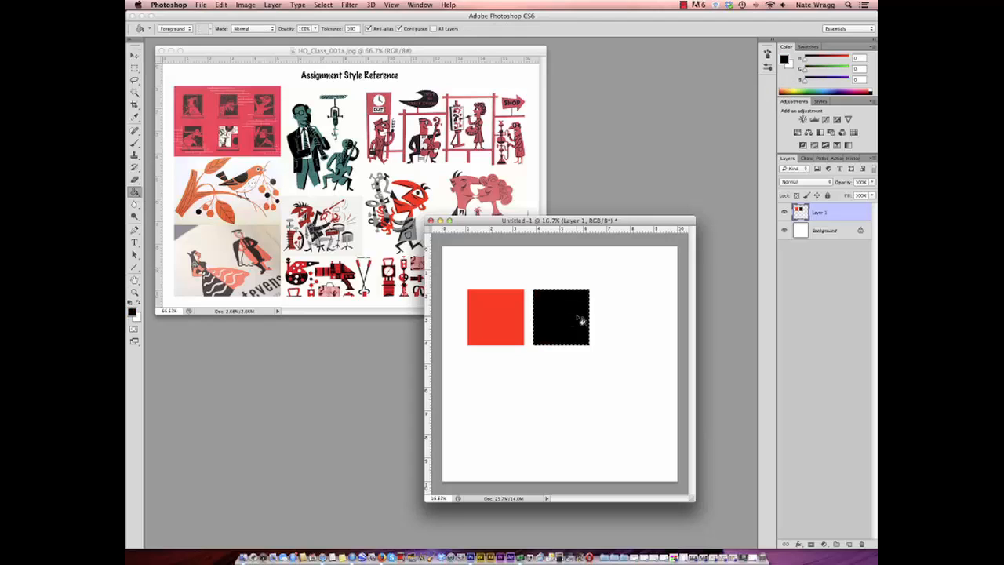
- Deselect the black square and duplicate the pair of squares directly below the originals
{"action": "key", "text": "v"}
{"action": "left_click", "coordinate": [323, 4]}
{"action": "left_click", "coordinate": [469, 116]}
{"action": "key", "text": "super+d"}
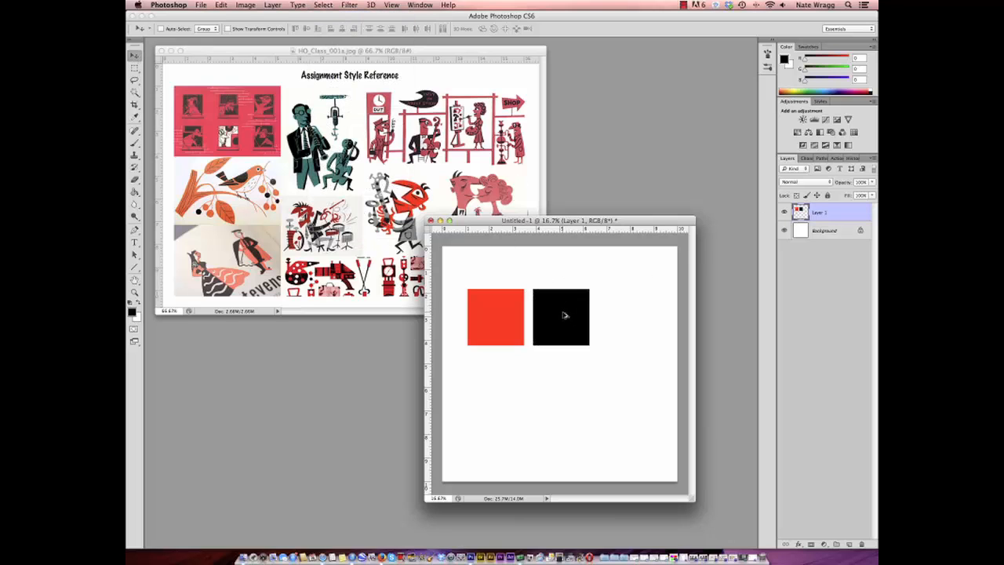
{"action": "left_click_drag", "start_coordinate": [564, 315], "coordinate": [567, 382]}
- Trim the duplicated squares to thin red and black strips along their facing edges and move the strips right of the upper black square
{"action": "left_click", "coordinate": [134, 70]}
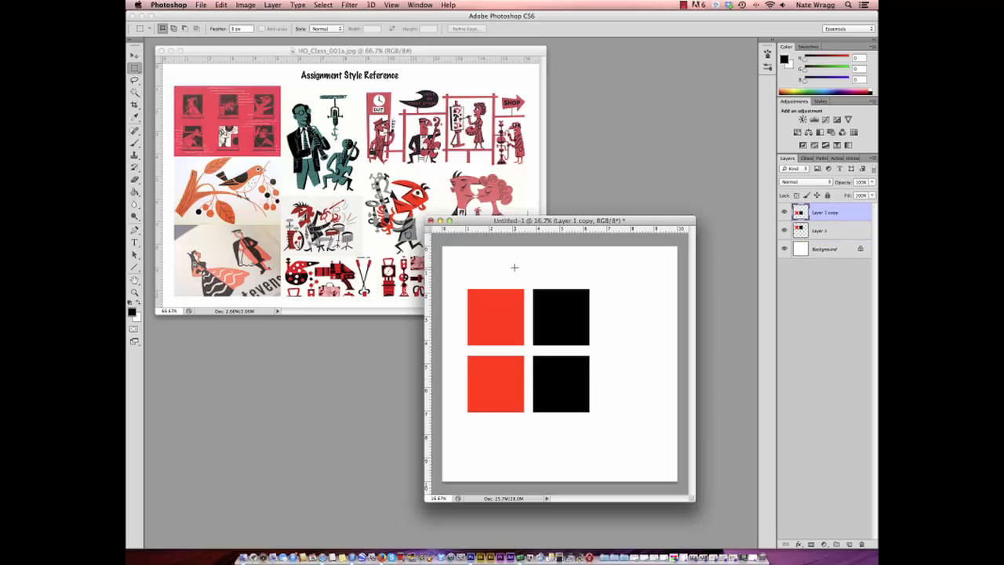
{"action": "left_click_drag", "start_coordinate": [518, 354], "coordinate": [538, 420]}
{"action": "left_click", "coordinate": [323, 5]}
{"action": "left_click", "coordinate": [330, 43]}
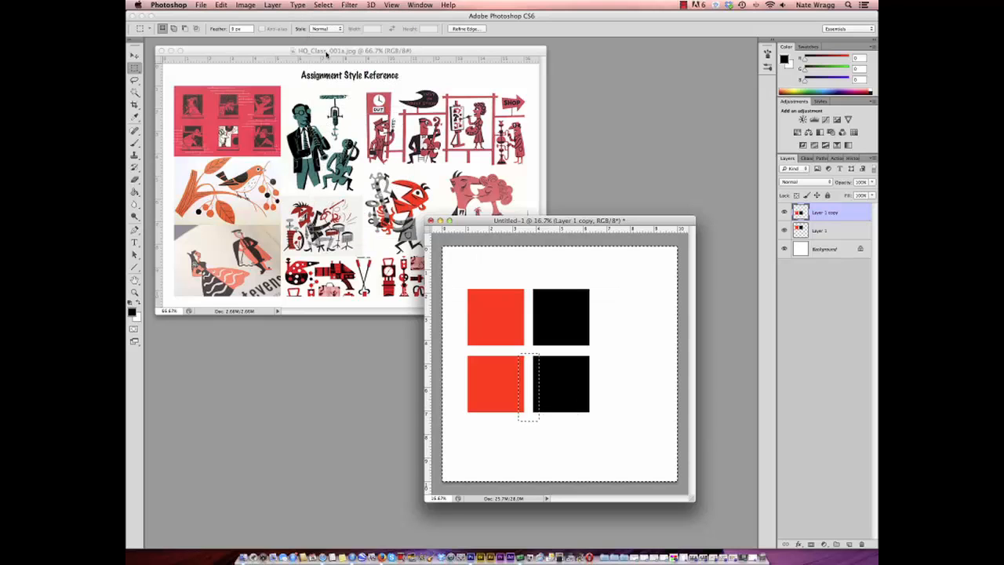
{"action": "key", "text": "Delete"}
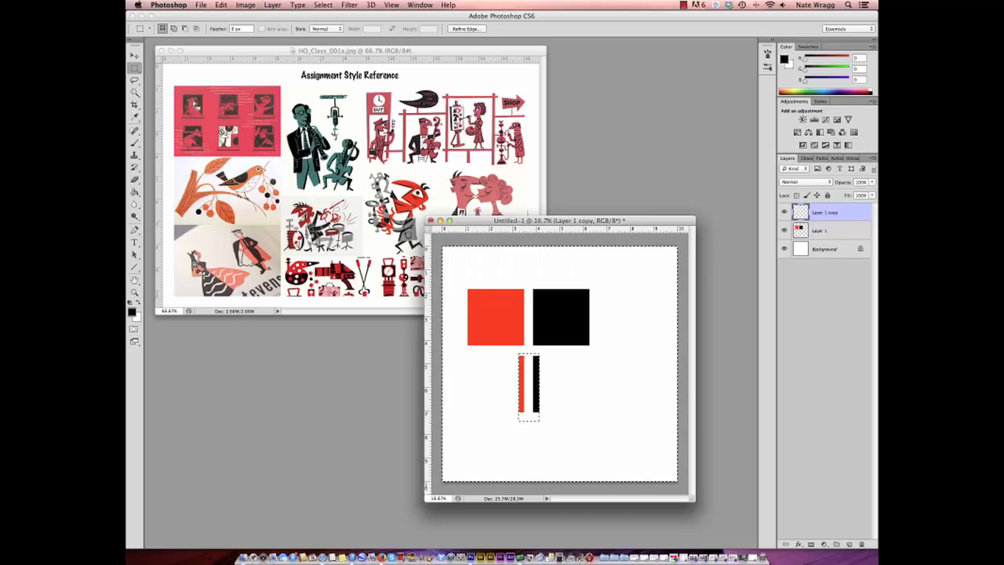
{"action": "left_click", "coordinate": [323, 4]}
{"action": "left_click", "coordinate": [333, 25]}
{"action": "left_click", "coordinate": [134, 56]}
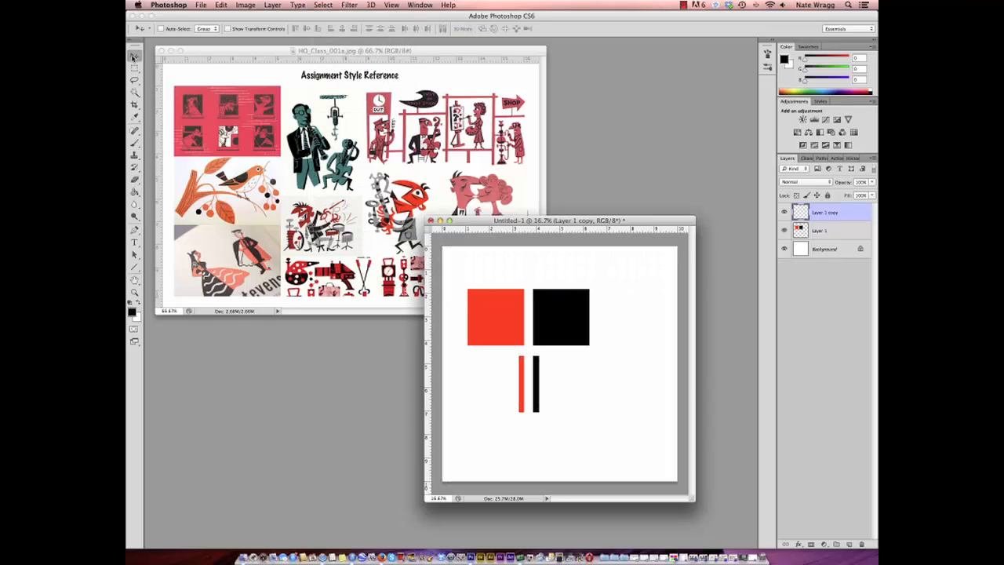
{"action": "left_click_drag", "start_coordinate": [535, 388], "coordinate": [616, 321]}
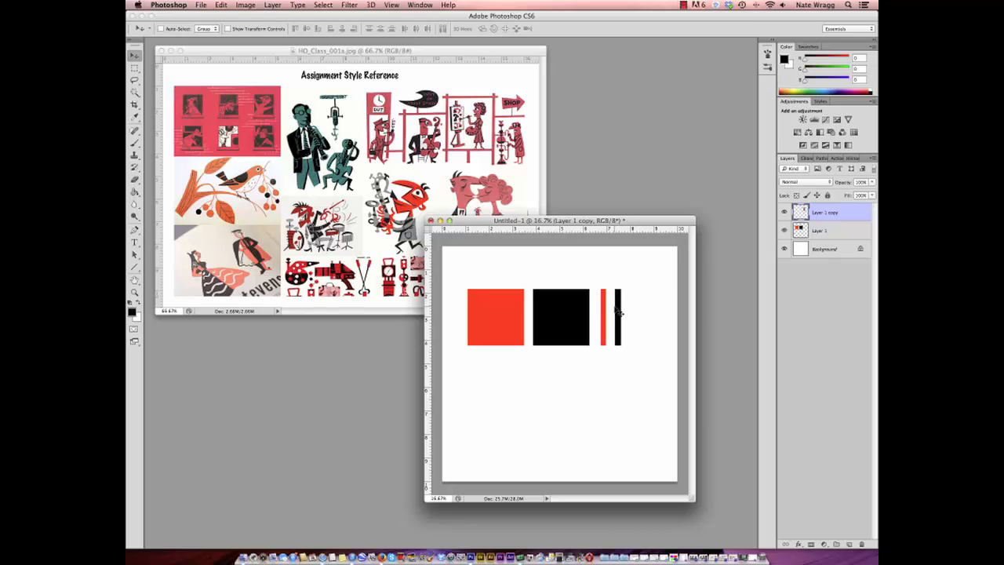
- Choose the Hard Round 19 pixels brush, enlarge it, and handwrite LINE in black beneath the two strips
{"action": "left_click", "coordinate": [134, 142]}
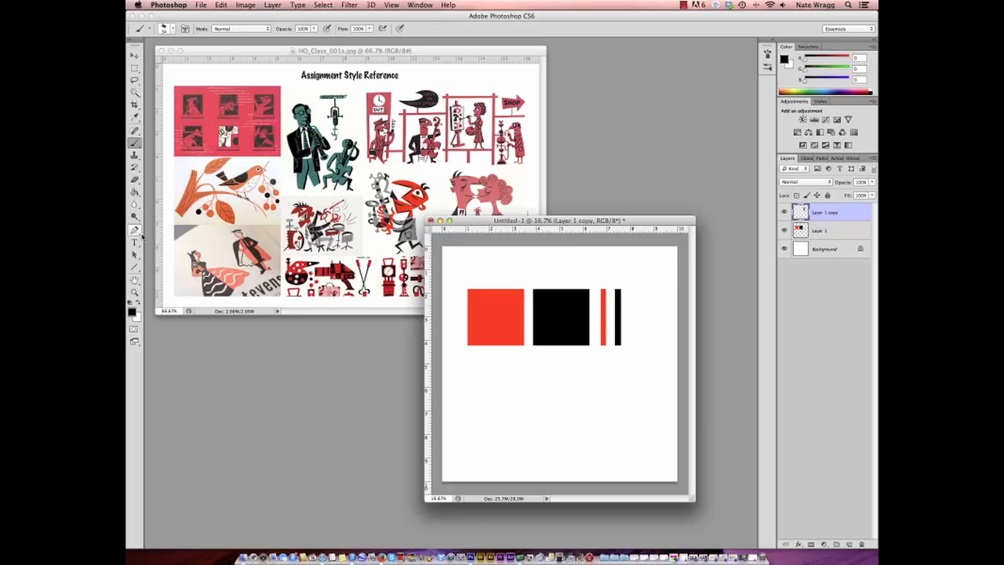
{"action": "left_click", "coordinate": [167, 31]}
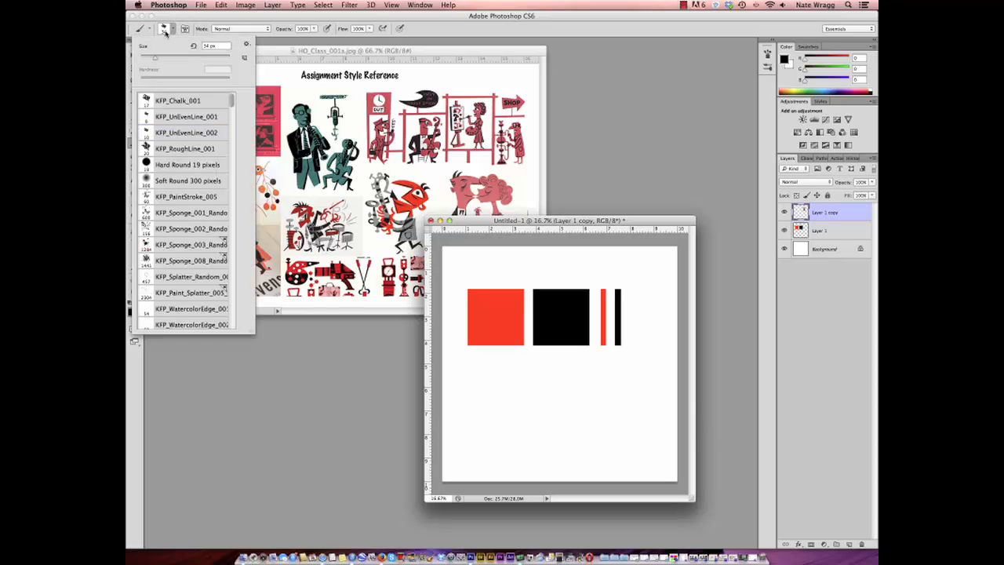
{"action": "left_click", "coordinate": [182, 165]}
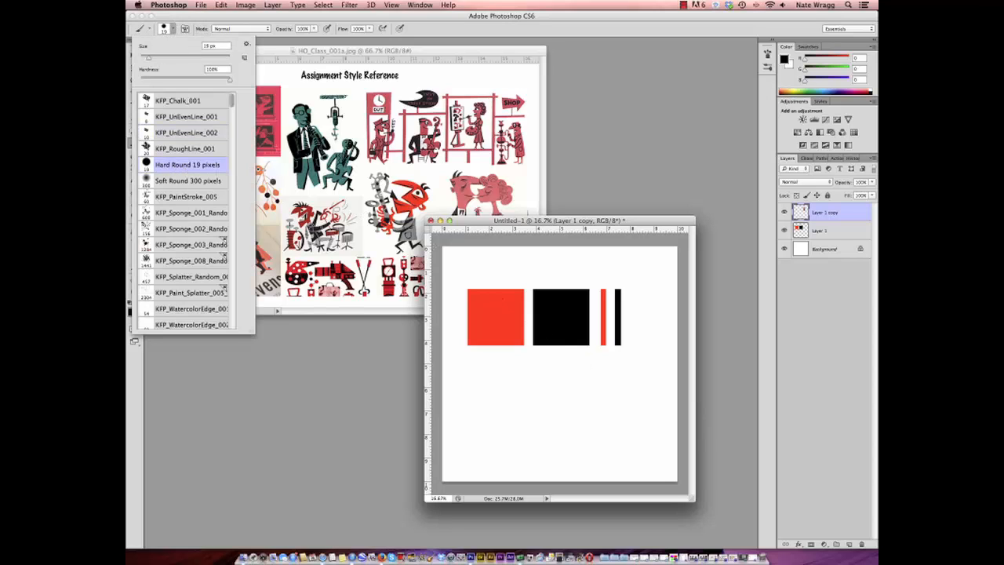
{"action": "left_click_drag", "start_coordinate": [149, 59], "coordinate": [165, 59]}
{"action": "left_click_drag", "start_coordinate": [607, 369], "coordinate": [614, 379]}
{"action": "left_click_drag", "start_coordinate": [619, 370], "coordinate": [627, 379]}
{"action": "left_click_drag", "start_coordinate": [627, 380], "coordinate": [632, 369]}
{"action": "left_click_drag", "start_coordinate": [627, 374], "coordinate": [631, 374]}
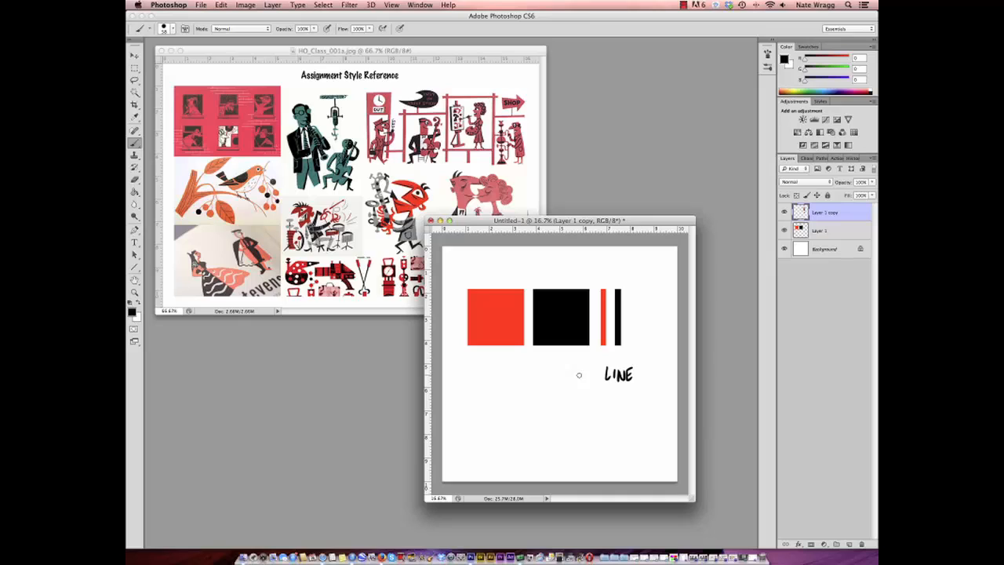
- Handwrite SHAPE/ in black beneath the two squares
{"action": "left_click_drag", "start_coordinate": [514, 369], "coordinate": [510, 380]}
{"action": "mouse_move", "coordinate": [518, 369]}
{"action": "left_mouse_down"}
{"action": "mouse_move", "coordinate": [520, 379]}
{"action": "mouse_move", "coordinate": [534, 379]}
{"action": "left_mouse_up"}
{"action": "left_click_drag", "start_coordinate": [526, 374], "coordinate": [536, 379]}
{"action": "left_click_drag", "start_coordinate": [536, 367], "coordinate": [546, 367]}
{"action": "mouse_move", "coordinate": [540, 373]}
{"action": "left_mouse_down"}
{"action": "mouse_move", "coordinate": [549, 381]}
{"action": "mouse_move", "coordinate": [525, 396]}
{"action": "mouse_move", "coordinate": [561, 373]}
{"action": "mouse_move", "coordinate": [484, 376]}
{"action": "left_mouse_up"}
- Lasso the SHAPE/ lettering, shift it left beneath the red square, and deselect it
{"action": "key", "text": "l"}
{"action": "key", "text": "v"}
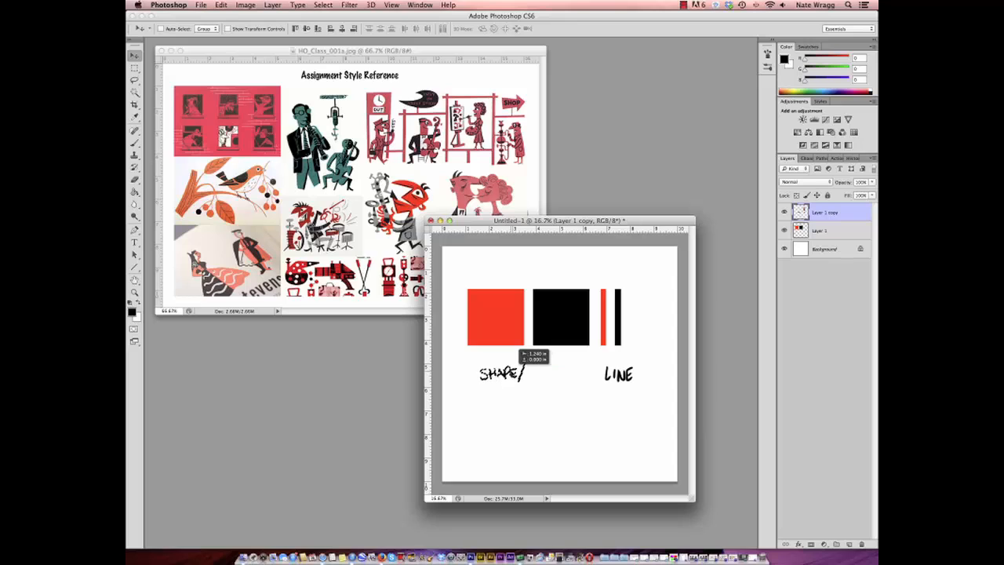
{"action": "left_click", "coordinate": [323, 5]}
{"action": "left_click", "coordinate": [330, 26]}
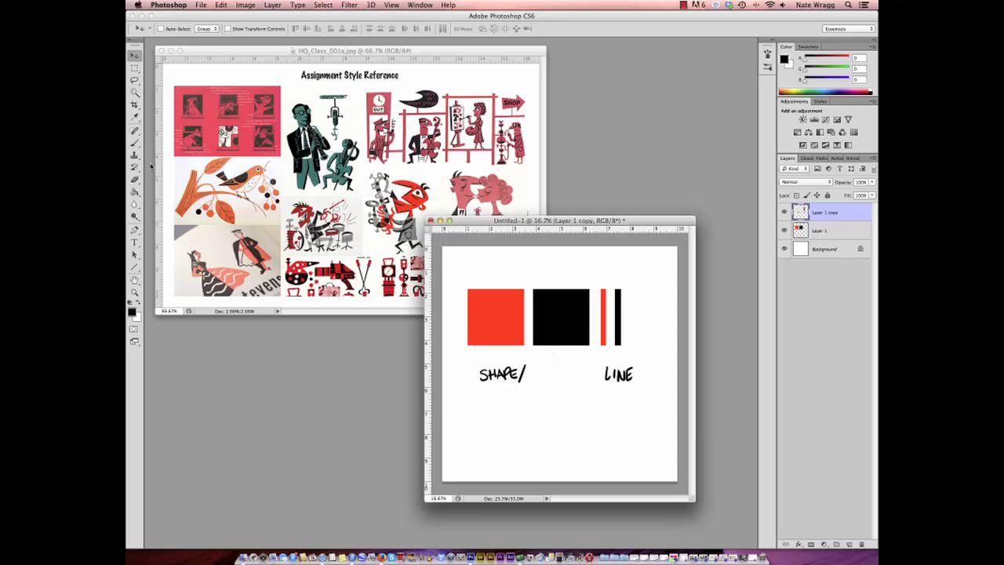
- Handwrite COLOR after SHAPE/ and draw an arrow above the squares pointing toward the style reference
{"action": "left_click", "coordinate": [134, 144]}
{"action": "left_click_drag", "start_coordinate": [534, 372], "coordinate": [566, 379]}
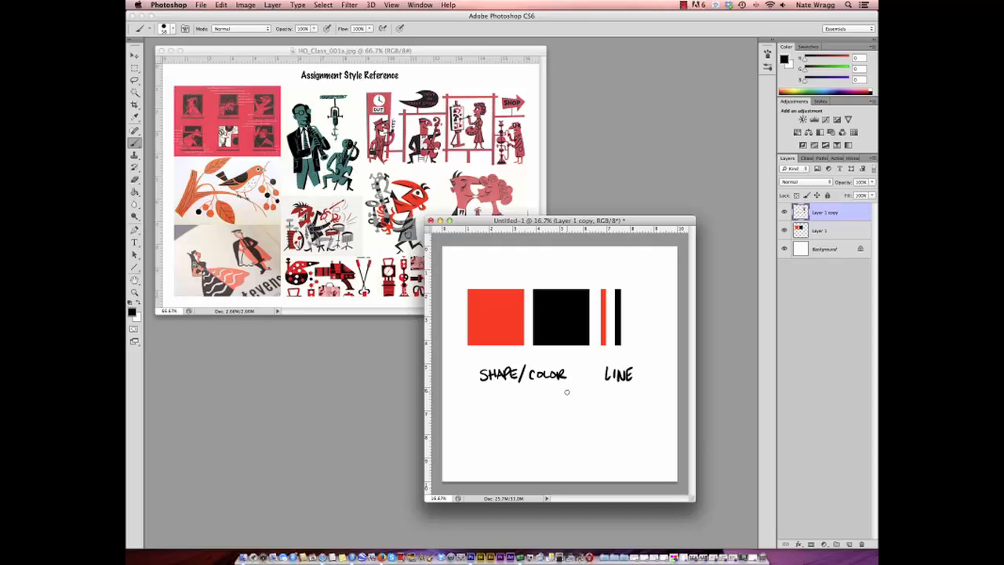
{"action": "mouse_move", "coordinate": [524, 267]}
{"action": "left_mouse_down"}
{"action": "mouse_move", "coordinate": [499, 254]}
{"action": "mouse_move", "coordinate": [515, 255]}
{"action": "left_mouse_up"}
- Move the sketch window right, zoom the HO_Class_001a.jpg reference to 100%, and make its window narrower and taller so both sit side by side
{"action": "left_click_drag", "start_coordinate": [586, 222], "coordinate": [703, 243]}
{"action": "left_click", "coordinate": [477, 273]}
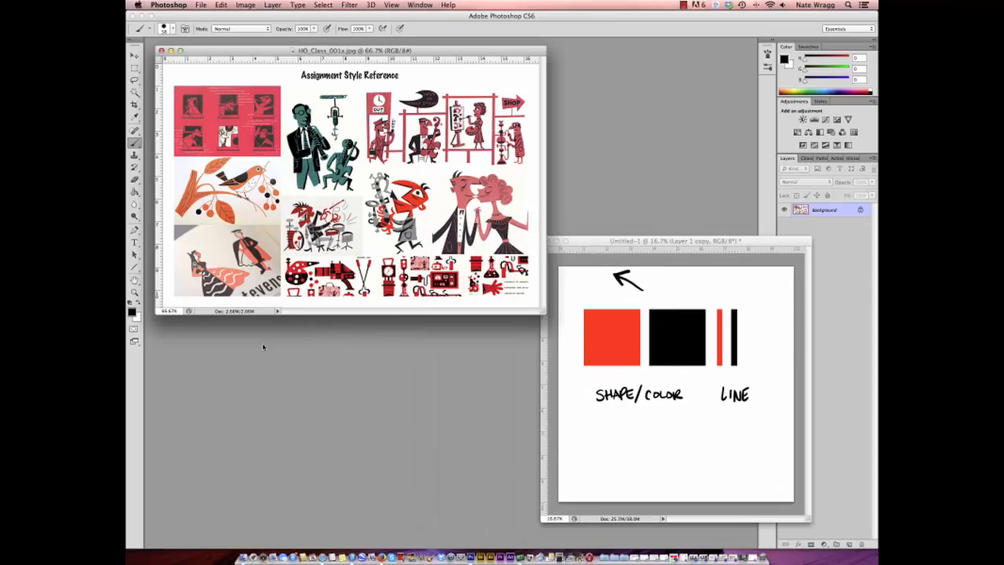
{"action": "left_click", "coordinate": [134, 292]}
{"action": "left_click", "coordinate": [359, 248]}
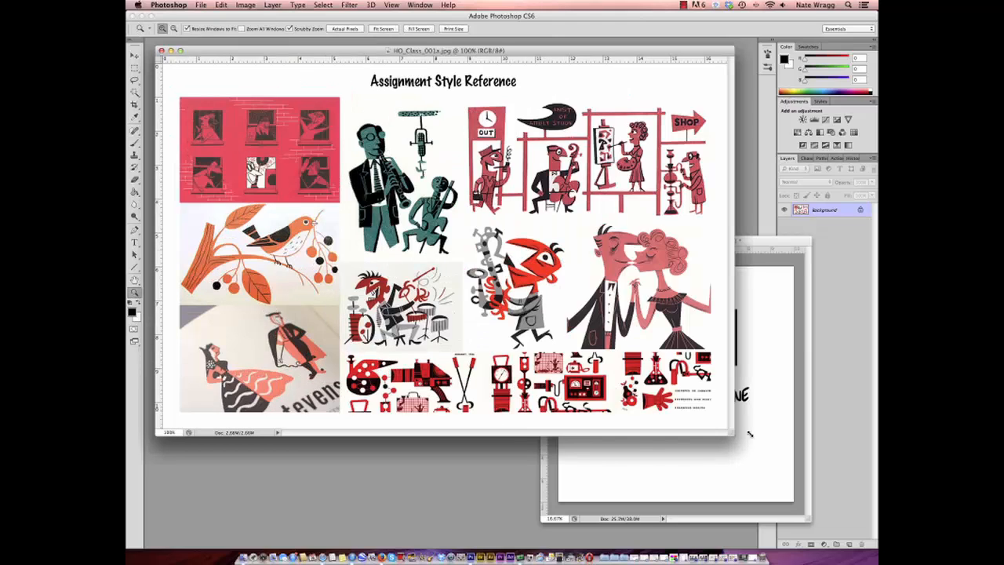
{"action": "left_click_drag", "start_coordinate": [733, 434], "coordinate": [517, 480]}
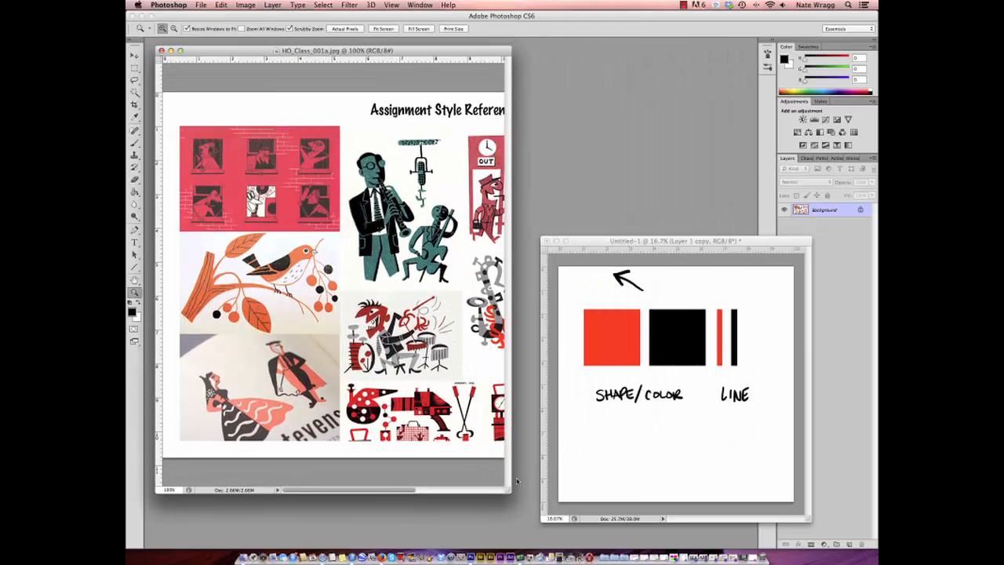
- Reduce the brush size and add a new layer to the HO_Class_001a.jpg reference image
{"action": "left_click", "coordinate": [134, 144]}
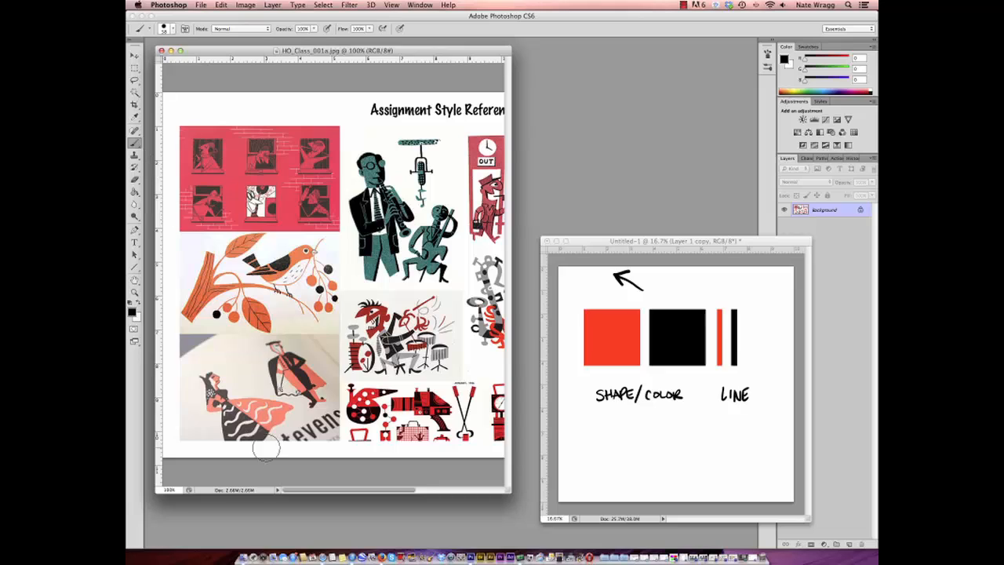
{"action": "left_click", "coordinate": [163, 29]}
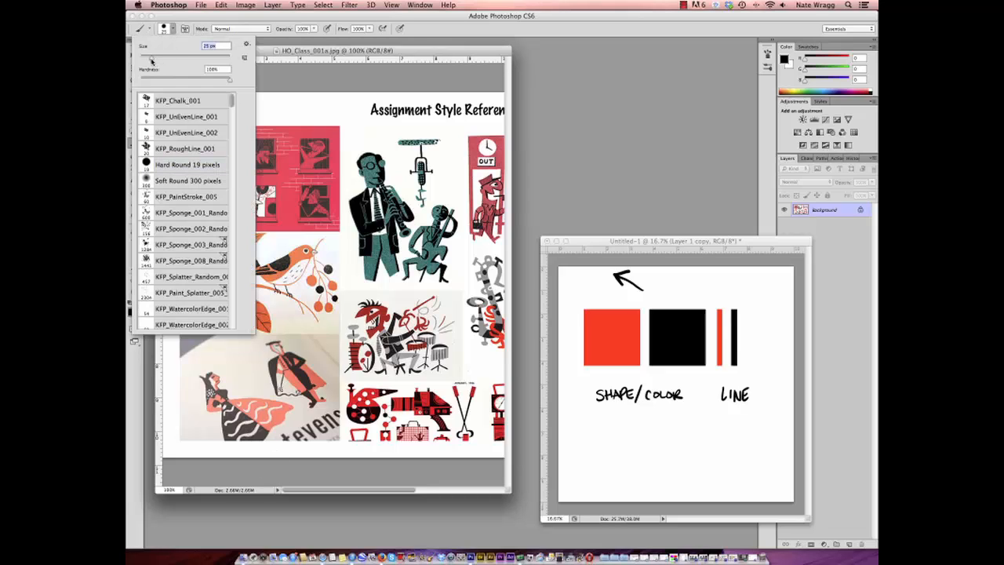
{"action": "left_click", "coordinate": [377, 51]}
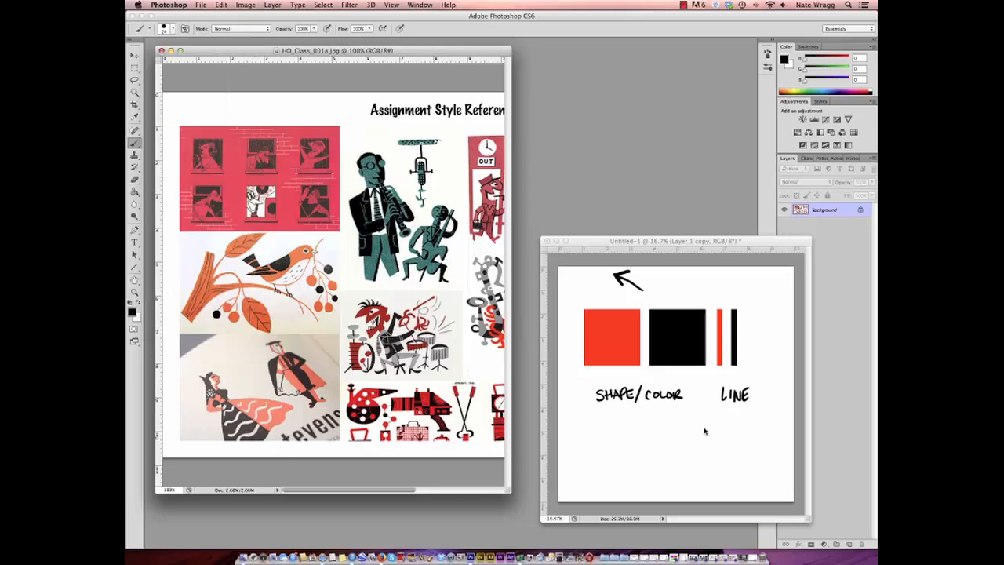
{"action": "left_click", "coordinate": [850, 544]}
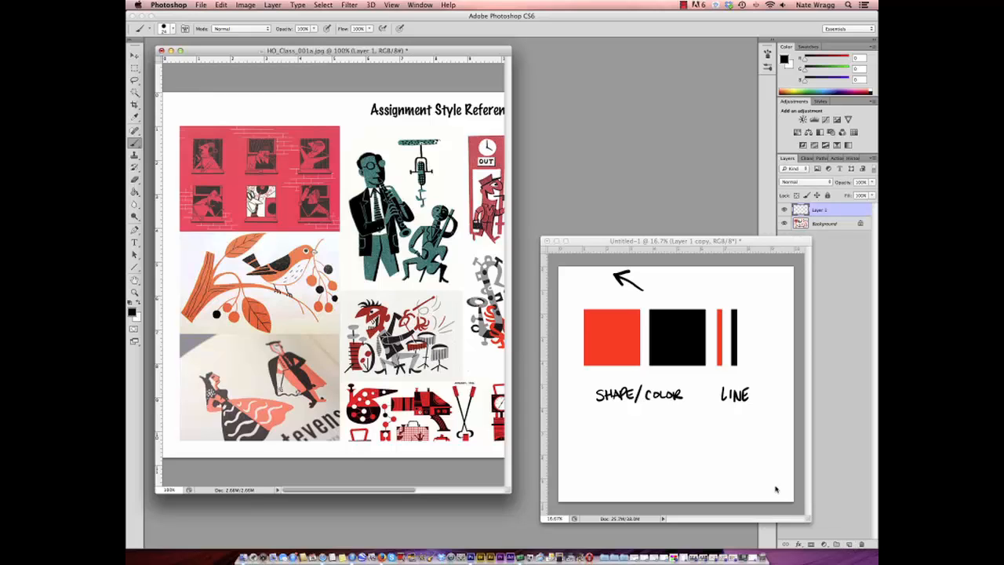
- Draw arrows on the reference at the tree branch, the bird and the drummer, reducing the brush size after the first one
{"action": "mouse_move", "coordinate": [173, 268]}
{"action": "left_mouse_down"}
{"action": "mouse_move", "coordinate": [191, 276]}
{"action": "mouse_move", "coordinate": [183, 280]}
{"action": "left_mouse_up"}
{"action": "left_click", "coordinate": [165, 29]}
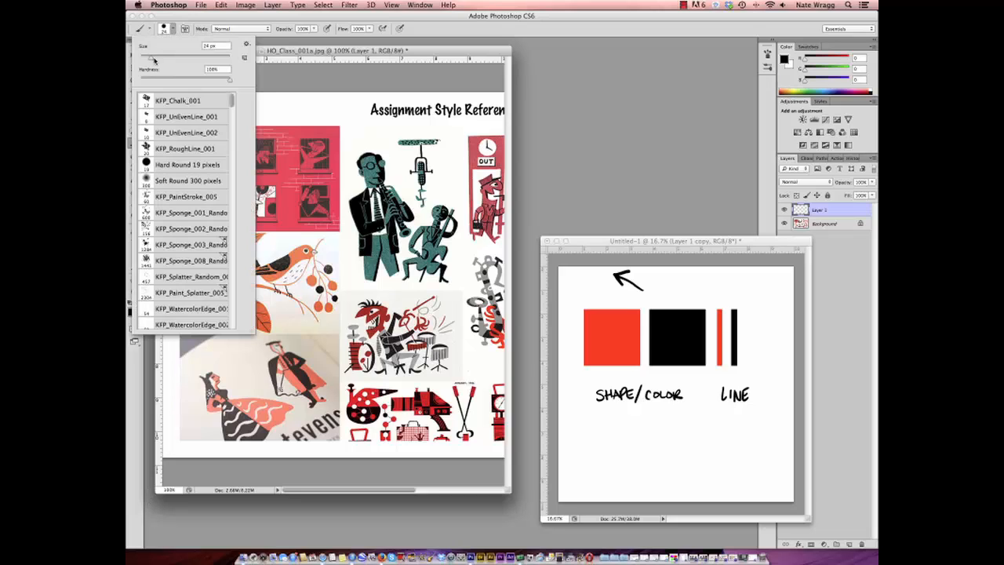
{"action": "left_click", "coordinate": [298, 52]}
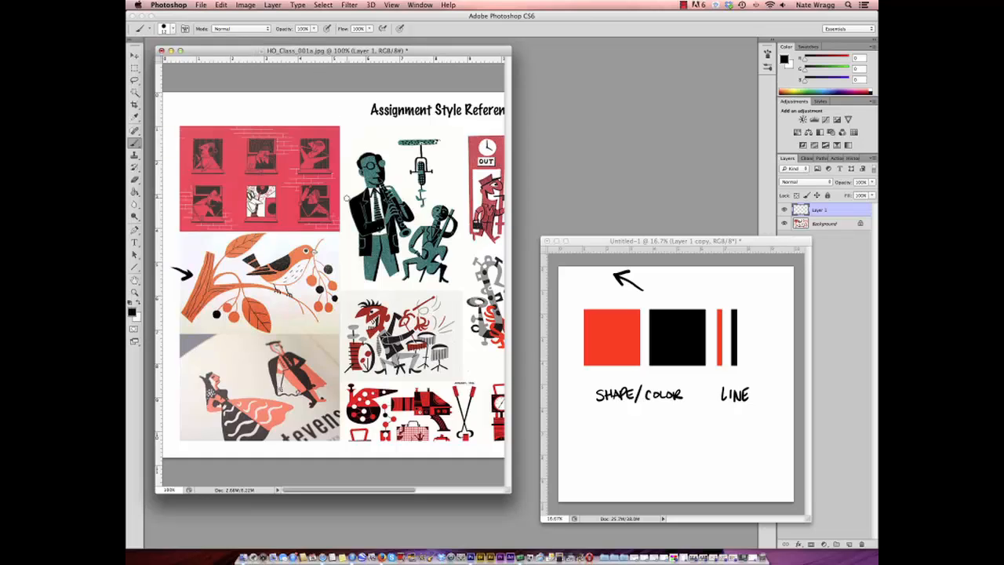
{"action": "left_click_drag", "start_coordinate": [334, 254], "coordinate": [329, 242]}
{"action": "left_click_drag", "start_coordinate": [322, 243], "coordinate": [334, 253]}
{"action": "mouse_move", "coordinate": [456, 309]}
{"action": "left_mouse_down"}
{"action": "mouse_move", "coordinate": [442, 302]}
{"action": "mouse_move", "coordinate": [450, 299]}
{"action": "left_mouse_up"}
- Draw arrows pointing at the kissing couple illustration in the HO_Class_001a.jpg reference
{"action": "left_click_drag", "start_coordinate": [383, 491], "coordinate": [484, 487]}
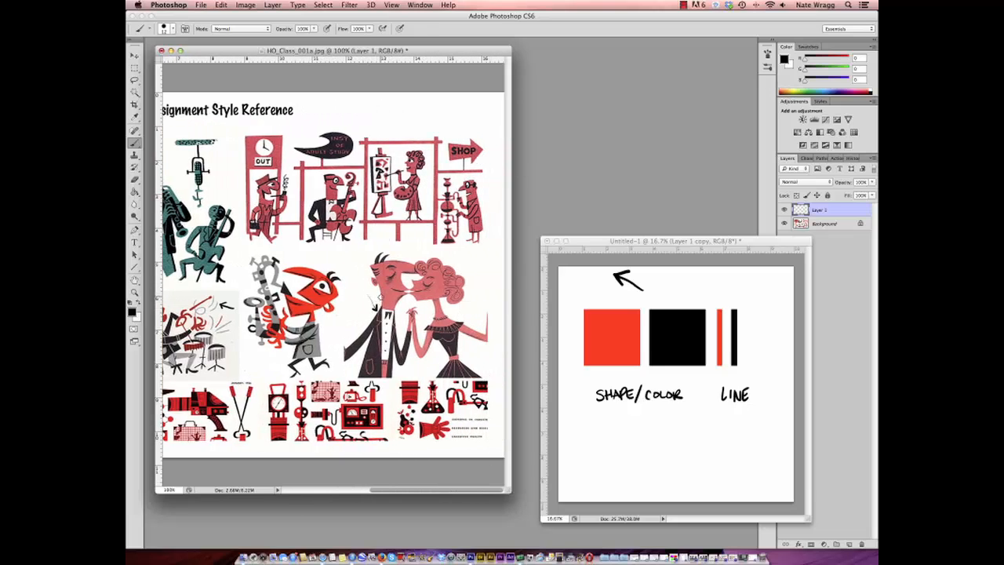
{"action": "left_click_drag", "start_coordinate": [441, 273], "coordinate": [464, 255]}
{"action": "left_click_drag", "start_coordinate": [484, 358], "coordinate": [476, 371]}
- Zoom the HO_Class_001a.jpg reference out to 66.7% and hide its arrow layer
{"action": "key", "text": "z"}
{"action": "left_click", "coordinate": [328, 259], "text": "alt"}
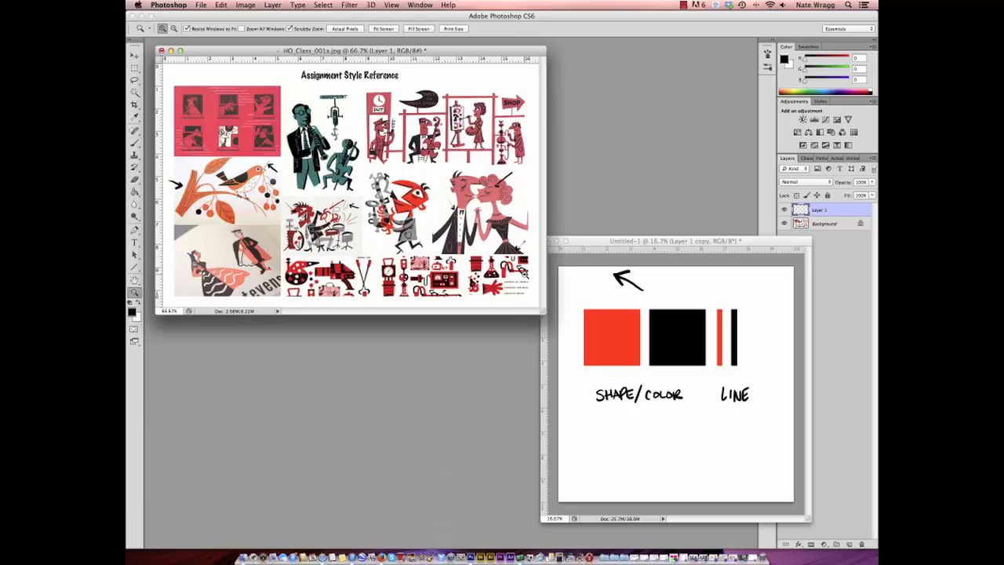
{"action": "left_click", "coordinate": [784, 210]}
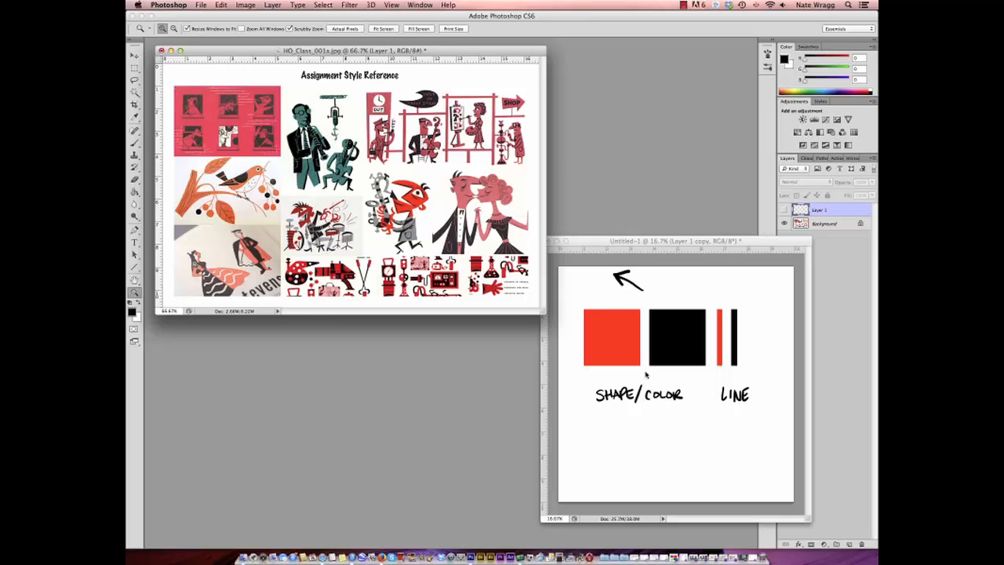
- Zoom the Untitled-1 sketch out to 12.5% and move its window up beside the reference
{"action": "left_click", "coordinate": [648, 342], "text": "alt"}
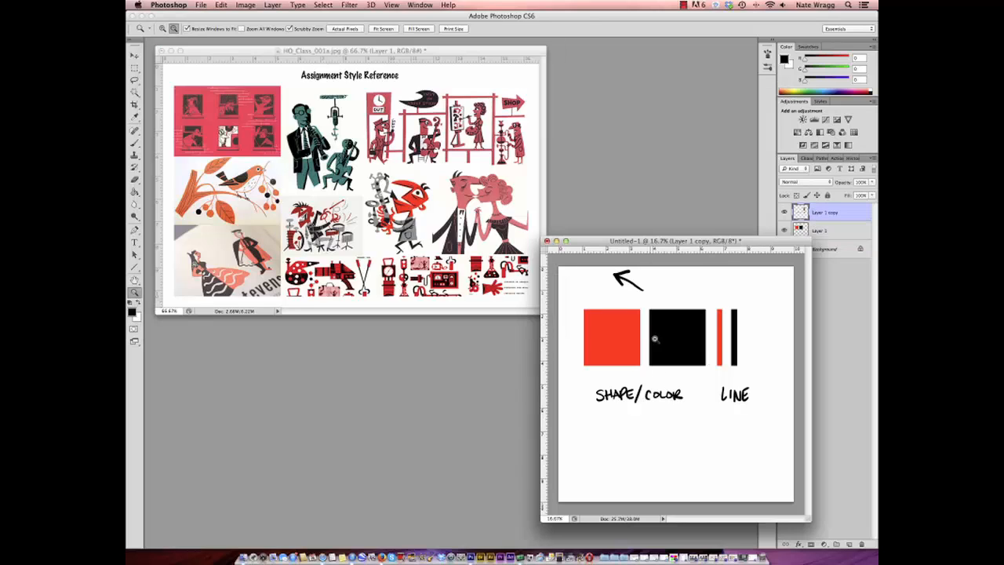
{"action": "left_click", "coordinate": [661, 319], "text": "alt"}
{"action": "left_click_drag", "start_coordinate": [657, 240], "coordinate": [669, 50]}
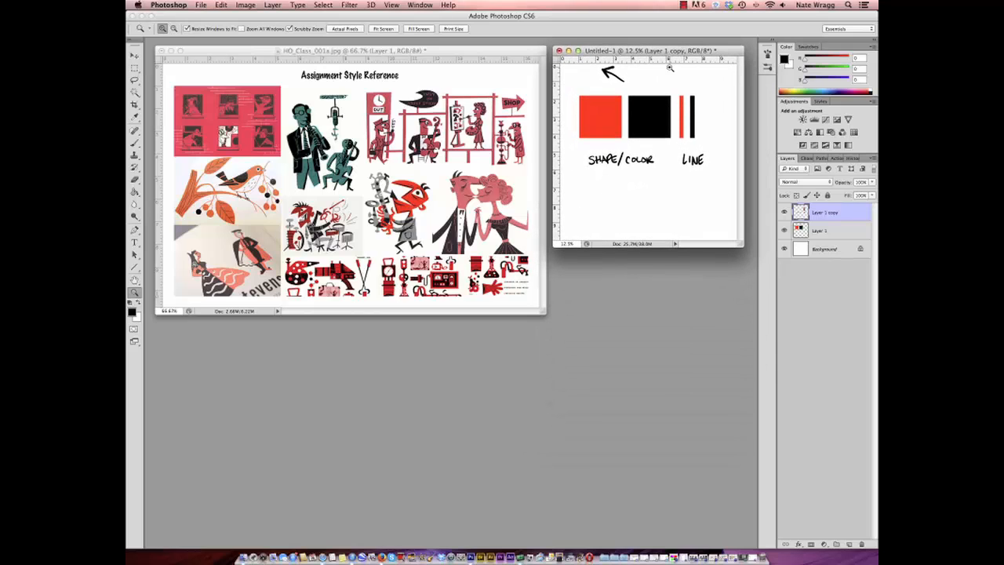
- Restore the minimized HO_Class_001b.jpg reference and enlarge it to 100%
{"action": "left_click", "coordinate": [737, 559]}
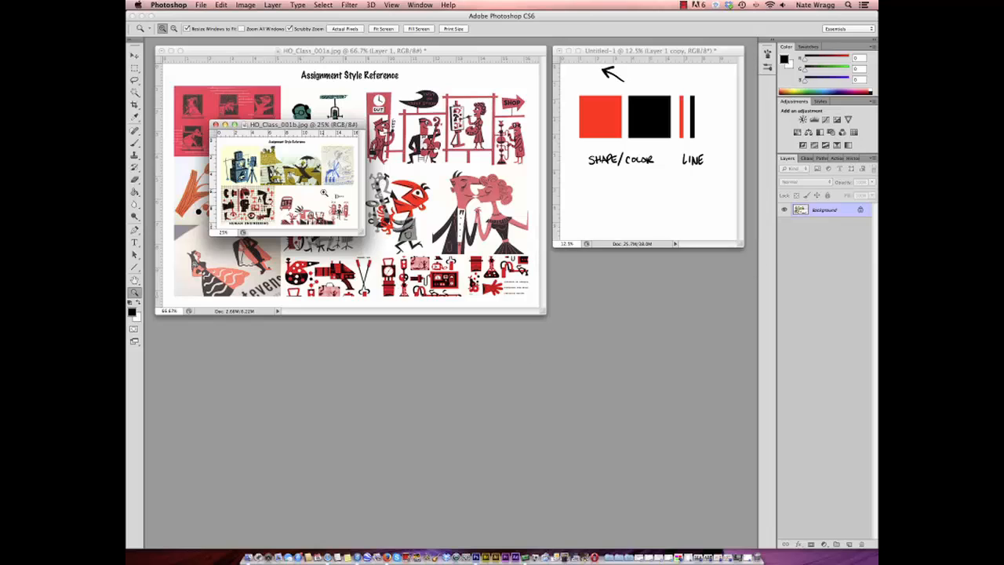
{"action": "left_click", "coordinate": [324, 192]}
{"action": "left_click", "coordinate": [327, 194]}
{"action": "left_click", "coordinate": [329, 194]}
{"action": "left_click", "coordinate": [417, 247]}
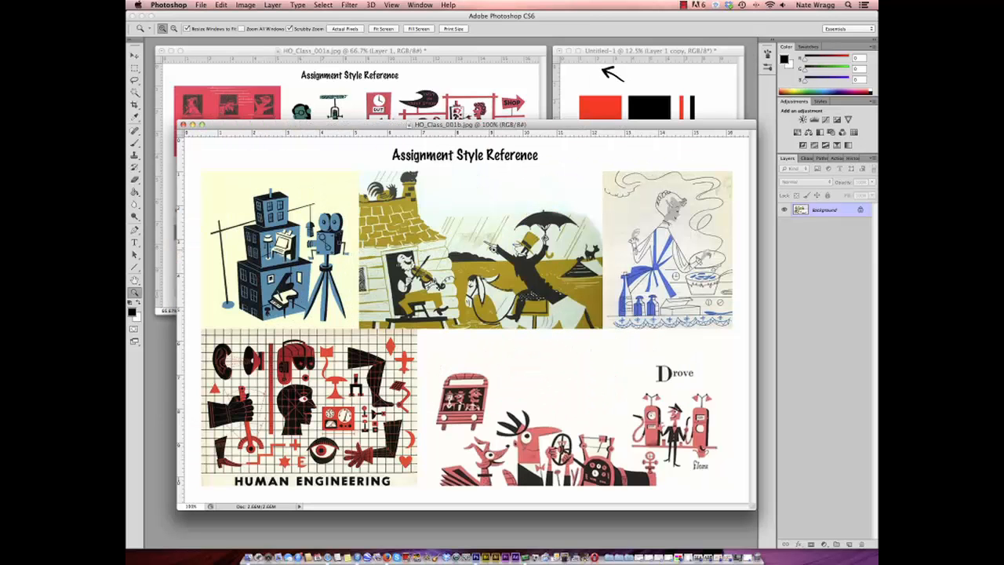
- Add a new layer to HO_Class_001b.jpg and draw arrows pointing at the big-nosed driver and the cooking woman
{"action": "left_click", "coordinate": [849, 545]}
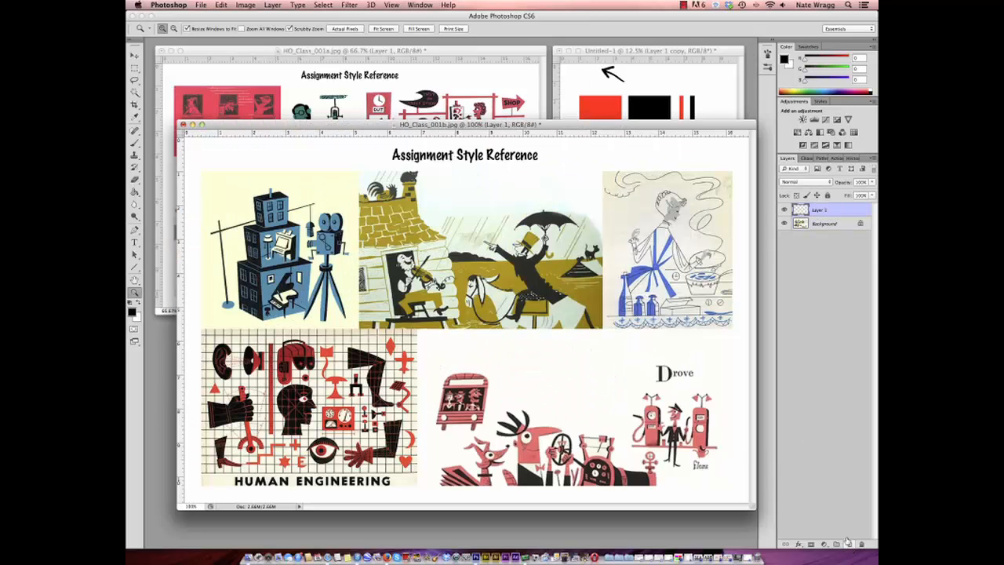
{"action": "left_click", "coordinate": [135, 144]}
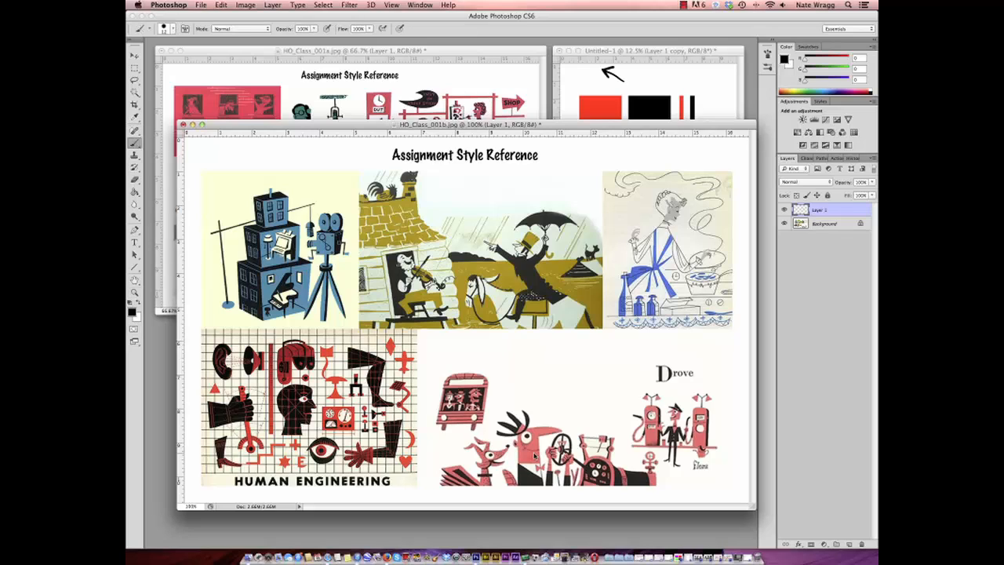
{"action": "mouse_move", "coordinate": [565, 361]}
{"action": "left_mouse_down"}
{"action": "mouse_move", "coordinate": [558, 409]}
{"action": "mouse_move", "coordinate": [552, 396]}
{"action": "mouse_move", "coordinate": [568, 395]}
{"action": "left_mouse_up"}
{"action": "mouse_move", "coordinate": [624, 348]}
{"action": "left_mouse_down"}
{"action": "mouse_move", "coordinate": [608, 322]}
{"action": "mouse_move", "coordinate": [607, 252]}
{"action": "mouse_move", "coordinate": [640, 198]}
{"action": "left_mouse_up"}
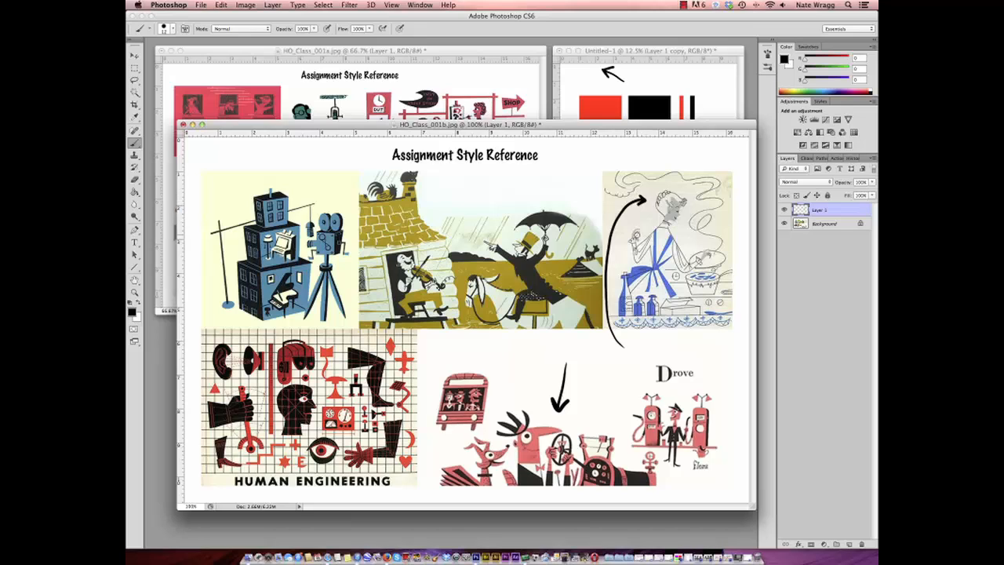
- Zoom HO_Class_001b.jpg and HO_Class_001a.jpg out to 50% and place the 001b window directly below the 001a window
{"action": "left_click", "coordinate": [134, 293]}
{"action": "left_click", "coordinate": [337, 322], "text": "alt"}
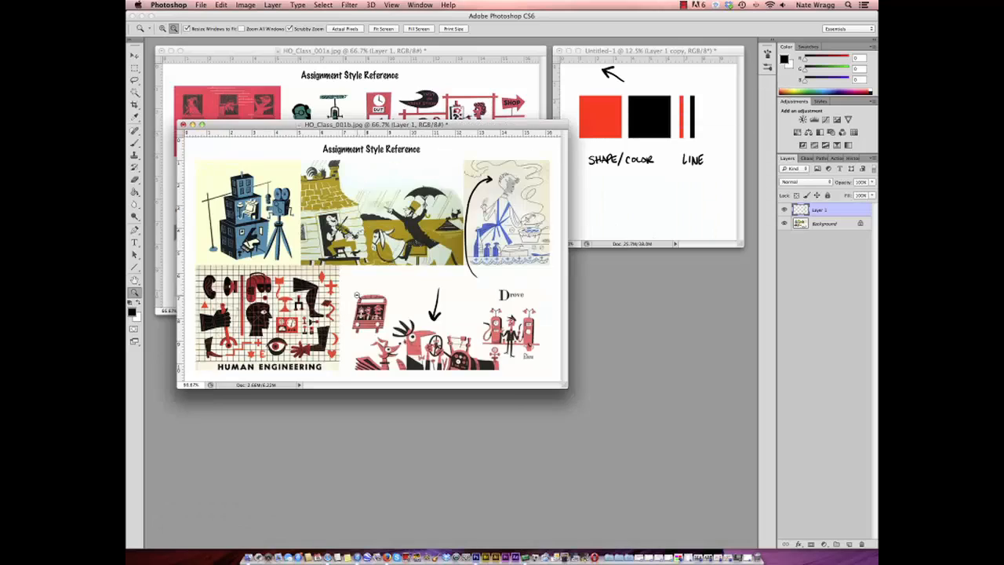
{"action": "left_click", "coordinate": [337, 323], "text": "alt"}
{"action": "left_click", "coordinate": [394, 116]}
{"action": "left_click", "coordinate": [400, 99], "text": "alt"}
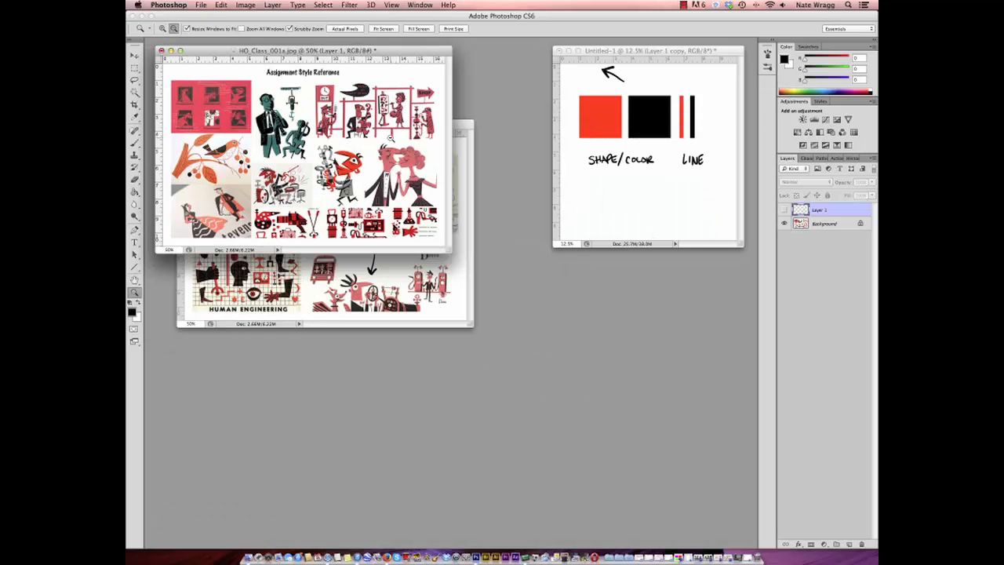
{"action": "left_click", "coordinate": [383, 273]}
{"action": "left_click_drag", "start_coordinate": [397, 125], "coordinate": [376, 263]}
- Restore the minimized HO_Class_001c.jpg reference and enlarge it to 100%
{"action": "left_click", "coordinate": [727, 557]}
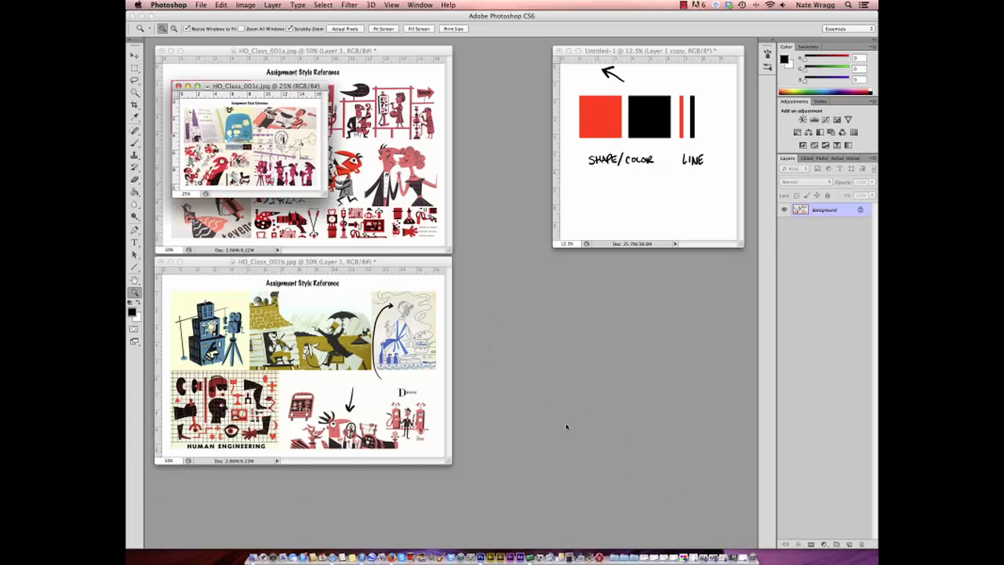
{"action": "left_click", "coordinate": [292, 151]}
{"action": "left_click", "coordinate": [294, 152]}
{"action": "left_click", "coordinate": [339, 173]}
{"action": "left_click", "coordinate": [398, 208]}
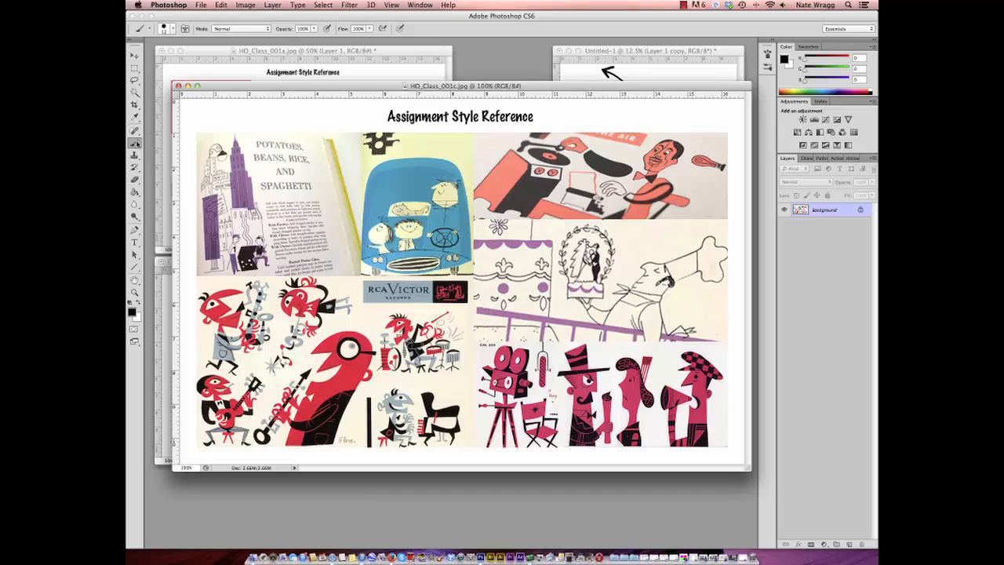
- Add a new layer to HO_Class_001c.jpg and draw arrows toward the chef, the record-playing man and the blue car's passengers
{"action": "left_click", "coordinate": [849, 543]}
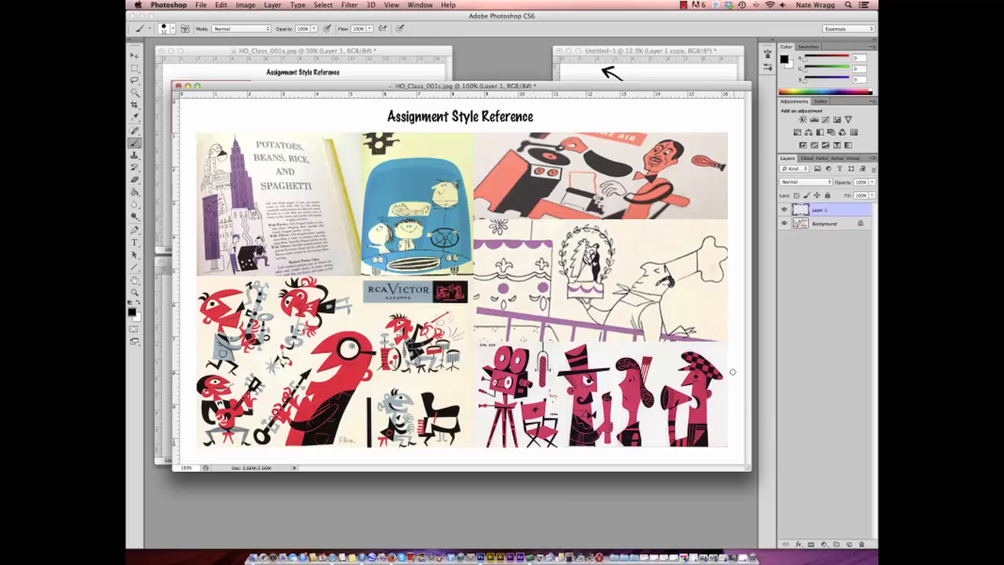
{"action": "mouse_move", "coordinate": [716, 366]}
{"action": "left_mouse_down"}
{"action": "mouse_move", "coordinate": [682, 290]}
{"action": "mouse_move", "coordinate": [694, 296]}
{"action": "left_mouse_up"}
{"action": "mouse_move", "coordinate": [705, 107]}
{"action": "left_mouse_down"}
{"action": "mouse_move", "coordinate": [688, 135]}
{"action": "mouse_move", "coordinate": [699, 132]}
{"action": "left_mouse_up"}
{"action": "mouse_move", "coordinate": [346, 107]}
{"action": "left_mouse_down"}
{"action": "mouse_move", "coordinate": [367, 152]}
{"action": "mouse_move", "coordinate": [418, 145]}
{"action": "mouse_move", "coordinate": [435, 172]}
{"action": "left_mouse_up"}
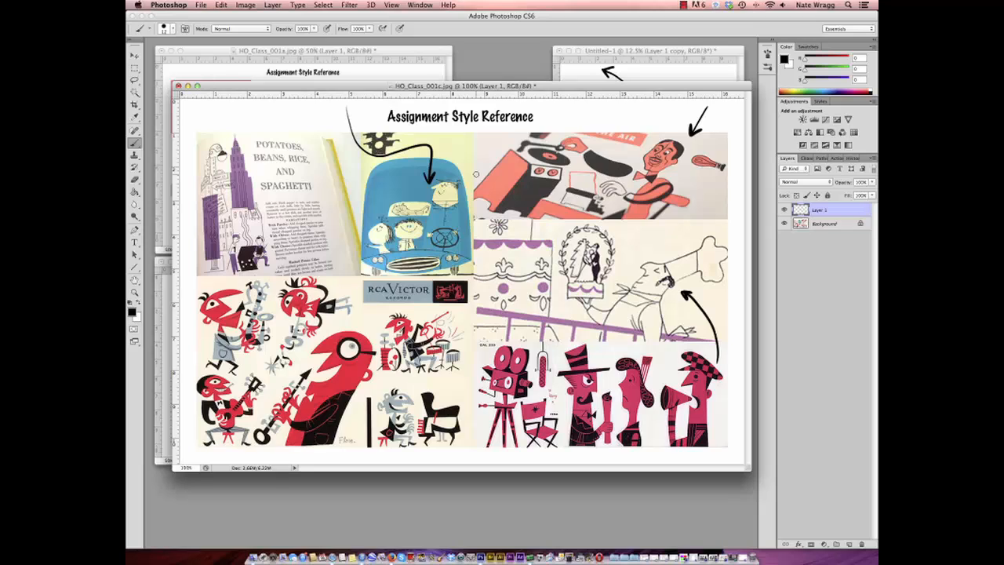
- Zoom HO_Class_001c.jpg out to 50% and move its window over the HO_Class_001a.jpg window
{"action": "left_click", "coordinate": [134, 292]}
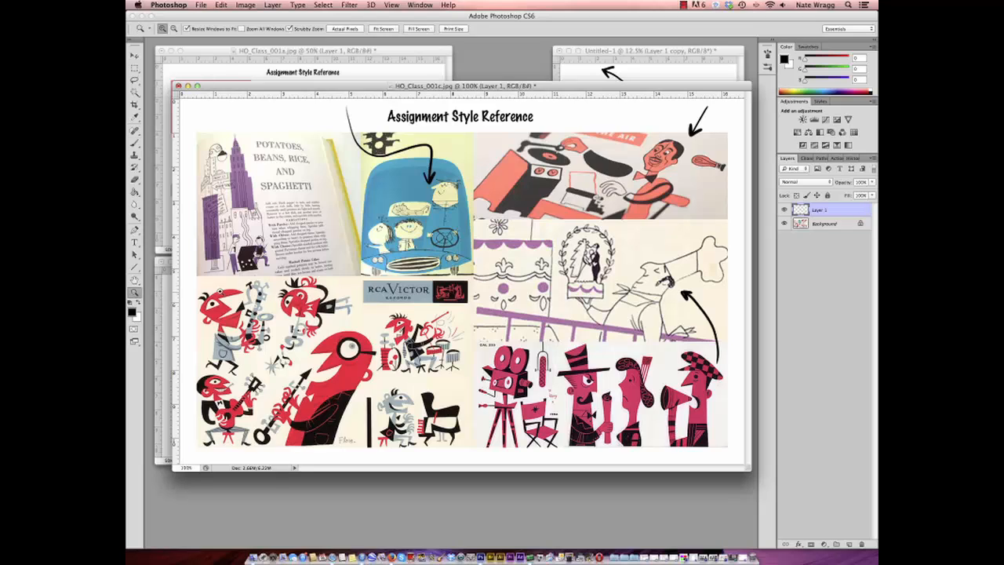
{"action": "left_click", "coordinate": [384, 328], "text": "alt"}
{"action": "left_click", "coordinate": [381, 215], "text": "alt"}
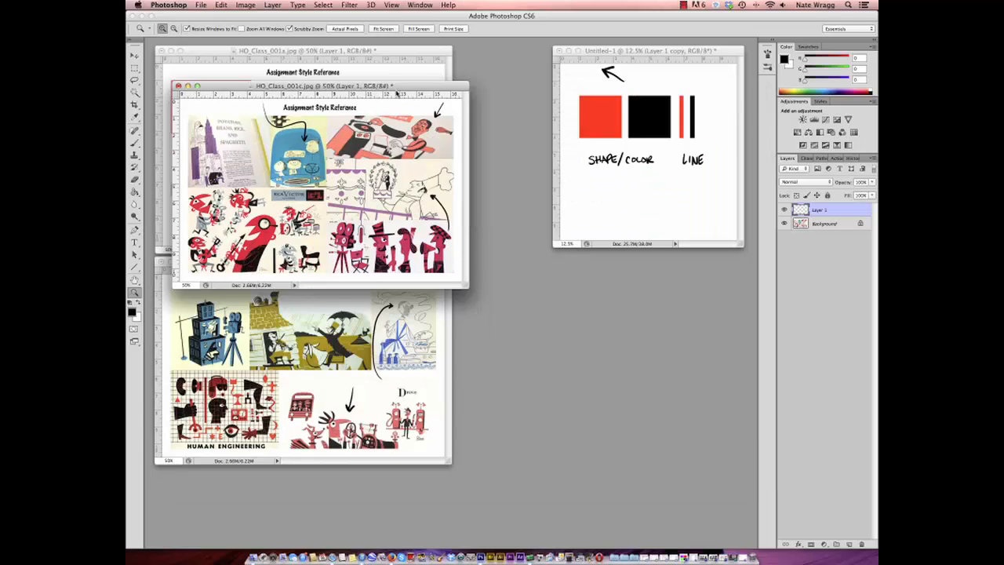
{"action": "left_click_drag", "start_coordinate": [396, 91], "coordinate": [377, 53]}
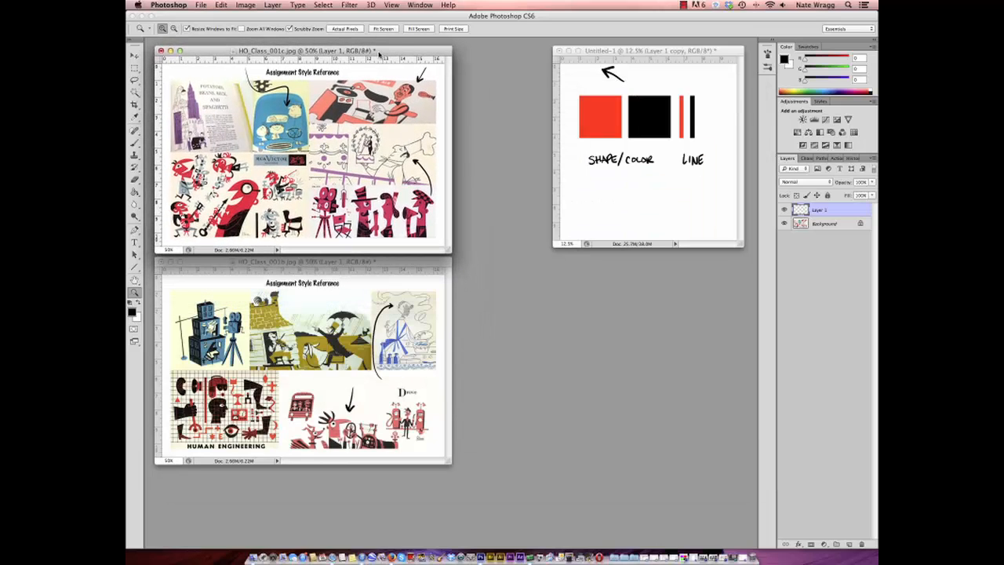
- Restore the minimized HO_Class_001d.jpg reference and enlarge it to 100%
{"action": "left_click", "coordinate": [723, 557]}
{"action": "left_click", "coordinate": [306, 163]}
{"action": "left_click", "coordinate": [309, 164]}
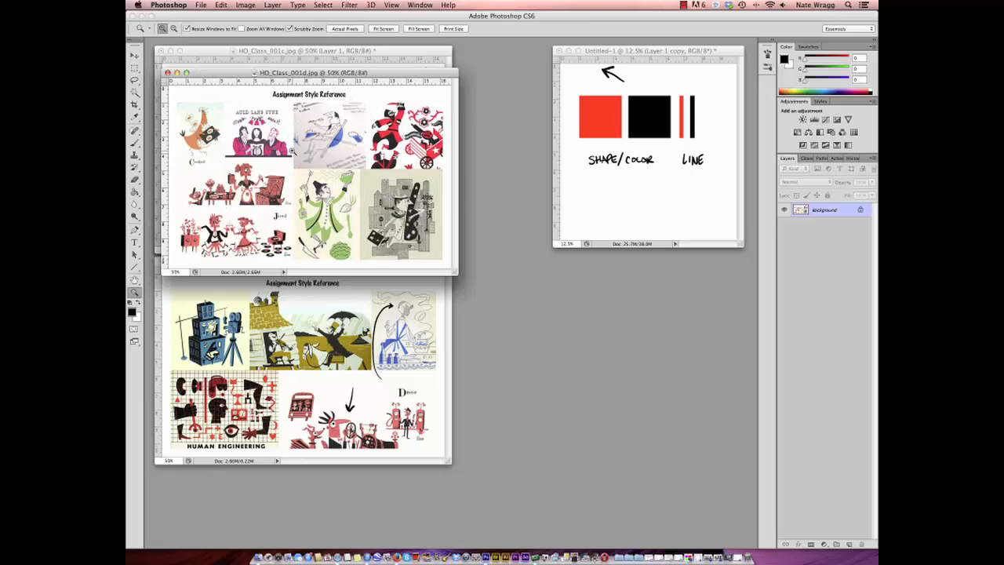
{"action": "left_click", "coordinate": [311, 164]}
{"action": "left_click", "coordinate": [387, 203]}
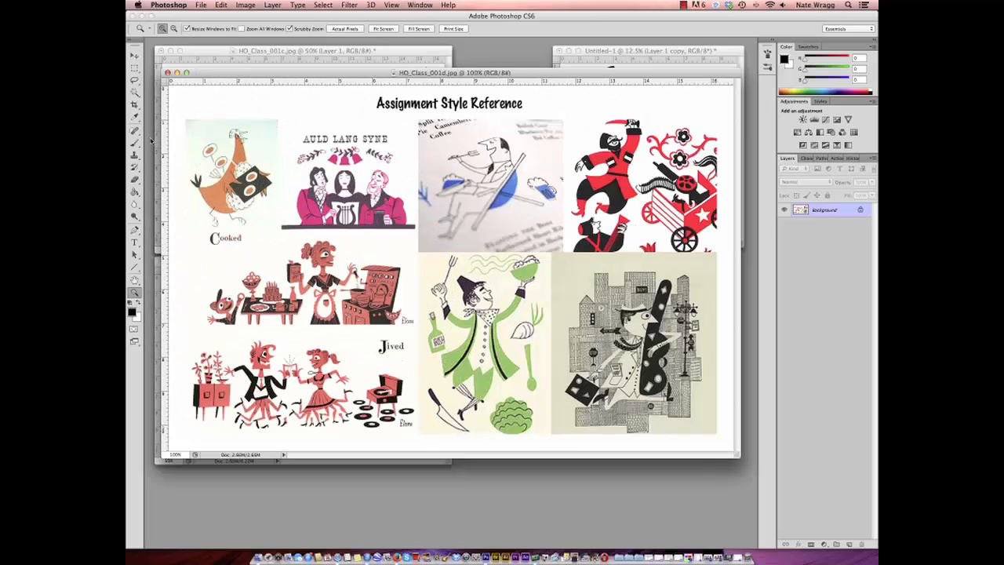
- Add a new layer to HO_Class_001d.jpg and brush arrows toward the red swordsman, the green-coated man and the gray cityscape
{"action": "left_click", "coordinate": [134, 143]}
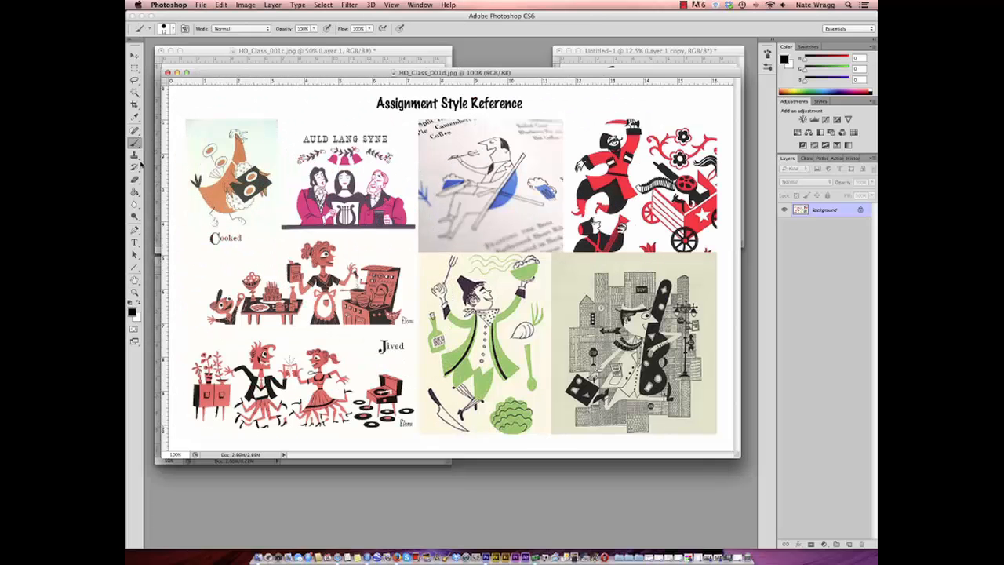
{"action": "left_click", "coordinate": [848, 544]}
{"action": "left_click_drag", "start_coordinate": [569, 97], "coordinate": [586, 129]}
{"action": "mouse_move", "coordinate": [578, 123]}
{"action": "left_mouse_down"}
{"action": "mouse_move", "coordinate": [587, 131]}
{"action": "mouse_move", "coordinate": [591, 115]}
{"action": "left_mouse_up"}
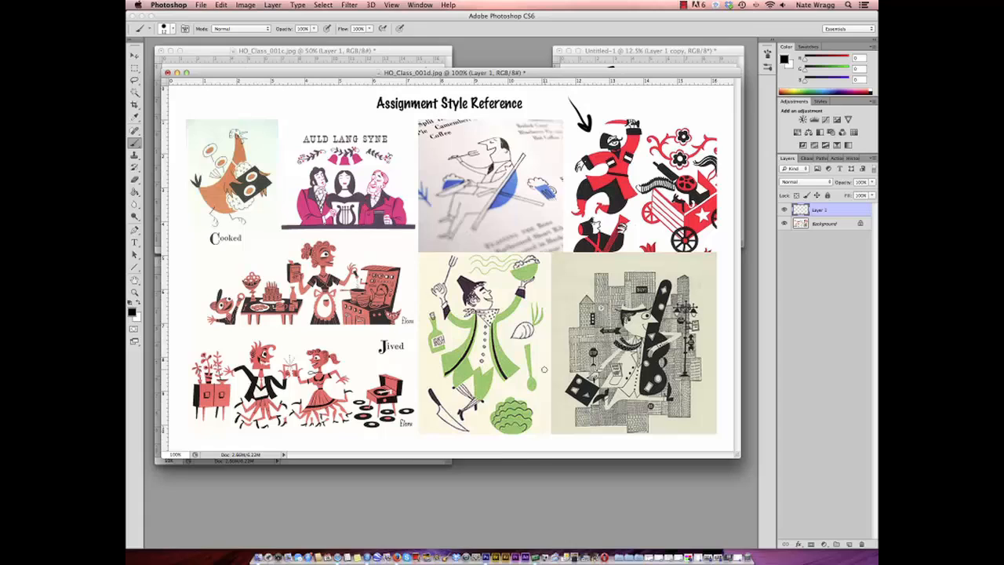
{"action": "mouse_move", "coordinate": [551, 384]}
{"action": "left_mouse_down"}
{"action": "mouse_move", "coordinate": [502, 342]}
{"action": "mouse_move", "coordinate": [507, 348]}
{"action": "left_mouse_up"}
{"action": "left_click_drag", "start_coordinate": [710, 438], "coordinate": [697, 404]}
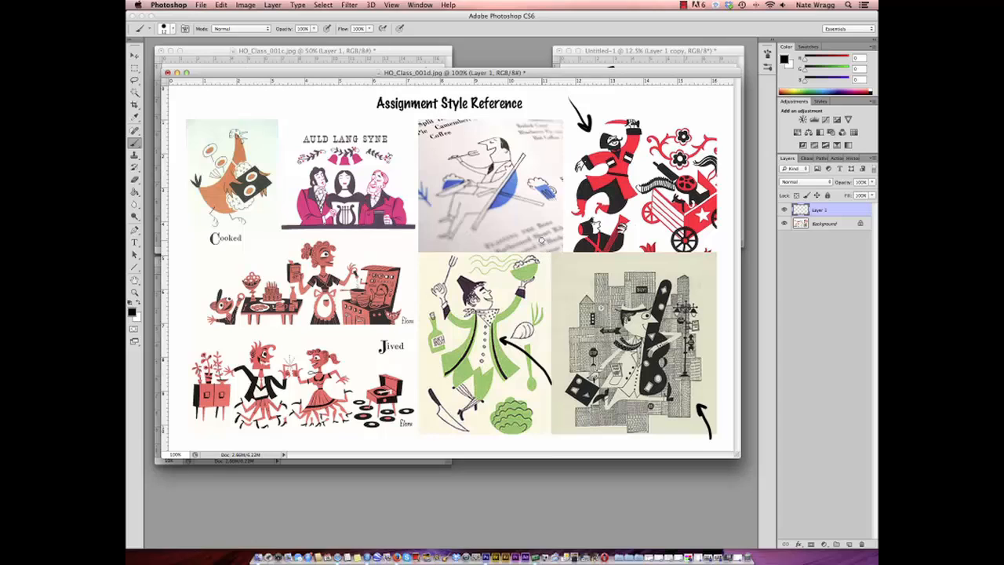
- Circle the green bowl and draw small arrows at the green-coated man's collar, bottle and hat
{"action": "mouse_move", "coordinate": [542, 241]}
{"action": "left_mouse_down"}
{"action": "mouse_move", "coordinate": [495, 276]}
{"action": "mouse_move", "coordinate": [545, 239]}
{"action": "left_mouse_up"}
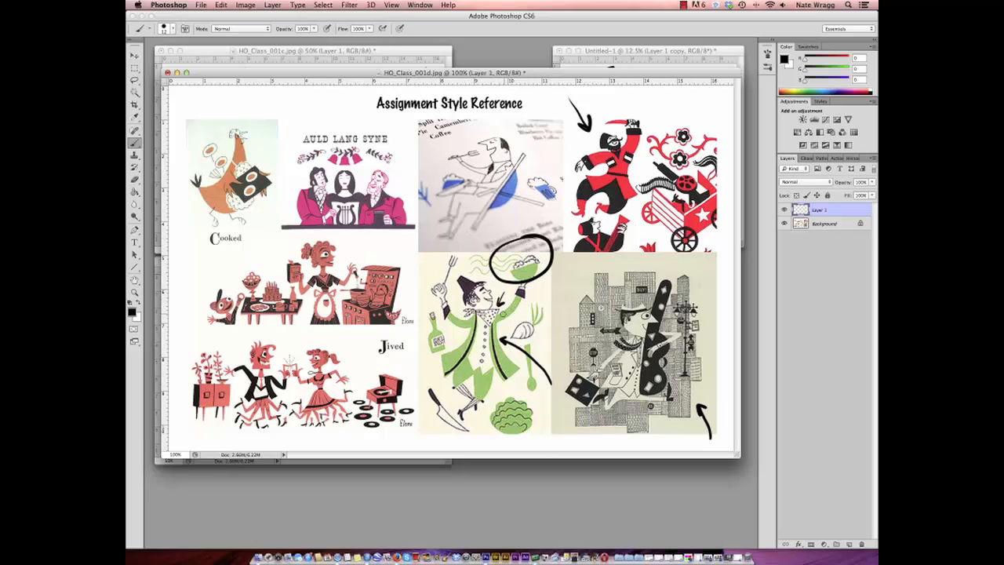
{"action": "left_click_drag", "start_coordinate": [458, 338], "coordinate": [447, 338]}
{"action": "left_click_drag", "start_coordinate": [452, 342], "coordinate": [453, 334]}
{"action": "left_click_drag", "start_coordinate": [468, 261], "coordinate": [473, 281]}
{"action": "left_click_drag", "start_coordinate": [467, 275], "coordinate": [473, 281]}
- Zoom HO_Class_001d.jpg out to 50% and move its window over the HO_Class_001b.jpg window
{"action": "left_click", "coordinate": [134, 292]}
{"action": "left_click", "coordinate": [474, 292], "text": "alt"}
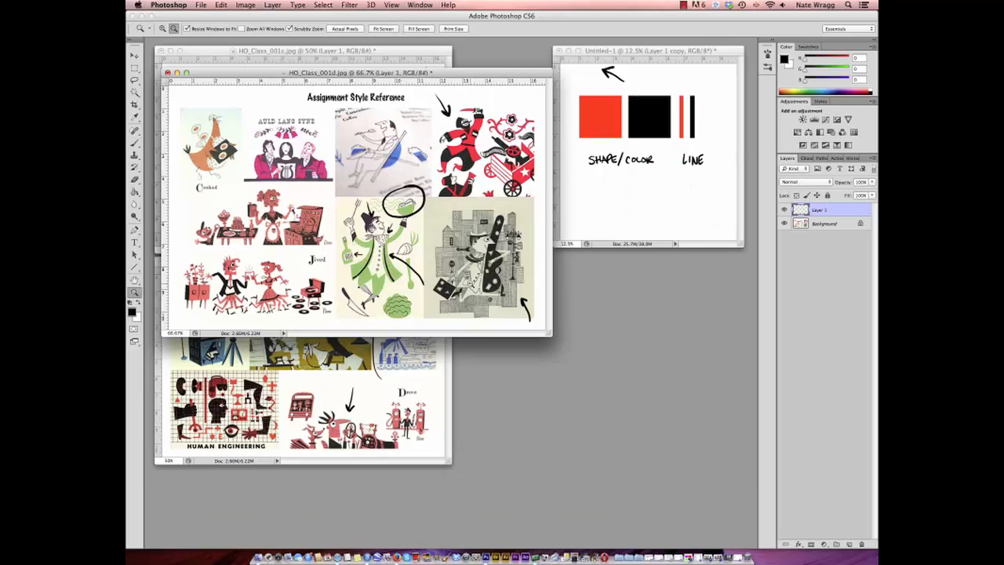
{"action": "left_click", "coordinate": [424, 253], "text": "alt"}
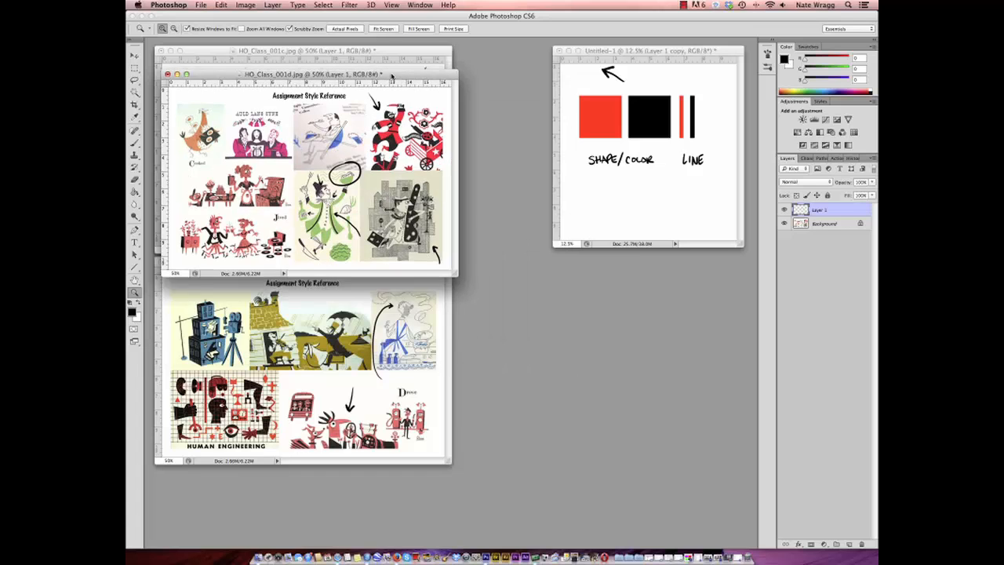
{"action": "left_click_drag", "start_coordinate": [393, 73], "coordinate": [386, 272]}
- Move the Untitled-1 sketch window closer to the references and enlarge it to 16.7%
{"action": "left_click", "coordinate": [671, 127]}
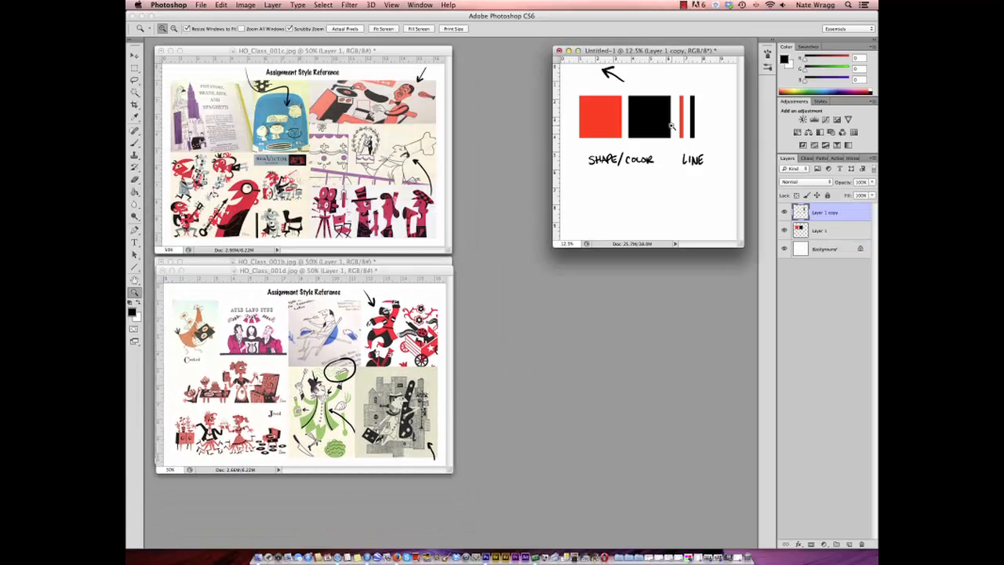
{"action": "left_click_drag", "start_coordinate": [674, 51], "coordinate": [635, 136]}
{"action": "left_click", "coordinate": [451, 211]}
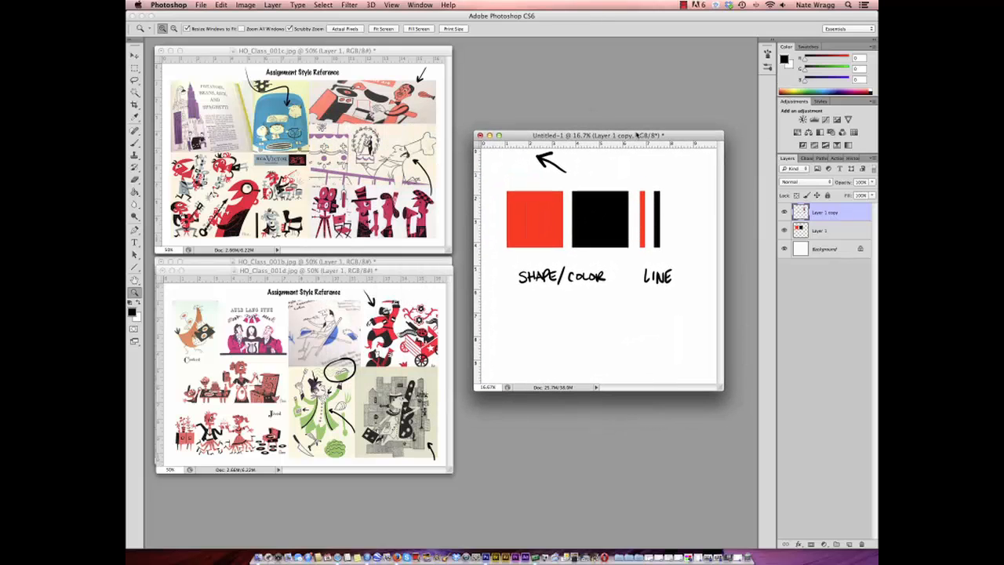
- Hide both diagram layers in the Untitled-1 sketch and add a new layer above them
{"action": "left_click", "coordinate": [783, 248], "text": "alt"}
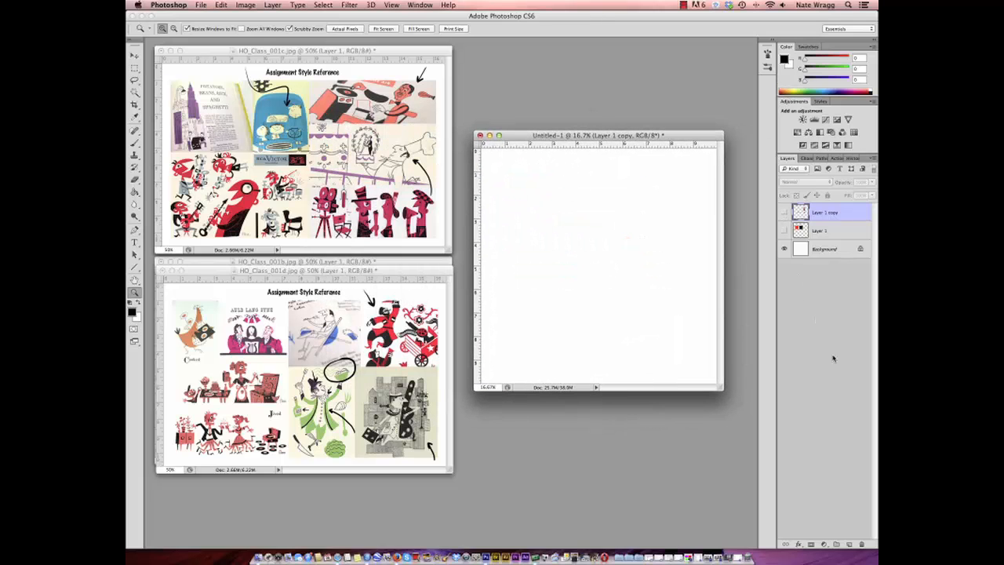
{"action": "left_click", "coordinate": [848, 543]}
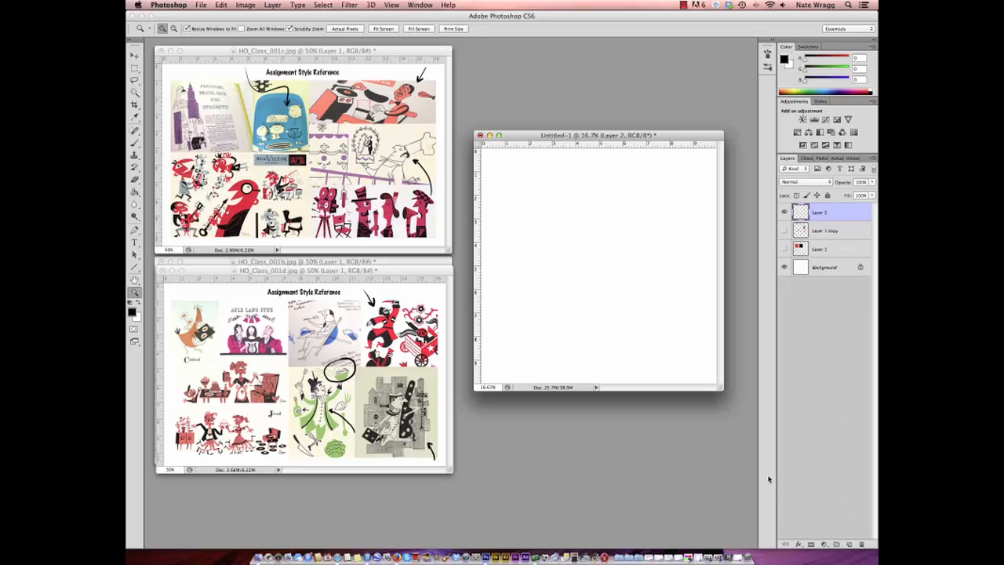
- Outline a tall-crowned, wide-brimmed hat with the Lasso tool in the sketch and fill it with black
{"action": "left_click", "coordinate": [134, 81]}
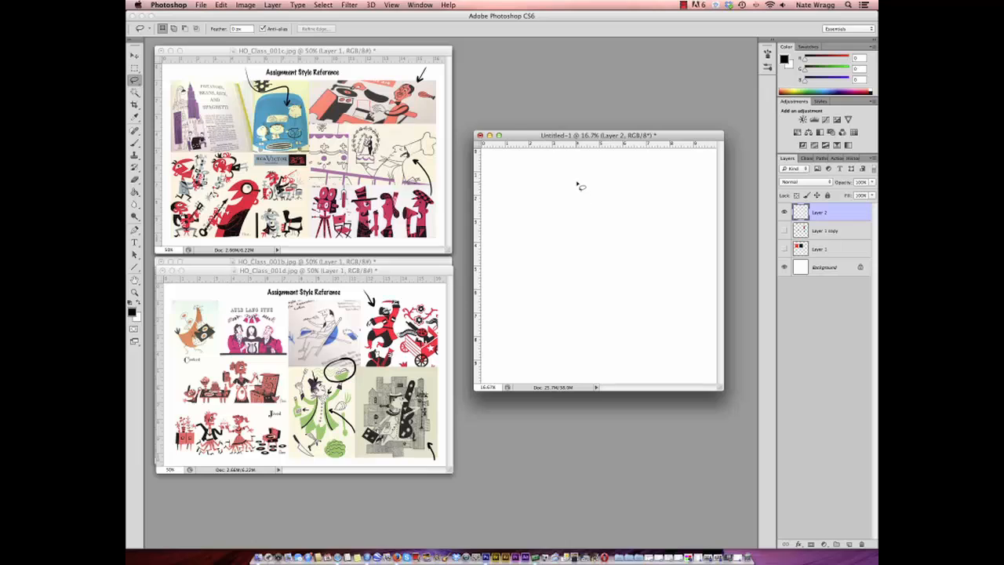
{"action": "mouse_move", "coordinate": [578, 182]}
{"action": "left_mouse_down"}
{"action": "mouse_move", "coordinate": [573, 215]}
{"action": "mouse_move", "coordinate": [543, 234]}
{"action": "mouse_move", "coordinate": [657, 230]}
{"action": "mouse_move", "coordinate": [627, 222]}
{"action": "mouse_move", "coordinate": [605, 184]}
{"action": "mouse_move", "coordinate": [580, 185]}
{"action": "mouse_move", "coordinate": [583, 166]}
{"action": "left_mouse_up"}
{"action": "key", "text": "g"}
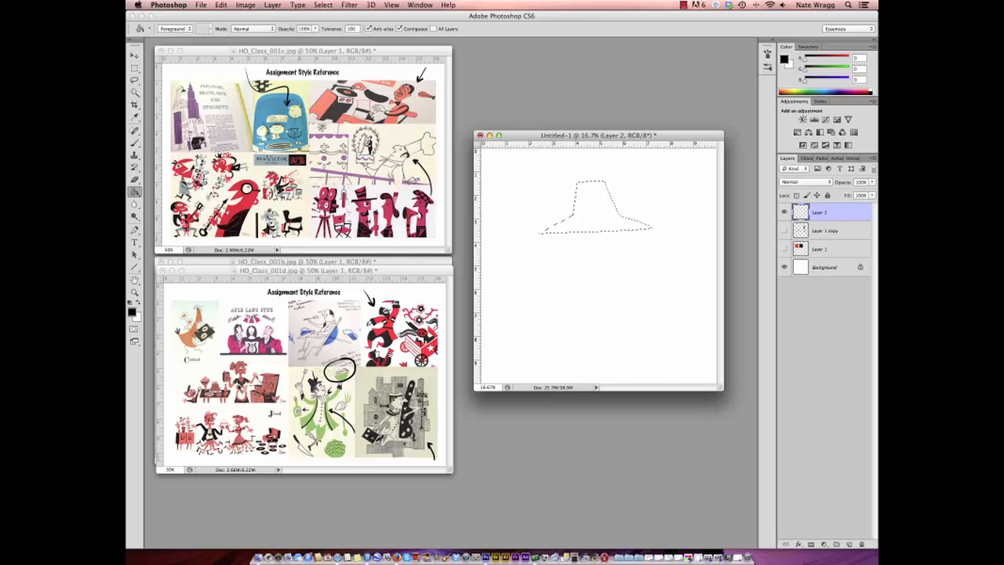
{"action": "left_click", "coordinate": [603, 219]}
- Turn off Resize Windows to Fit, zoom HO_Class_001d.jpg to 200% on the green-coated man, and slightly enlarge its window
{"action": "key", "text": "z"}
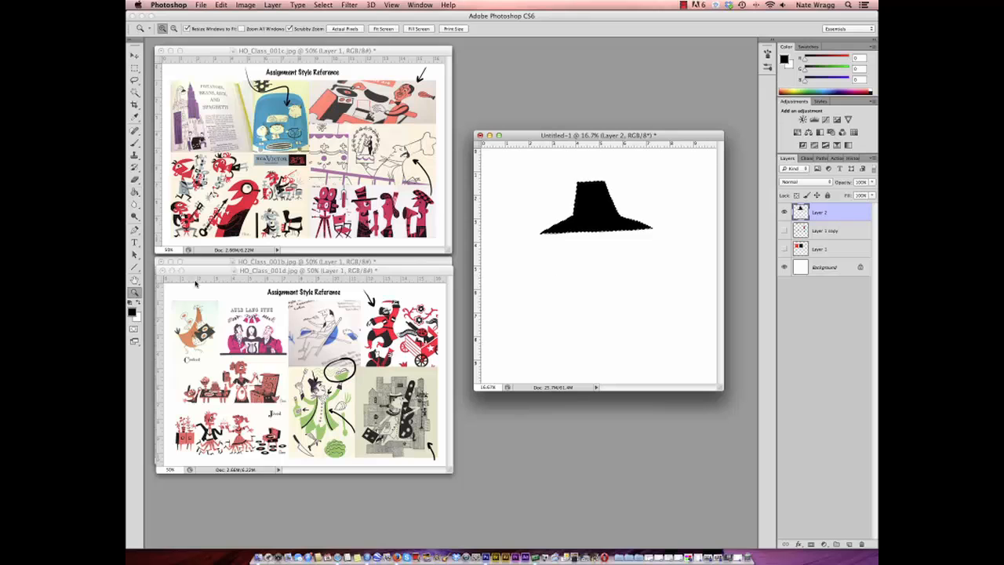
{"action": "left_click", "coordinate": [188, 30]}
{"action": "left_click", "coordinate": [329, 395]}
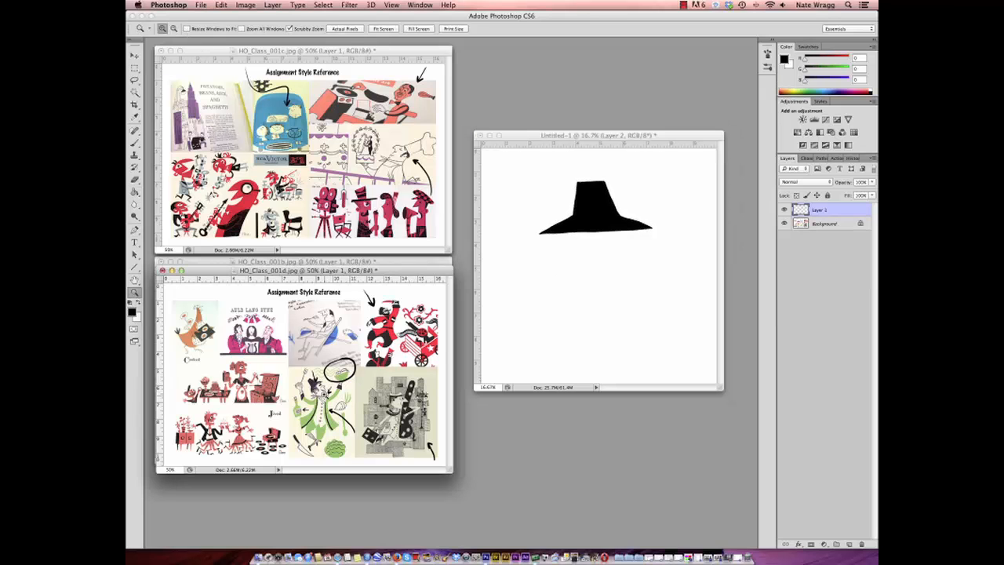
{"action": "left_click", "coordinate": [322, 394]}
{"action": "left_click", "coordinate": [322, 393]}
{"action": "left_click", "coordinate": [330, 387]}
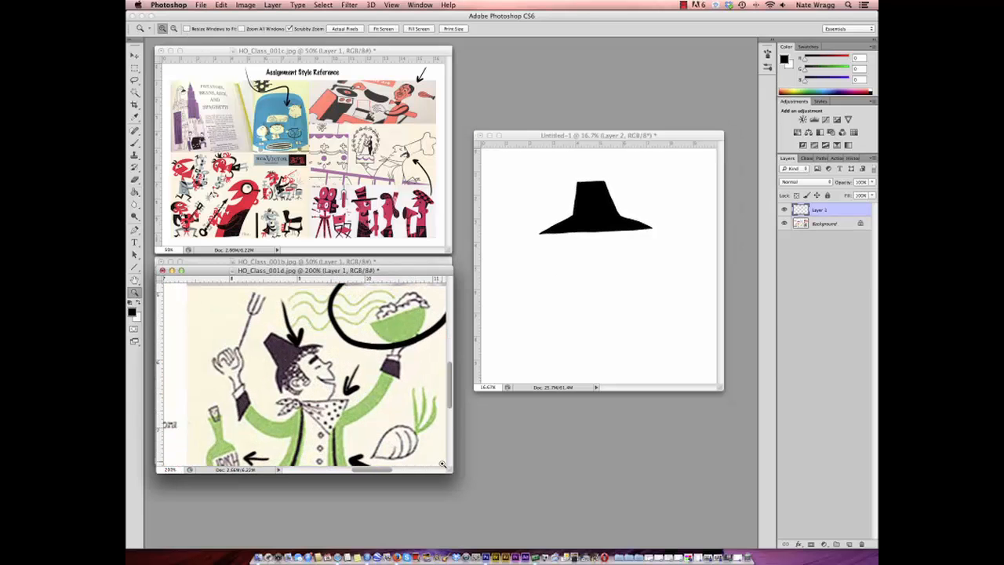
{"action": "left_click_drag", "start_coordinate": [450, 474], "coordinate": [458, 499]}
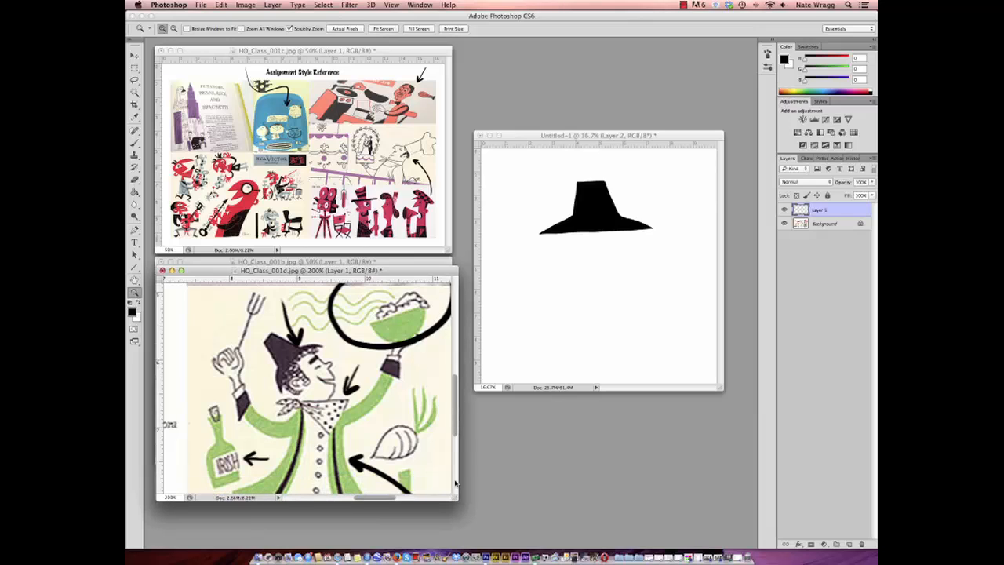
- Switch to the Brush in the Untitled-1 sketch, clear the hat selection and add a new layer above the hat
{"action": "left_click", "coordinate": [603, 137]}
{"action": "left_click", "coordinate": [134, 143]}
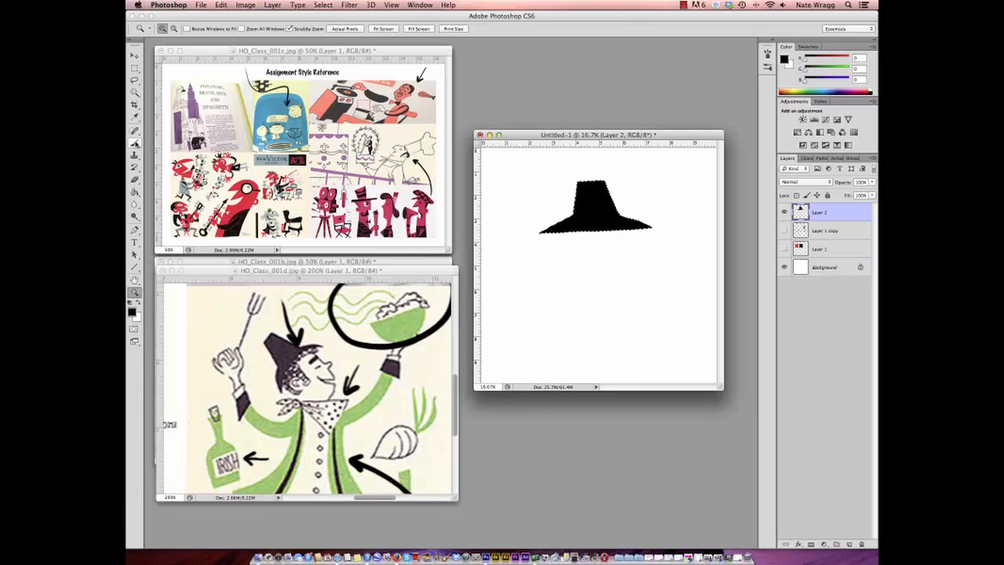
{"action": "left_click", "coordinate": [172, 29]}
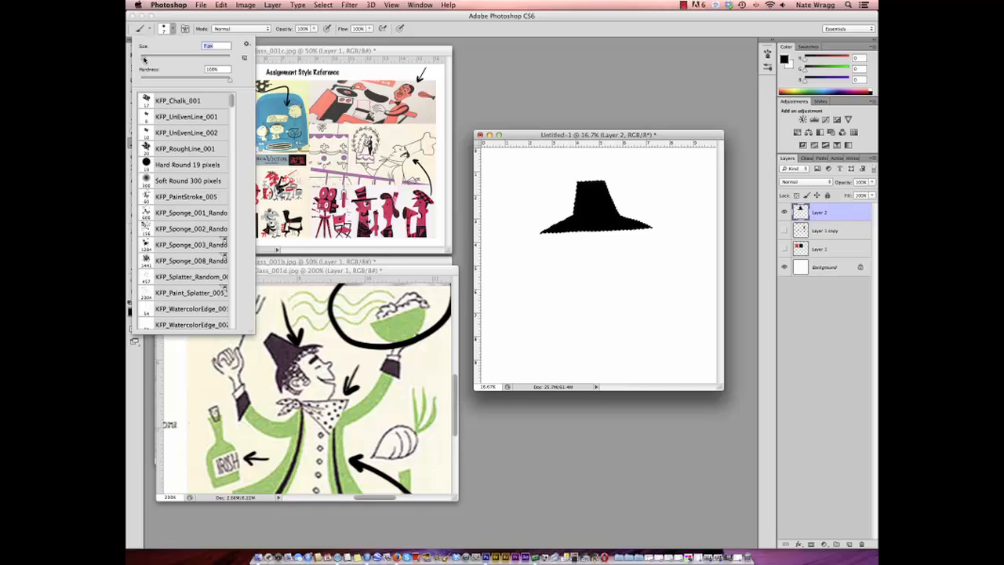
{"action": "left_click", "coordinate": [607, 136]}
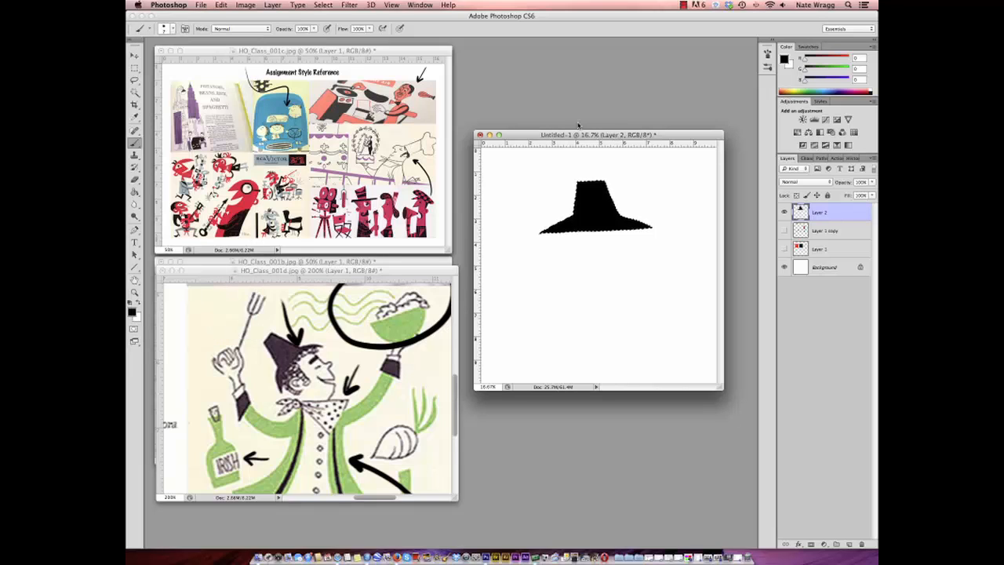
{"action": "left_click", "coordinate": [323, 5]}
{"action": "left_click", "coordinate": [333, 26]}
{"action": "left_click", "coordinate": [849, 543]}
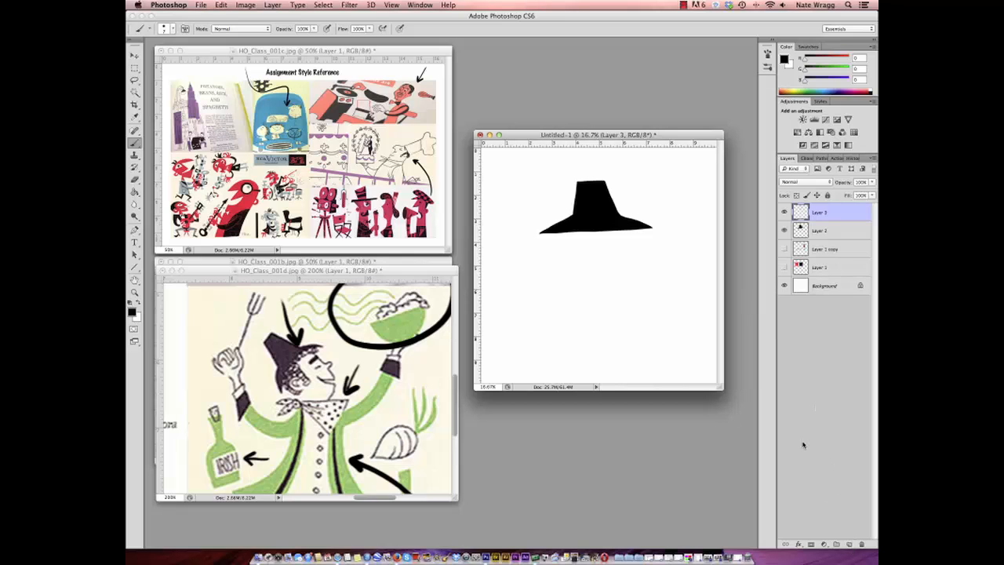
- Adjust the brush size and hand-letter "COLOR/SHAPE" in black beside the hat
{"action": "left_click", "coordinate": [162, 30]}
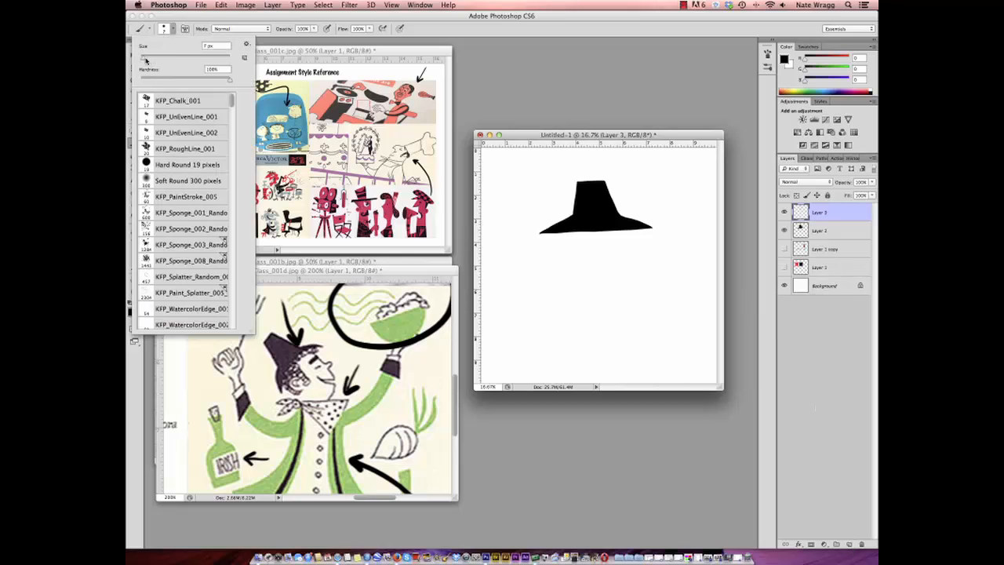
{"action": "left_click", "coordinate": [636, 135]}
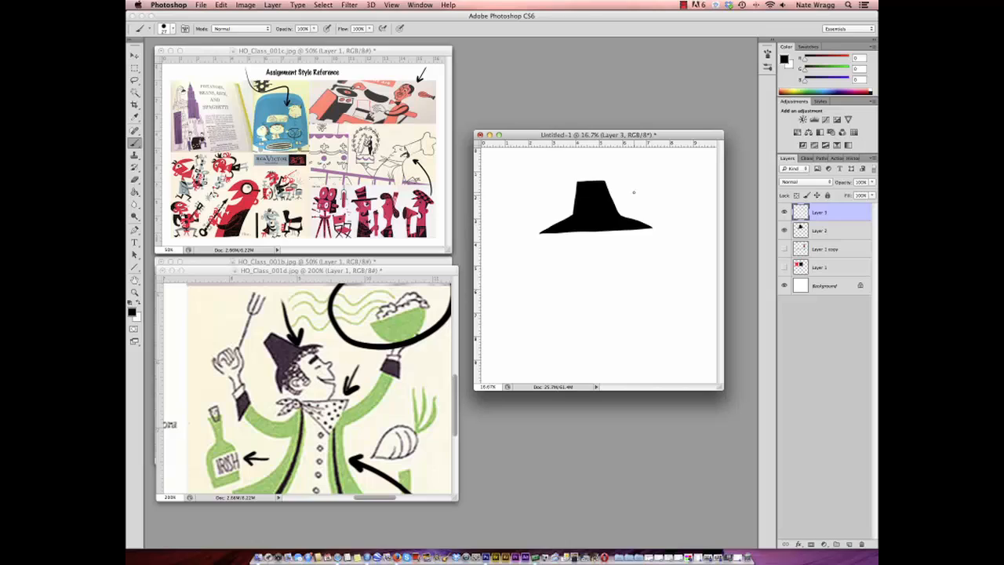
{"action": "mouse_move", "coordinate": [632, 190]}
{"action": "left_mouse_down"}
{"action": "mouse_move", "coordinate": [631, 199]}
{"action": "mouse_move", "coordinate": [650, 194]}
{"action": "left_mouse_up"}
{"action": "left_click_drag", "start_coordinate": [666, 186], "coordinate": [665, 198]}
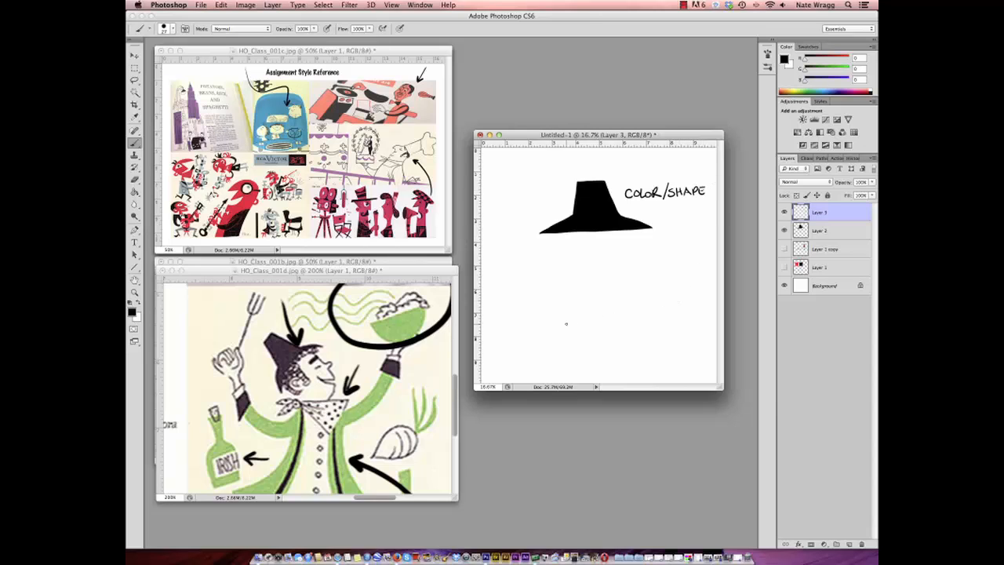
- Draw an arrow at the man's curly hair in HO_Class_001d.jpg, and draw looping curls under the sketched hat's brim
{"action": "left_click", "coordinate": [206, 387]}
{"action": "mouse_move", "coordinate": [202, 383]}
{"action": "left_mouse_down"}
{"action": "mouse_move", "coordinate": [268, 366]}
{"action": "mouse_move", "coordinate": [258, 371]}
{"action": "left_mouse_up"}
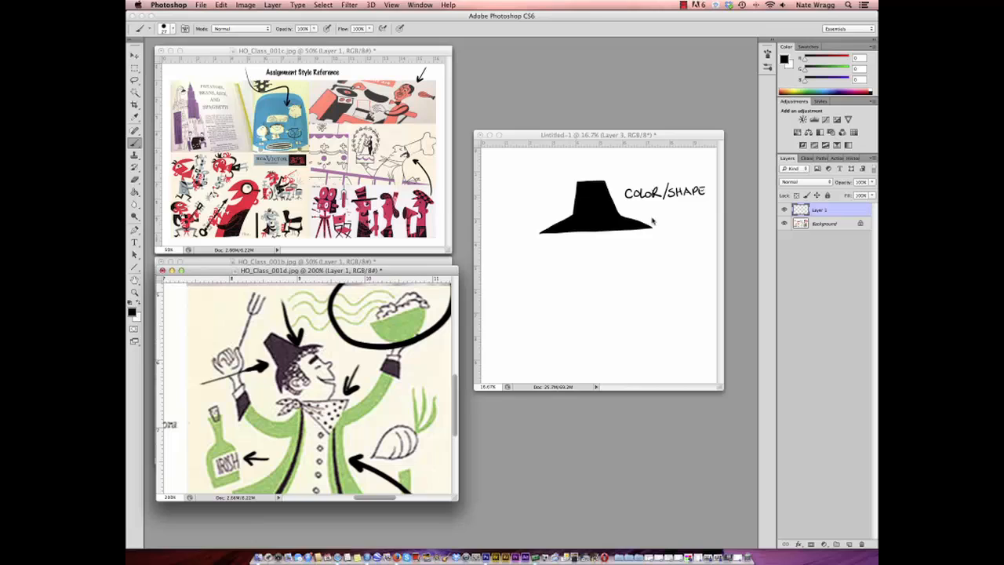
{"action": "left_click", "coordinate": [636, 139]}
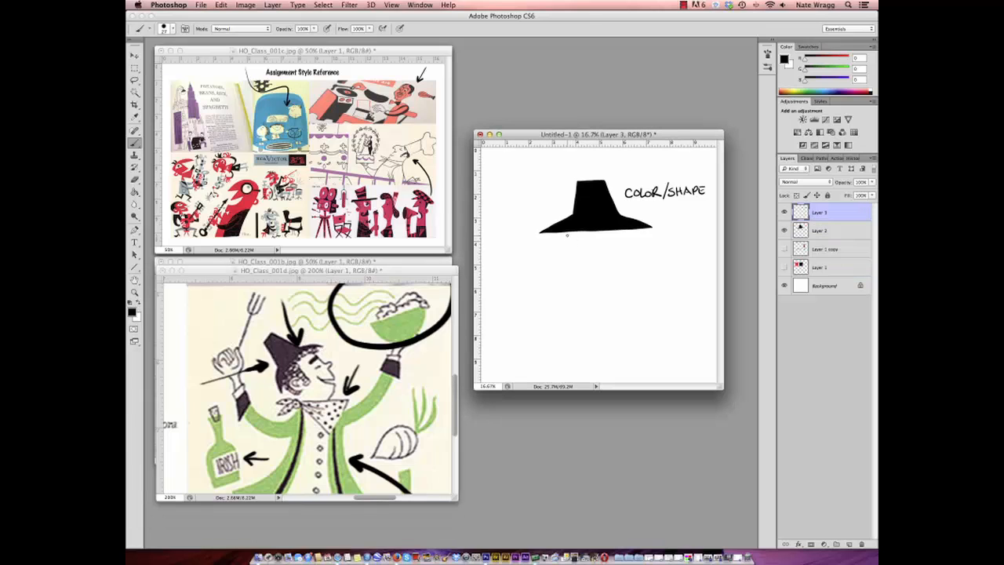
{"action": "mouse_move", "coordinate": [567, 235]}
{"action": "left_mouse_down"}
{"action": "mouse_move", "coordinate": [566, 267]}
{"action": "mouse_move", "coordinate": [584, 271]}
{"action": "mouse_move", "coordinate": [578, 238]}
{"action": "mouse_move", "coordinate": [598, 235]}
{"action": "mouse_move", "coordinate": [600, 252]}
{"action": "mouse_move", "coordinate": [610, 241]}
{"action": "mouse_move", "coordinate": [602, 232]}
{"action": "mouse_move", "coordinate": [641, 239]}
{"action": "left_mouse_up"}
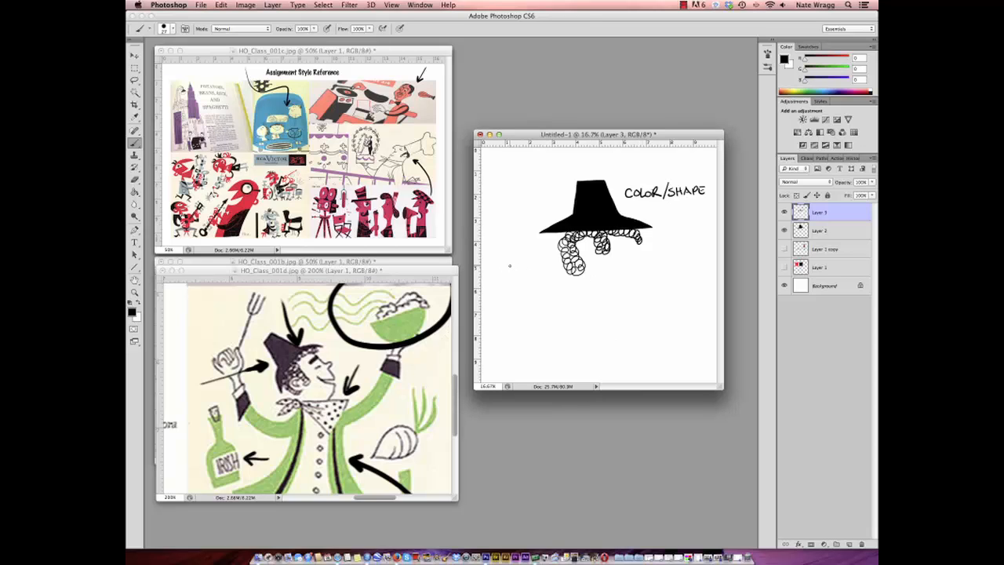
- Draw an arrow from "COLOR/SHAPE" to the hat and letter "LINE OR PATTERN" with an arrow to the curls
{"action": "left_click_drag", "start_coordinate": [636, 201], "coordinate": [624, 210]}
{"action": "left_click_drag", "start_coordinate": [625, 205], "coordinate": [629, 209]}
{"action": "left_click_drag", "start_coordinate": [498, 292], "coordinate": [515, 290]}
{"action": "left_click_drag", "start_coordinate": [515, 289], "coordinate": [527, 295]}
{"action": "left_click_drag", "start_coordinate": [527, 295], "coordinate": [532, 289]}
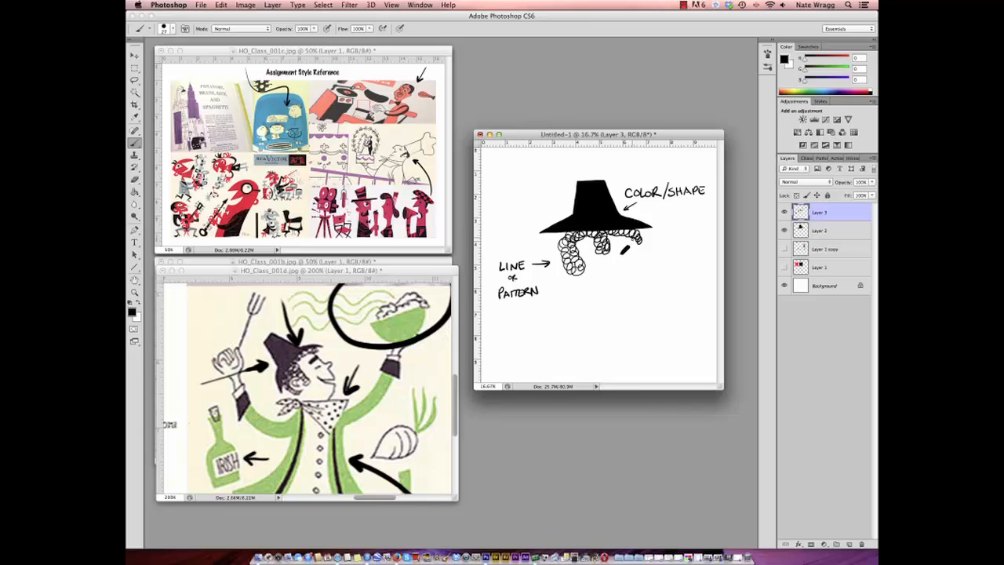
- Draw the face profile in black line below the hat, with forehead, nose, smile and chin
{"action": "left_click_drag", "start_coordinate": [631, 238], "coordinate": [636, 267]}
{"action": "left_click_drag", "start_coordinate": [617, 276], "coordinate": [620, 290]}
{"action": "left_click_drag", "start_coordinate": [569, 297], "coordinate": [634, 321]}
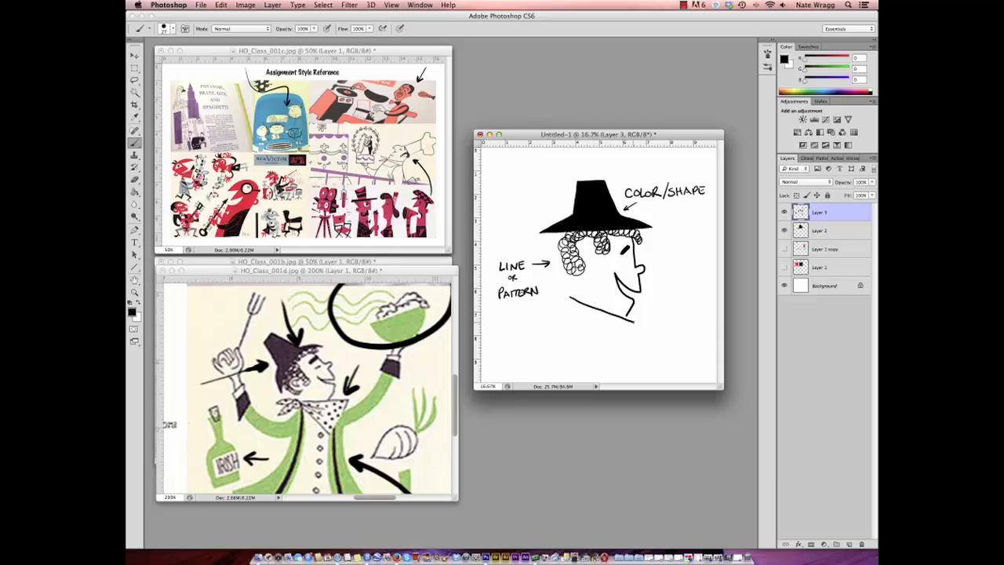
{"action": "left_click", "coordinate": [223, 6]}
{"action": "left_click", "coordinate": [232, 32]}
- Lasso a knotted triangular neck scarf below the head and fill it on a new layer with green sampled from the reference coat
{"action": "left_click", "coordinate": [135, 82]}
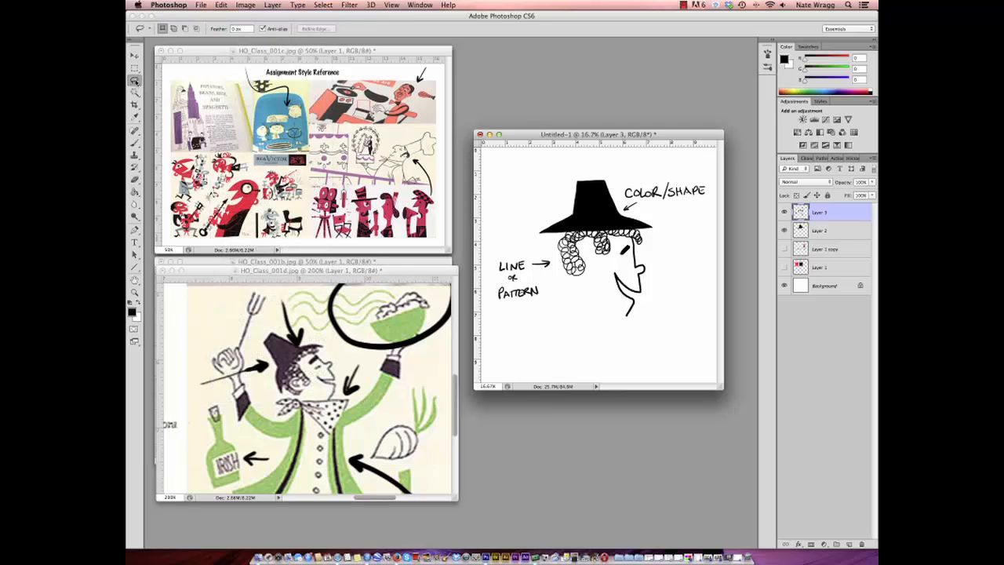
{"action": "mouse_move", "coordinate": [573, 282]}
{"action": "left_mouse_down"}
{"action": "mouse_move", "coordinate": [637, 325]}
{"action": "mouse_move", "coordinate": [606, 360]}
{"action": "mouse_move", "coordinate": [569, 282]}
{"action": "left_mouse_up"}
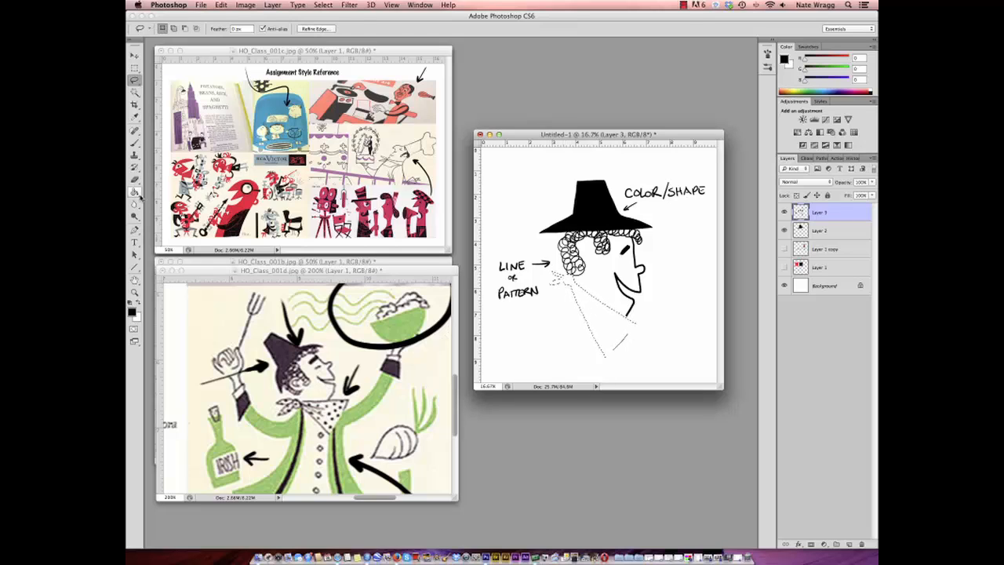
{"action": "key", "text": "g"}
{"action": "left_click", "coordinate": [301, 414], "text": "alt"}
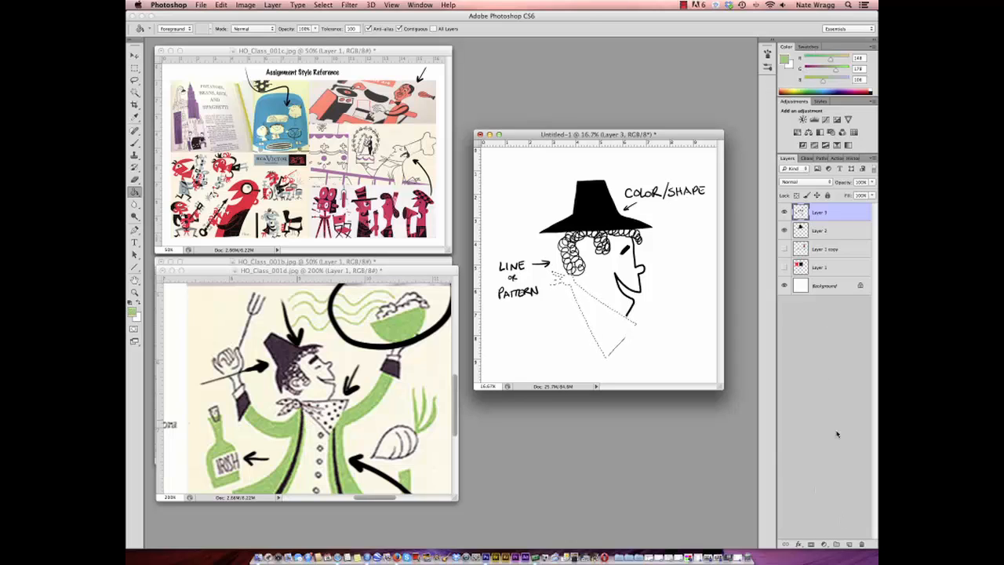
{"action": "left_click", "coordinate": [850, 547]}
{"action": "left_click", "coordinate": [627, 324]}
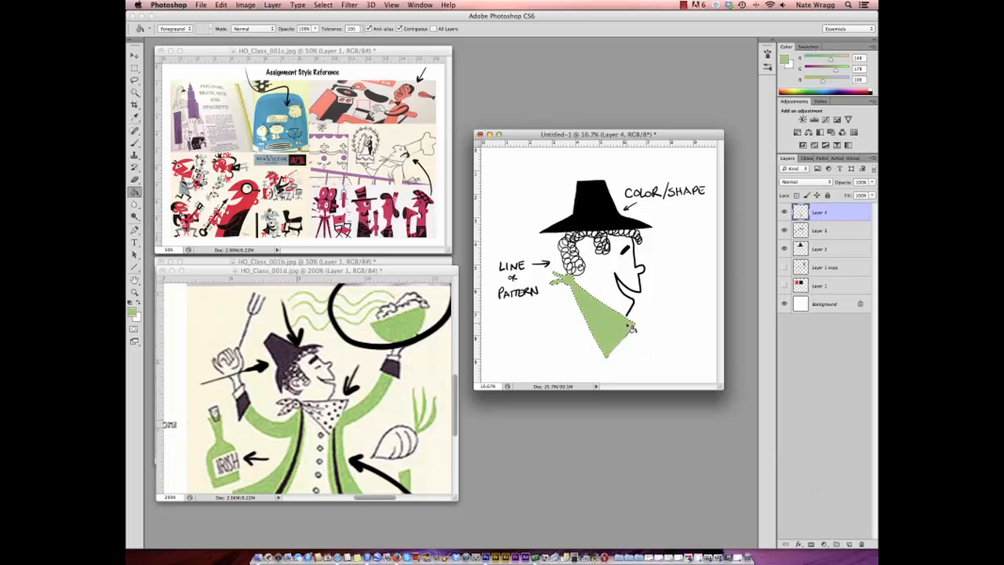
- Clear the scarf selection and return to the Brush on Layer 3, the line and lettering layer
{"action": "left_click", "coordinate": [323, 5]}
{"action": "left_click", "coordinate": [323, 28]}
{"action": "left_click", "coordinate": [135, 144]}
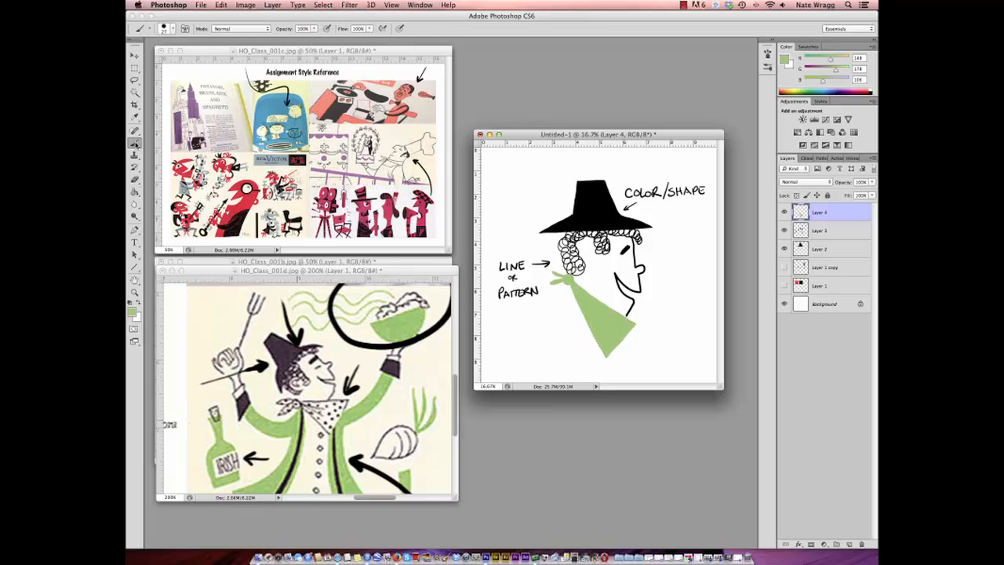
{"action": "left_click", "coordinate": [820, 231]}
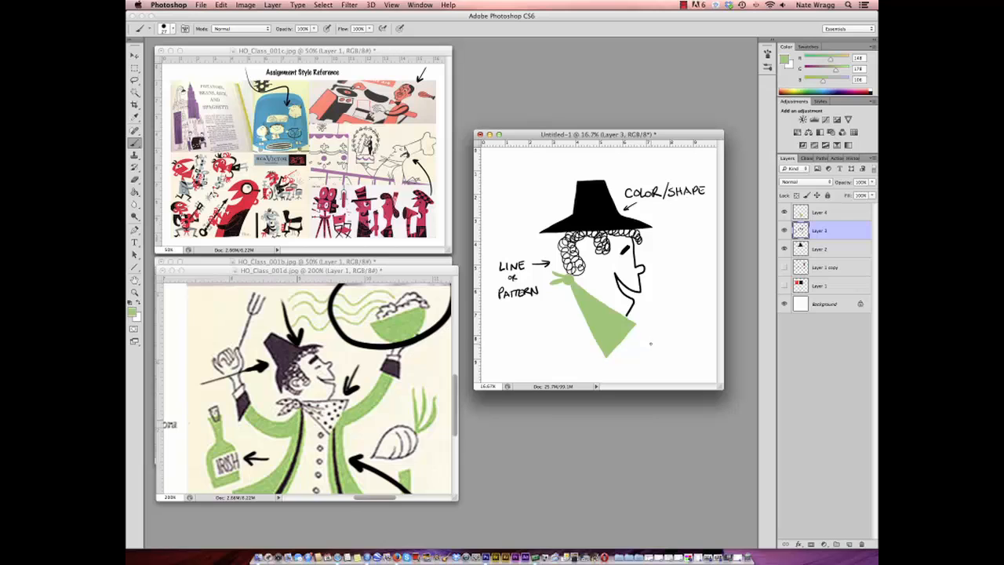
{"action": "left_click_drag", "start_coordinate": [629, 344], "coordinate": [632, 346]}
{"action": "left_click", "coordinate": [221, 5]}
{"action": "left_click", "coordinate": [228, 15]}
- Reset the colors to black and white and draw an arrow to the green scarf, labelled "COLOR/SHAPE"
{"action": "left_click", "coordinate": [132, 303]}
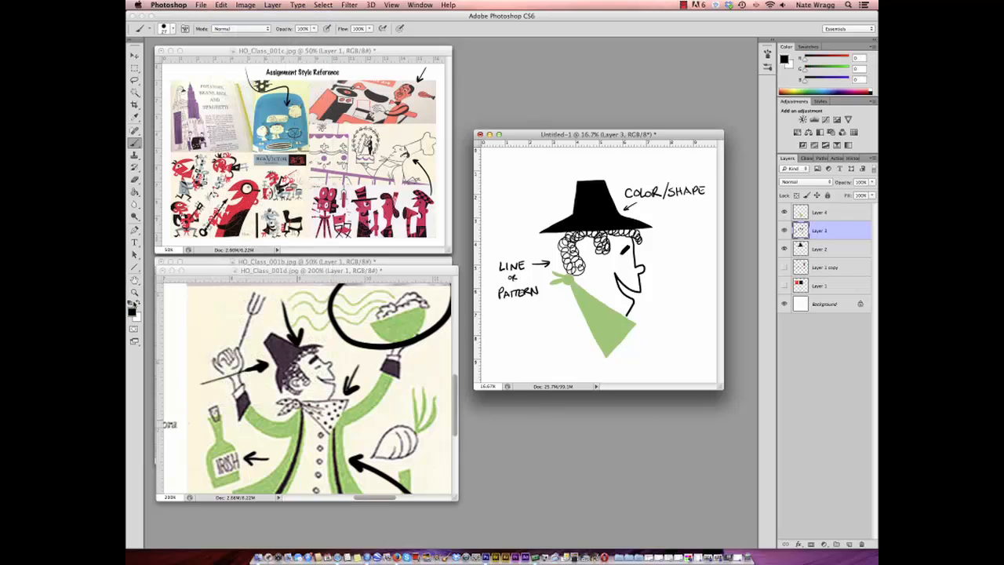
{"action": "left_click_drag", "start_coordinate": [643, 359], "coordinate": [628, 342]}
{"action": "left_click_drag", "start_coordinate": [628, 342], "coordinate": [653, 363]}
{"action": "left_click_drag", "start_coordinate": [672, 357], "coordinate": [680, 363]}
{"action": "mouse_move", "coordinate": [682, 356]}
{"action": "left_mouse_down"}
{"action": "mouse_move", "coordinate": [684, 374]}
{"action": "mouse_move", "coordinate": [710, 373]}
{"action": "left_mouse_up"}
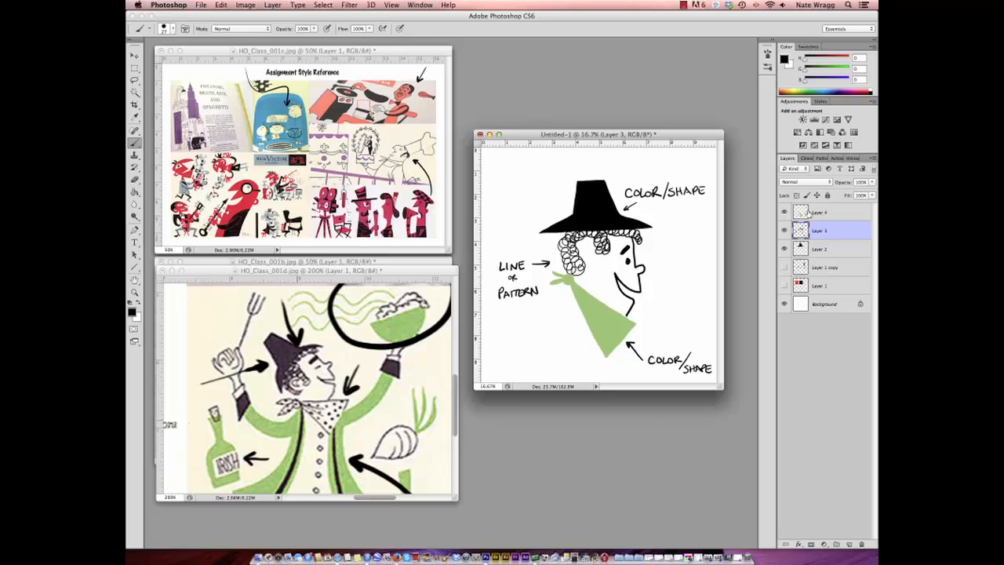
- Add a new layer above the scarf and paint black knot folds and a polka-dot pattern over it
{"action": "left_click", "coordinate": [812, 213]}
{"action": "left_click", "coordinate": [849, 543]}
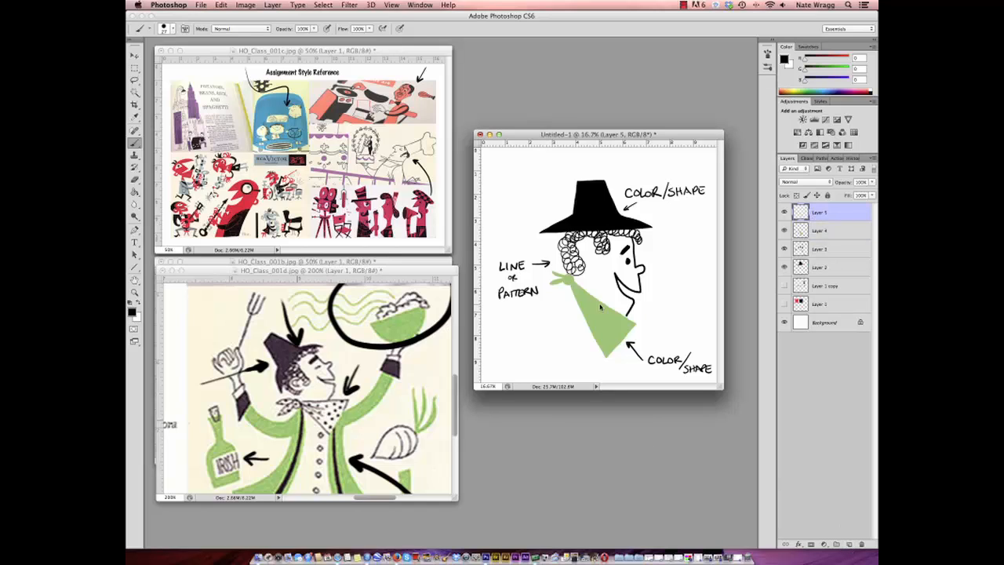
{"action": "left_click_drag", "start_coordinate": [573, 286], "coordinate": [584, 296]}
- Lock the hat layer's transparent pixels and paint a white band across the hat, cleaning up its edges in black
{"action": "key", "text": "x"}
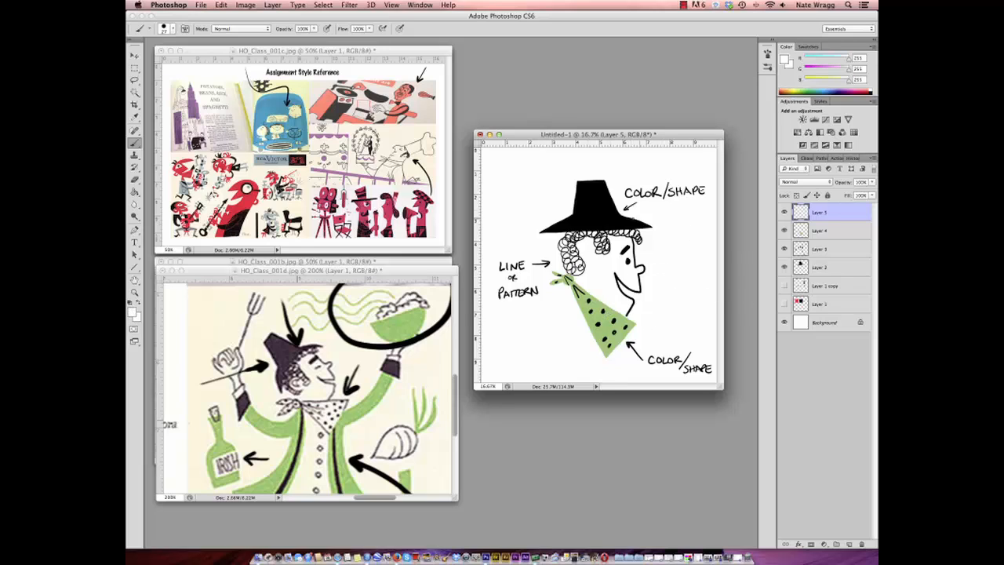
{"action": "left_click", "coordinate": [816, 268]}
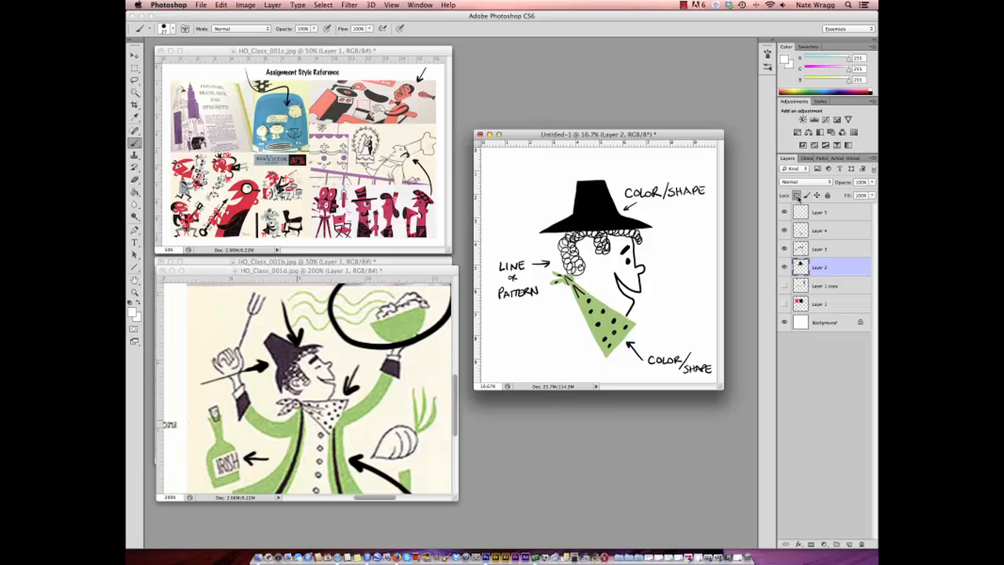
{"action": "left_click", "coordinate": [797, 194]}
{"action": "left_click_drag", "start_coordinate": [572, 206], "coordinate": [616, 211]}
{"action": "key", "text": "x"}
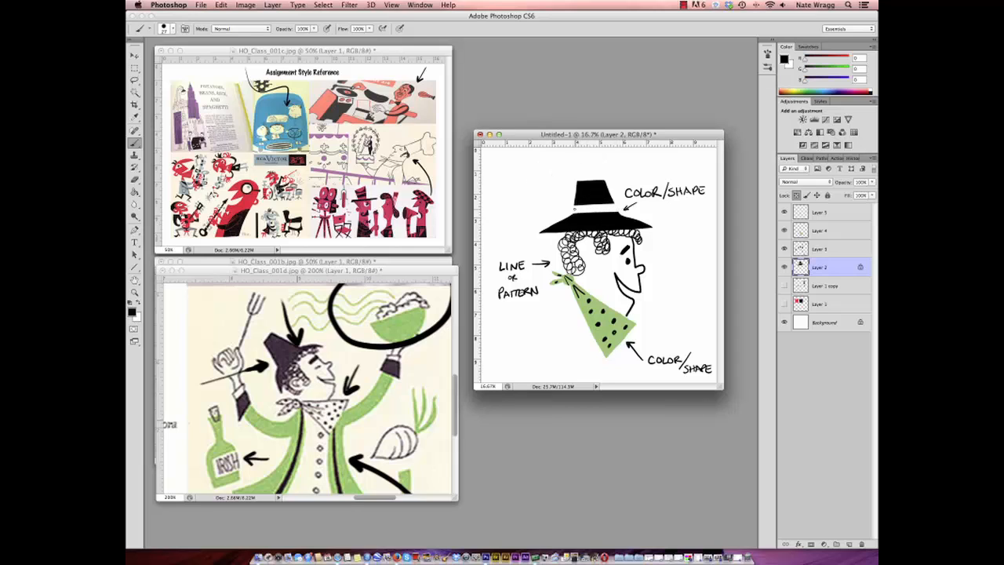
{"action": "left_click_drag", "start_coordinate": [614, 201], "coordinate": [612, 210]}
- Paint a feather in the scarf's green on a new top layer and erase its overlap with the hat band
{"action": "left_click", "coordinate": [604, 304], "text": "alt"}
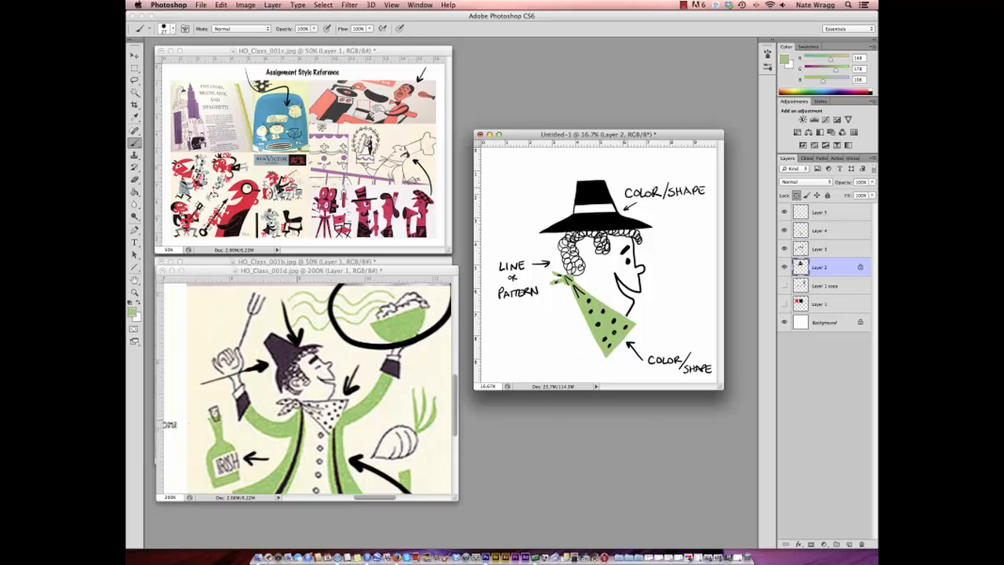
{"action": "left_click", "coordinate": [821, 217]}
{"action": "left_click", "coordinate": [848, 543]}
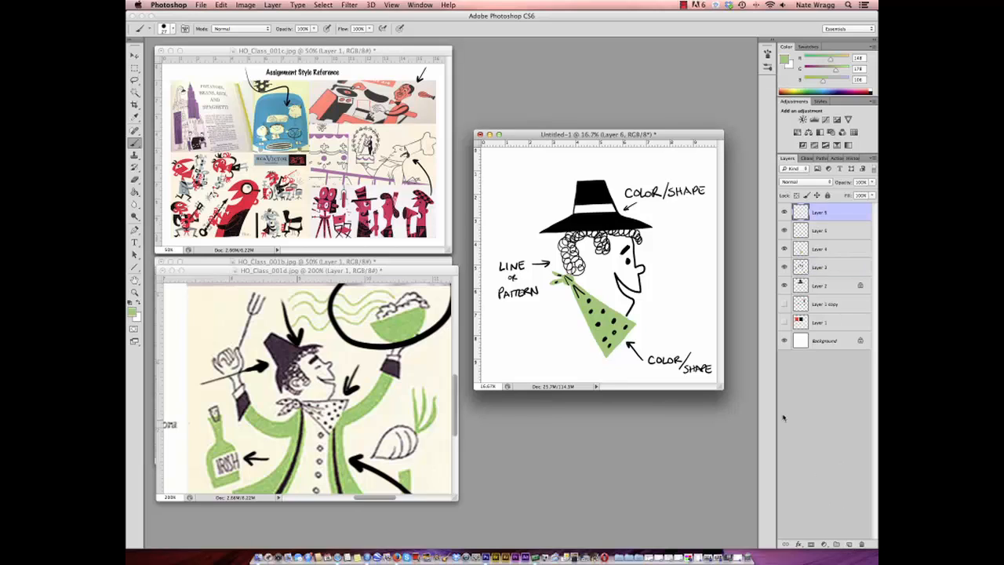
{"action": "mouse_move", "coordinate": [578, 203]}
{"action": "left_mouse_down"}
{"action": "mouse_move", "coordinate": [565, 193]}
{"action": "mouse_move", "coordinate": [579, 193]}
{"action": "left_mouse_up"}
{"action": "left_click_drag", "start_coordinate": [570, 196], "coordinate": [578, 198]}
{"action": "left_click", "coordinate": [134, 179]}
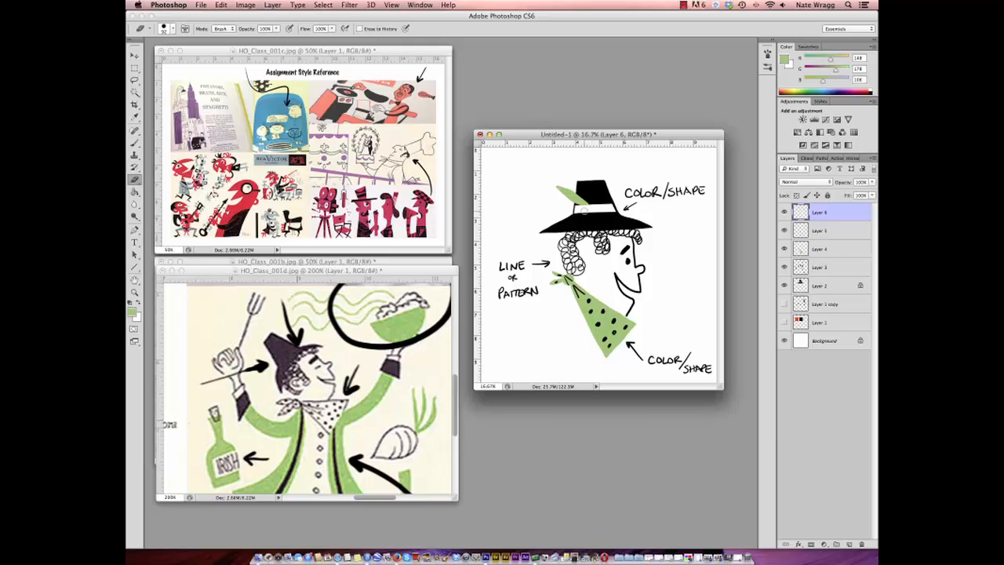
{"action": "left_click_drag", "start_coordinate": [586, 208], "coordinate": [591, 207]}
- Return to the Brush with black and add line detail to the green feather and an ear among the curls
{"action": "left_click", "coordinate": [135, 142]}
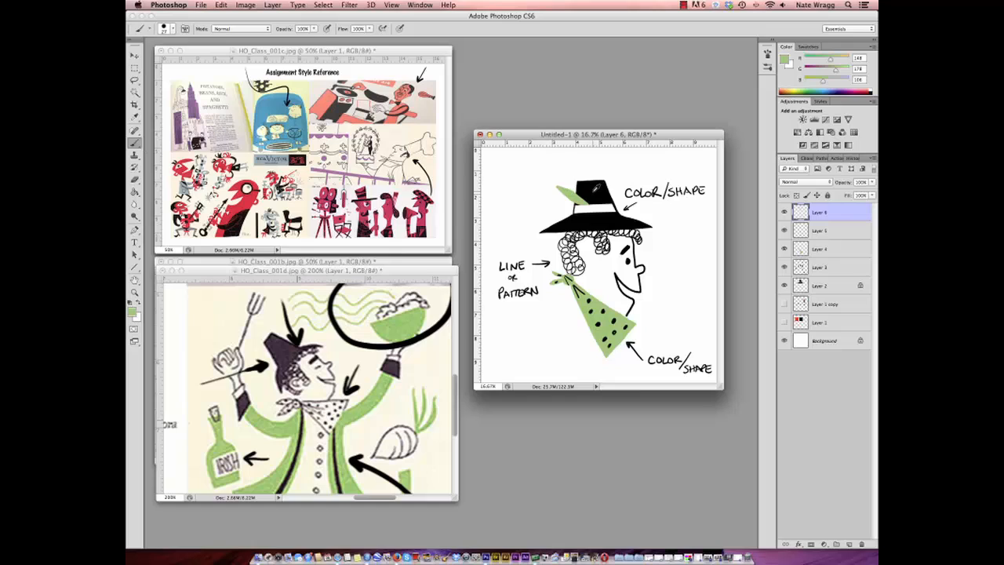
{"action": "key", "text": "d"}
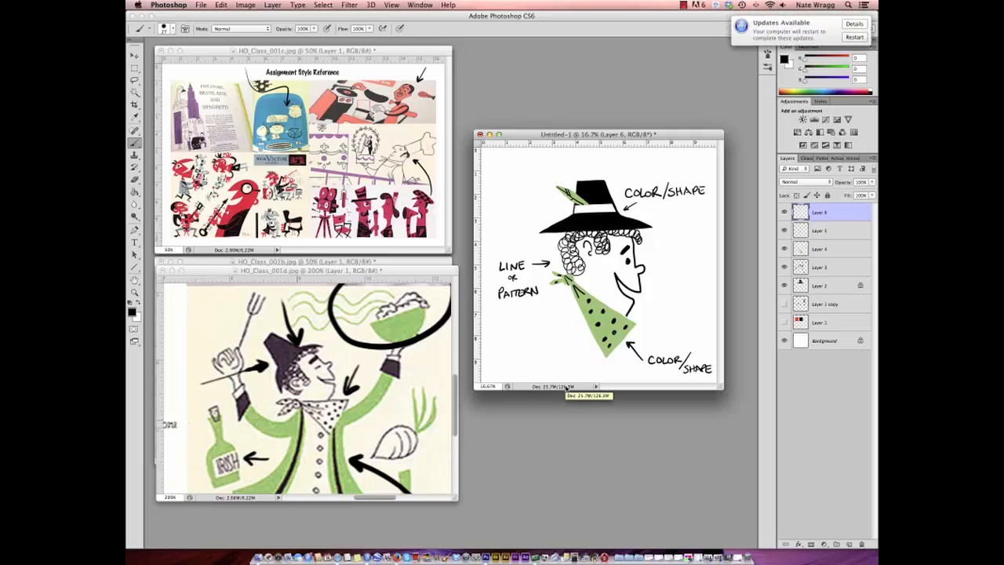
- Touch up the curls around the character's ear with the Eraser and the black Brush
{"action": "left_click", "coordinate": [134, 179]}
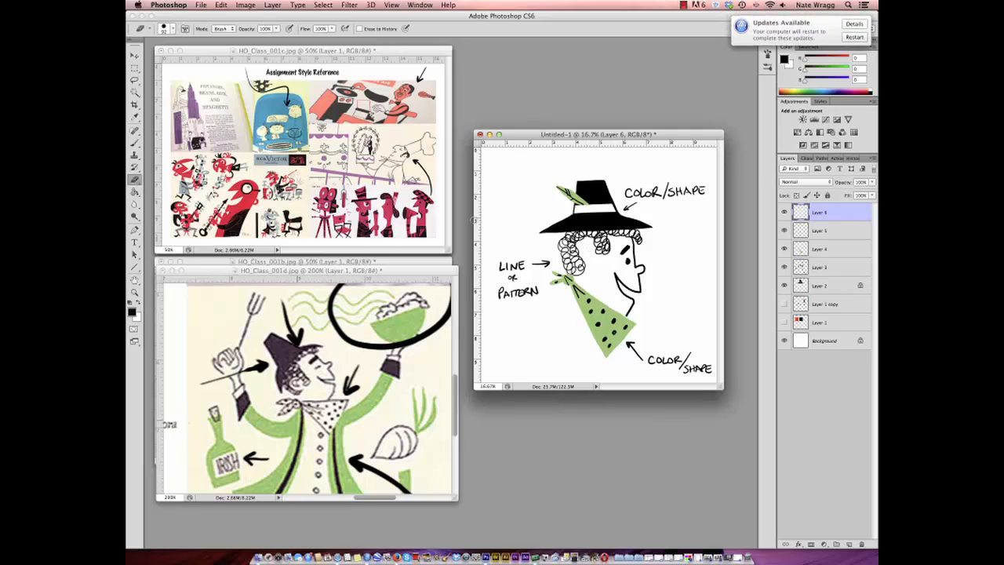
{"action": "left_click", "coordinate": [134, 142]}
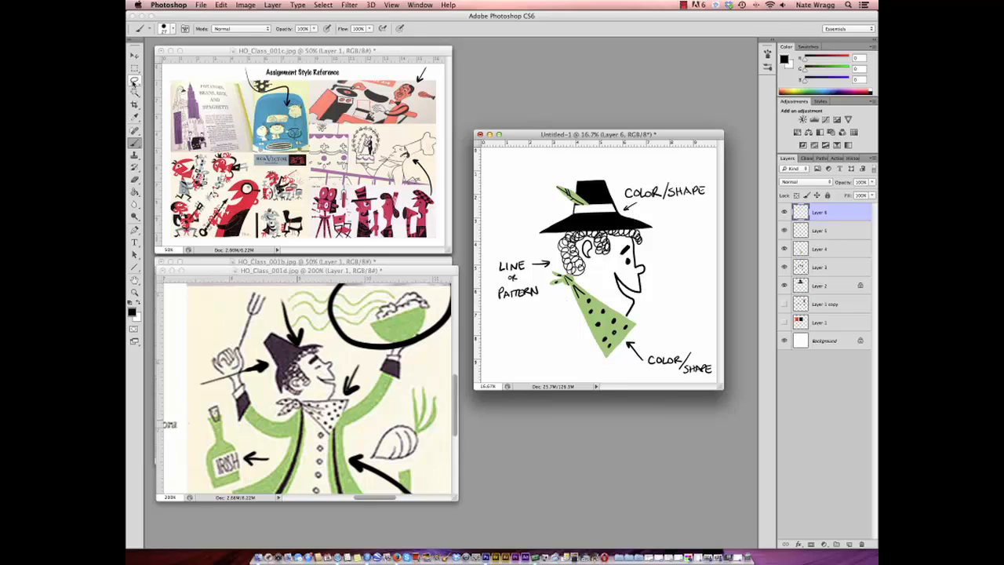
{"action": "left_click", "coordinate": [134, 80]}
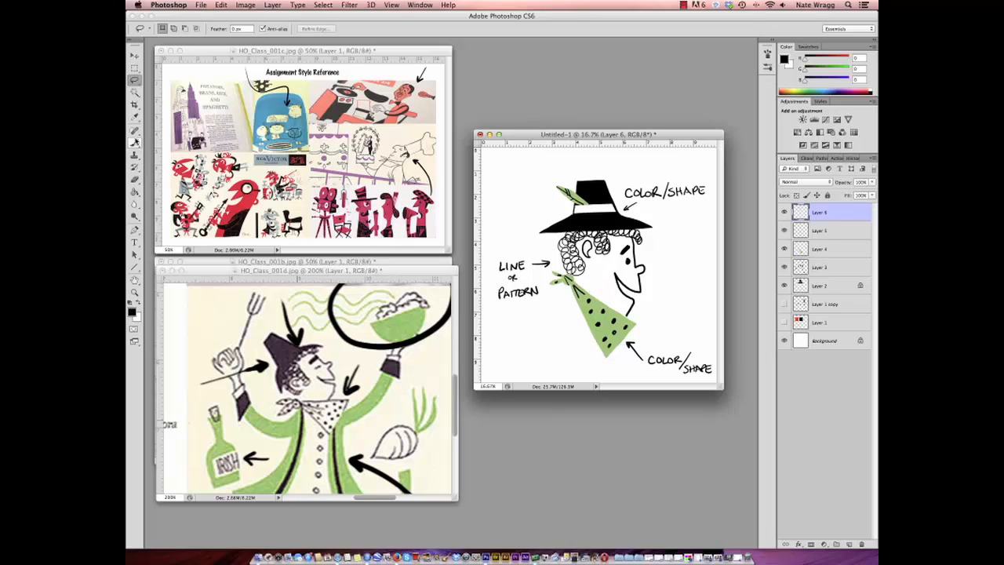
{"action": "left_click", "coordinate": [134, 143]}
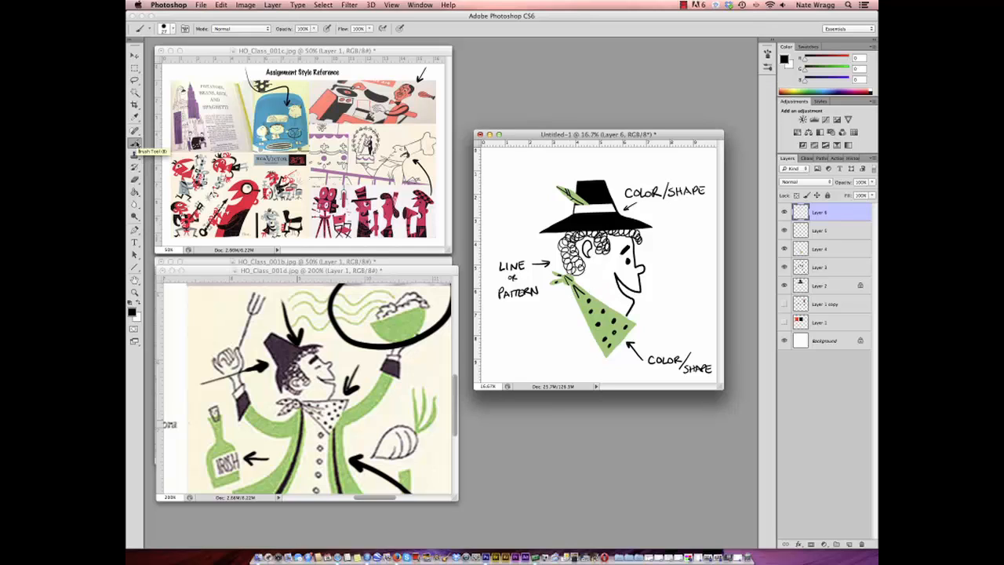
- Move the sketch window up beside the reference images and duplicate the document as Untitled-1 copy
{"action": "left_click", "coordinate": [134, 292]}
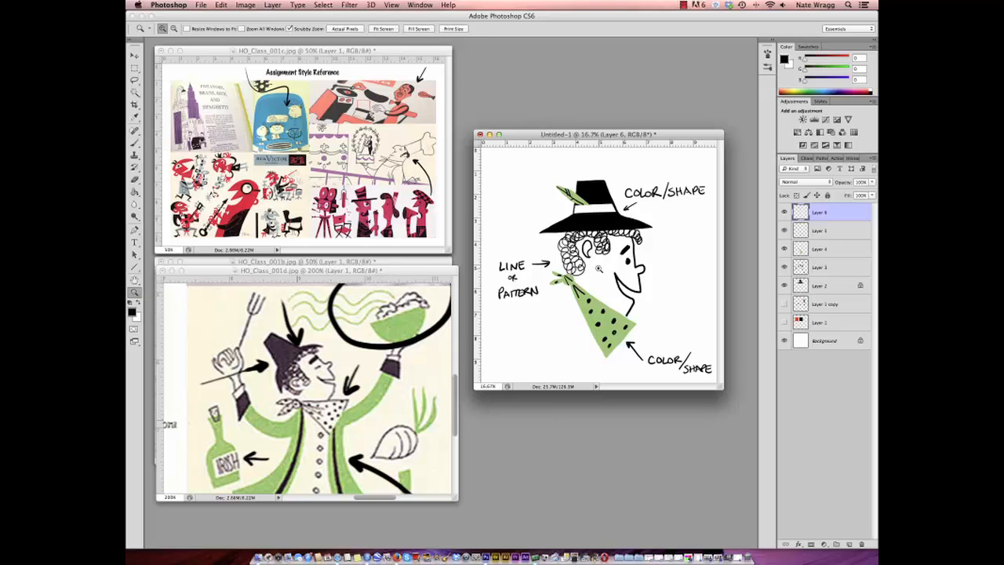
{"action": "left_click_drag", "start_coordinate": [629, 135], "coordinate": [627, 51]}
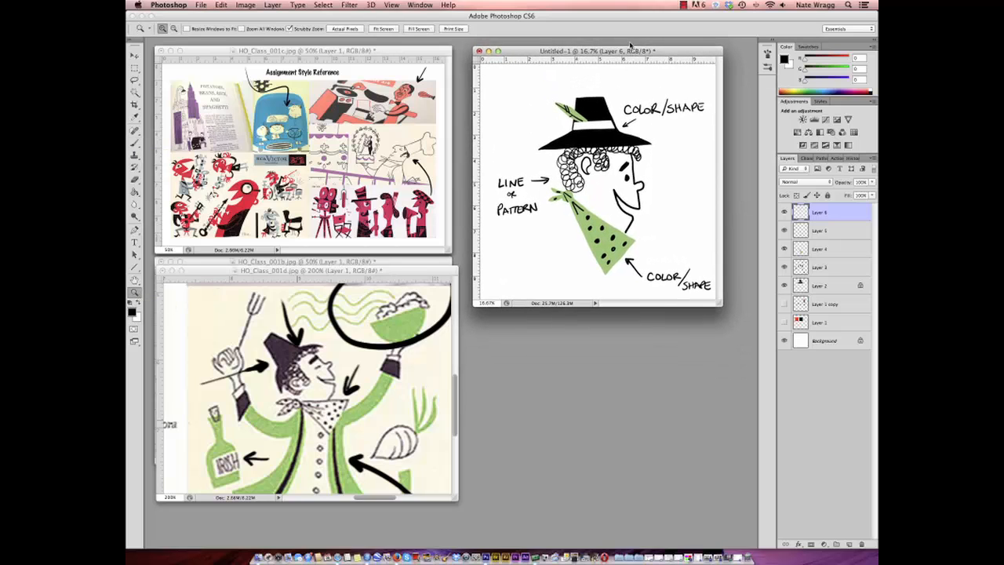
{"action": "left_click", "coordinate": [246, 5]}
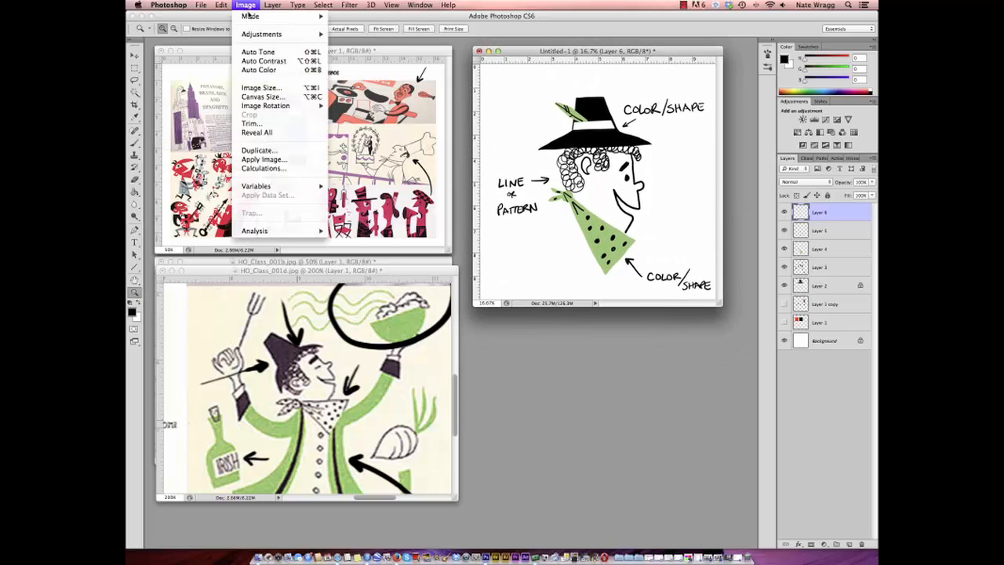
{"action": "left_click", "coordinate": [262, 152]}
{"action": "key", "text": "Return"}
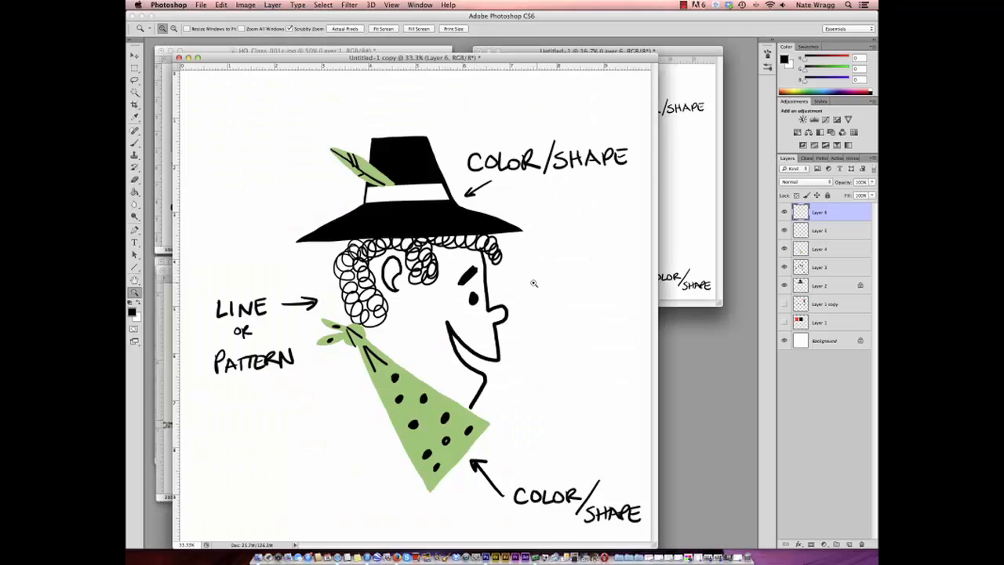
- Zoom the copy out to 12.5% with its window resizing to fit, place it below the original sketch and enlarge the window slightly
{"action": "left_click", "coordinate": [476, 280], "text": "alt"}
{"action": "left_click", "coordinate": [188, 30]}
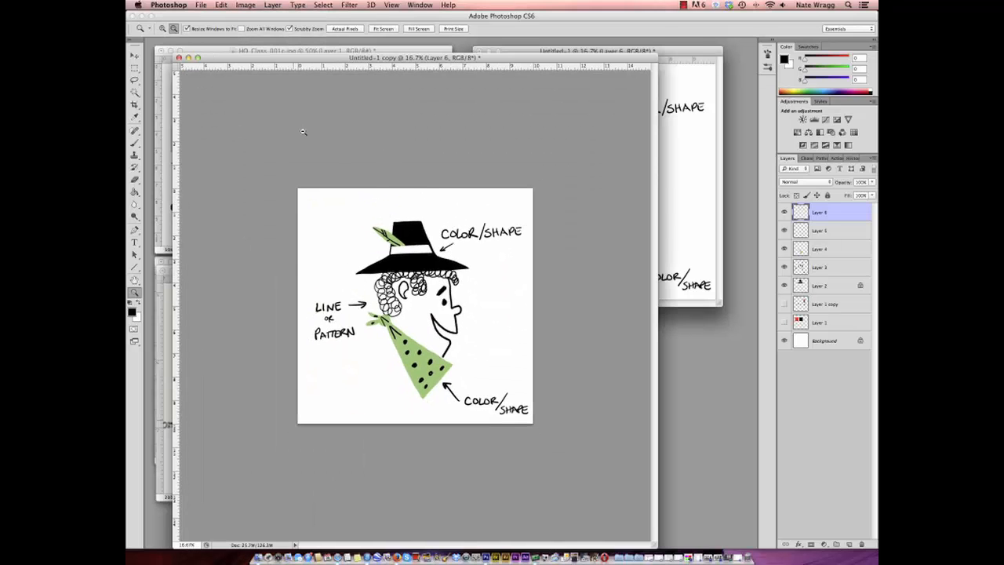
{"action": "left_click", "coordinate": [349, 176], "text": "alt"}
{"action": "left_click_drag", "start_coordinate": [327, 63], "coordinate": [660, 326]}
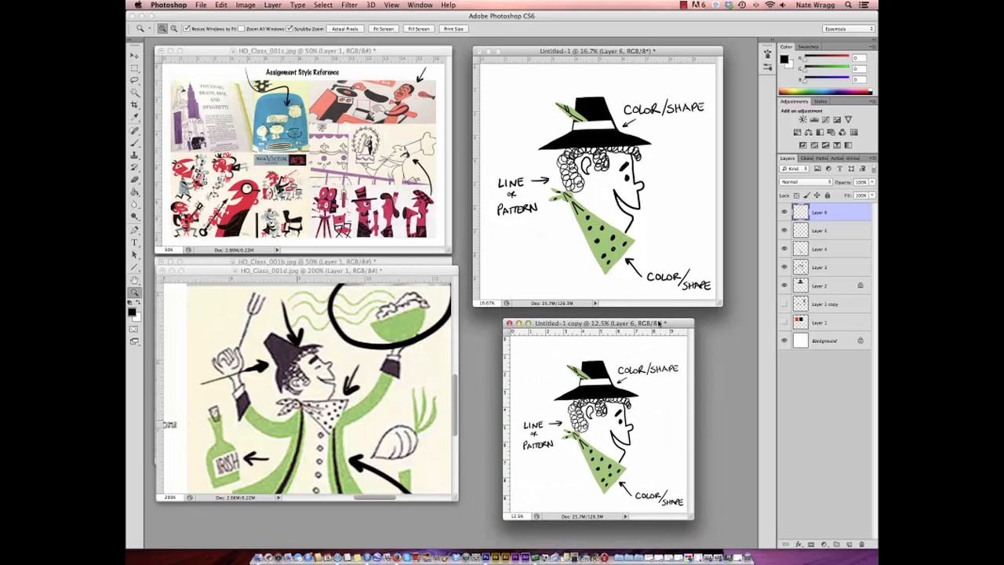
{"action": "left_click_drag", "start_coordinate": [690, 514], "coordinate": [711, 535]}
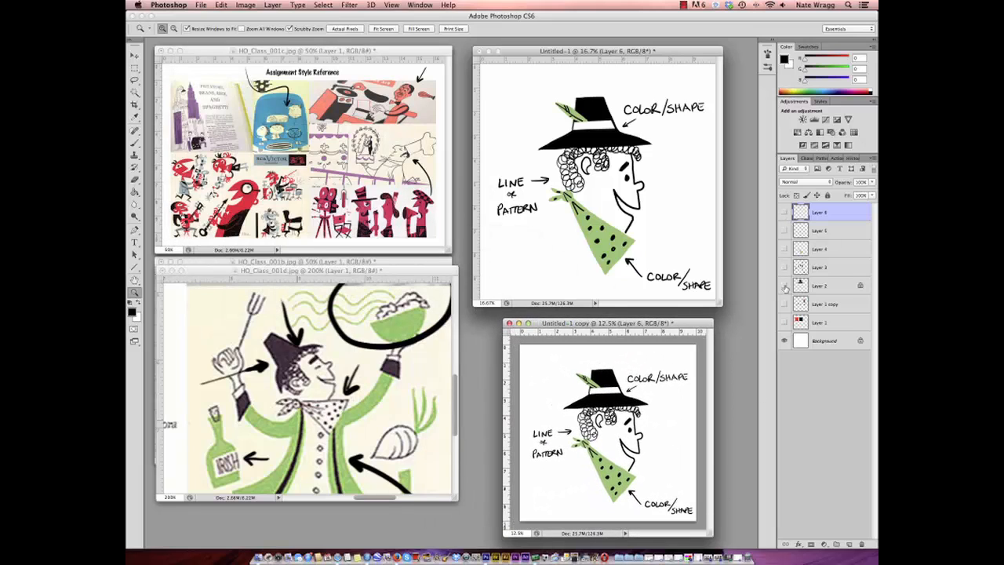
- Hide the character layers in the copy and handwrite the heading RULES on a new layer with a larger black brush
{"action": "left_click_drag", "start_coordinate": [784, 211], "coordinate": [784, 286]}
{"action": "left_click", "coordinate": [848, 543]}
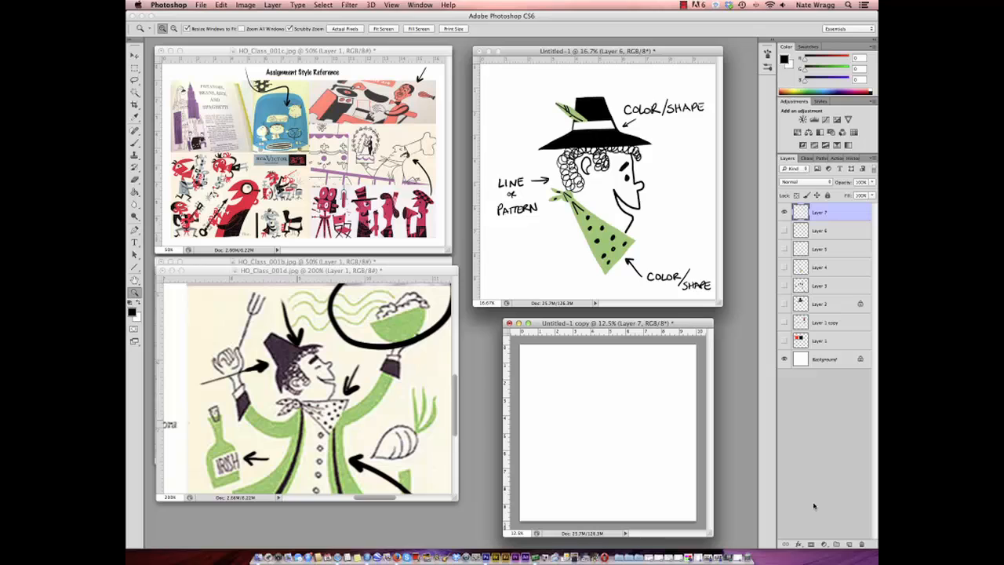
{"action": "left_click", "coordinate": [134, 143]}
{"action": "left_click", "coordinate": [164, 28]}
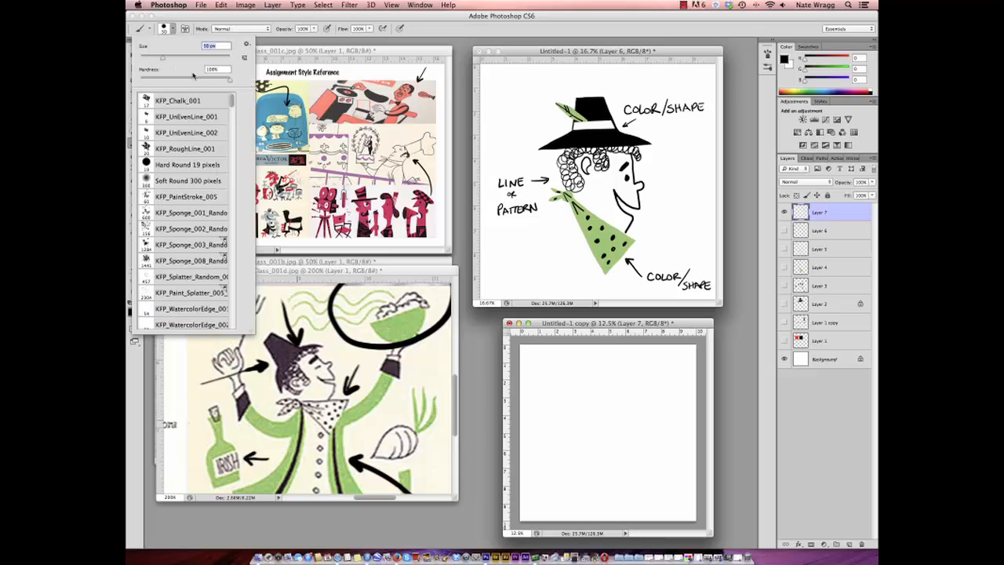
{"action": "left_click_drag", "start_coordinate": [164, 58], "coordinate": [180, 60]}
{"action": "mouse_move", "coordinate": [556, 356]}
{"action": "left_mouse_down"}
{"action": "mouse_move", "coordinate": [574, 371]}
{"action": "mouse_move", "coordinate": [600, 371]}
{"action": "mouse_move", "coordinate": [610, 358]}
{"action": "mouse_move", "coordinate": [623, 368]}
{"action": "mouse_move", "coordinate": [612, 371]}
{"action": "mouse_move", "coordinate": [643, 372]}
{"action": "left_mouse_up"}
{"action": "left_click", "coordinate": [136, 56]}
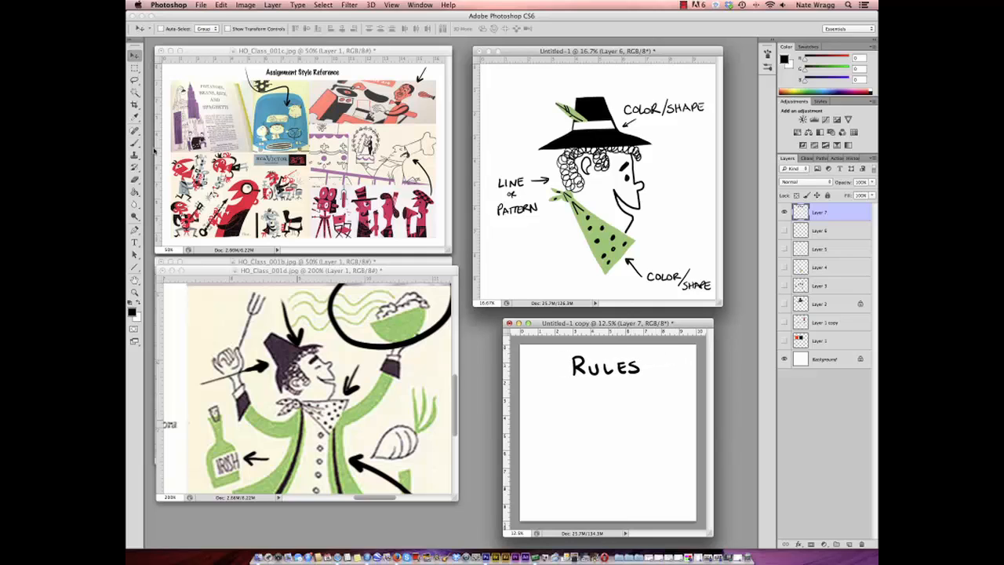
{"action": "left_click", "coordinate": [134, 142]}
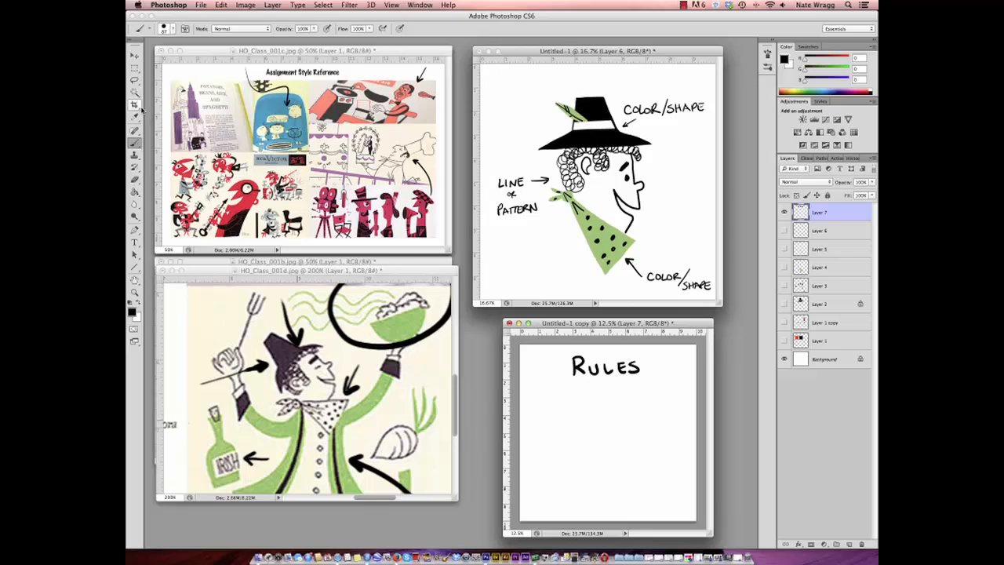
{"action": "left_click", "coordinate": [136, 68]}
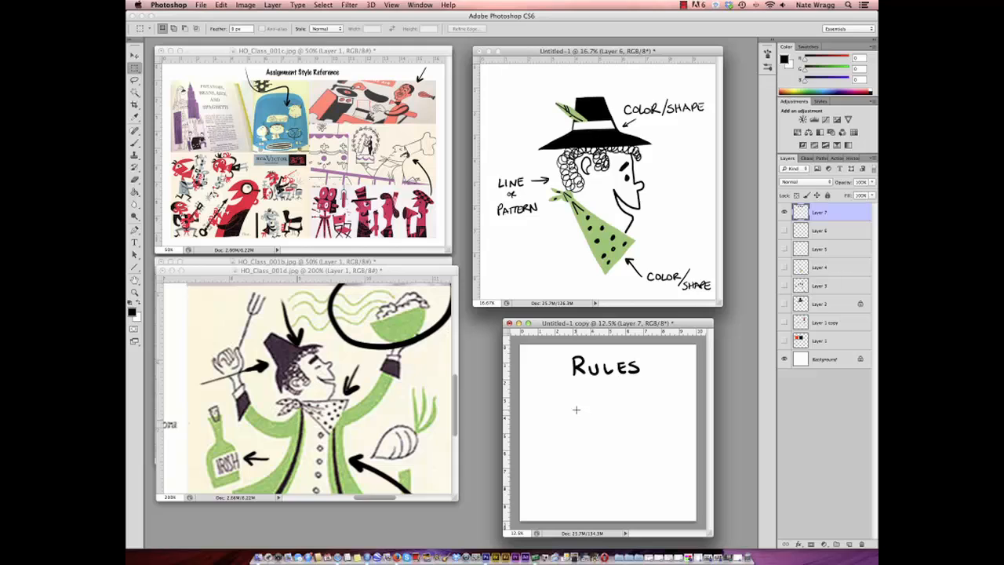
{"action": "left_click_drag", "start_coordinate": [569, 407], "coordinate": [635, 449]}
{"action": "left_click", "coordinate": [647, 440]}
- Lasso a knotted scarf shape below the heading, fill it with the character scarf's green on a new layer beneath the heading, and deselect
{"action": "left_click", "coordinate": [135, 79]}
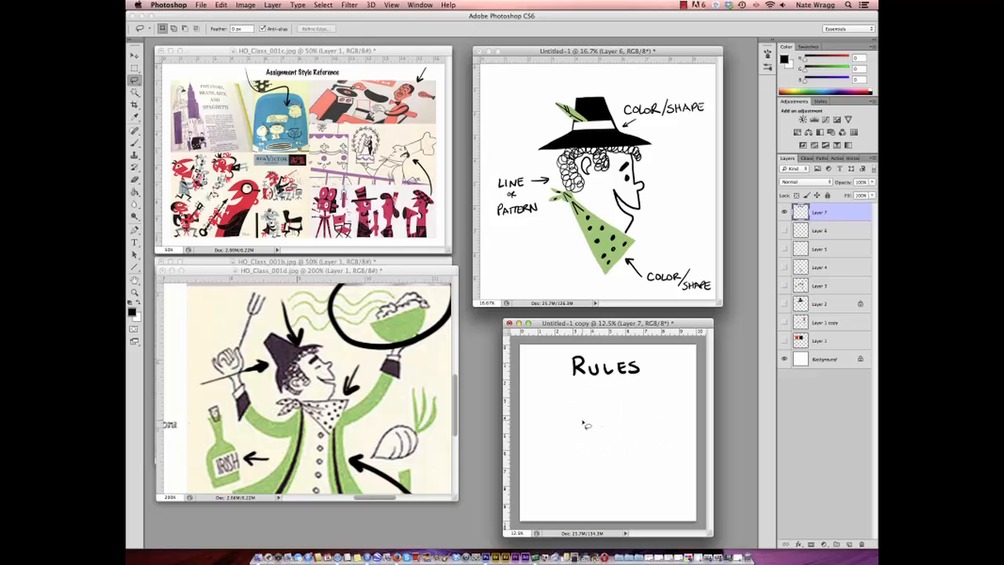
{"action": "mouse_move", "coordinate": [574, 416]}
{"action": "left_mouse_down"}
{"action": "mouse_move", "coordinate": [648, 433]}
{"action": "mouse_move", "coordinate": [632, 461]}
{"action": "mouse_move", "coordinate": [612, 470]}
{"action": "mouse_move", "coordinate": [568, 412]}
{"action": "left_mouse_up"}
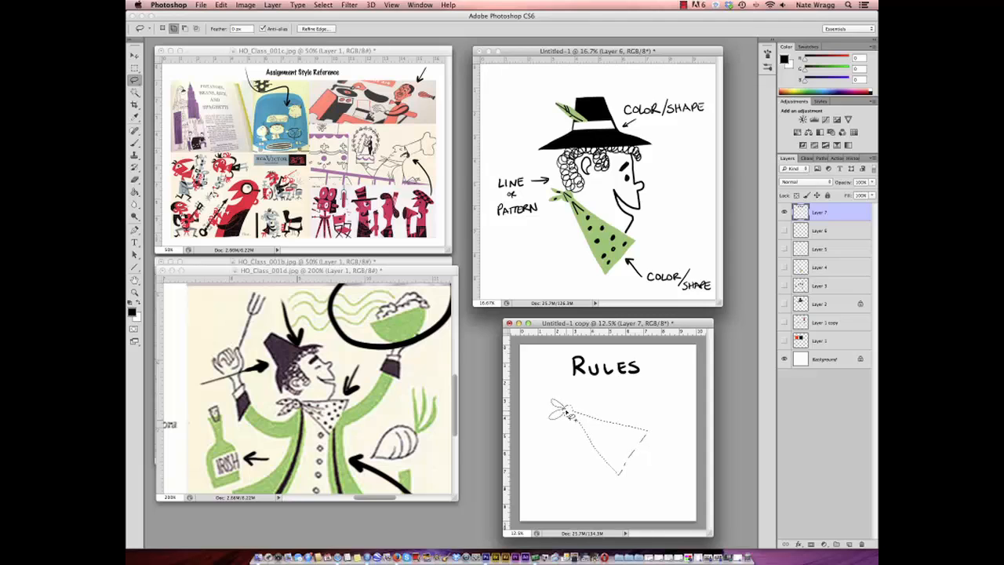
{"action": "left_click", "coordinate": [137, 192]}
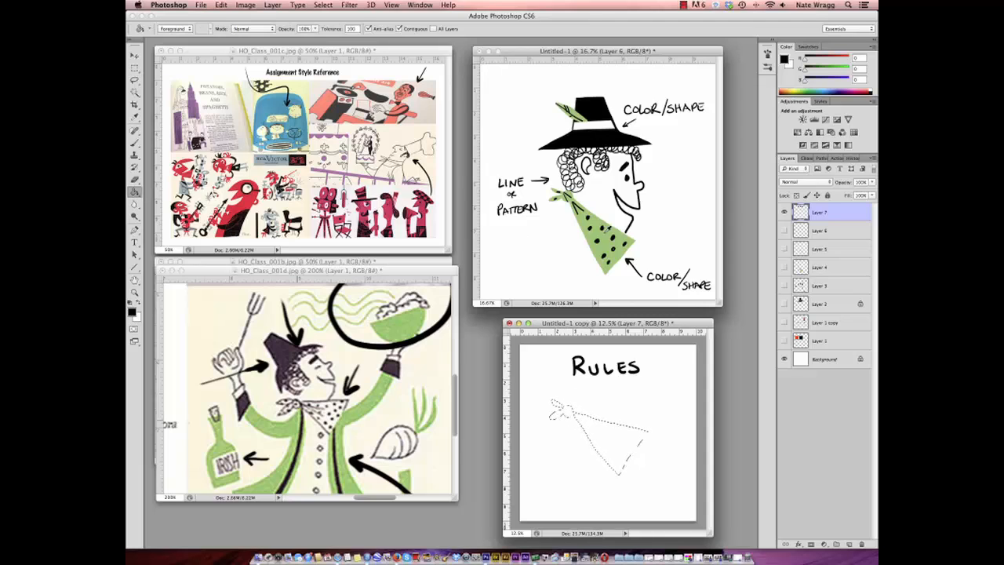
{"action": "left_click", "coordinate": [613, 249], "text": "alt"}
{"action": "left_click", "coordinate": [819, 230]}
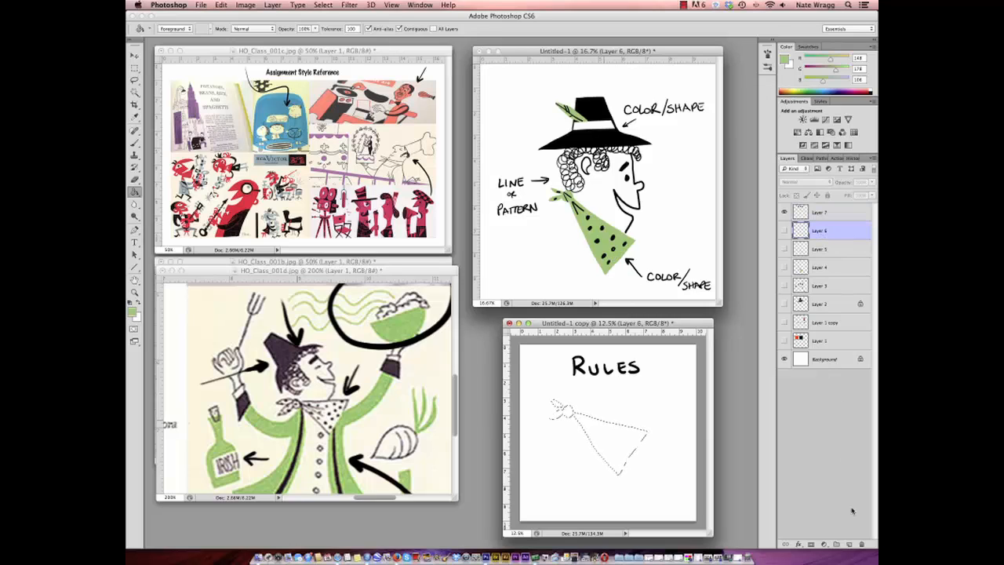
{"action": "left_click", "coordinate": [848, 543]}
{"action": "left_click", "coordinate": [627, 448]}
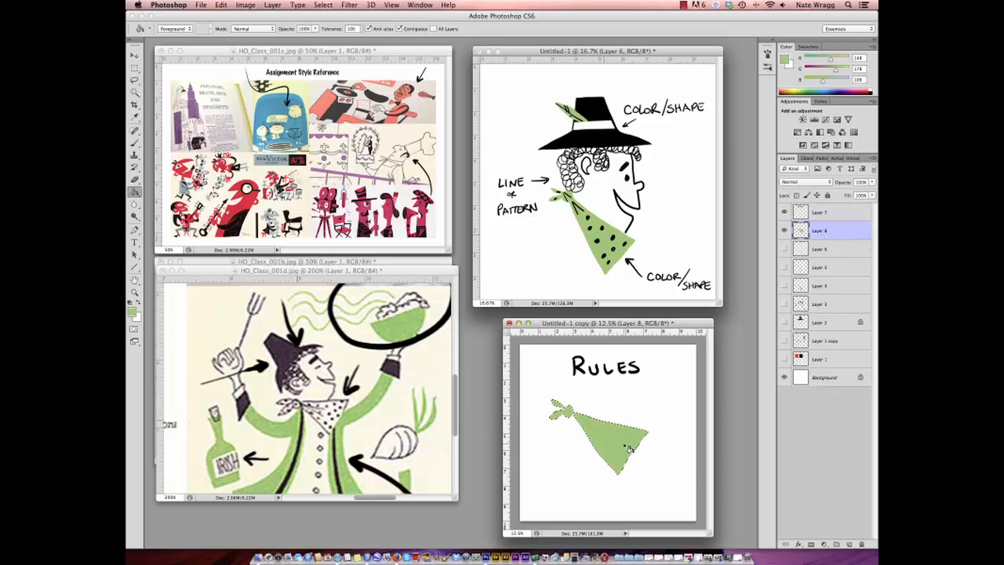
{"action": "left_click", "coordinate": [323, 5]}
{"action": "left_click", "coordinate": [334, 25]}
- Add a layer above the scarf and, with a smaller black brush, draw an arrow to the scarf labelled SHAPE OR COLOR
{"action": "key", "text": "b"}
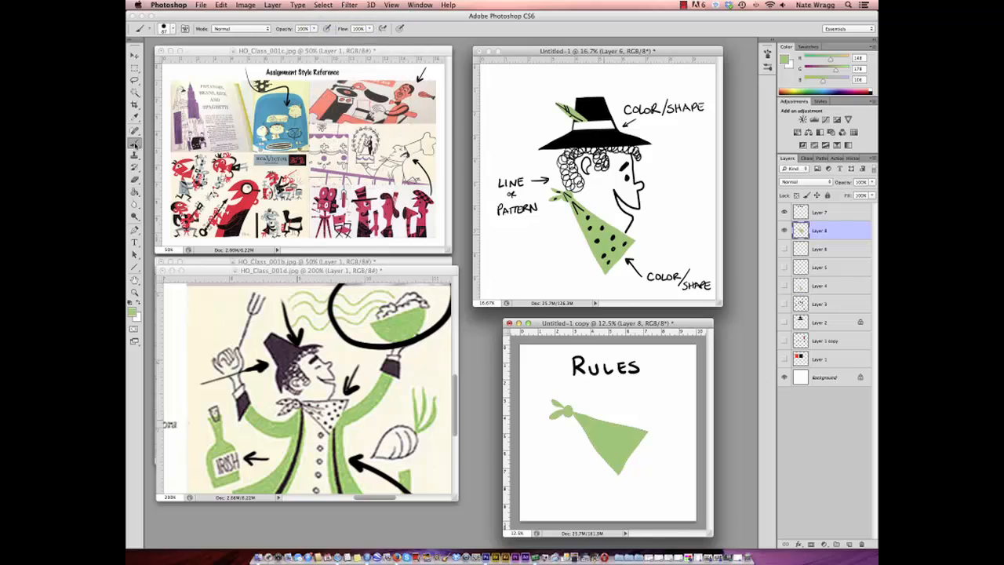
{"action": "key", "text": "d"}
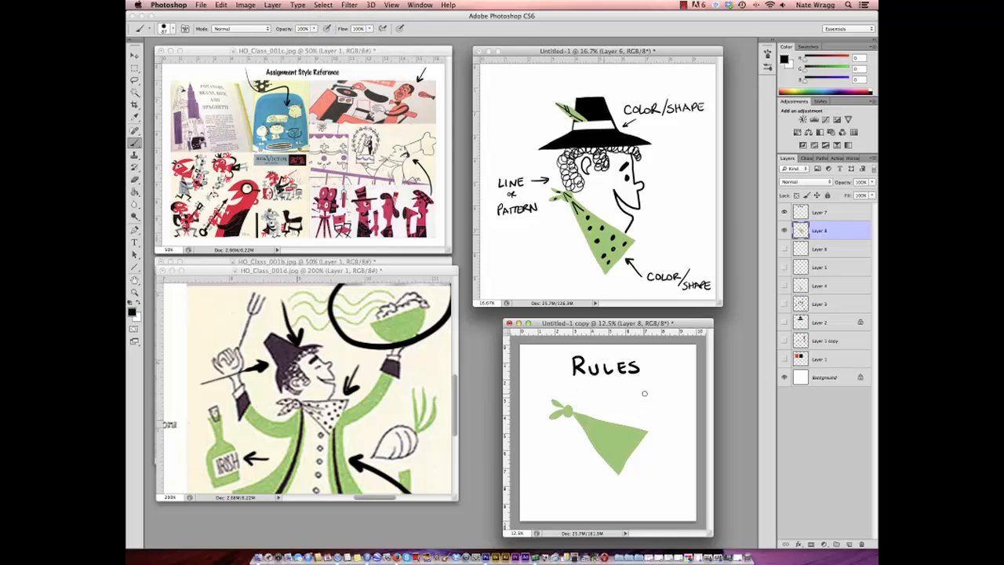
{"action": "left_click", "coordinate": [166, 30]}
{"action": "mouse_move", "coordinate": [161, 61]}
{"action": "left_mouse_down"}
{"action": "mouse_move", "coordinate": [174, 60]}
{"action": "mouse_move", "coordinate": [162, 60]}
{"action": "left_mouse_up"}
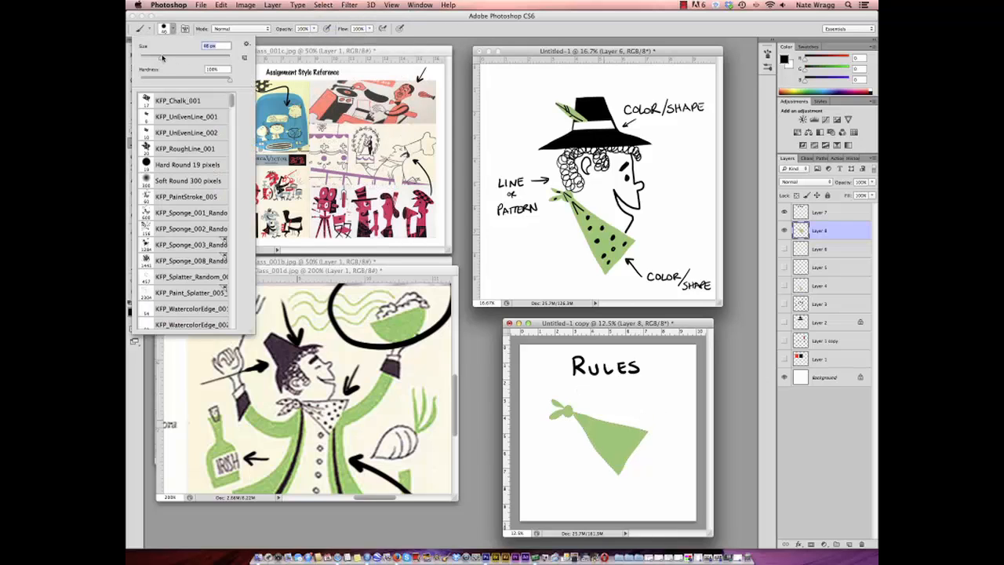
{"action": "left_click", "coordinate": [672, 323]}
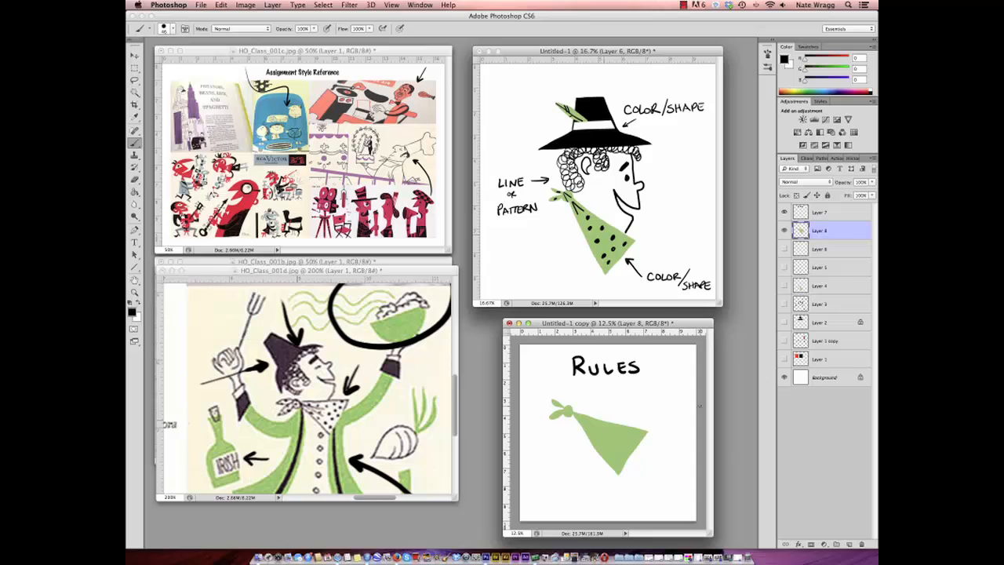
{"action": "left_click", "coordinate": [849, 544]}
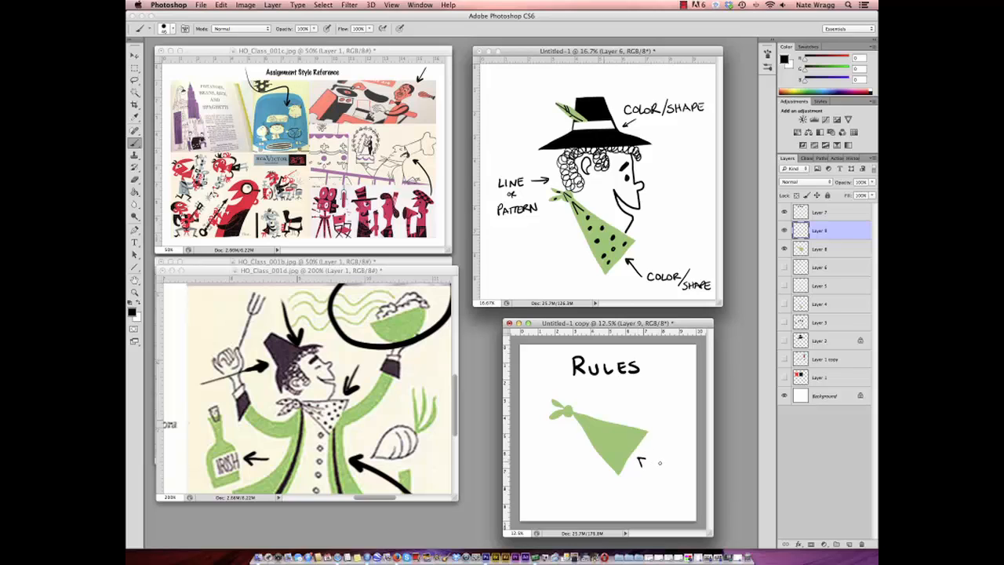
{"action": "left_click_drag", "start_coordinate": [639, 459], "coordinate": [681, 460]}
{"action": "left_click_drag", "start_coordinate": [685, 459], "coordinate": [675, 474]}
{"action": "mouse_move", "coordinate": [675, 469]}
{"action": "left_mouse_down"}
{"action": "mouse_move", "coordinate": [659, 483]}
{"action": "mouse_move", "coordinate": [685, 484]}
{"action": "left_mouse_up"}
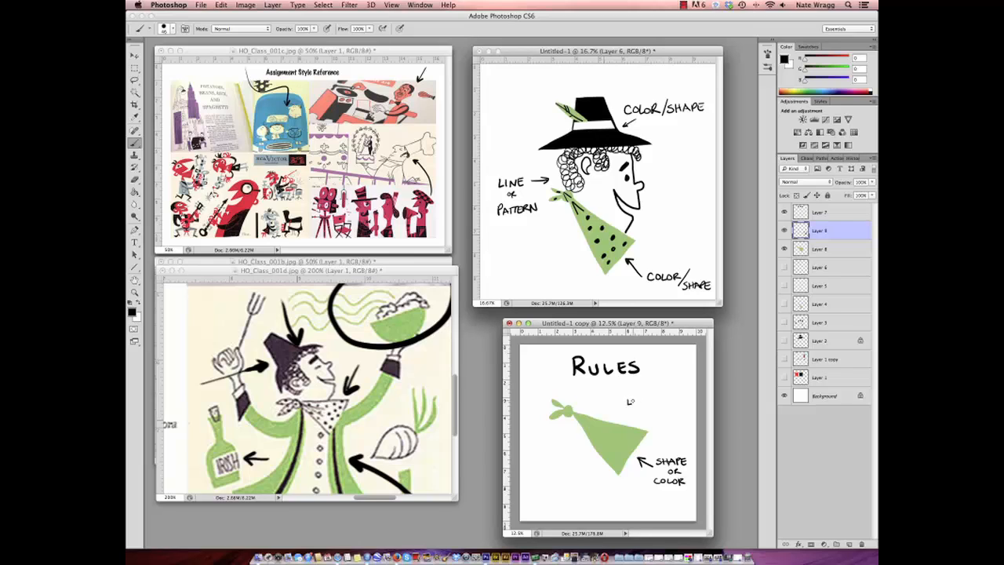
- Handwrite LINE INSIDE ONLY beside the scarf with ONLY double-underlined, and add dots inside the scarf with an arrow pointing at them
{"action": "left_click_drag", "start_coordinate": [636, 400], "coordinate": [636, 405]}
{"action": "left_click_drag", "start_coordinate": [636, 400], "coordinate": [648, 405]}
{"action": "left_click_drag", "start_coordinate": [644, 402], "coordinate": [649, 399]}
{"action": "mouse_move", "coordinate": [629, 411]}
{"action": "left_mouse_down"}
{"action": "mouse_move", "coordinate": [612, 438]}
{"action": "mouse_move", "coordinate": [643, 421]}
{"action": "left_mouse_up"}
{"action": "mouse_move", "coordinate": [646, 420]}
{"action": "left_mouse_down"}
{"action": "mouse_move", "coordinate": [670, 414]}
{"action": "mouse_move", "coordinate": [658, 423]}
{"action": "mouse_move", "coordinate": [681, 435]}
{"action": "left_mouse_up"}
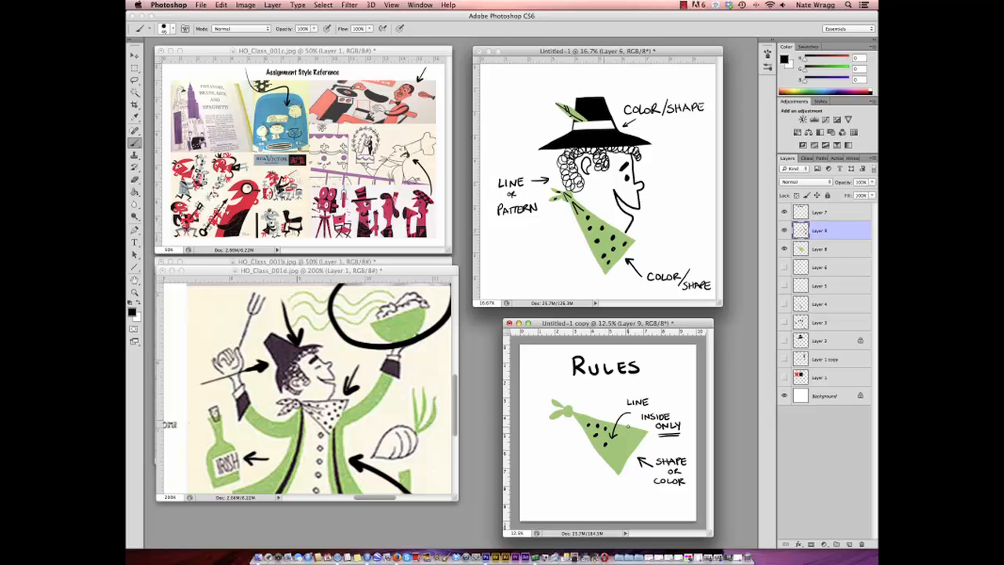
- Draw a black grid pattern across the scarf's wide end and fold lines at its knot
{"action": "left_click_drag", "start_coordinate": [629, 425], "coordinate": [607, 460]}
{"action": "mouse_move", "coordinate": [635, 428]}
{"action": "left_mouse_down"}
{"action": "mouse_move", "coordinate": [611, 468]}
{"action": "mouse_move", "coordinate": [637, 442]}
{"action": "left_mouse_up"}
{"action": "left_click_drag", "start_coordinate": [566, 413], "coordinate": [589, 419]}
- Duplicate the annotation layer, hide the original, and delete the line pattern over the scarf from the copy with a Lasso selection
{"action": "left_click", "coordinate": [135, 81]}
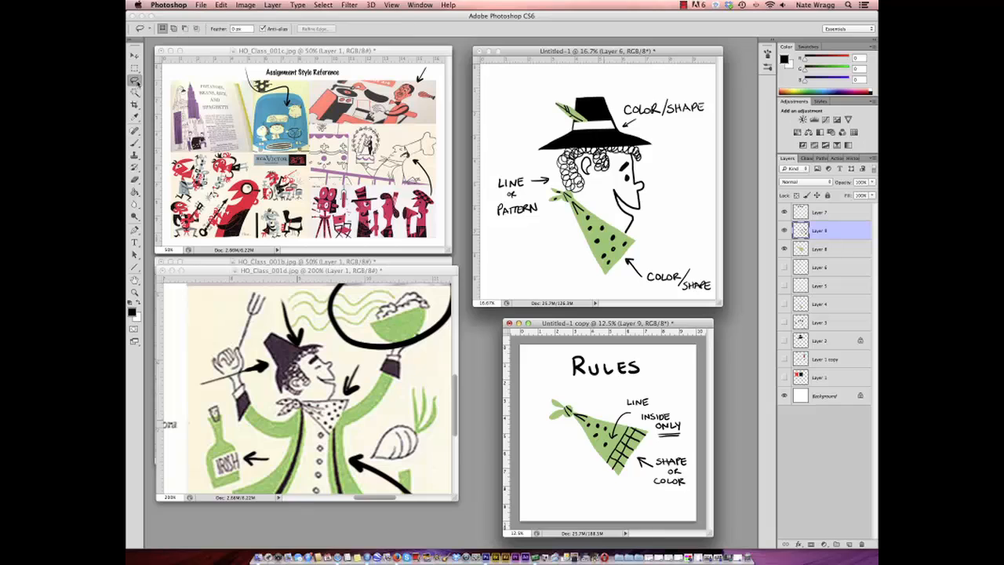
{"action": "left_click_drag", "start_coordinate": [829, 232], "coordinate": [848, 543]}
{"action": "left_click", "coordinate": [784, 248]}
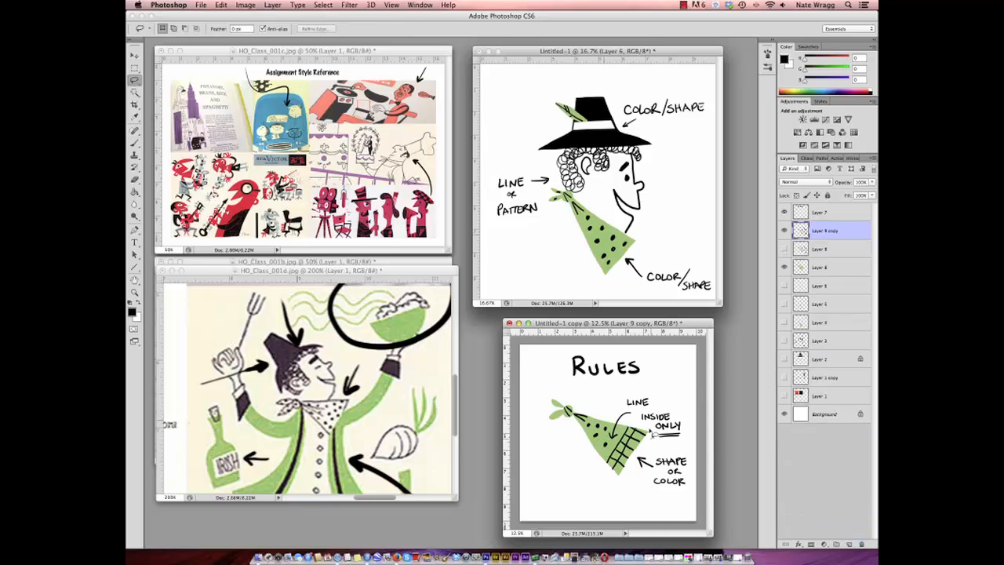
{"action": "mouse_move", "coordinate": [637, 420]}
{"action": "left_mouse_down"}
{"action": "mouse_move", "coordinate": [549, 399]}
{"action": "mouse_move", "coordinate": [574, 481]}
{"action": "mouse_move", "coordinate": [625, 481]}
{"action": "mouse_move", "coordinate": [657, 439]}
{"action": "left_mouse_up"}
{"action": "key", "text": "Delete"}
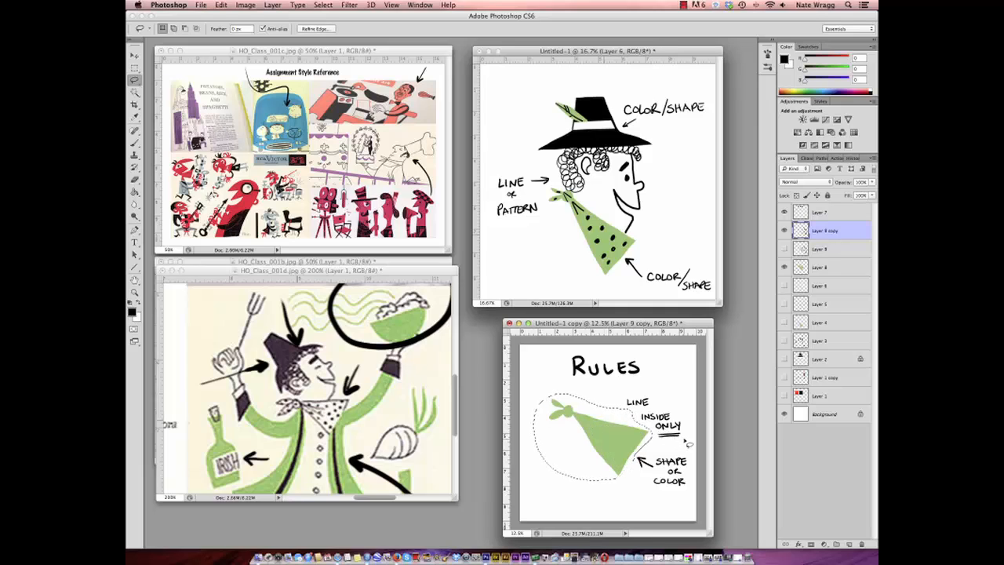
{"action": "key", "text": "super+d"}
- Handwrite the word NEVER in black to the left of the plain green scarf
{"action": "left_click", "coordinate": [134, 145]}
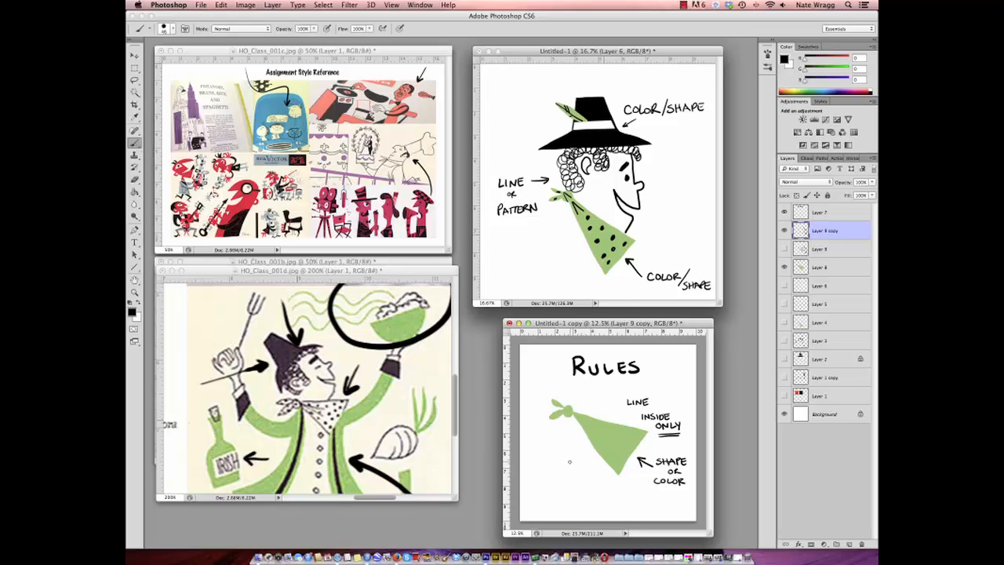
{"action": "left_click_drag", "start_coordinate": [538, 456], "coordinate": [538, 463]}
{"action": "left_click_drag", "start_coordinate": [538, 457], "coordinate": [545, 456]}
{"action": "left_click_drag", "start_coordinate": [548, 457], "coordinate": [552, 463]}
{"action": "left_click_drag", "start_coordinate": [548, 458], "coordinate": [550, 460]}
{"action": "left_click_drag", "start_coordinate": [552, 457], "coordinate": [557, 457]}
{"action": "left_click_drag", "start_coordinate": [559, 457], "coordinate": [563, 462]}
{"action": "left_click_drag", "start_coordinate": [559, 457], "coordinate": [561, 460]}
{"action": "left_click_drag", "start_coordinate": [565, 457], "coordinate": [571, 463]}
- Outline the scarf in black, draw fold lines from its knot, and add strokes just below its lower edge
{"action": "mouse_move", "coordinate": [573, 414]}
{"action": "left_mouse_down"}
{"action": "mouse_move", "coordinate": [614, 473]}
{"action": "mouse_move", "coordinate": [646, 431]}
{"action": "mouse_move", "coordinate": [566, 402]}
{"action": "mouse_move", "coordinate": [593, 434]}
{"action": "mouse_move", "coordinate": [605, 425]}
{"action": "left_mouse_up"}
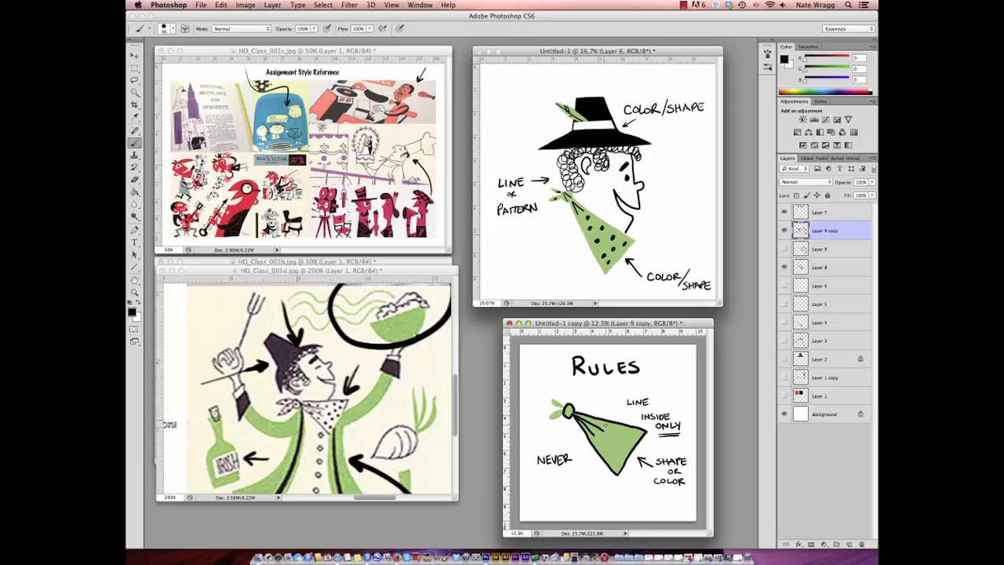
{"action": "left_click_drag", "start_coordinate": [582, 490], "coordinate": [602, 464]}
{"action": "mouse_move", "coordinate": [593, 468]}
{"action": "left_mouse_down"}
{"action": "mouse_move", "coordinate": [602, 463]}
{"action": "mouse_move", "coordinate": [603, 501]}
{"action": "mouse_move", "coordinate": [584, 504]}
{"action": "left_mouse_up"}
- Hide the copied annotation layer and the green scarf layer, keeping the RULES heading visible
{"action": "left_click", "coordinate": [784, 230]}
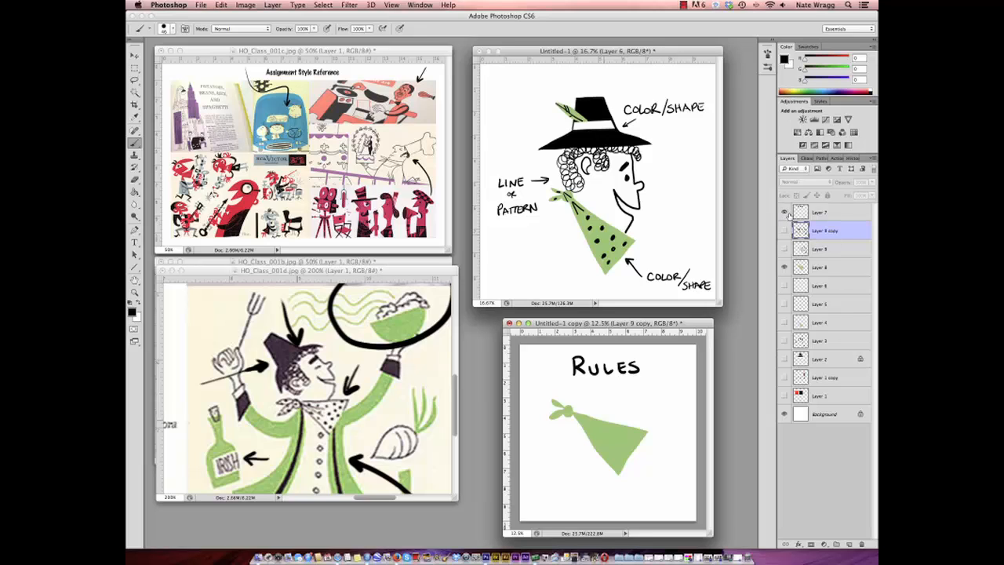
{"action": "left_click", "coordinate": [783, 268]}
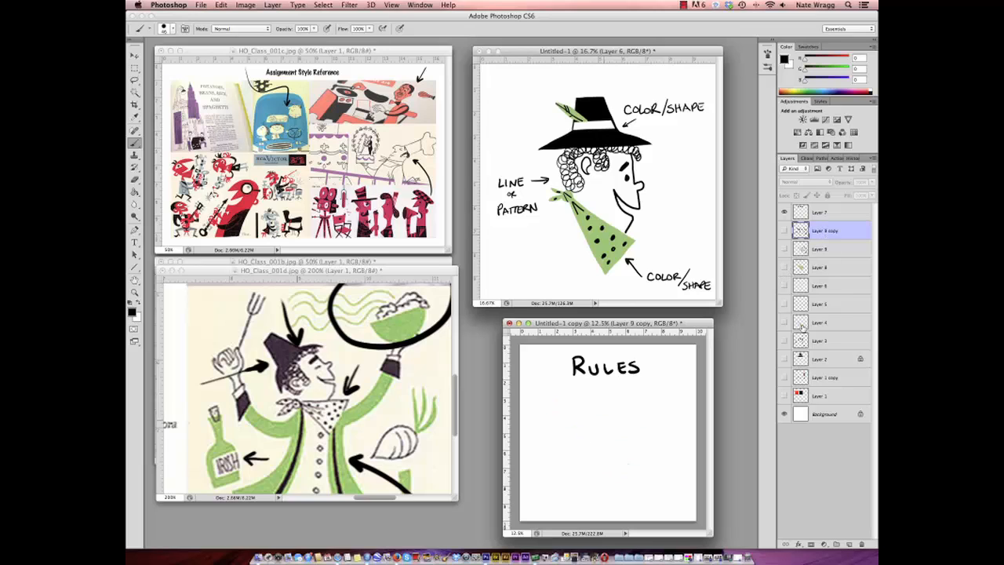
- Add a new layer and fill a rectangular marquee selection below the RULES heading with black
{"action": "left_click", "coordinate": [850, 543]}
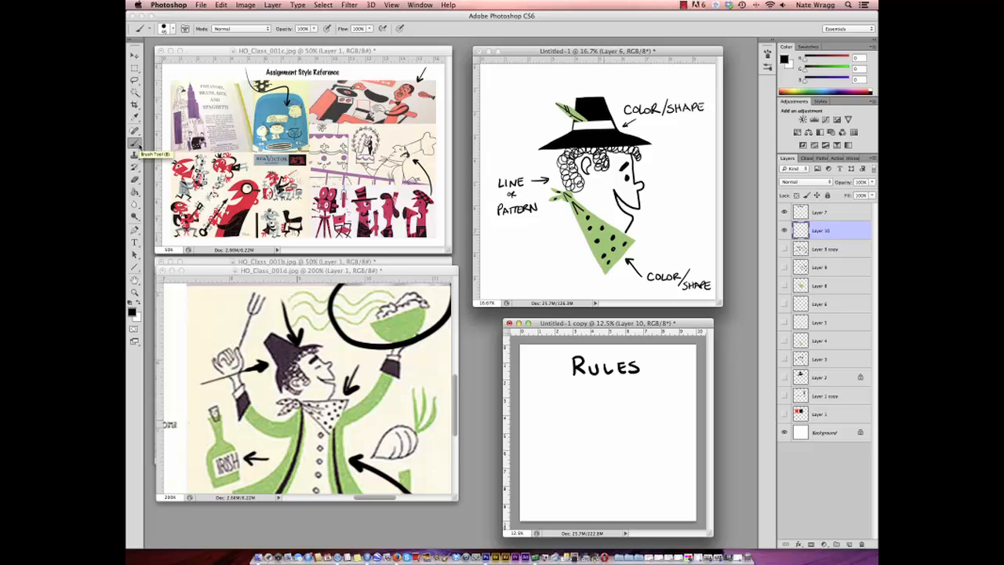
{"action": "left_click", "coordinate": [137, 69]}
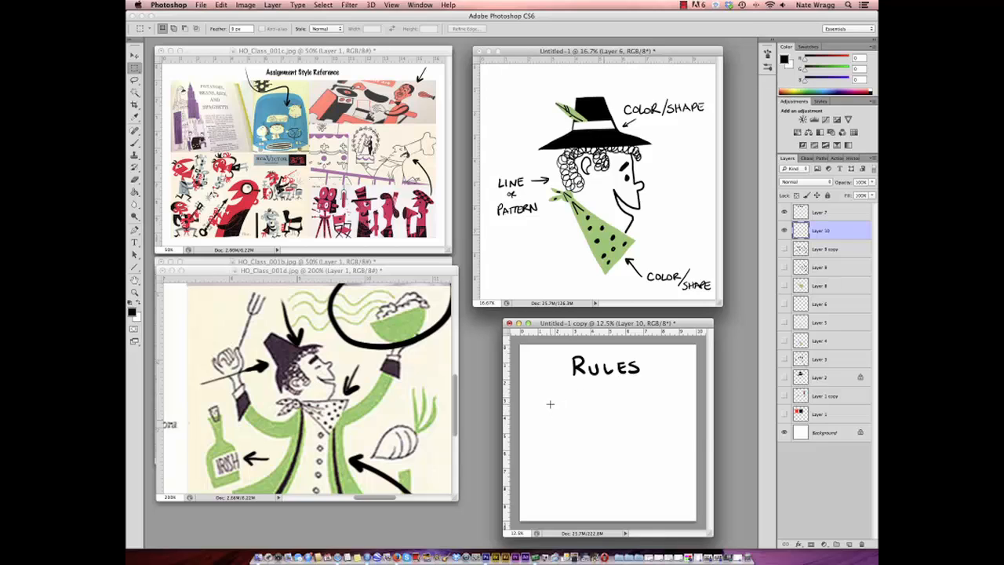
{"action": "left_click_drag", "start_coordinate": [550, 404], "coordinate": [632, 436]}
{"action": "left_click", "coordinate": [134, 191]}
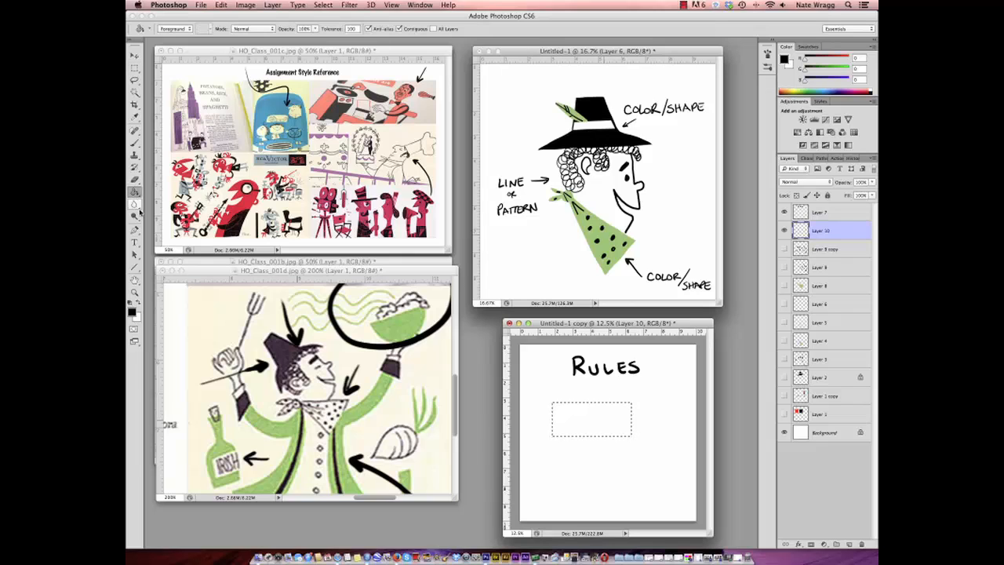
{"action": "left_click", "coordinate": [597, 425]}
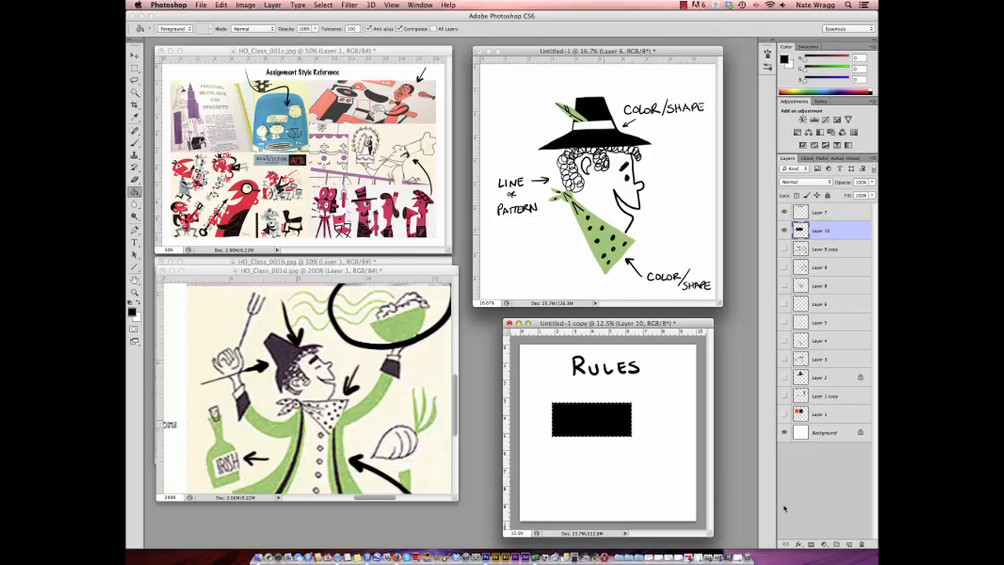
- On another new layer, deselect the rectangle and handwrite BLACK below its lower right corner in black
{"action": "left_click", "coordinate": [848, 544]}
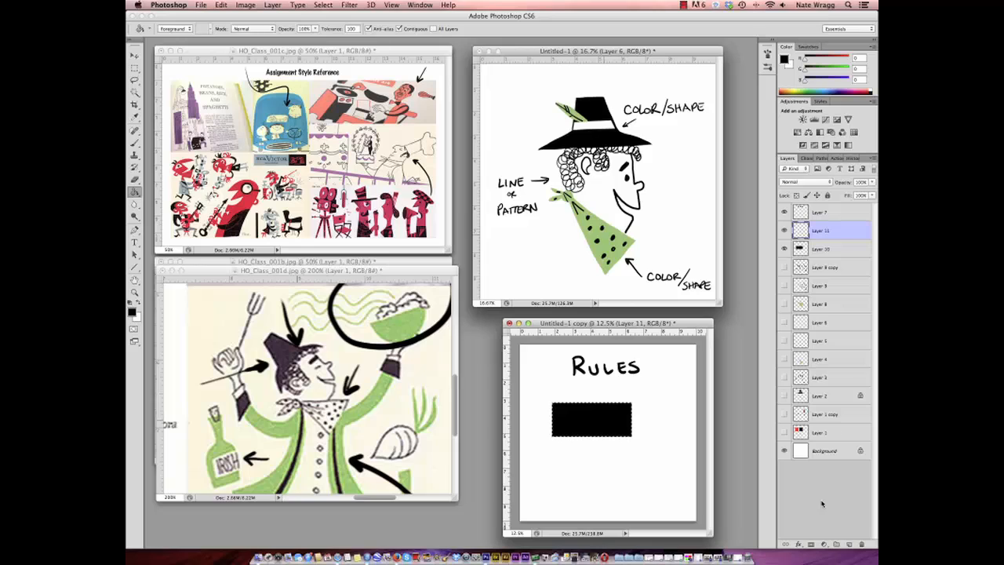
{"action": "left_click", "coordinate": [135, 144]}
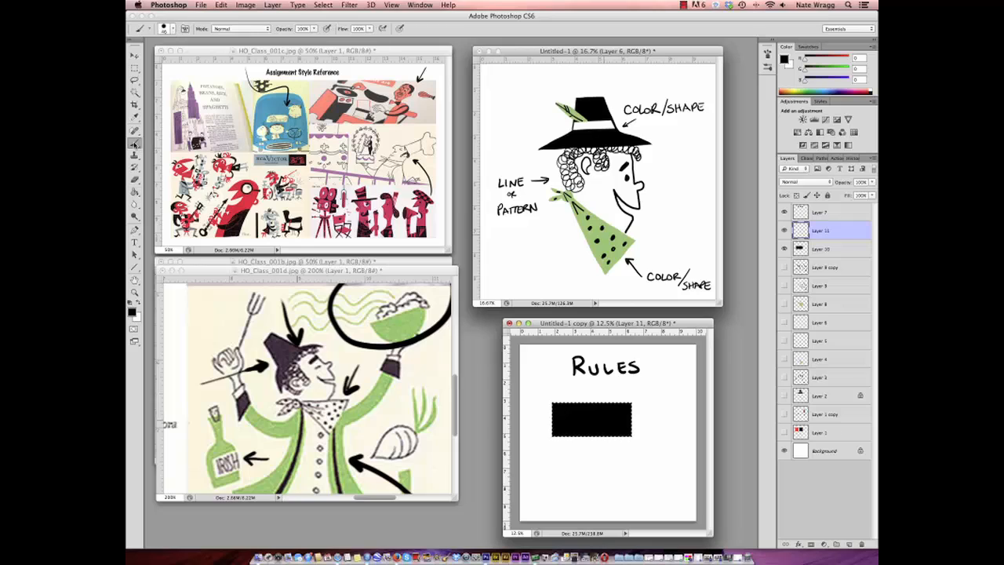
{"action": "left_click", "coordinate": [138, 305]}
{"action": "left_click", "coordinate": [139, 305]}
{"action": "left_click", "coordinate": [323, 5]}
{"action": "left_click", "coordinate": [345, 30]}
{"action": "left_click_drag", "start_coordinate": [613, 453], "coordinate": [644, 456]}
- Add a layer clipped to the black rectangle and paint thin vertical stripes across its left part, first white and then the scarf's green
{"action": "left_click", "coordinate": [814, 251]}
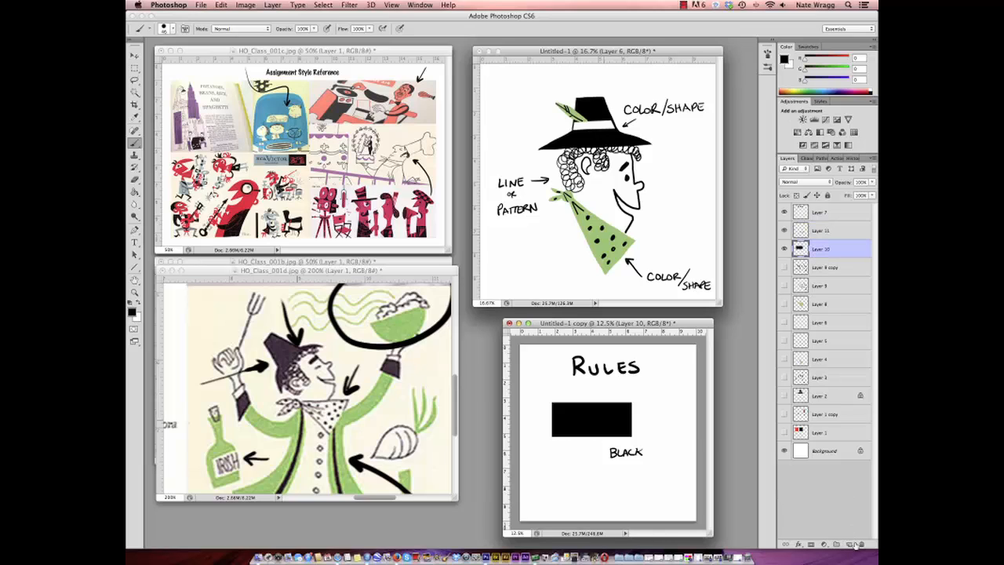
{"action": "left_click", "coordinate": [853, 544]}
{"action": "left_click", "coordinate": [619, 382], "text": "alt"}
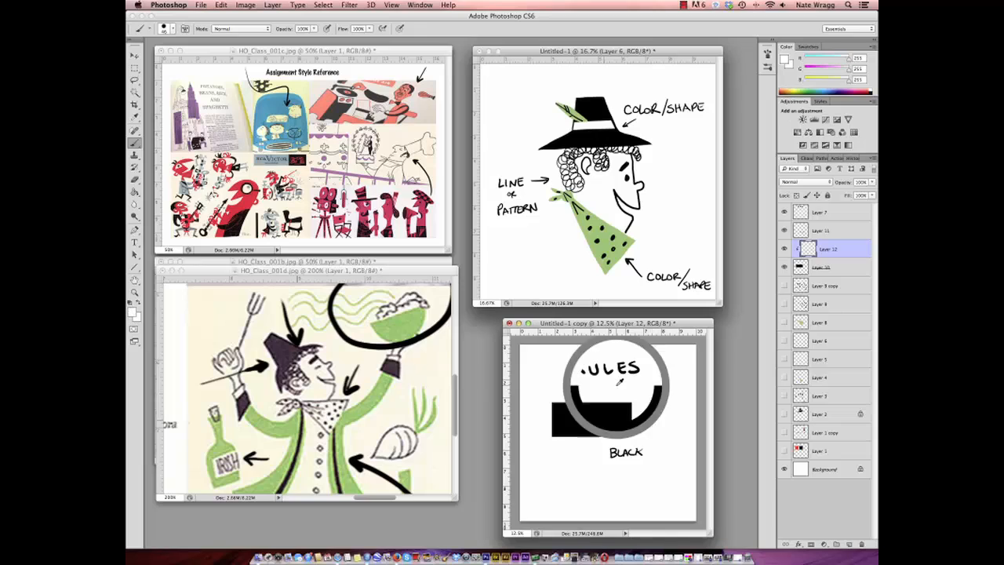
{"action": "left_click_drag", "start_coordinate": [556, 401], "coordinate": [556, 435]}
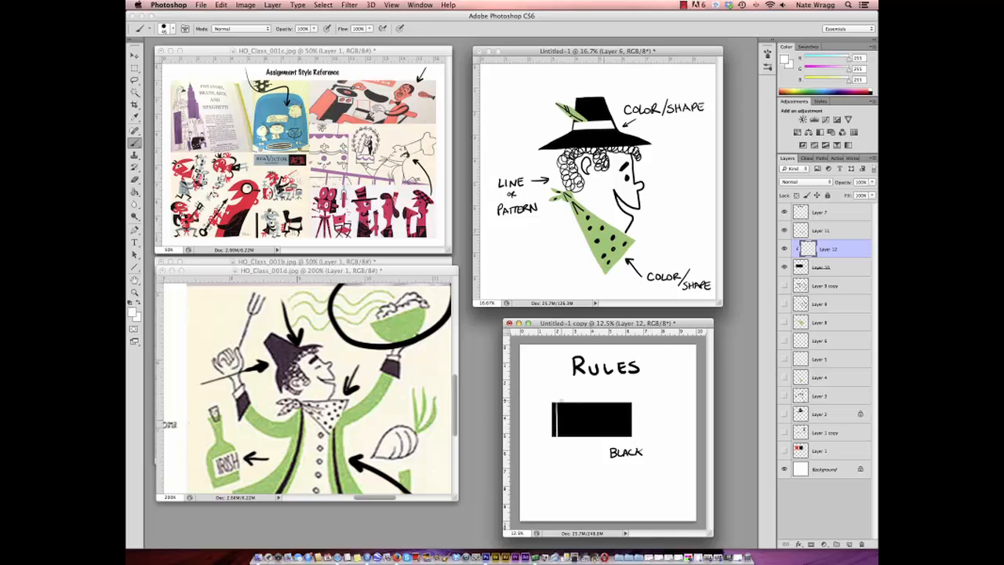
{"action": "left_click_drag", "start_coordinate": [561, 401], "coordinate": [562, 438]}
{"action": "left_click_drag", "start_coordinate": [567, 403], "coordinate": [573, 437]}
{"action": "left_click", "coordinate": [603, 254], "text": "alt"}
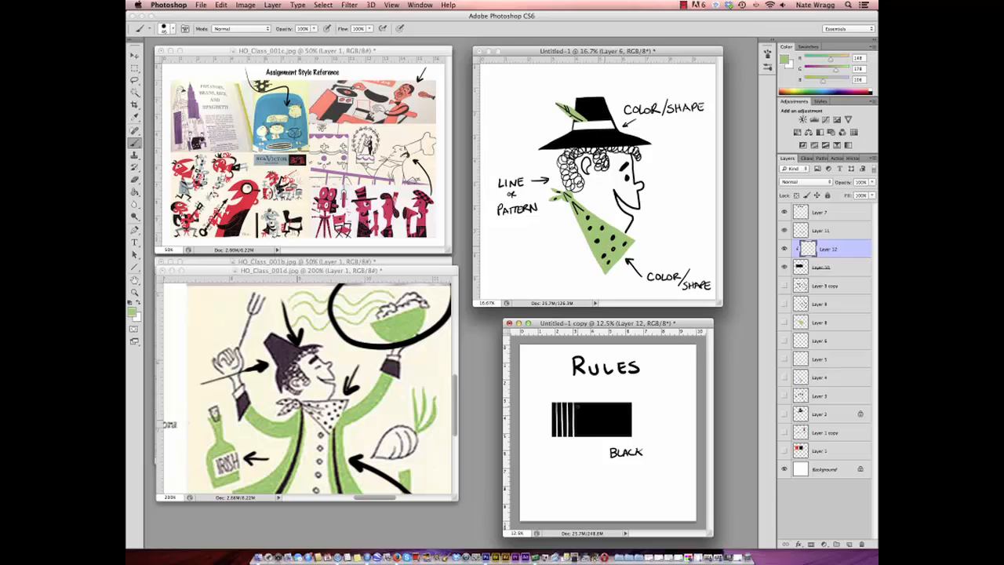
{"action": "mouse_move", "coordinate": [579, 403]}
{"action": "left_mouse_down"}
{"action": "mouse_move", "coordinate": [580, 437]}
{"action": "mouse_move", "coordinate": [585, 414]}
{"action": "mouse_move", "coordinate": [592, 438]}
{"action": "left_mouse_up"}
{"action": "left_click_drag", "start_coordinate": [597, 401], "coordinate": [599, 437]}
- Paint two white dots above two green dots in the unstriped right part of the rectangle
{"action": "left_click", "coordinate": [610, 208], "text": "alt"}
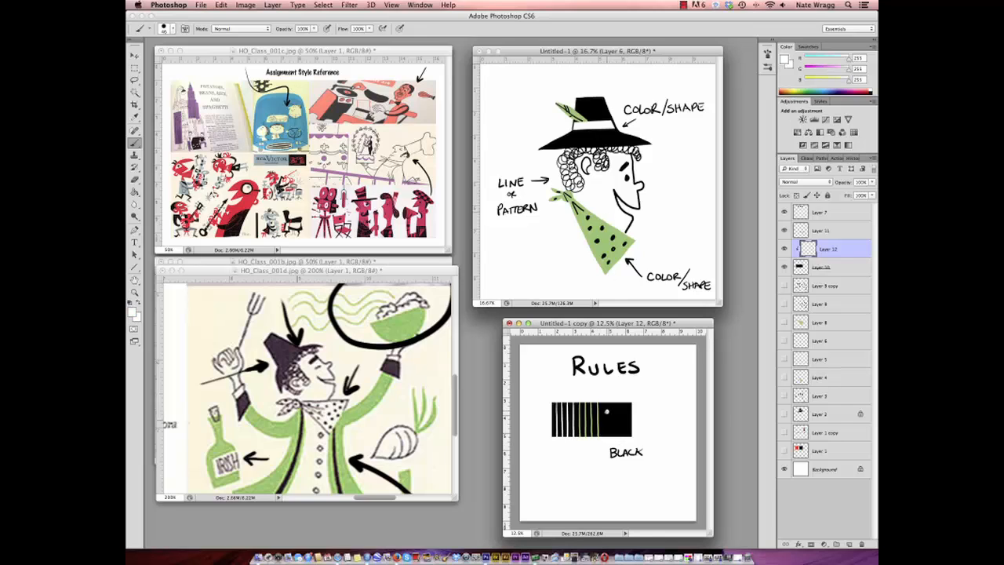
{"action": "mouse_move", "coordinate": [606, 412]}
{"action": "left_mouse_down"}
{"action": "mouse_move", "coordinate": [625, 307]}
{"action": "mouse_move", "coordinate": [612, 242]}
{"action": "mouse_move", "coordinate": [615, 394]}
{"action": "mouse_move", "coordinate": [606, 425]}
{"action": "left_mouse_up"}
{"action": "left_click", "coordinate": [610, 247], "text": "alt"}
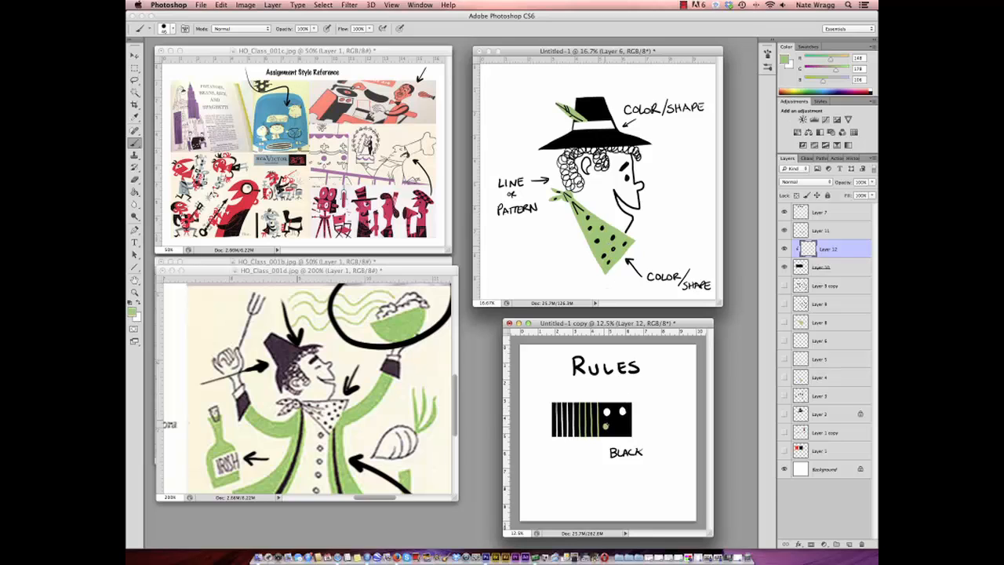
{"action": "left_click", "coordinate": [620, 426]}
- Handwrite LINE OR COLOR INSIDE ONLY in black above and beside the rectangle on a new layer
{"action": "left_click", "coordinate": [849, 544]}
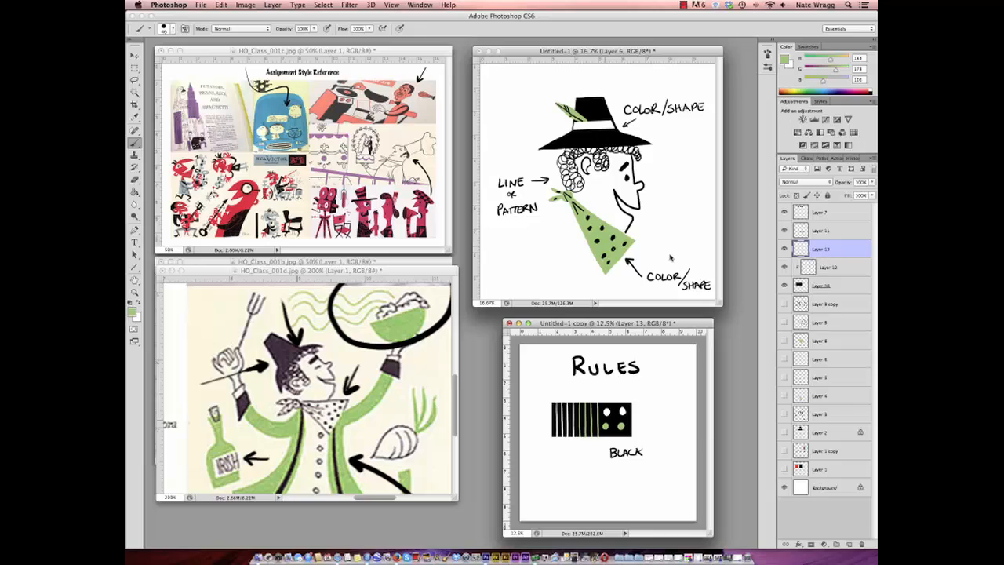
{"action": "left_click", "coordinate": [130, 306]}
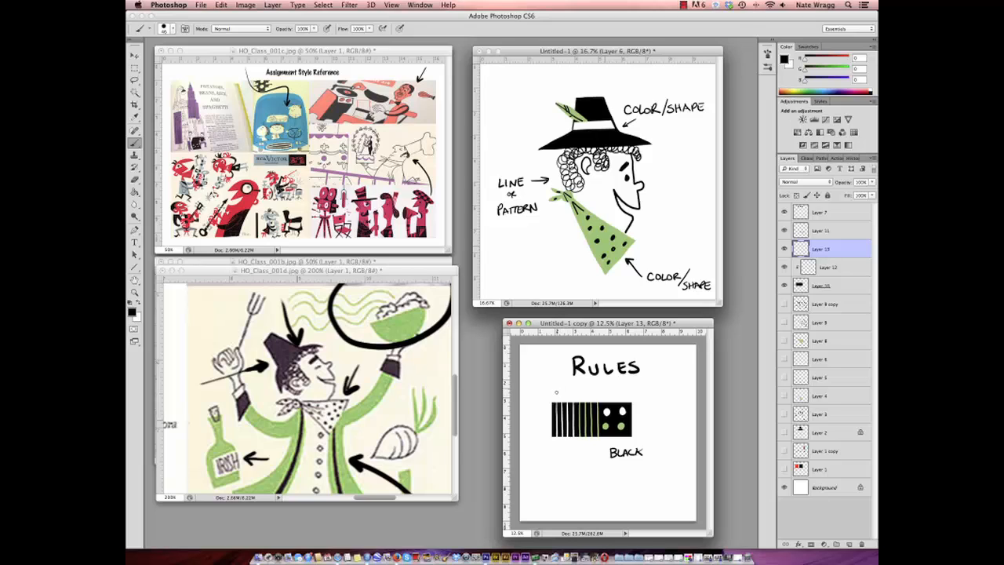
{"action": "left_click_drag", "start_coordinate": [557, 389], "coordinate": [586, 390]}
{"action": "left_click_drag", "start_coordinate": [591, 390], "coordinate": [623, 388]}
{"action": "left_click_drag", "start_coordinate": [626, 387], "coordinate": [667, 394]}
{"action": "mouse_move", "coordinate": [668, 385]}
{"action": "left_mouse_down"}
{"action": "mouse_move", "coordinate": [655, 400]}
{"action": "mouse_move", "coordinate": [671, 404]}
{"action": "left_mouse_up"}
{"action": "left_click_drag", "start_coordinate": [672, 397], "coordinate": [675, 402]}
{"action": "left_click_drag", "start_coordinate": [677, 398], "coordinate": [674, 407]}
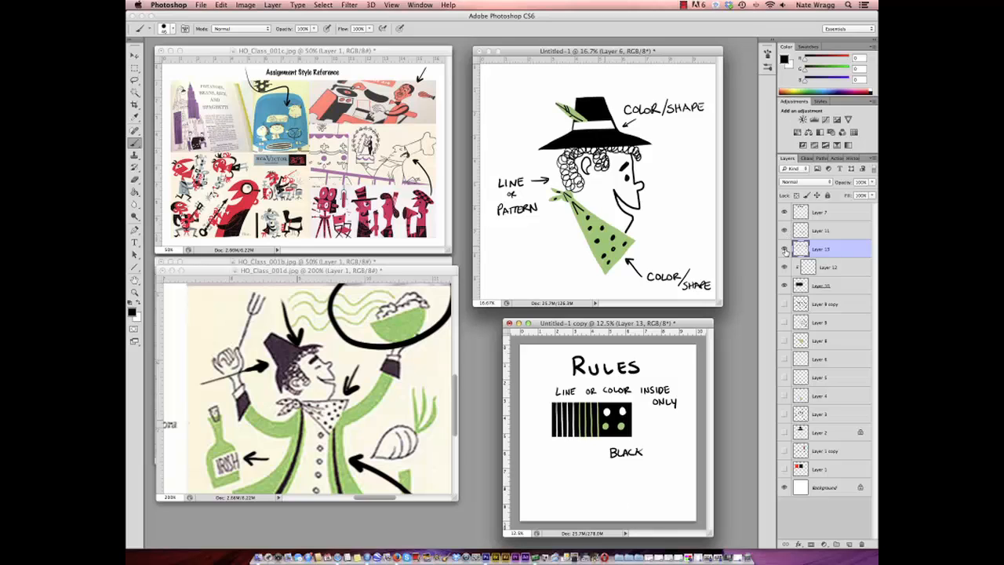
- Hide the rectangle, its pattern and both handwritten captions, and add a new layer for the next example
{"action": "left_click", "coordinate": [782, 284]}
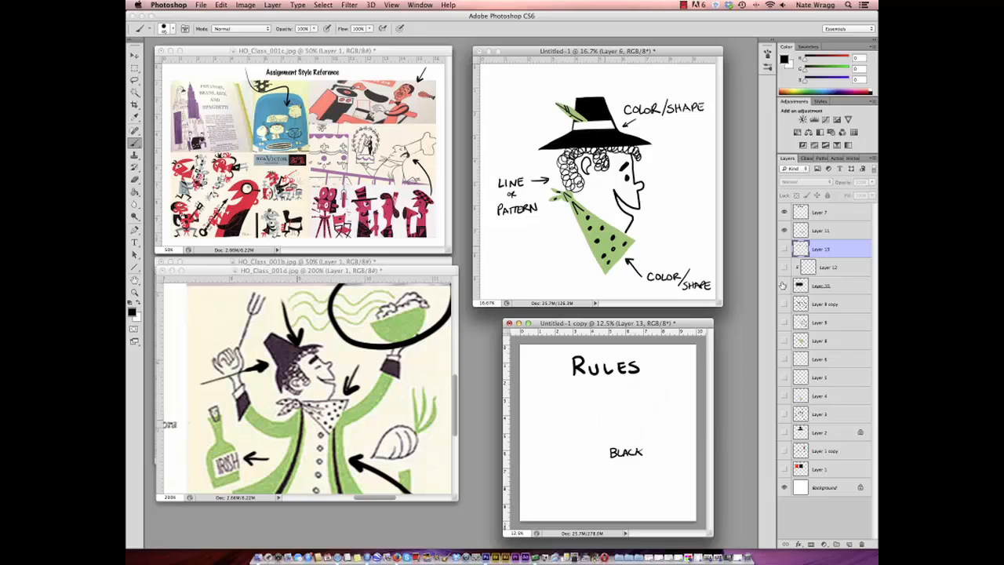
{"action": "left_click", "coordinate": [784, 230]}
{"action": "left_click", "coordinate": [848, 544]}
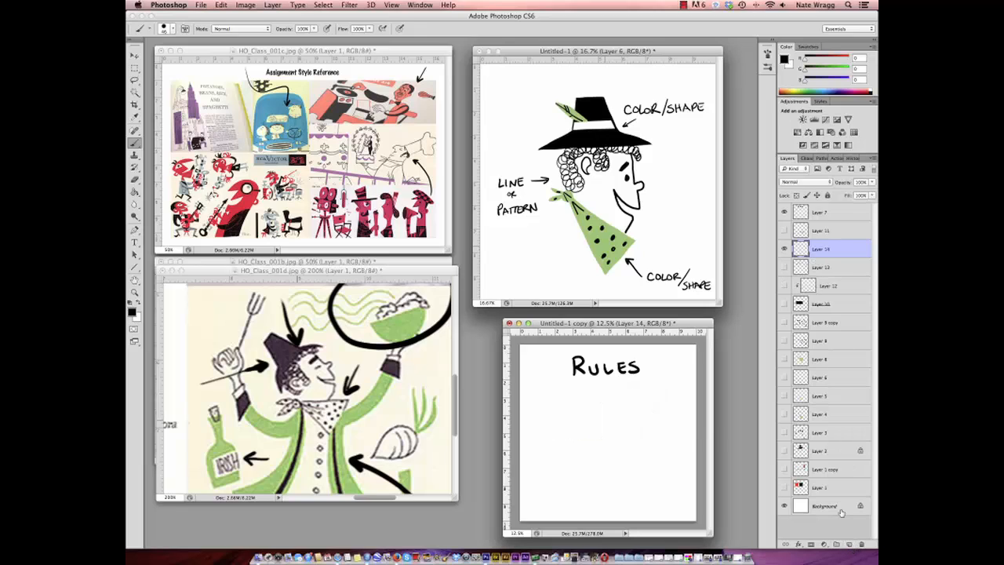
- Lasso a brimmed hat silhouette below the RULES heading, fill it with black and deselect it
{"action": "left_click", "coordinate": [135, 81]}
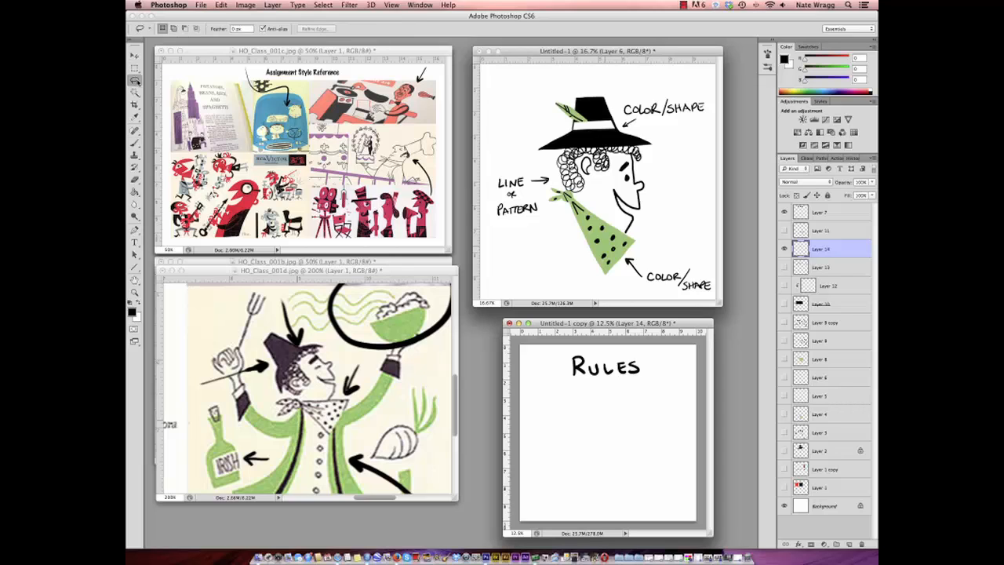
{"action": "mouse_move", "coordinate": [590, 395]}
{"action": "left_mouse_down"}
{"action": "mouse_move", "coordinate": [621, 398]}
{"action": "mouse_move", "coordinate": [623, 423]}
{"action": "mouse_move", "coordinate": [660, 450]}
{"action": "mouse_move", "coordinate": [555, 446]}
{"action": "mouse_move", "coordinate": [588, 428]}
{"action": "mouse_move", "coordinate": [590, 395]}
{"action": "left_mouse_up"}
{"action": "left_click", "coordinate": [135, 191]}
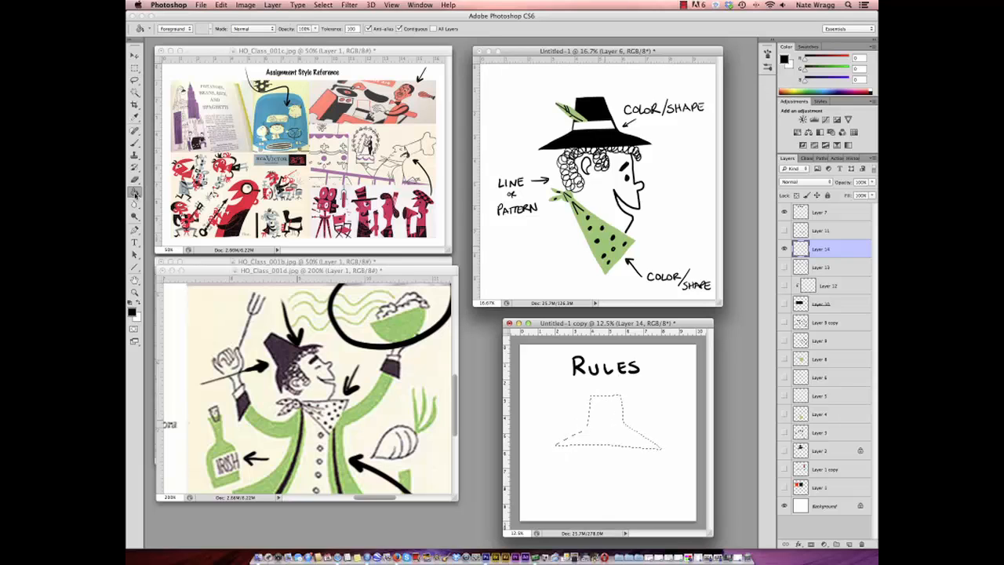
{"action": "left_click", "coordinate": [606, 415]}
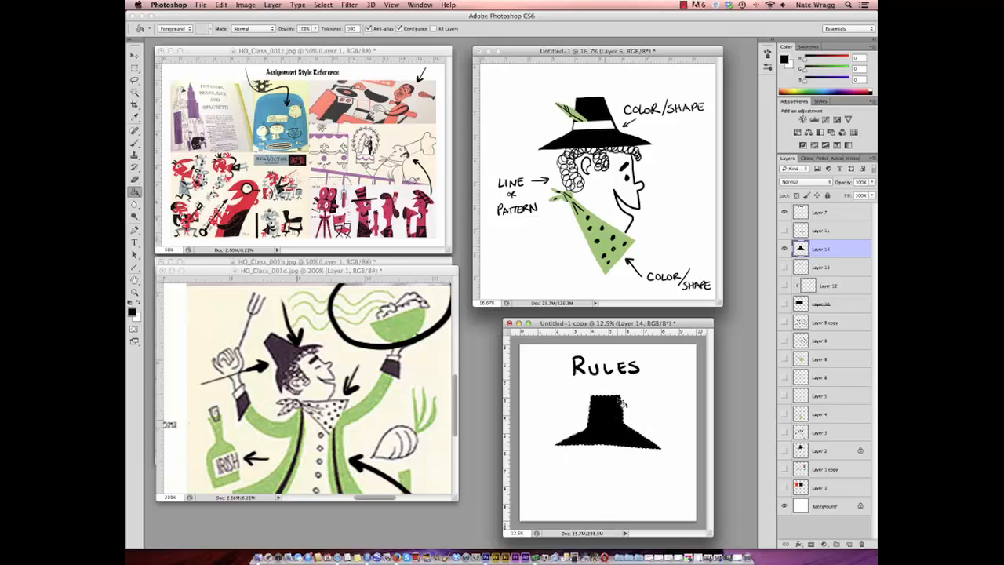
{"action": "left_click", "coordinate": [323, 4]}
{"action": "left_click", "coordinate": [330, 28]}
- On a new layer beneath the hat, brush the face profile with eye and smile and the back of the head with an ear
{"action": "left_click", "coordinate": [135, 145]}
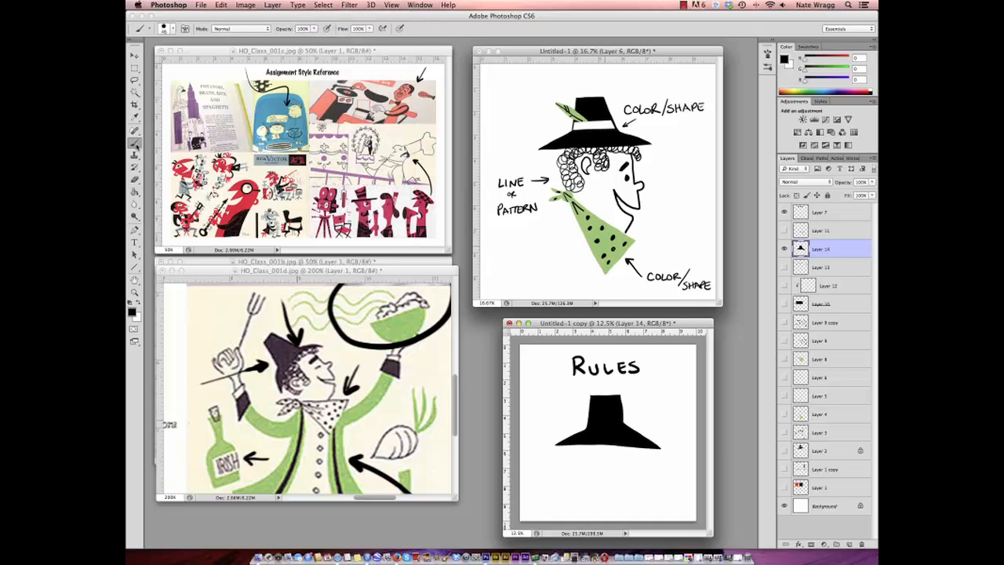
{"action": "left_click", "coordinate": [817, 267]}
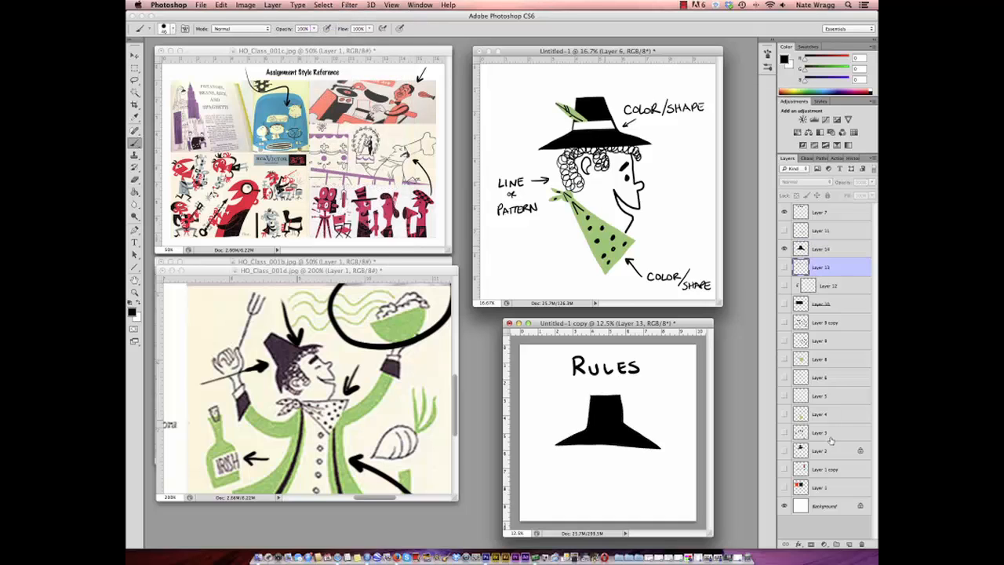
{"action": "left_click", "coordinate": [849, 543]}
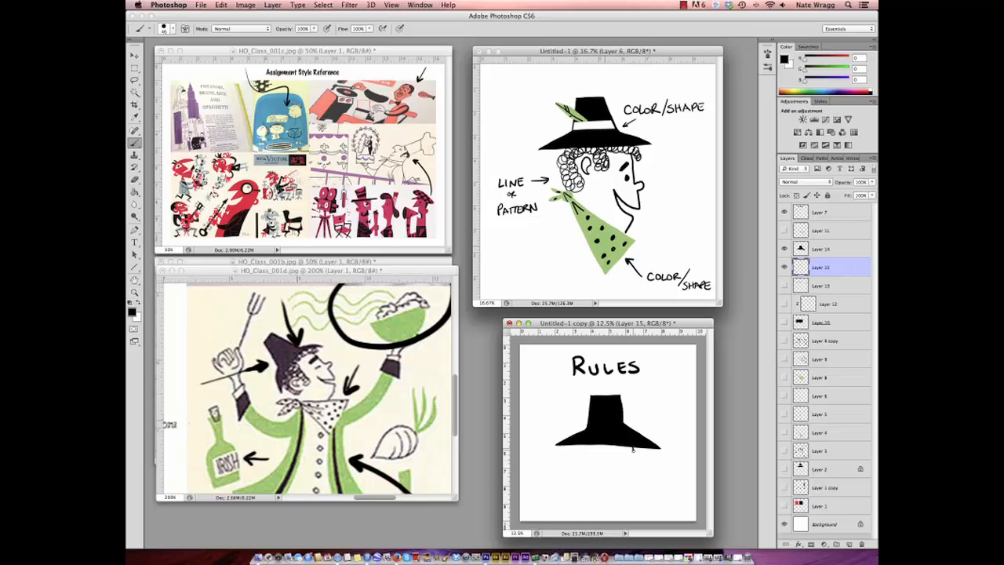
{"action": "mouse_move", "coordinate": [633, 450]}
{"action": "left_mouse_down"}
{"action": "mouse_move", "coordinate": [639, 498]}
{"action": "mouse_move", "coordinate": [618, 476]}
{"action": "mouse_move", "coordinate": [618, 493]}
{"action": "mouse_move", "coordinate": [636, 506]}
{"action": "mouse_move", "coordinate": [610, 522]}
{"action": "left_mouse_up"}
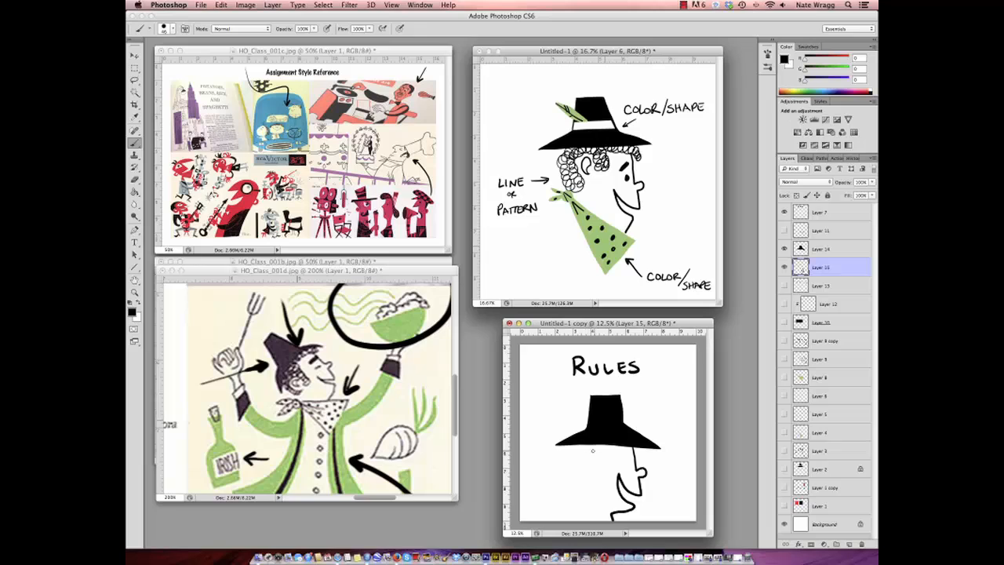
{"action": "mouse_move", "coordinate": [585, 444]}
{"action": "left_mouse_down"}
{"action": "mouse_move", "coordinate": [575, 477]}
{"action": "mouse_move", "coordinate": [585, 521]}
{"action": "left_mouse_up"}
- On a new layer, paint hair strokes under the hat brim in the red sampled from the bird in the style reference
{"action": "left_click", "coordinate": [848, 544]}
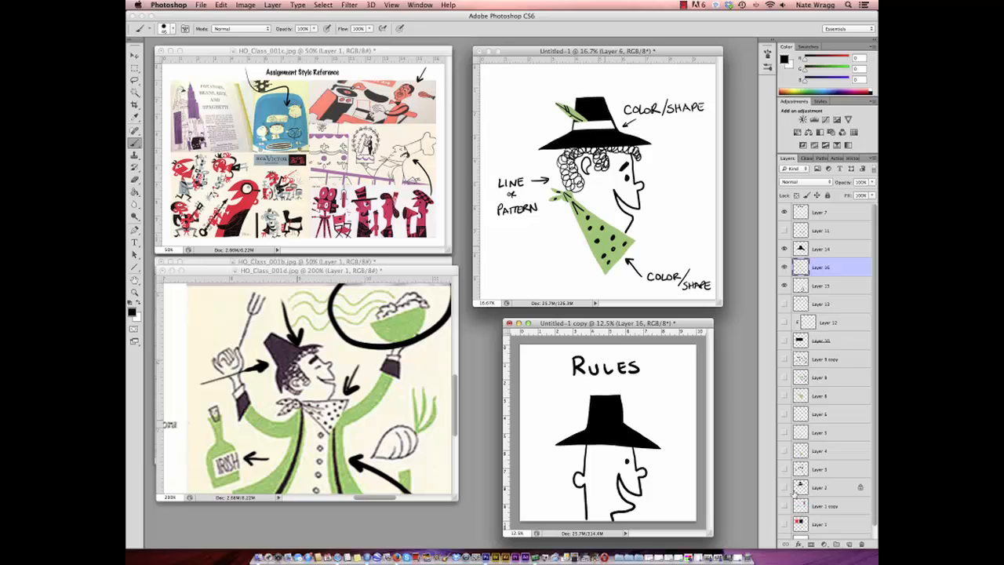
{"action": "left_click", "coordinate": [251, 199], "text": "alt"}
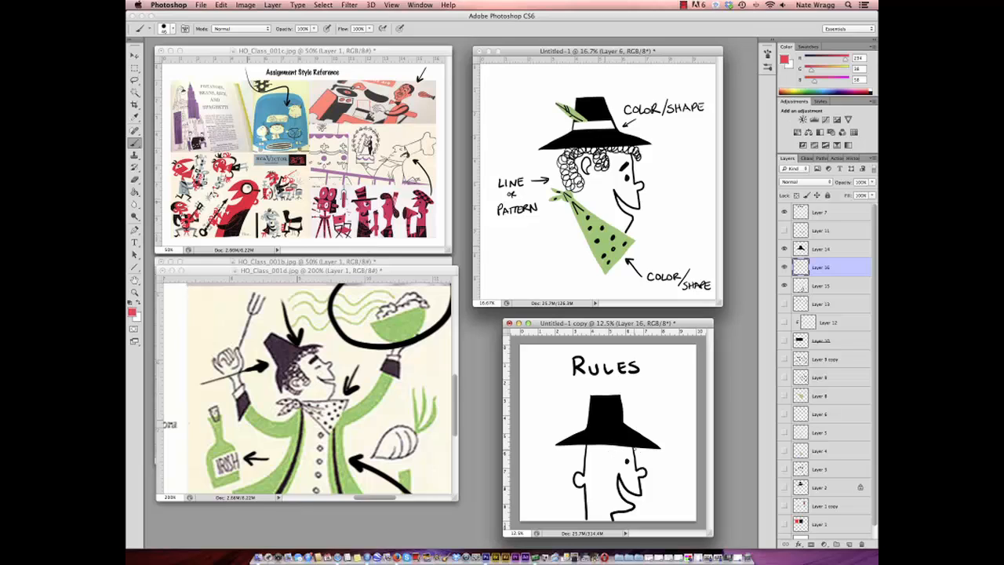
{"action": "mouse_move", "coordinate": [631, 446]}
{"action": "left_mouse_down"}
{"action": "mouse_move", "coordinate": [649, 458]}
{"action": "mouse_move", "coordinate": [593, 451]}
{"action": "left_mouse_up"}
{"action": "mouse_move", "coordinate": [606, 443]}
{"action": "left_mouse_down"}
{"action": "mouse_move", "coordinate": [580, 463]}
{"action": "mouse_move", "coordinate": [573, 457]}
{"action": "mouse_move", "coordinate": [595, 472]}
{"action": "left_mouse_up"}
{"action": "left_click_drag", "start_coordinate": [593, 453], "coordinate": [598, 469]}
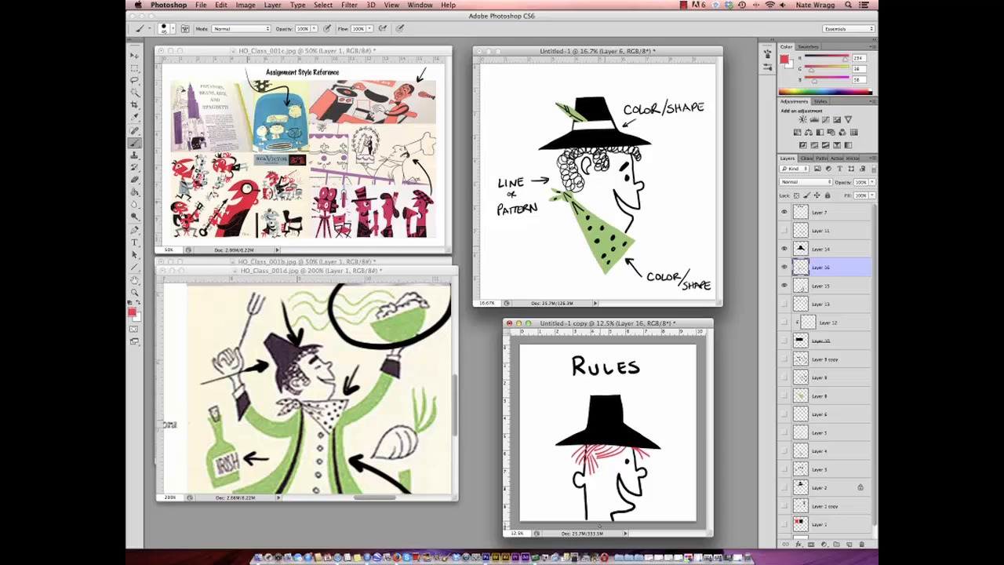
- Toggle the red hair layer off and on, and dot red freckles on the character's cheek
{"action": "left_click", "coordinate": [784, 268]}
{"action": "left_click", "coordinate": [784, 267]}
{"action": "left_click_drag", "start_coordinate": [625, 469], "coordinate": [628, 472]}
- On a new layer, handwrite LINE OR SHAPE IN BOTH B & COLOR OR in black to the right of the hat
{"action": "left_click", "coordinate": [130, 307]}
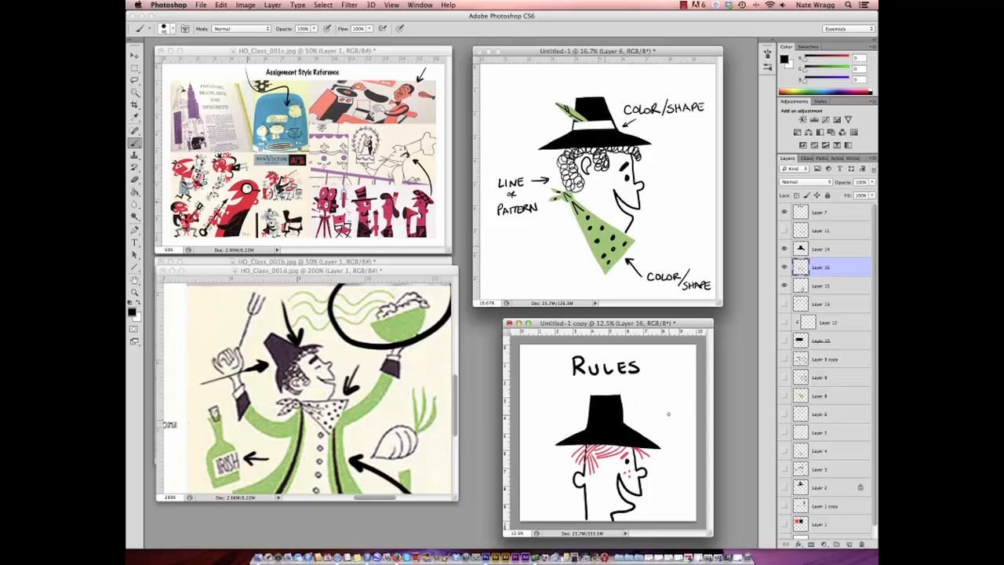
{"action": "left_click", "coordinate": [849, 545]}
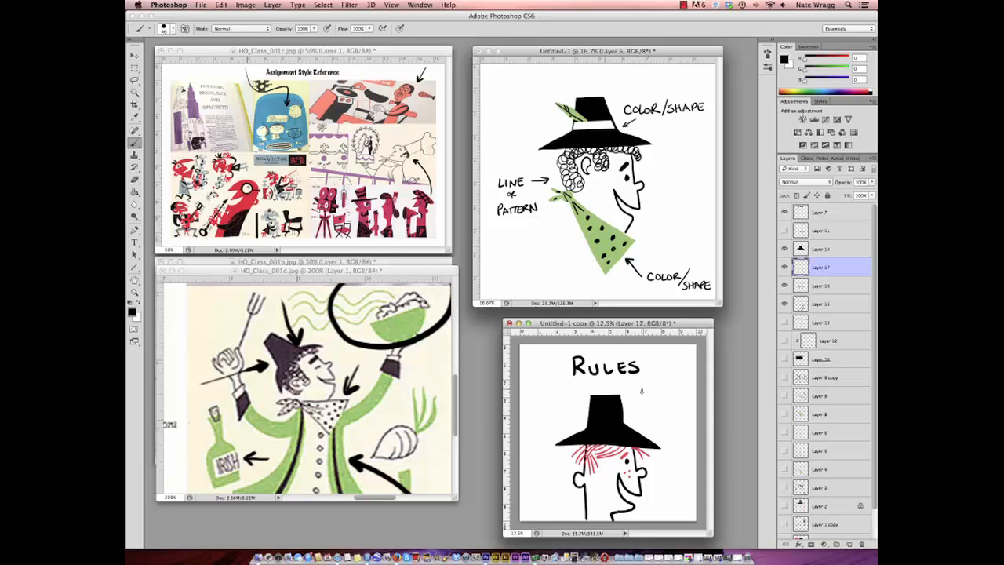
{"action": "mouse_move", "coordinate": [642, 389]}
{"action": "left_mouse_down"}
{"action": "mouse_move", "coordinate": [676, 397]}
{"action": "mouse_move", "coordinate": [643, 406]}
{"action": "mouse_move", "coordinate": [659, 411]}
{"action": "mouse_move", "coordinate": [688, 401]}
{"action": "mouse_move", "coordinate": [654, 423]}
{"action": "left_mouse_up"}
{"action": "left_click_drag", "start_coordinate": [654, 414], "coordinate": [673, 415]}
{"action": "mouse_move", "coordinate": [669, 415]}
{"action": "left_mouse_down"}
{"action": "mouse_move", "coordinate": [653, 436]}
{"action": "mouse_move", "coordinate": [679, 430]}
{"action": "left_mouse_up"}
{"action": "left_click_drag", "start_coordinate": [681, 429], "coordinate": [684, 435]}
{"action": "left_click_drag", "start_coordinate": [686, 429], "coordinate": [689, 435]}
{"action": "mouse_move", "coordinate": [689, 428]}
{"action": "left_mouse_down"}
{"action": "mouse_move", "coordinate": [672, 451]}
{"action": "mouse_move", "coordinate": [682, 457]}
{"action": "left_mouse_up"}
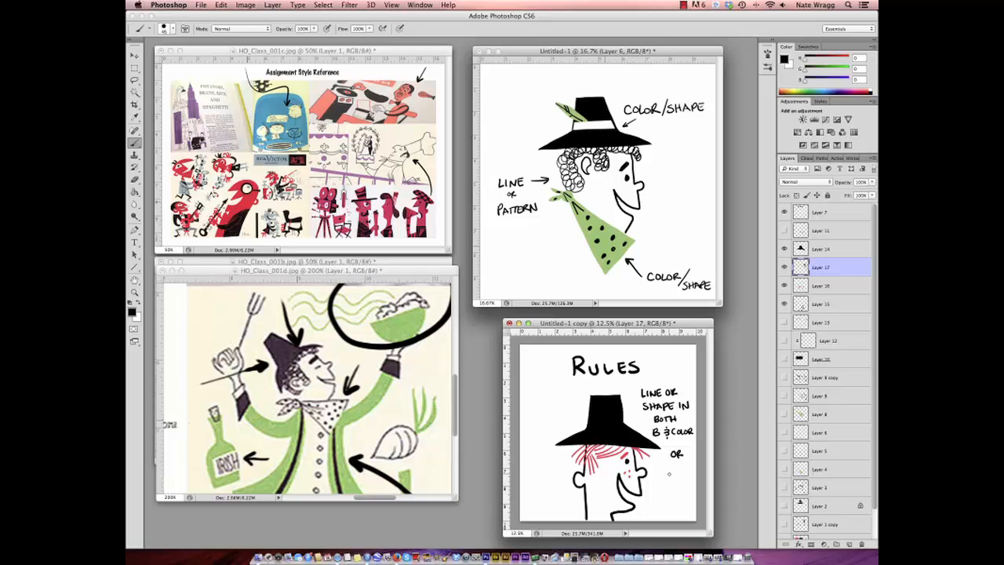
- Draw a curved arrow from OR around under the head to the hat's left side and handwrite WHITE OVER BLACK OR COLOR there
{"action": "mouse_move", "coordinate": [670, 474]}
{"action": "left_mouse_down"}
{"action": "mouse_move", "coordinate": [608, 511]}
{"action": "mouse_move", "coordinate": [553, 504]}
{"action": "mouse_move", "coordinate": [527, 453]}
{"action": "mouse_move", "coordinate": [565, 397]}
{"action": "left_mouse_up"}
{"action": "left_click_drag", "start_coordinate": [568, 392], "coordinate": [575, 396]}
{"action": "mouse_move", "coordinate": [581, 388]}
{"action": "left_mouse_down"}
{"action": "mouse_move", "coordinate": [572, 404]}
{"action": "mouse_move", "coordinate": [583, 404]}
{"action": "mouse_move", "coordinate": [561, 420]}
{"action": "mouse_move", "coordinate": [576, 416]}
{"action": "left_mouse_up"}
{"action": "mouse_move", "coordinate": [580, 406]}
{"action": "left_mouse_down"}
{"action": "mouse_move", "coordinate": [579, 424]}
{"action": "mouse_move", "coordinate": [554, 435]}
{"action": "mouse_move", "coordinate": [564, 435]}
{"action": "left_mouse_up"}
{"action": "left_click_drag", "start_coordinate": [562, 426], "coordinate": [578, 431]}
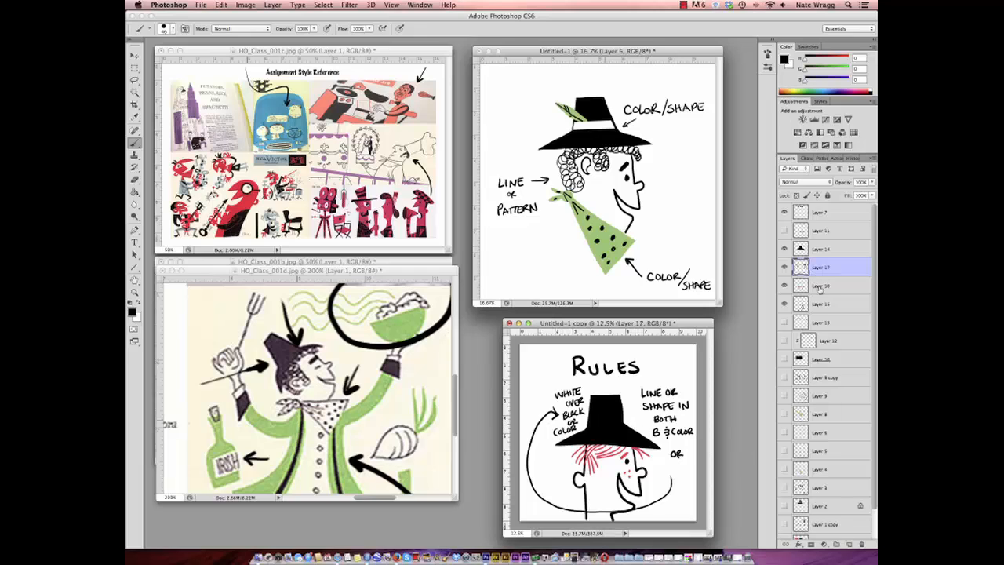
- Add a layer clipped to the hat and paint a white band across the crown with a red band just beneath it
{"action": "left_click", "coordinate": [818, 251]}
{"action": "left_click", "coordinate": [849, 543]}
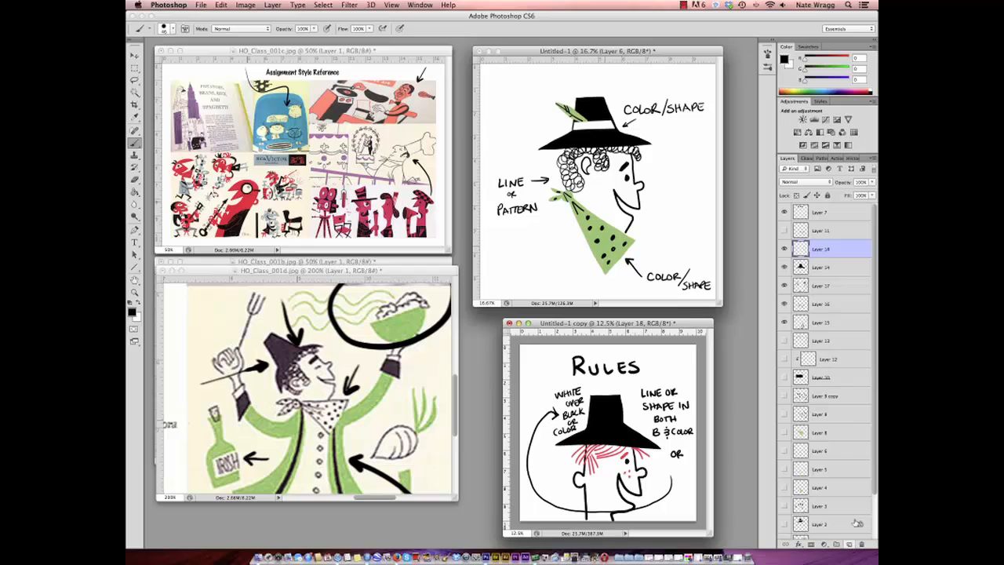
{"action": "left_click", "coordinate": [820, 258], "text": "alt"}
{"action": "key", "text": "x"}
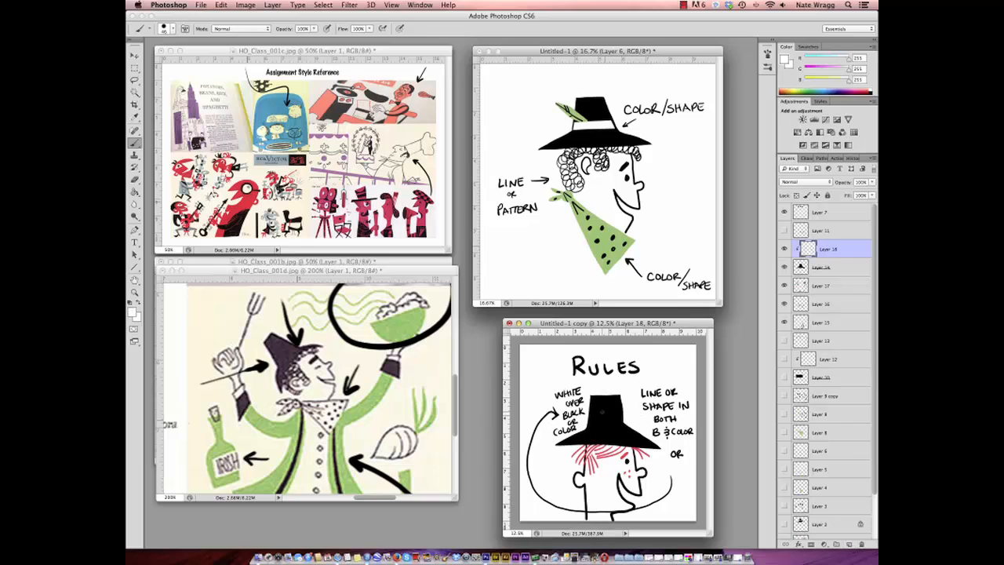
{"action": "left_click_drag", "start_coordinate": [585, 416], "coordinate": [626, 417]}
{"action": "left_click", "coordinate": [628, 449], "text": "alt"}
{"action": "left_click_drag", "start_coordinate": [585, 422], "coordinate": [630, 418]}
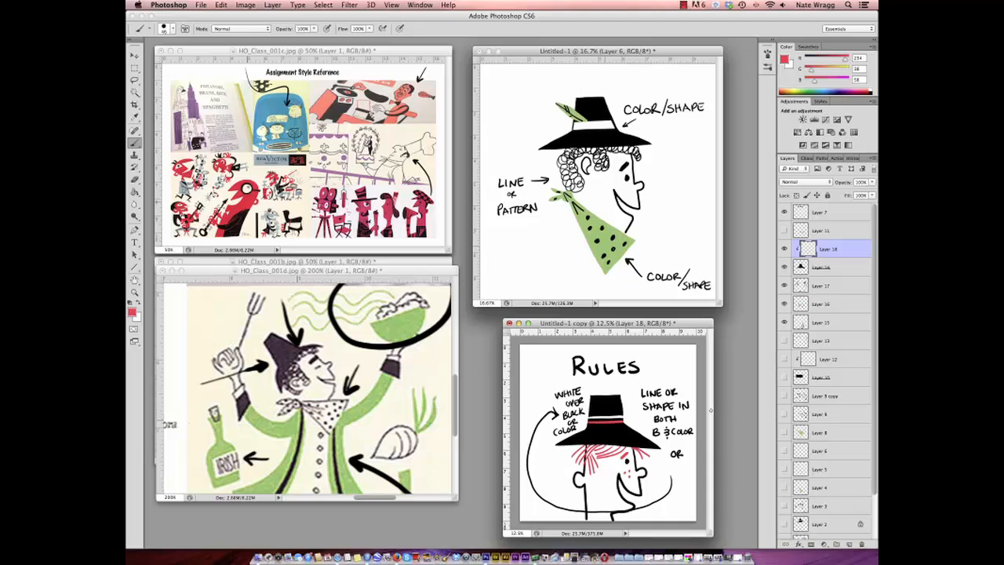
- On a new layer, draw a red arrow pointing up at the red hair from the lower-left of the head
{"action": "left_click", "coordinate": [848, 544]}
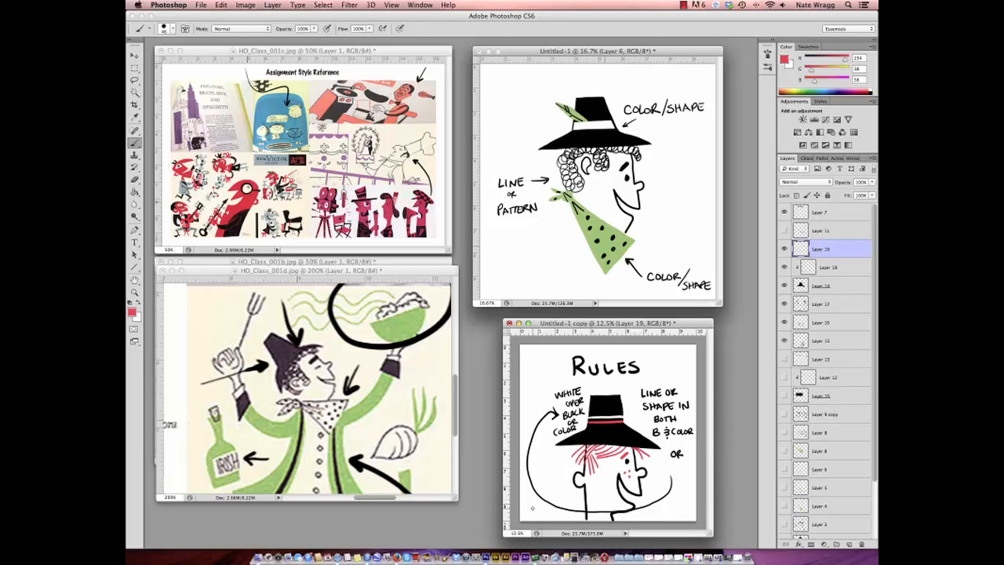
{"action": "left_click_drag", "start_coordinate": [531, 508], "coordinate": [562, 470]}
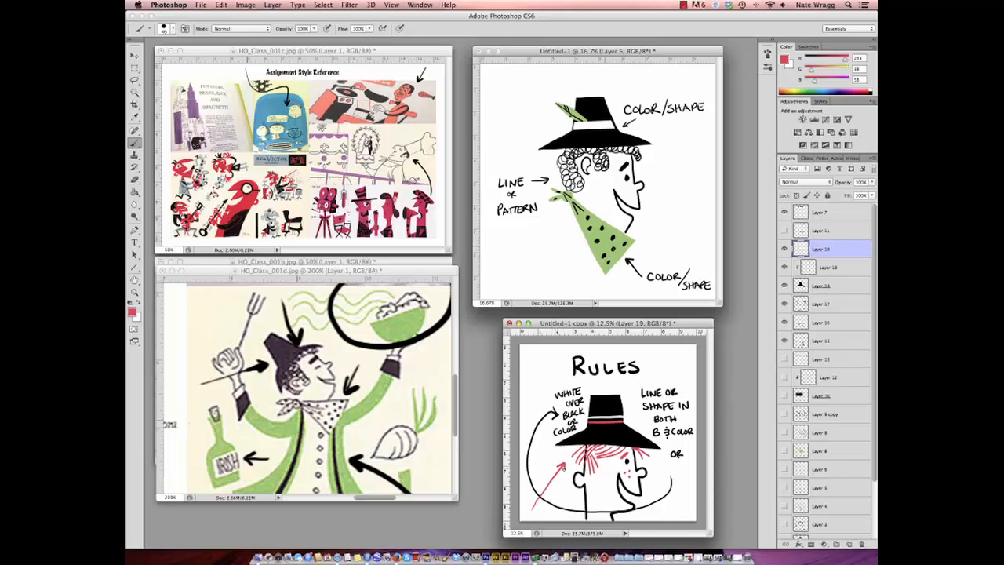
- On Layer 15, erase the back-of-head line running through the hair above the ear, and brush short strokes around the ear
{"action": "left_click", "coordinate": [813, 340]}
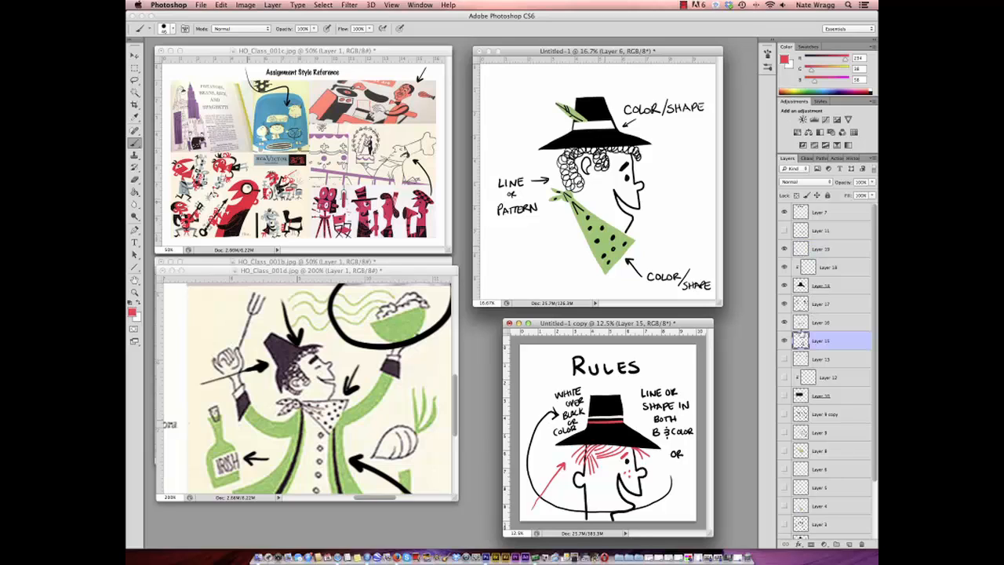
{"action": "left_click", "coordinate": [138, 180]}
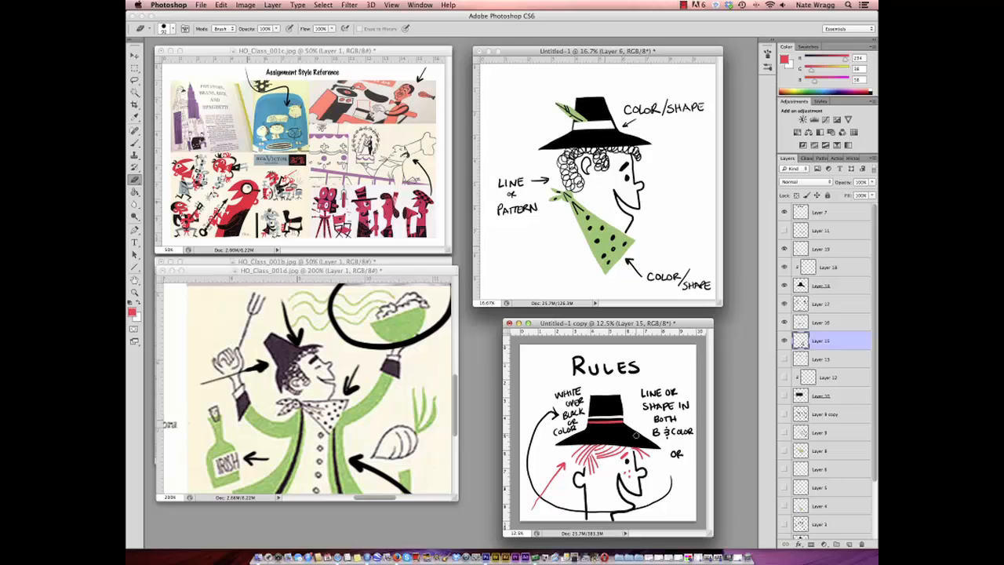
{"action": "left_click", "coordinate": [138, 145]}
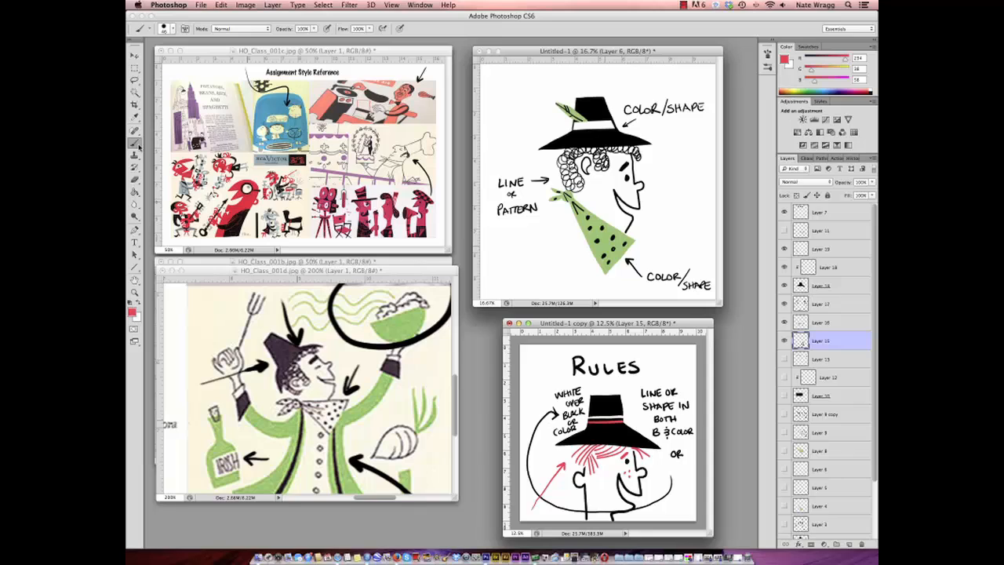
{"action": "left_click_drag", "start_coordinate": [599, 497], "coordinate": [589, 481]}
{"action": "mouse_move", "coordinate": [590, 481]}
{"action": "left_mouse_down"}
{"action": "mouse_move", "coordinate": [563, 480]}
{"action": "mouse_move", "coordinate": [574, 468]}
{"action": "left_mouse_up"}
{"action": "left_click_drag", "start_coordinate": [571, 467], "coordinate": [575, 473]}
- Hide all layers of the hatted-head example and show Layer 1 with the red and black squares, leaving Layer 1 copy hidden
{"action": "left_click_drag", "start_coordinate": [784, 250], "coordinate": [784, 341]}
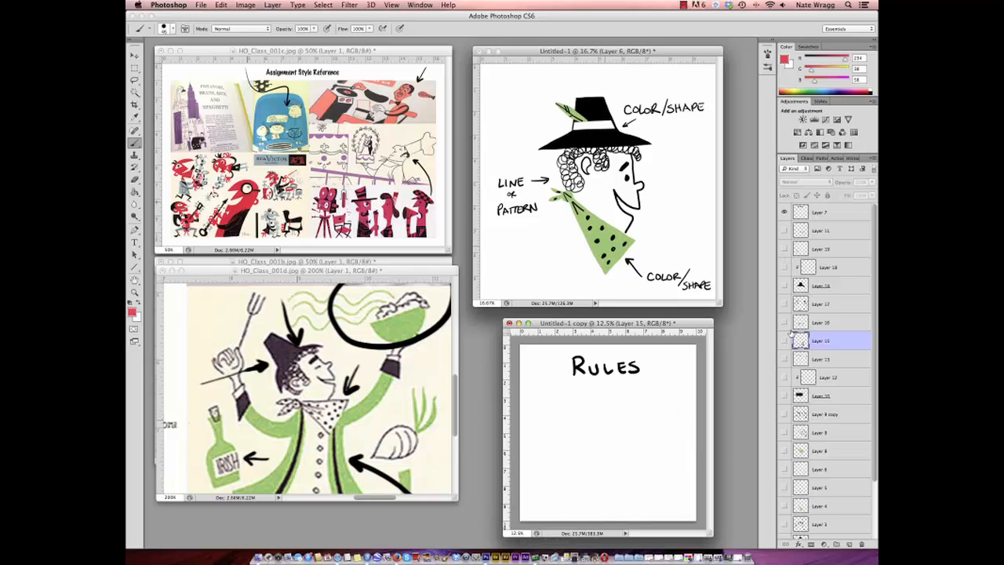
{"action": "left_click_drag", "start_coordinate": [873, 428], "coordinate": [874, 471]}
{"action": "left_click", "coordinate": [784, 511]}
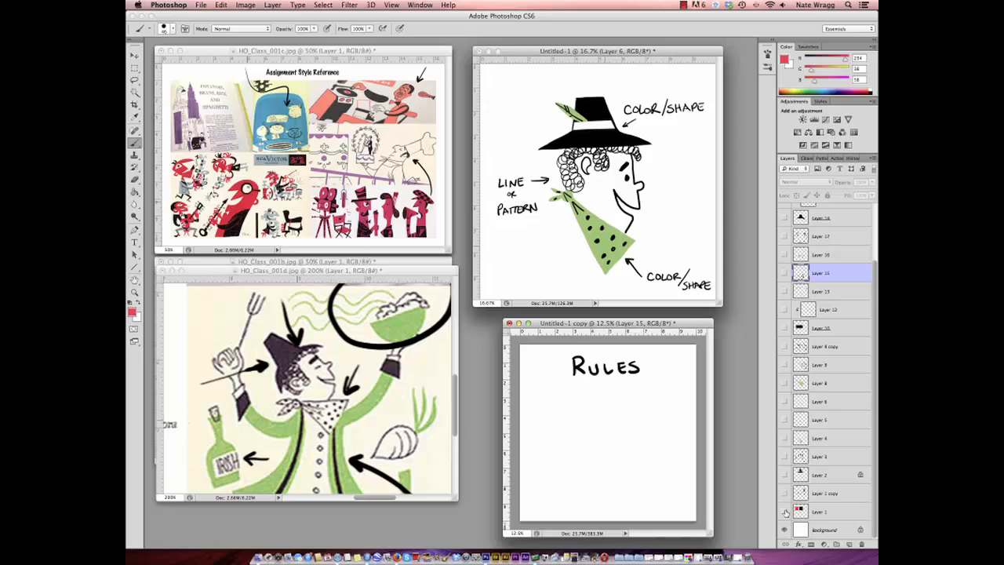
{"action": "left_click", "coordinate": [785, 493]}
{"action": "left_click", "coordinate": [824, 494]}
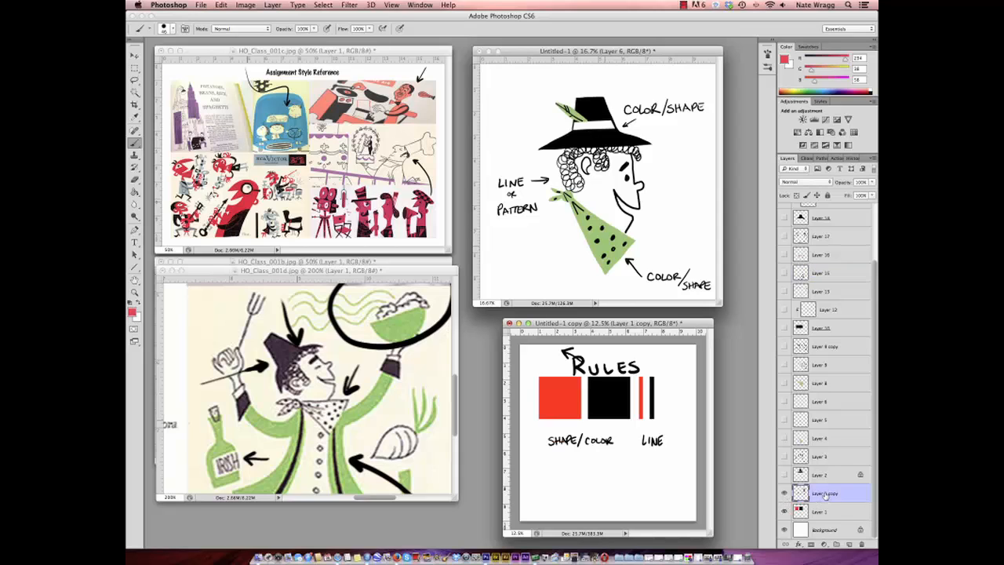
{"action": "left_click", "coordinate": [785, 493]}
{"action": "left_click", "coordinate": [817, 511]}
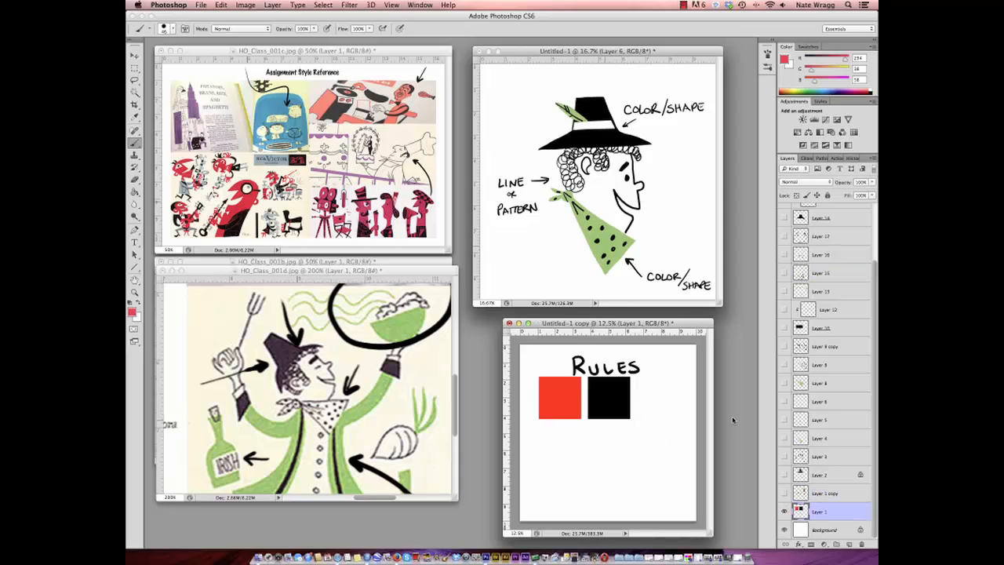
- Move the red and black squares down and right so they sit clear of the RULES heading
{"action": "key", "text": "v"}
{"action": "left_click", "coordinate": [605, 405]}
{"action": "left_click_drag", "start_coordinate": [606, 405], "coordinate": [627, 434]}
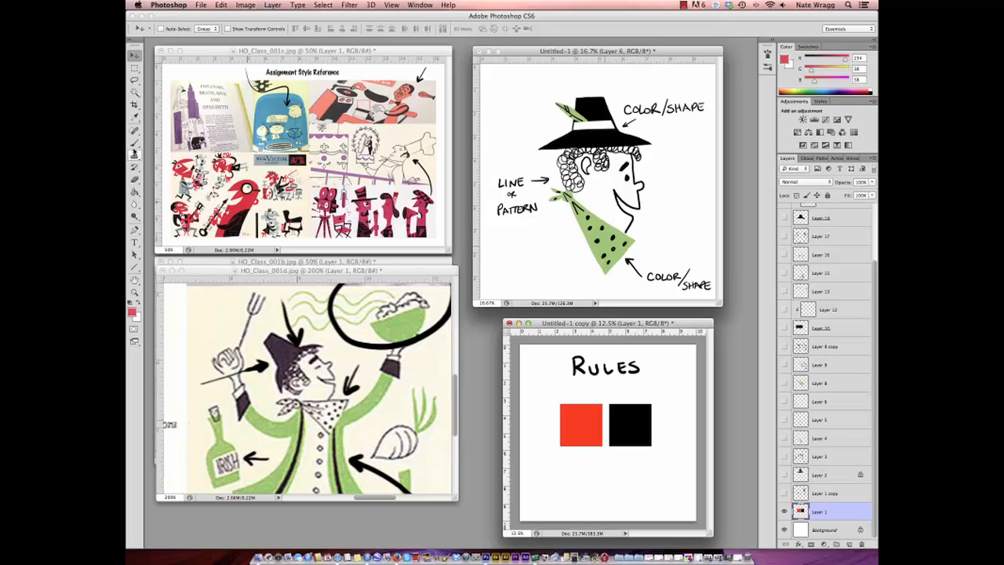
- On a new layer, handwrite 3 COLORS ONLY in black below the squares, and mark the red square with an arrow and a 1
{"action": "left_click", "coordinate": [134, 142]}
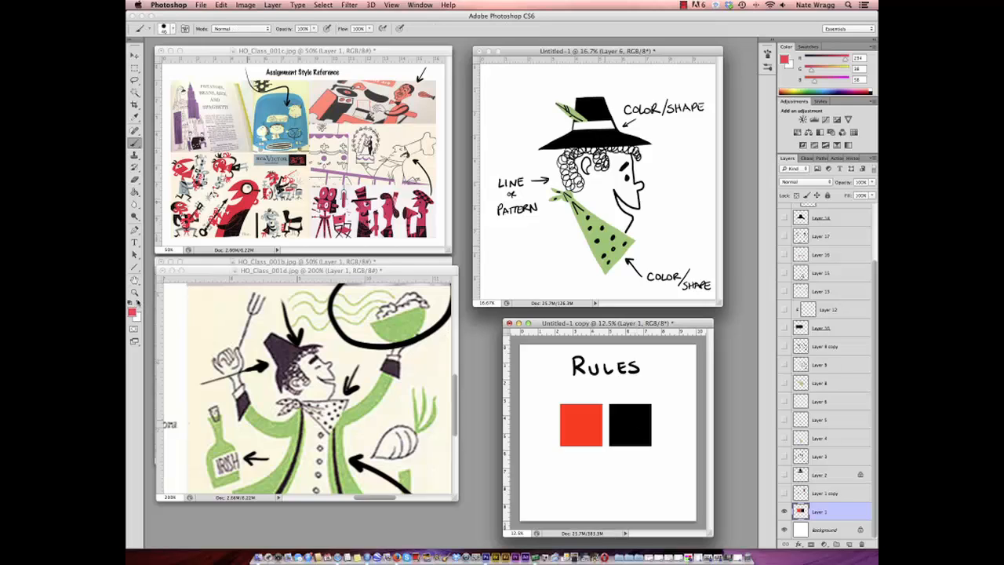
{"action": "left_click", "coordinate": [139, 305]}
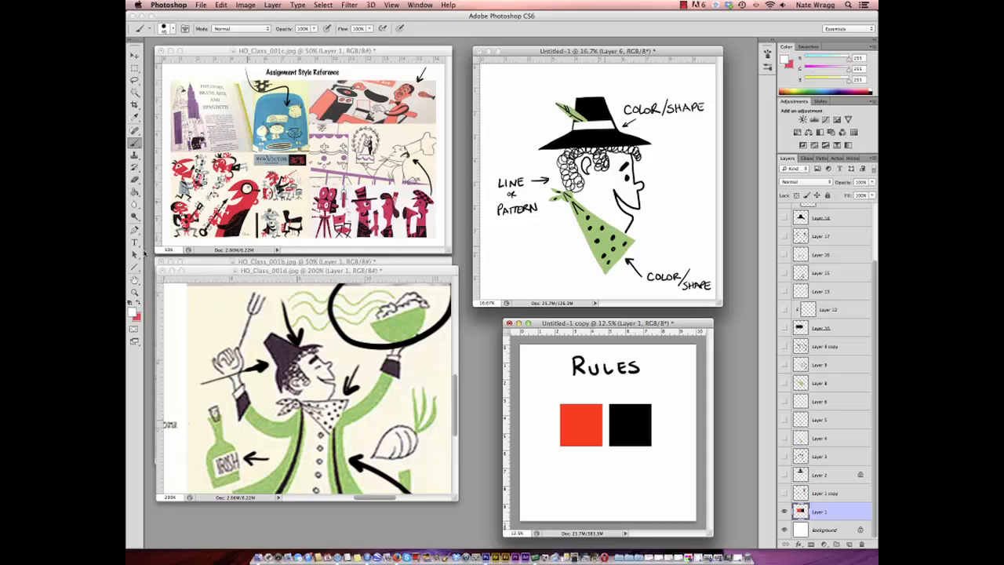
{"action": "left_click", "coordinate": [132, 303]}
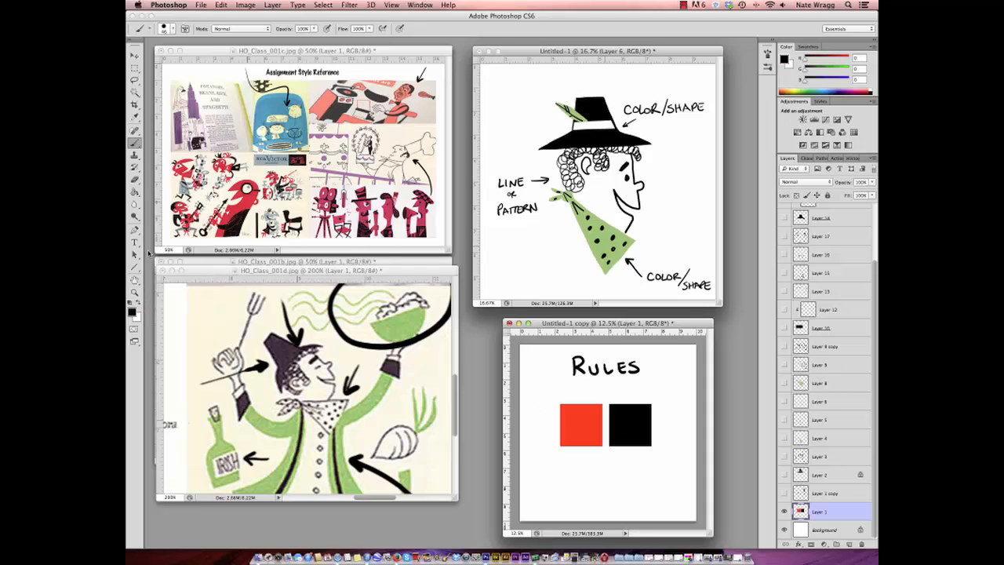
{"action": "left_click", "coordinate": [850, 544]}
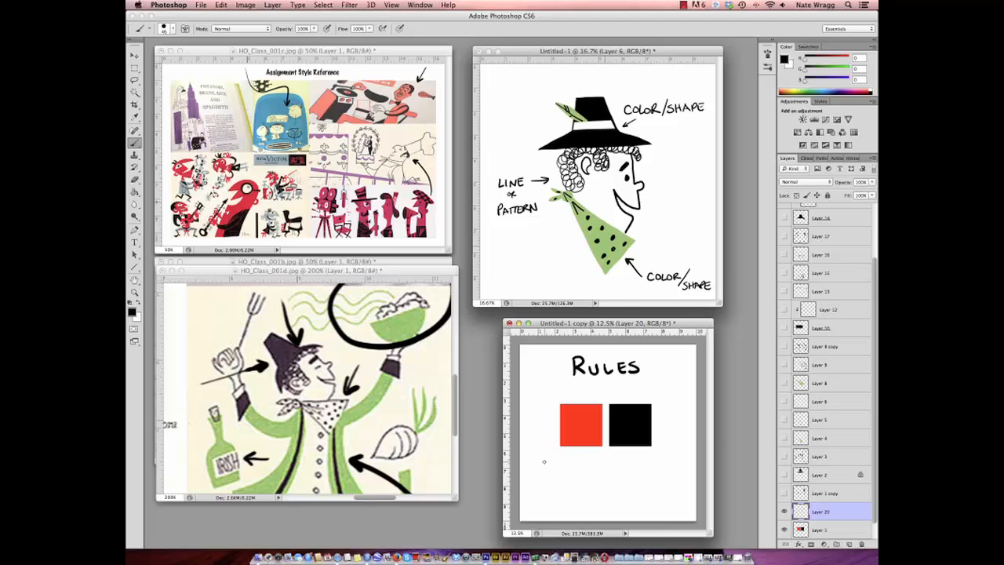
{"action": "mouse_move", "coordinate": [538, 459]}
{"action": "left_mouse_down"}
{"action": "mouse_move", "coordinate": [538, 469]}
{"action": "mouse_move", "coordinate": [631, 466]}
{"action": "left_mouse_up"}
{"action": "left_click_drag", "start_coordinate": [636, 460], "coordinate": [630, 473]}
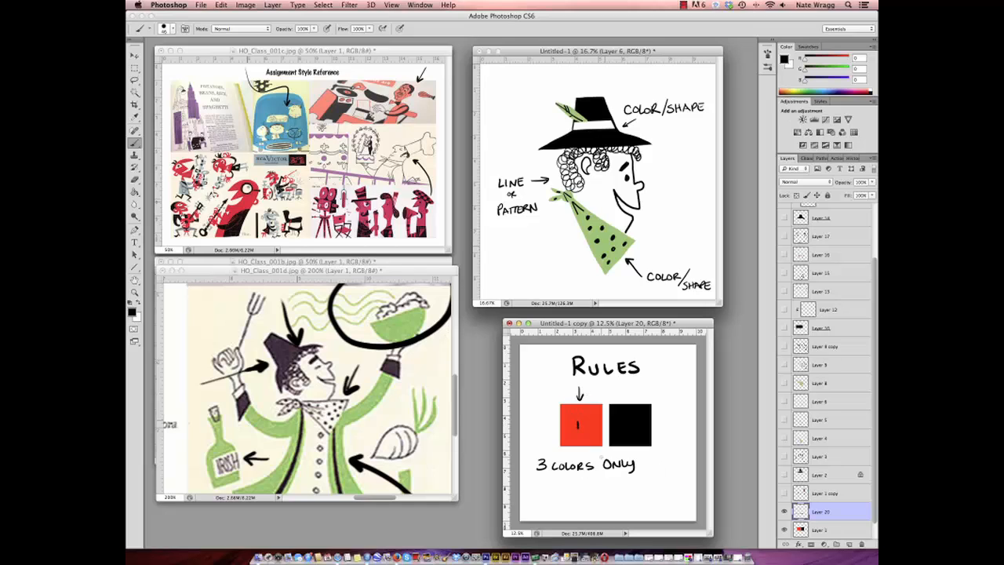
- Mark the black square with an arrow and a white 2, and draw an empty black-outlined square beside it
{"action": "left_click", "coordinate": [652, 385], "text": "alt"}
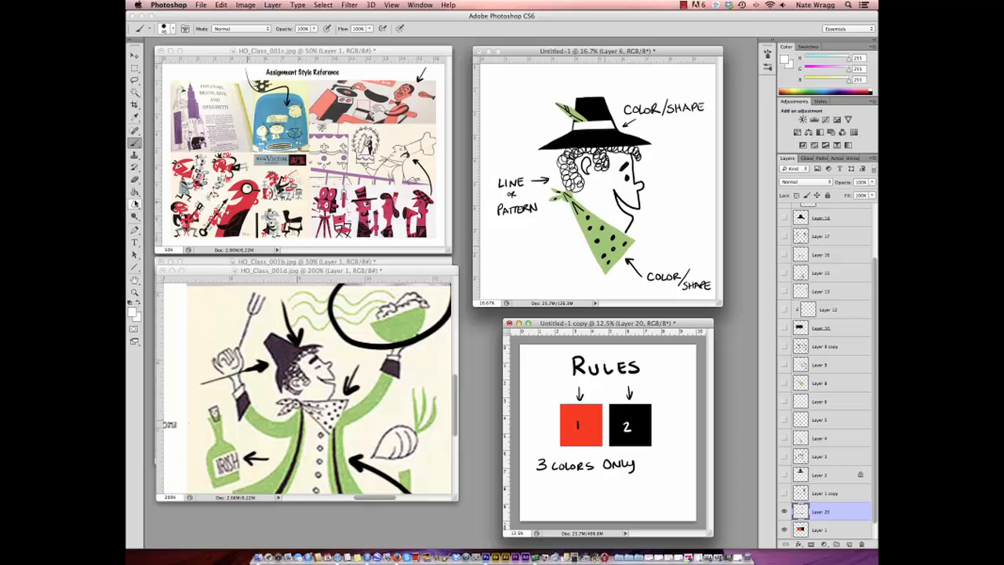
{"action": "left_click", "coordinate": [133, 303]}
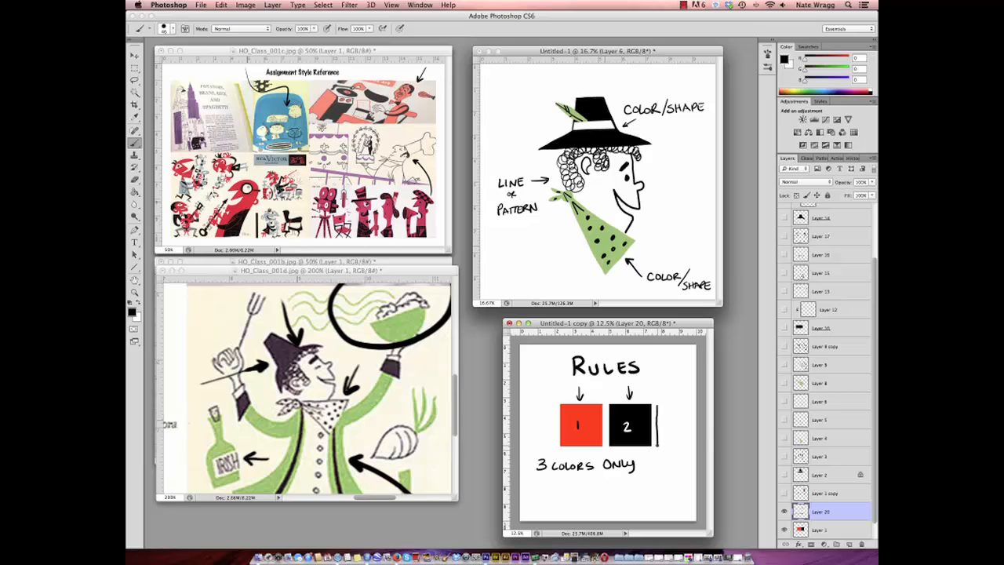
{"action": "mouse_move", "coordinate": [658, 445]}
{"action": "left_mouse_down"}
{"action": "mouse_move", "coordinate": [692, 443]}
{"action": "mouse_move", "coordinate": [690, 406]}
{"action": "mouse_move", "coordinate": [658, 402]}
{"action": "left_mouse_up"}
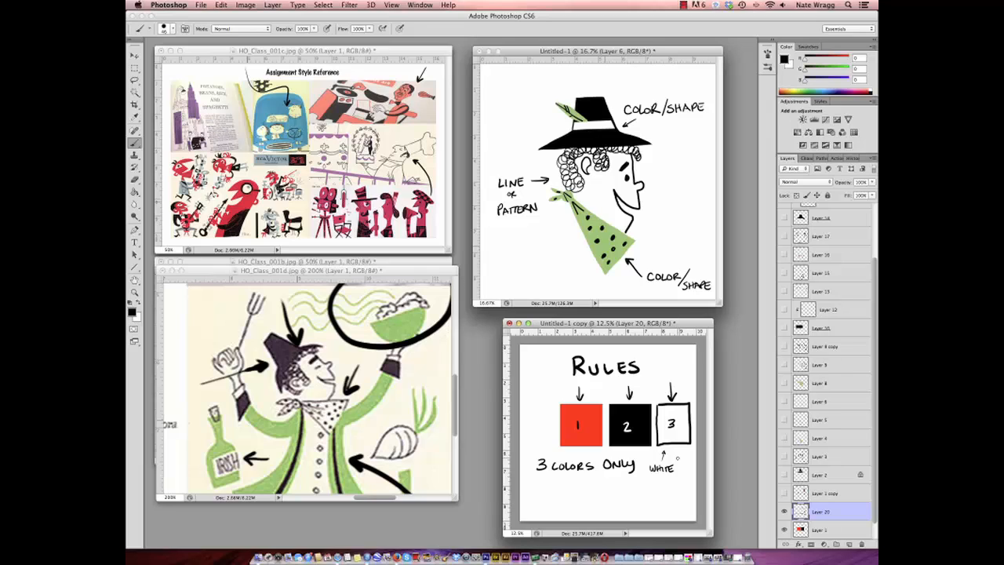
- Enlarge HO_Class_001c.jpg to 100% and brush a black arrow and X beside the red musician with the grey apron
{"action": "left_click", "coordinate": [135, 292]}
{"action": "left_click", "coordinate": [312, 199]}
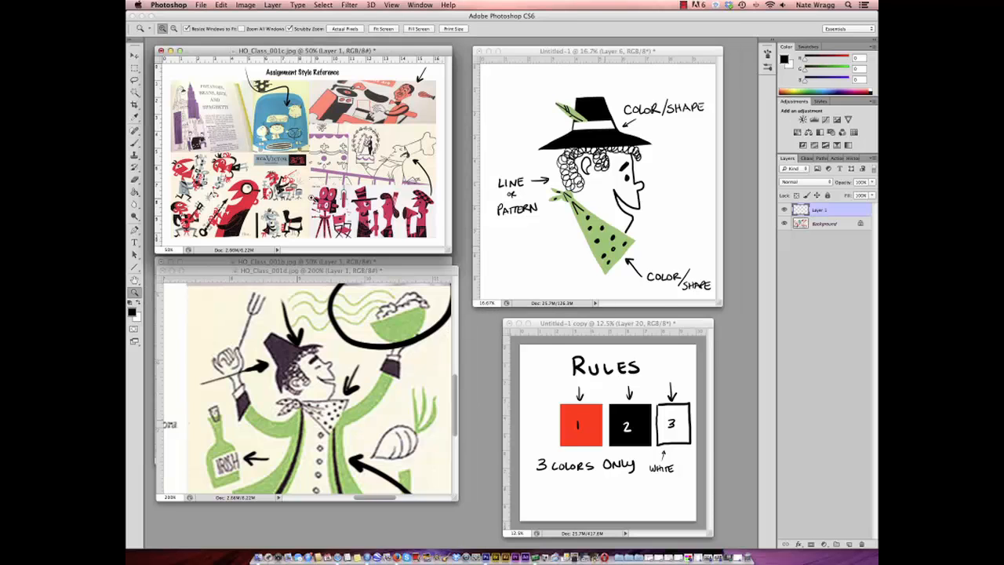
{"action": "left_click", "coordinate": [314, 201]}
{"action": "left_click", "coordinate": [317, 206]}
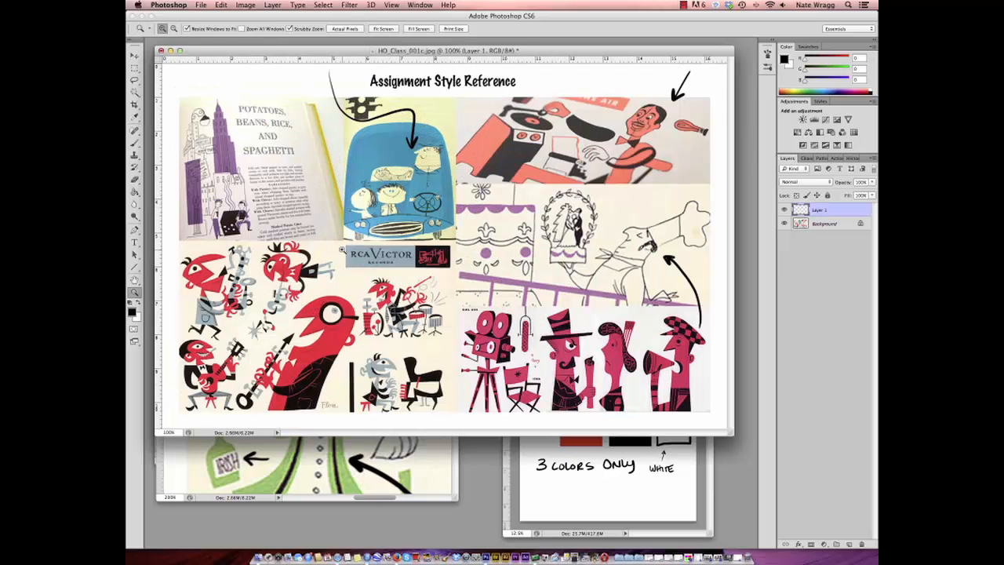
{"action": "left_click", "coordinate": [135, 143]}
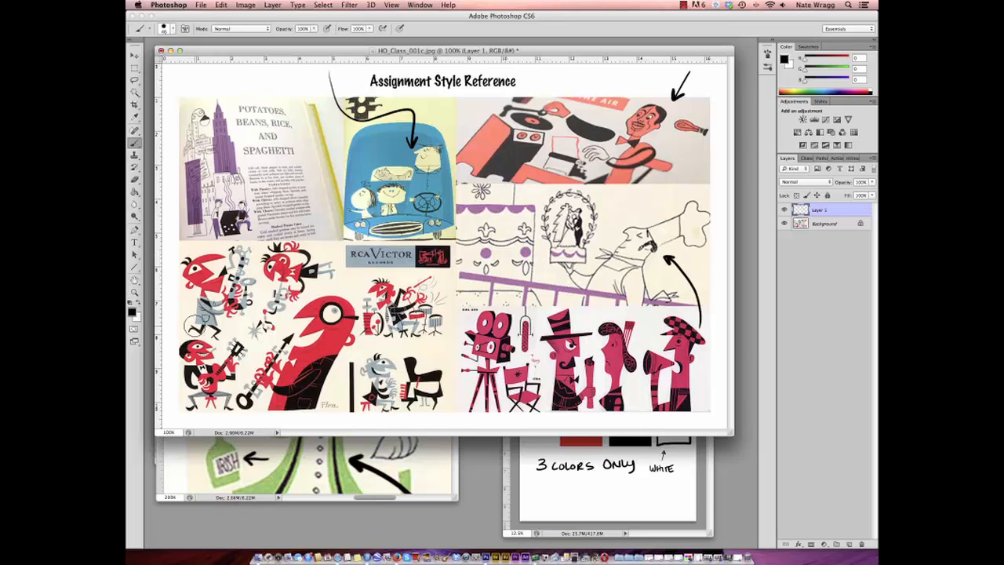
{"action": "left_click", "coordinate": [171, 29]}
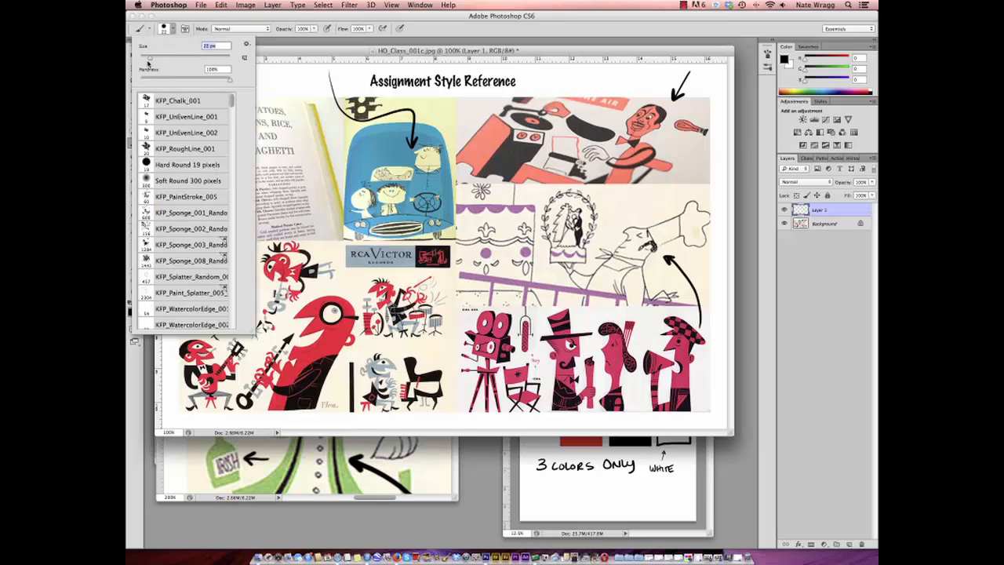
{"action": "left_click", "coordinate": [303, 53]}
{"action": "mouse_move", "coordinate": [169, 330]}
{"action": "left_mouse_down"}
{"action": "mouse_move", "coordinate": [196, 308]}
{"action": "mouse_move", "coordinate": [193, 320]}
{"action": "mouse_move", "coordinate": [172, 308]}
{"action": "left_mouse_up"}
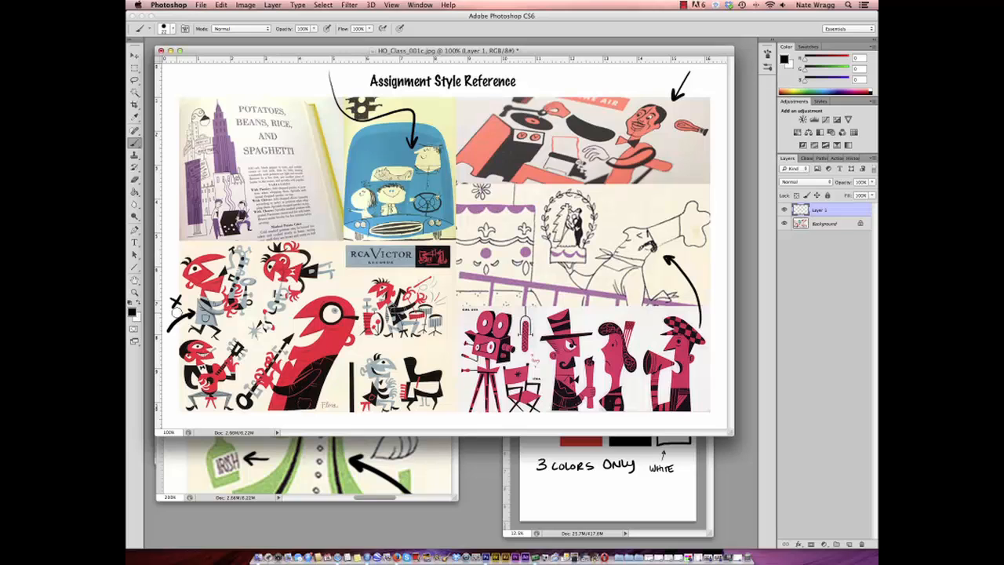
- Zoom the HO_Class_001c.jpg style reference back out to 50%
{"action": "left_click", "coordinate": [134, 292]}
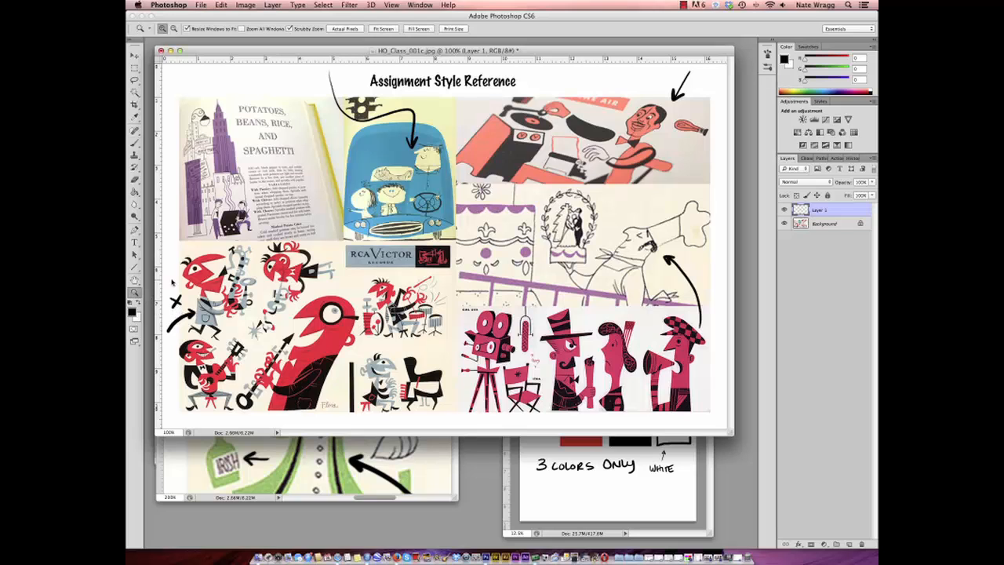
{"action": "left_click", "coordinate": [276, 300], "text": "alt"}
{"action": "left_click", "coordinate": [319, 254], "text": "alt"}
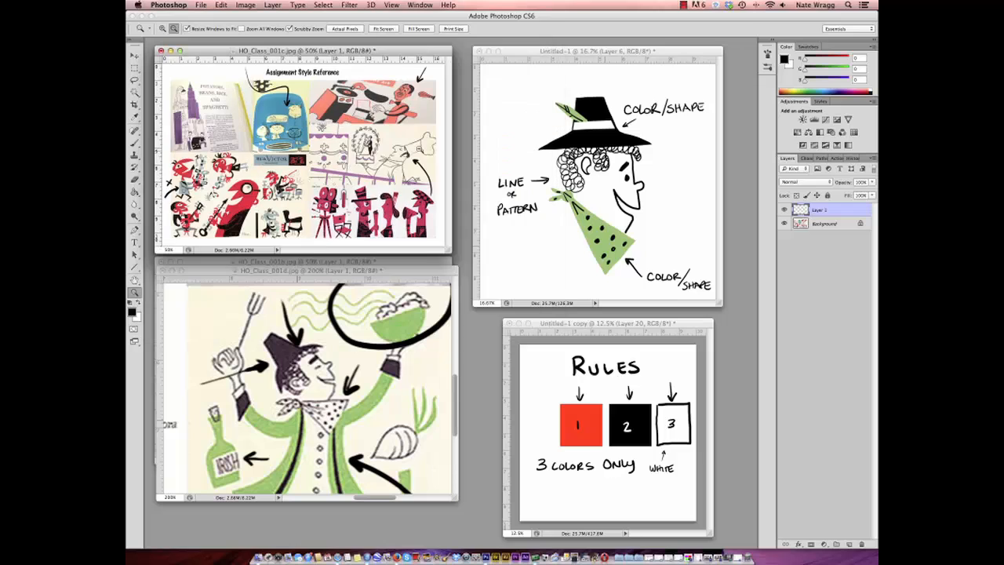
- Zoom HO_Class_001d.jpg out to 50%, then hide its Layer 1 annotations and minimize the document
{"action": "left_click", "coordinate": [380, 272]}
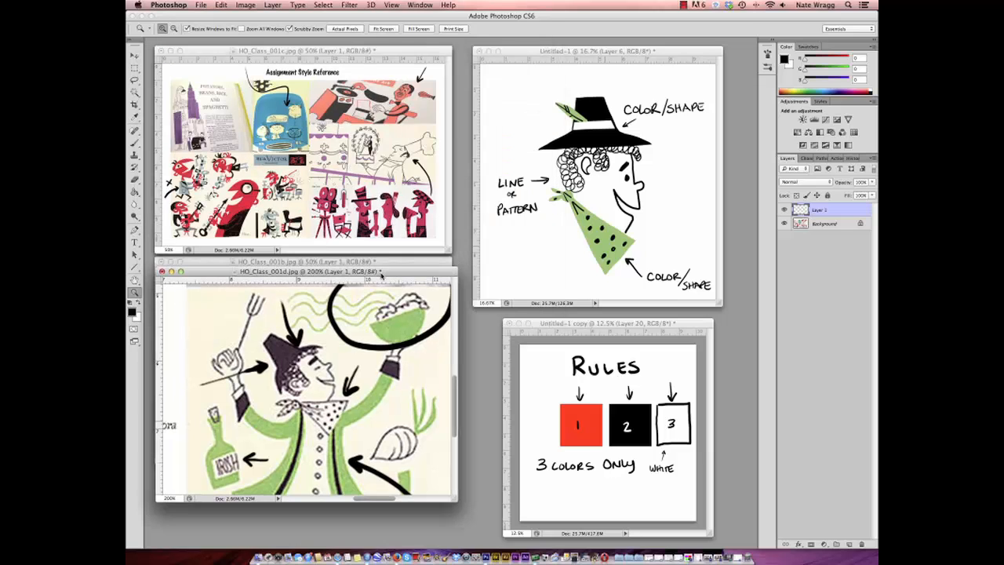
{"action": "left_click", "coordinate": [357, 378], "text": "alt"}
{"action": "left_click", "coordinate": [384, 361], "text": "alt"}
{"action": "left_click", "coordinate": [395, 345], "text": "alt"}
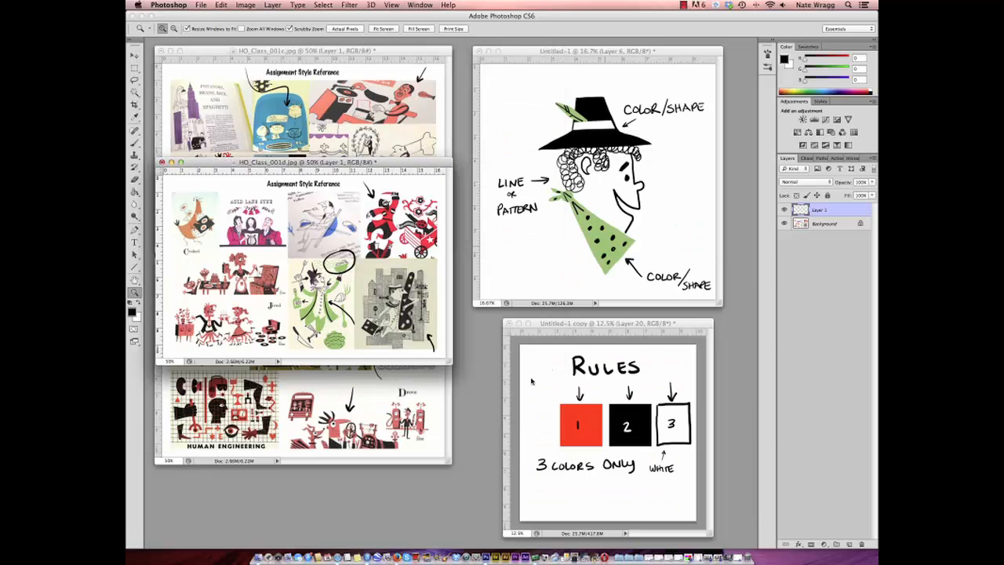
{"action": "left_click_drag", "start_coordinate": [410, 169], "coordinate": [425, 270]}
{"action": "left_click", "coordinate": [185, 264]}
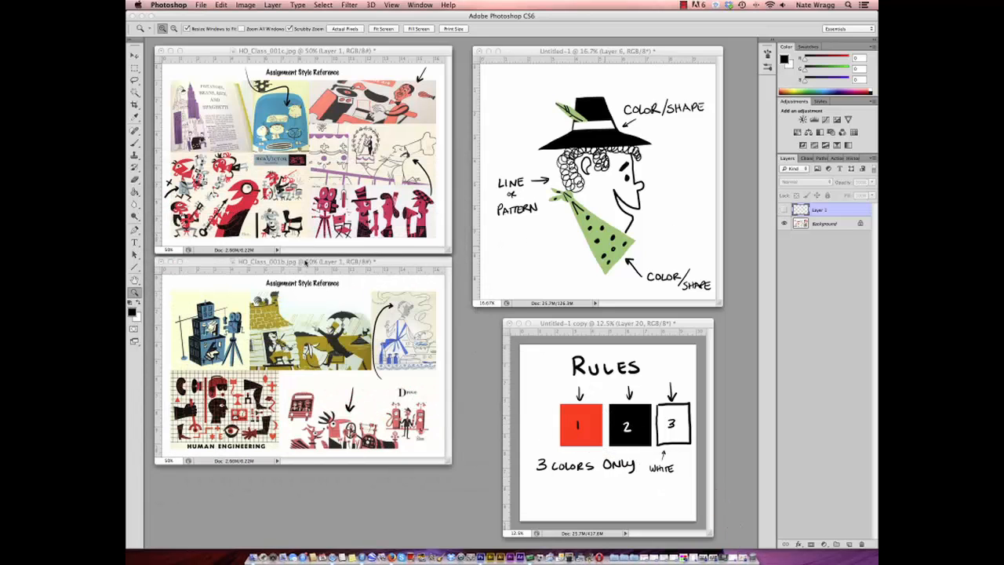
- Hide Layer 1 in HO_Class_001b.jpg and enlarge it to 100%, fitting the window around the horse rider, cook and car illustrations
{"action": "left_click", "coordinate": [307, 263]}
{"action": "left_click", "coordinate": [784, 211]}
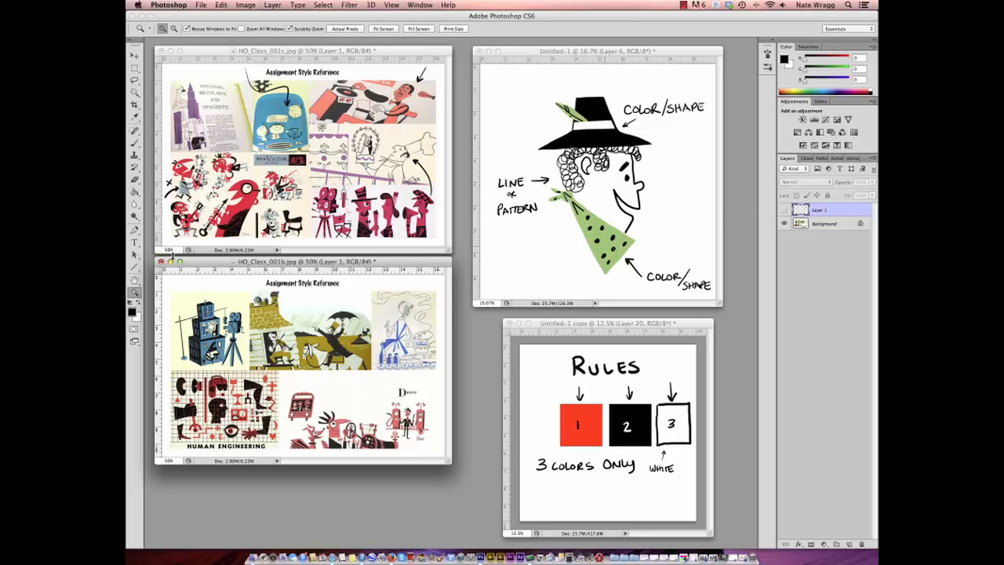
{"action": "left_click", "coordinate": [358, 378]}
{"action": "left_click", "coordinate": [425, 438]}
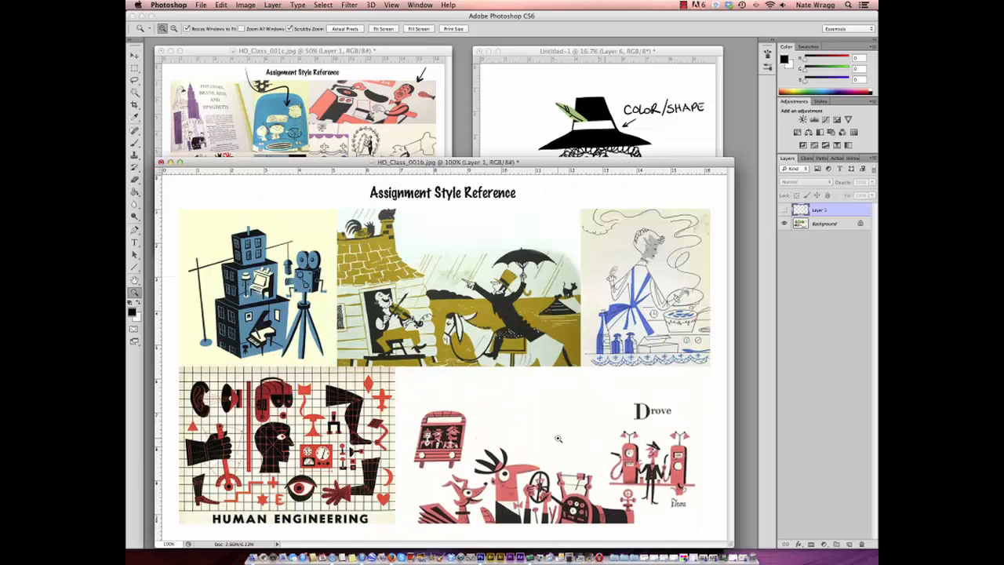
{"action": "left_click_drag", "start_coordinate": [738, 544], "coordinate": [428, 505]}
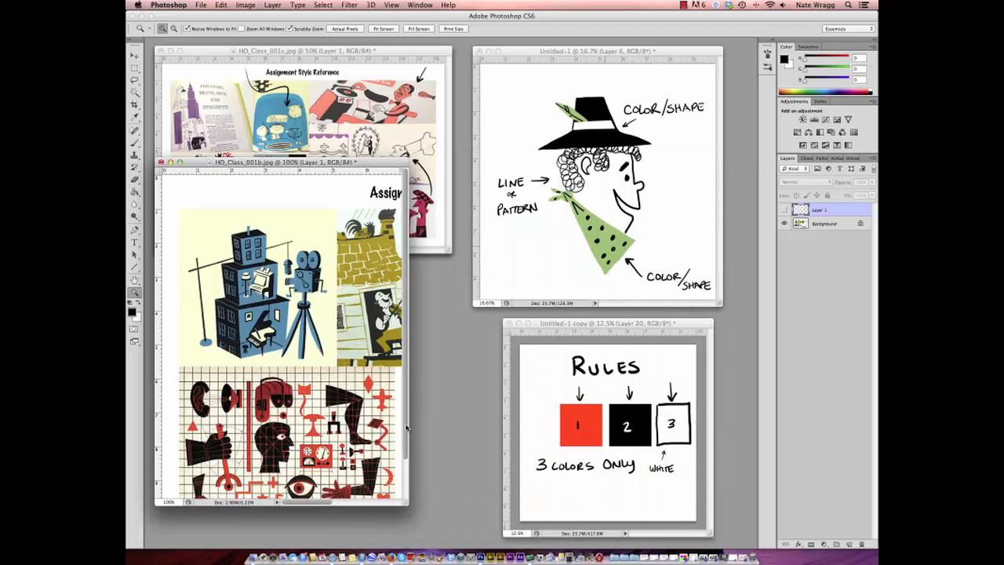
{"action": "scroll", "coordinate": [360, 499], "scroll_direction": "down", "scroll_amount": 2}
{"action": "scroll", "coordinate": [361, 499], "scroll_direction": "right", "scroll_amount": 5}
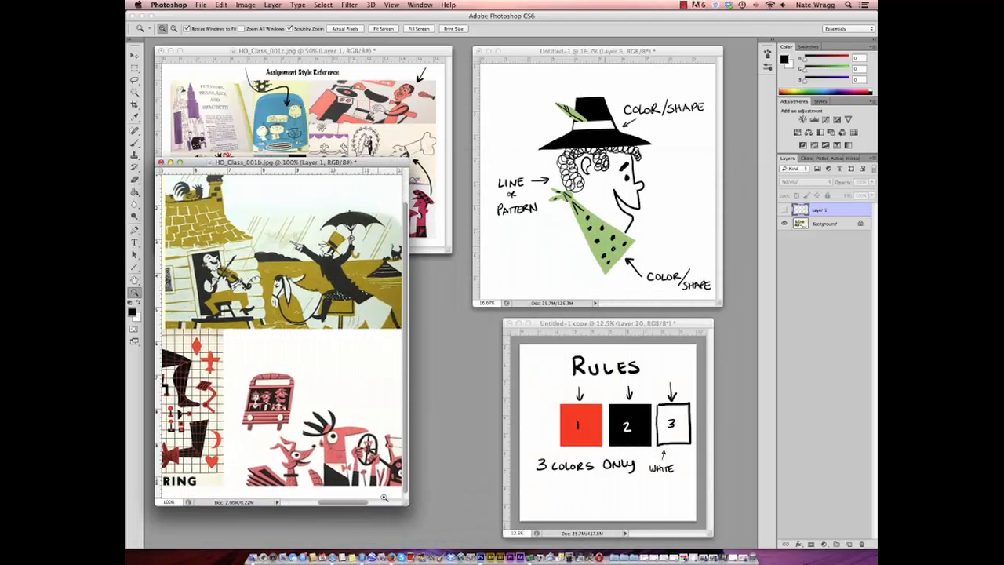
{"action": "left_click_drag", "start_coordinate": [406, 506], "coordinate": [549, 506]}
- On a new layer, brush black arrows toward the car, horse rider and cook illustrations, with an underlined star between them
{"action": "left_click", "coordinate": [135, 145]}
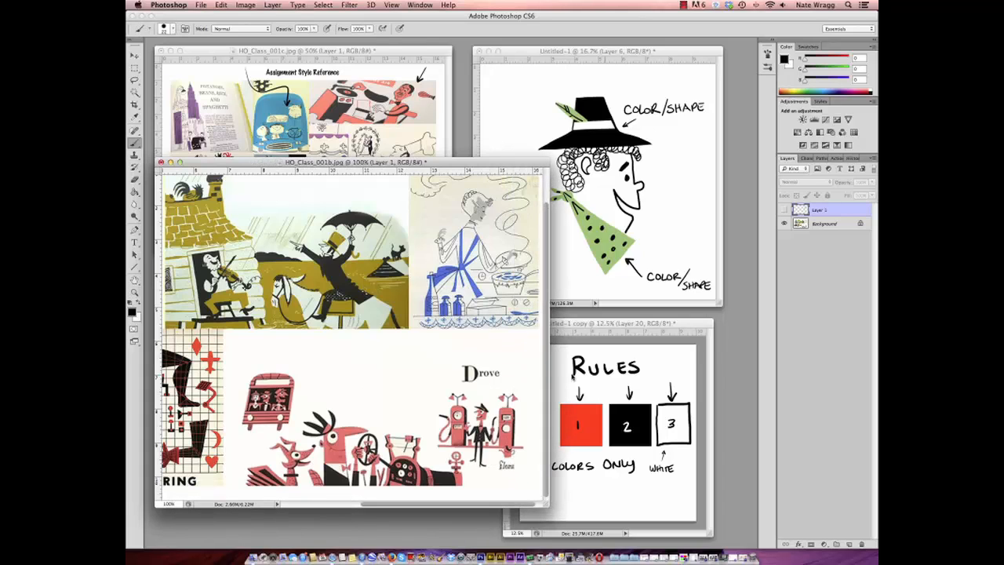
{"action": "left_click", "coordinate": [848, 544]}
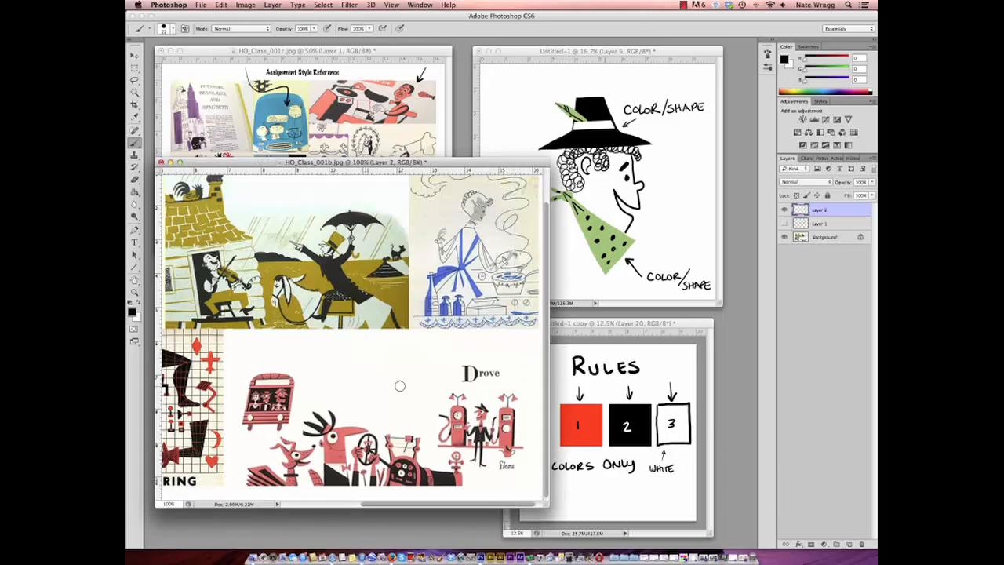
{"action": "mouse_move", "coordinate": [399, 386]}
{"action": "left_mouse_down"}
{"action": "mouse_move", "coordinate": [386, 420]}
{"action": "mouse_move", "coordinate": [399, 407]}
{"action": "left_mouse_up"}
{"action": "mouse_move", "coordinate": [353, 383]}
{"action": "left_mouse_down"}
{"action": "mouse_move", "coordinate": [333, 349]}
{"action": "mouse_move", "coordinate": [345, 351]}
{"action": "left_mouse_up"}
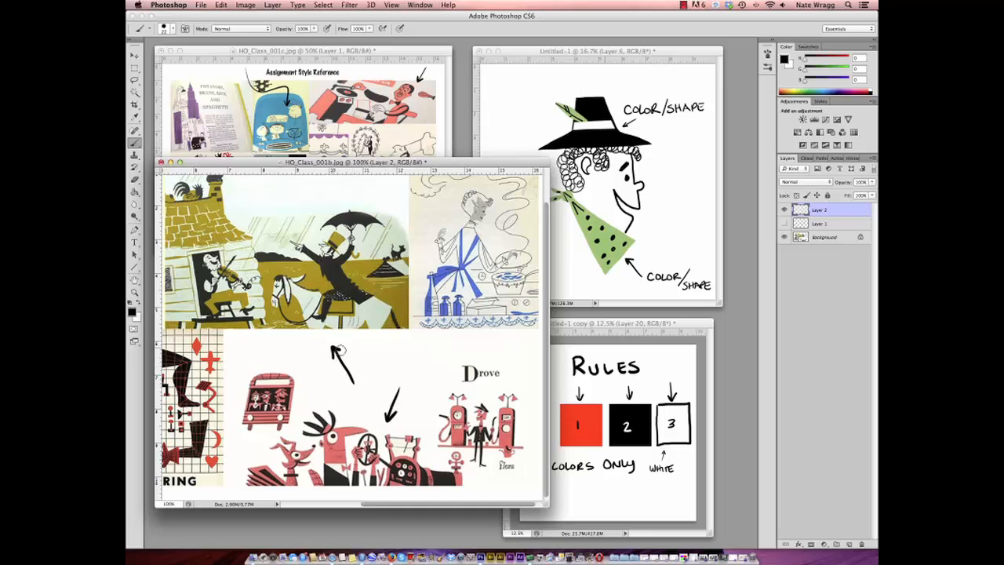
{"action": "mouse_move", "coordinate": [404, 365]}
{"action": "left_mouse_down"}
{"action": "mouse_move", "coordinate": [432, 340]}
{"action": "mouse_move", "coordinate": [431, 350]}
{"action": "left_mouse_up"}
{"action": "left_click_drag", "start_coordinate": [372, 385], "coordinate": [392, 381]}
{"action": "mouse_move", "coordinate": [392, 366]}
{"action": "left_mouse_down"}
{"action": "mouse_move", "coordinate": [366, 368]}
{"action": "mouse_move", "coordinate": [372, 385]}
{"action": "mouse_move", "coordinate": [393, 384]}
{"action": "left_mouse_up"}
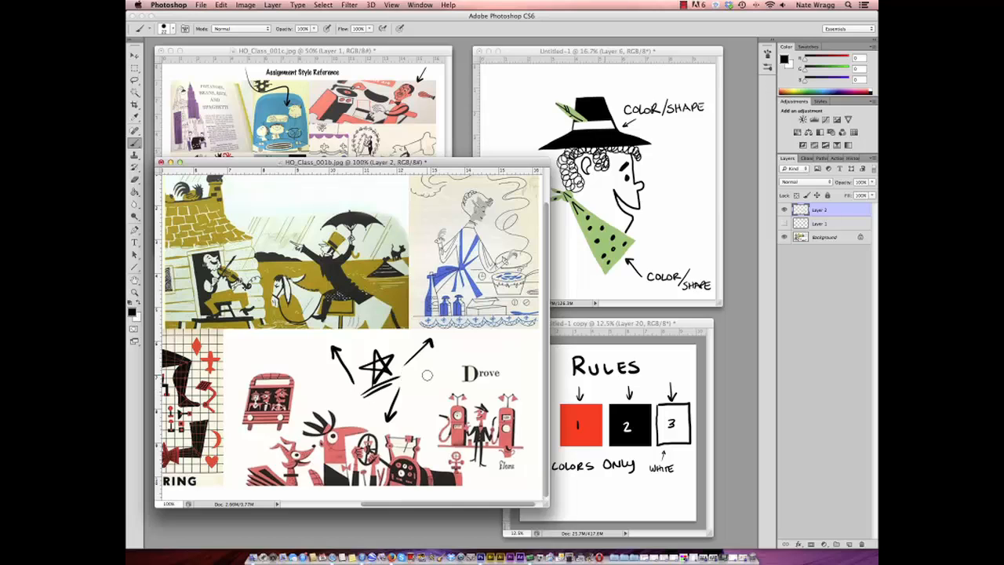
- Hide Layer 2 in HO_Class_001b.jpg, then minimize HO_Class_001b.jpg and HO_Class_001c.jpg
{"action": "left_click", "coordinate": [784, 210]}
{"action": "left_click", "coordinate": [135, 292]}
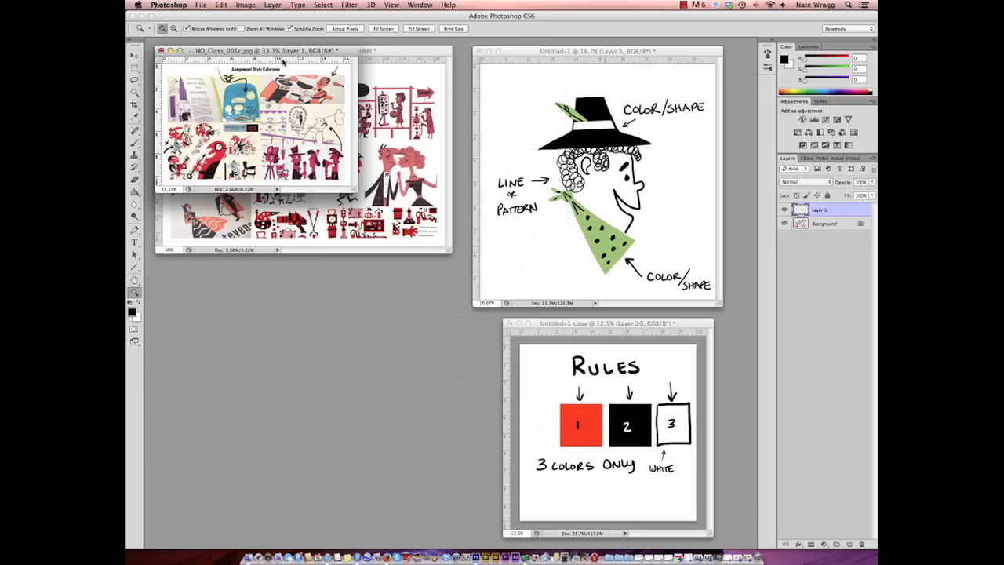
{"action": "left_click_drag", "start_coordinate": [284, 63], "coordinate": [299, 349]}
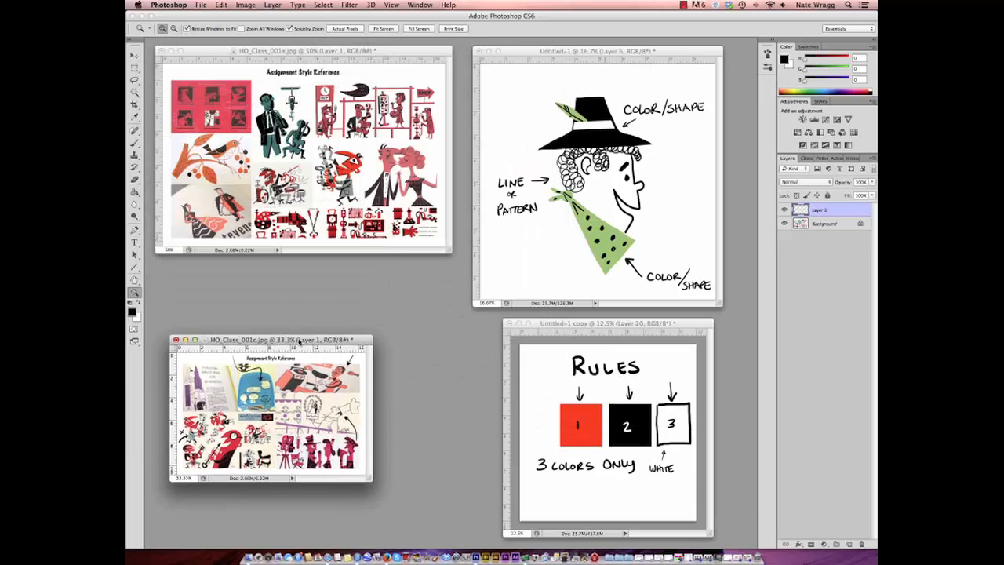
{"action": "left_click", "coordinate": [186, 340]}
- Enlarge HO_Class_001a.jpg to 100%, brush black marks around the kissing couple on a new layer, and hide that layer
{"action": "left_click", "coordinate": [374, 182]}
{"action": "left_click", "coordinate": [389, 194]}
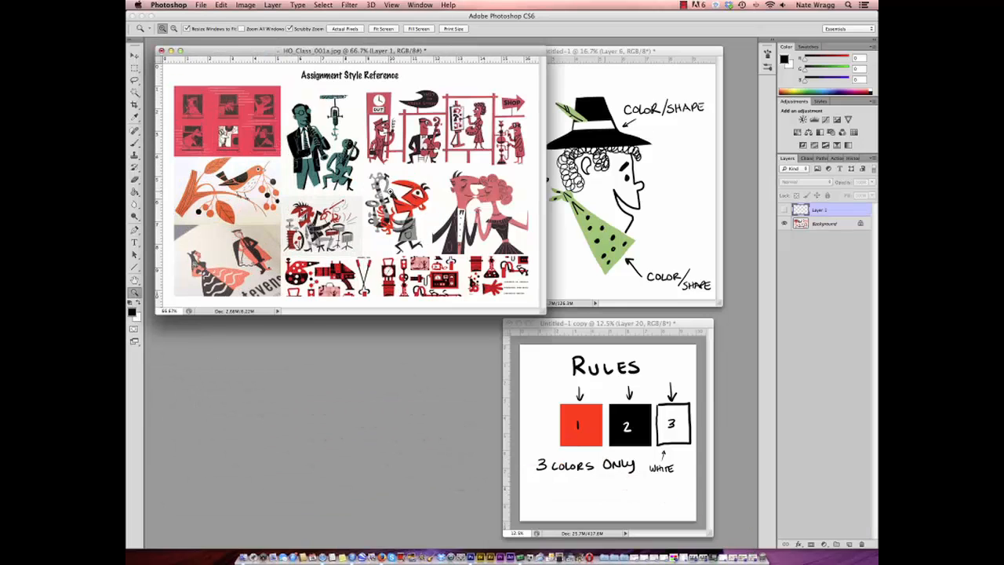
{"action": "left_click", "coordinate": [426, 199]}
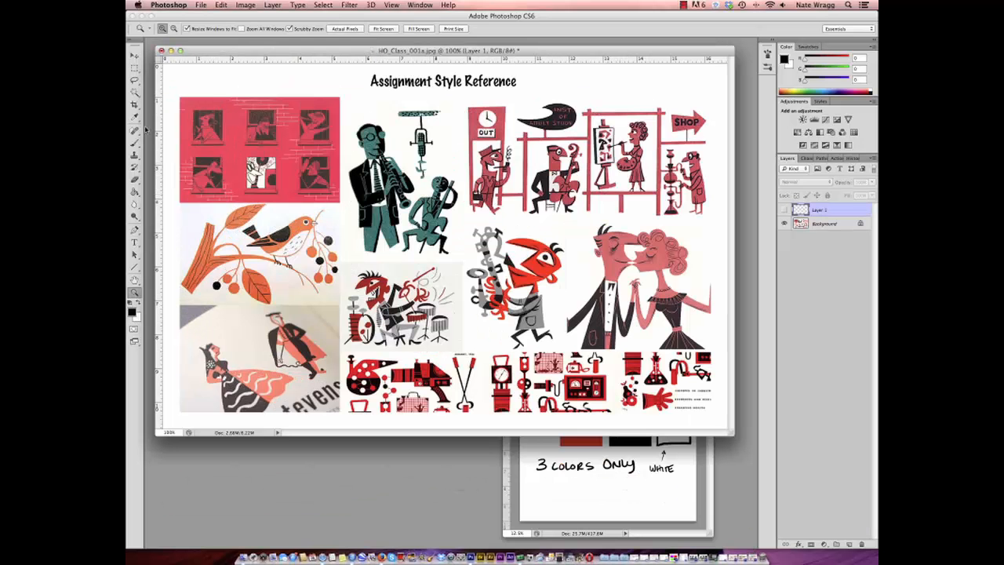
{"action": "left_click", "coordinate": [134, 143]}
{"action": "left_click", "coordinate": [166, 29]}
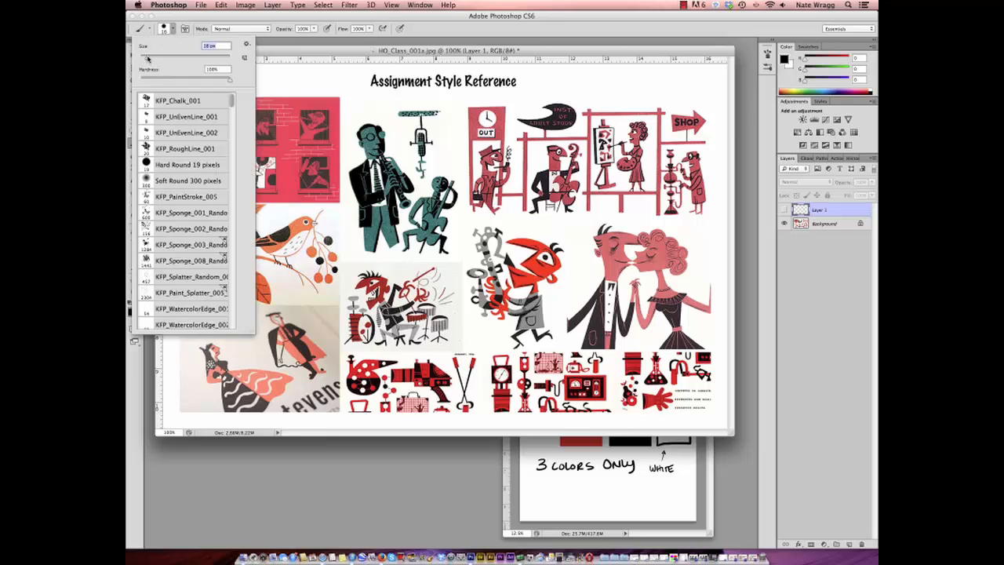
{"action": "left_click", "coordinate": [850, 544]}
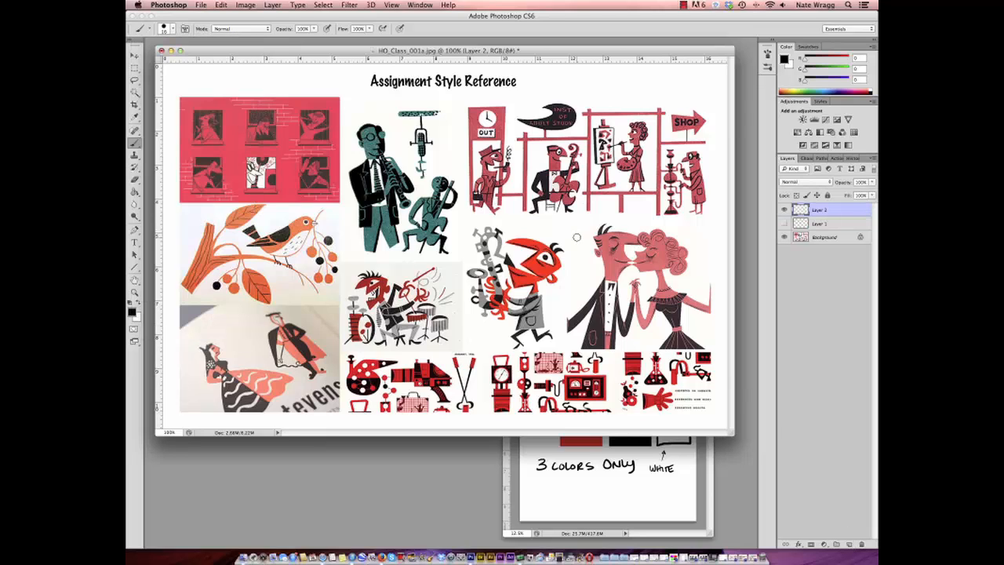
{"action": "mouse_move", "coordinate": [632, 222]}
{"action": "left_mouse_down"}
{"action": "mouse_move", "coordinate": [639, 204]}
{"action": "mouse_move", "coordinate": [650, 220]}
{"action": "mouse_move", "coordinate": [642, 225]}
{"action": "left_mouse_up"}
{"action": "mouse_move", "coordinate": [566, 288]}
{"action": "left_mouse_down"}
{"action": "mouse_move", "coordinate": [542, 316]}
{"action": "mouse_move", "coordinate": [573, 285]}
{"action": "left_mouse_up"}
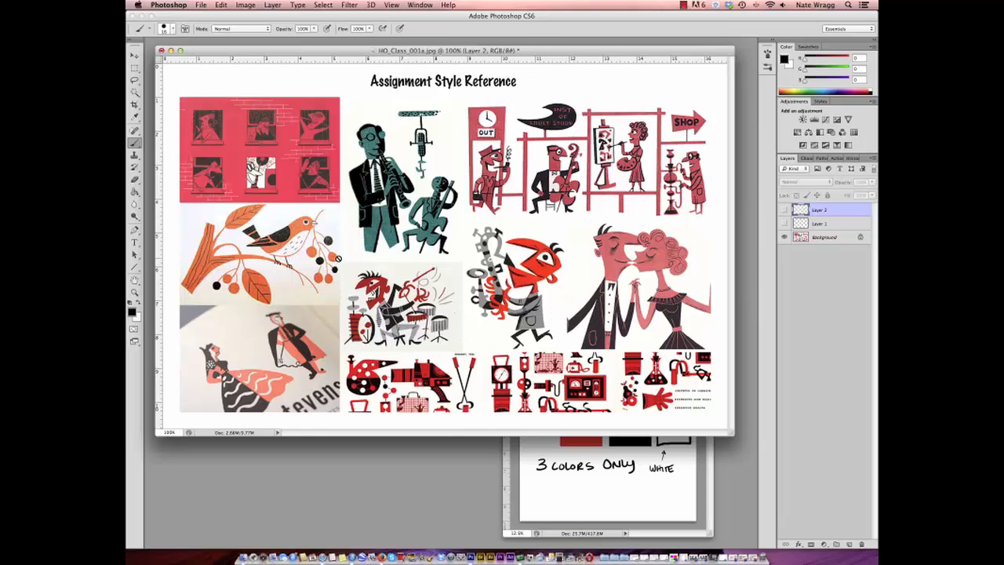
- Zoom HO_Class_001a.jpg out to 50% and minimize it
{"action": "left_click", "coordinate": [135, 292]}
{"action": "left_click", "coordinate": [369, 239], "text": "alt"}
{"action": "left_click", "coordinate": [354, 169], "text": "alt"}
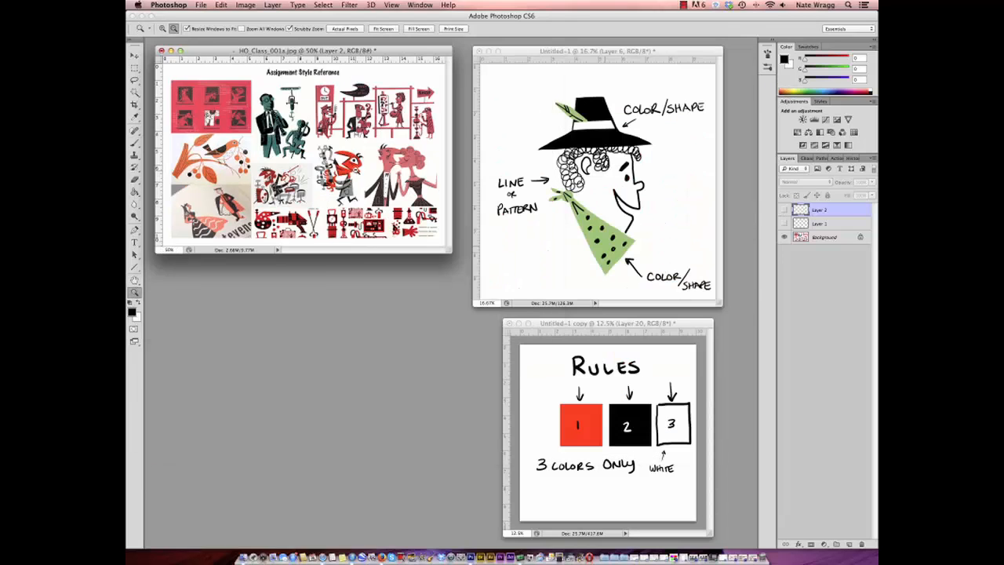
{"action": "left_click", "coordinate": [376, 185], "text": "alt"}
{"action": "left_click", "coordinate": [172, 52]}
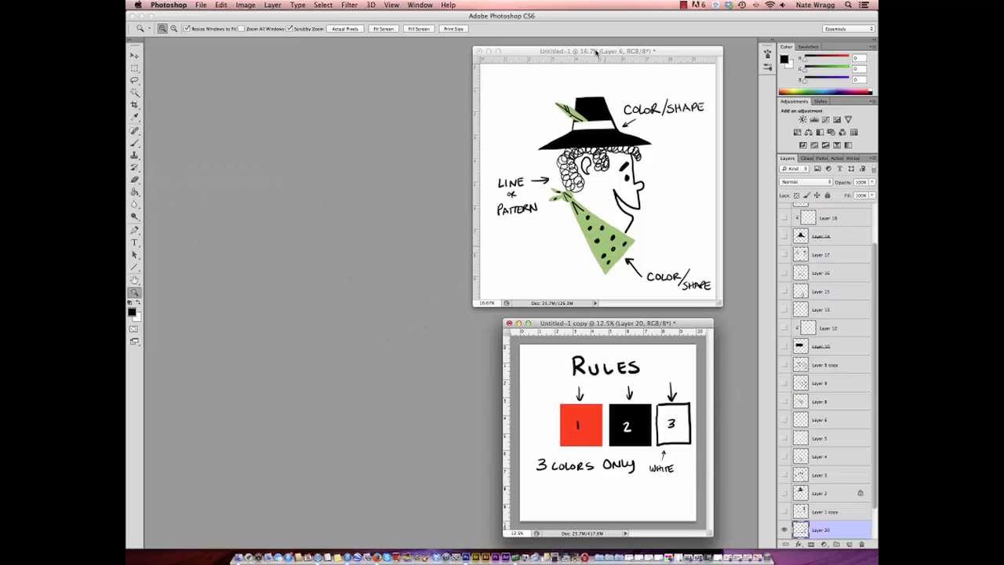
- Zoom the hatted-head sketch out to 12.5% and move its window directly above the RULES document
{"action": "left_click", "coordinate": [640, 143], "text": "alt"}
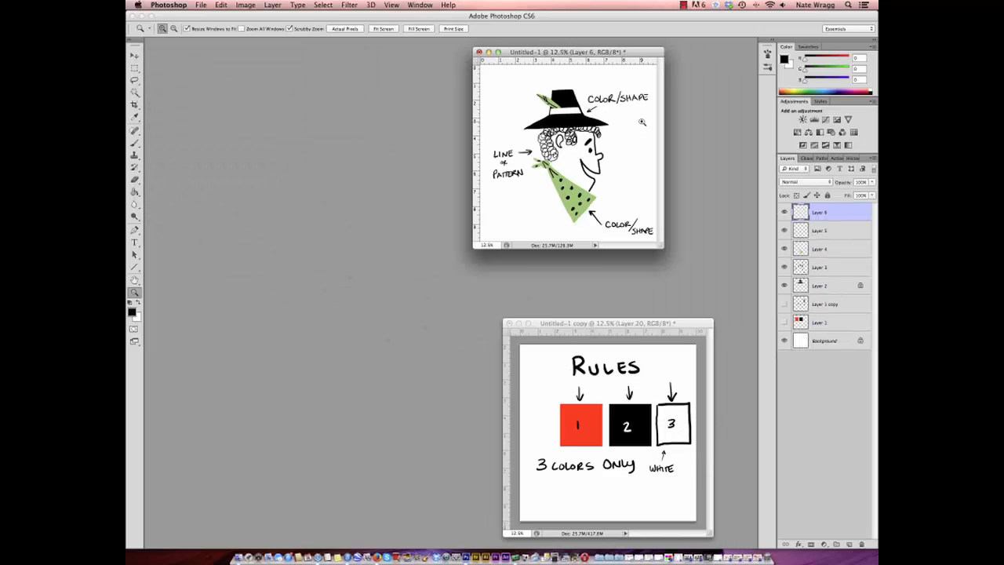
{"action": "left_click_drag", "start_coordinate": [615, 52], "coordinate": [654, 105]}
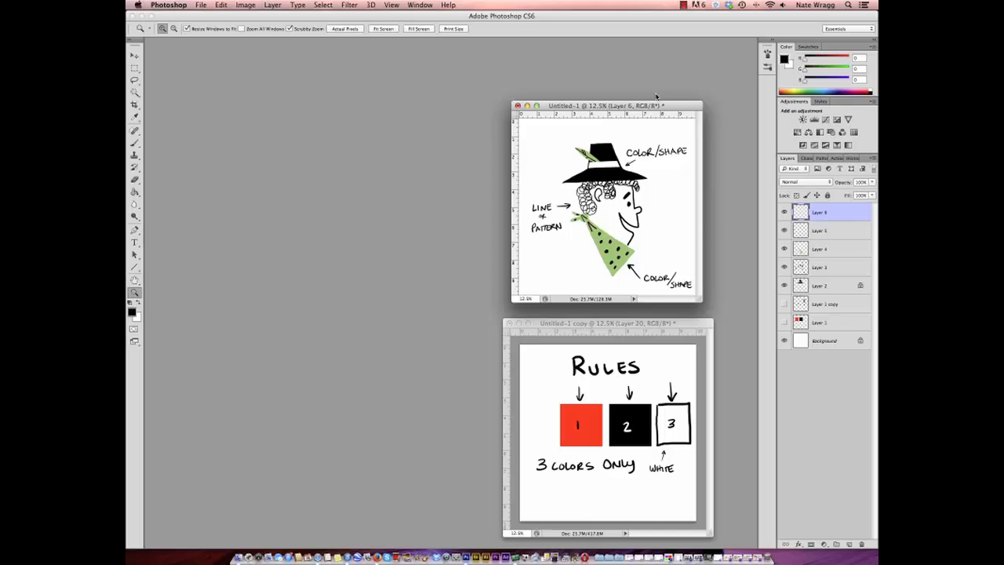
{"action": "left_click", "coordinate": [684, 6]}
{"action": "left_click", "coordinate": [705, 25]}
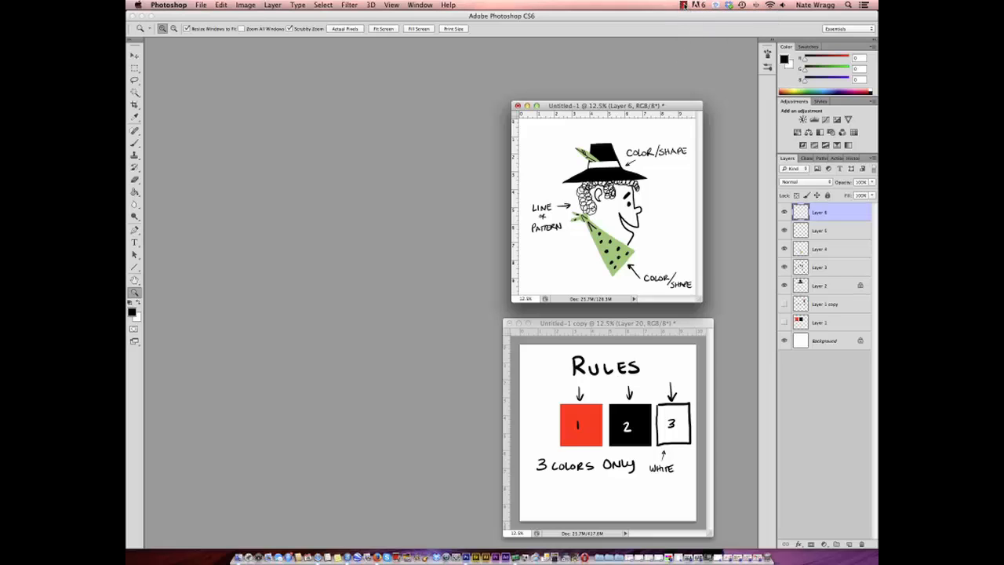
{"action": "left_click", "coordinate": [685, 6]}
{"action": "left_click", "coordinate": [696, 20]}
- Hide the RULES heading on Layer 7 of the copy document, and minimize both the hatted-head and rules documents
{"action": "left_click", "coordinate": [527, 105]}
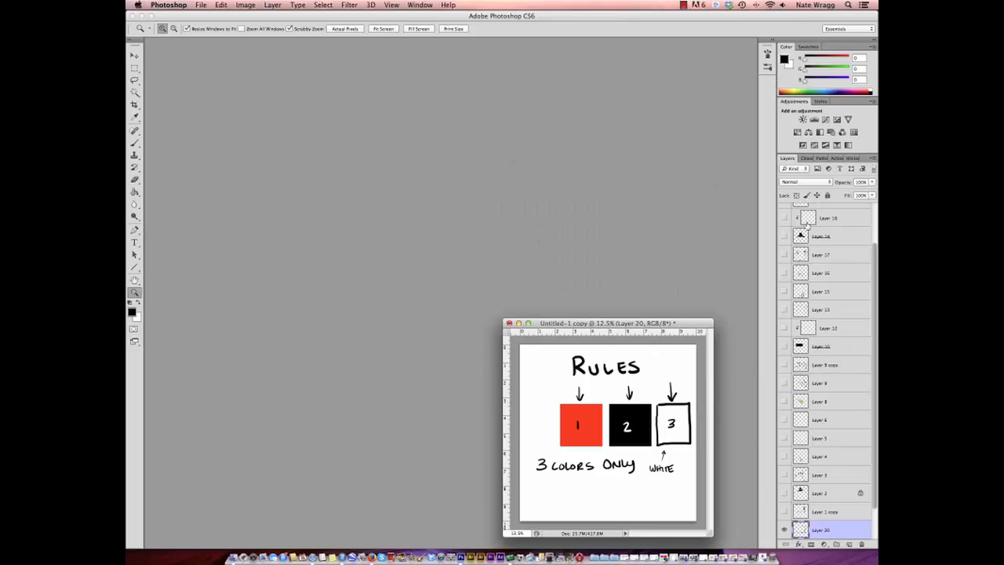
{"action": "scroll", "coordinate": [800, 235], "scroll_direction": "up", "scroll_amount": 3}
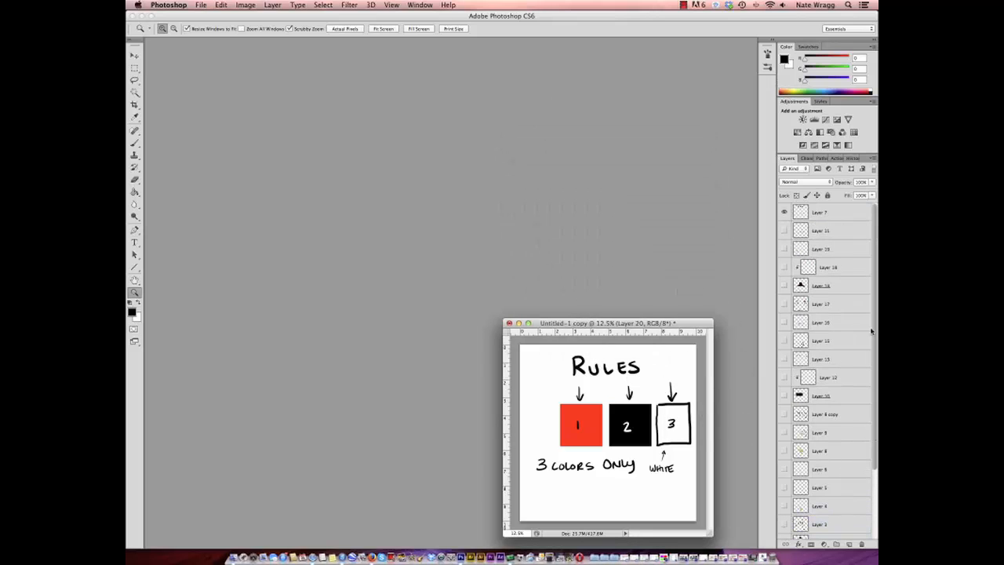
{"action": "left_click", "coordinate": [784, 213]}
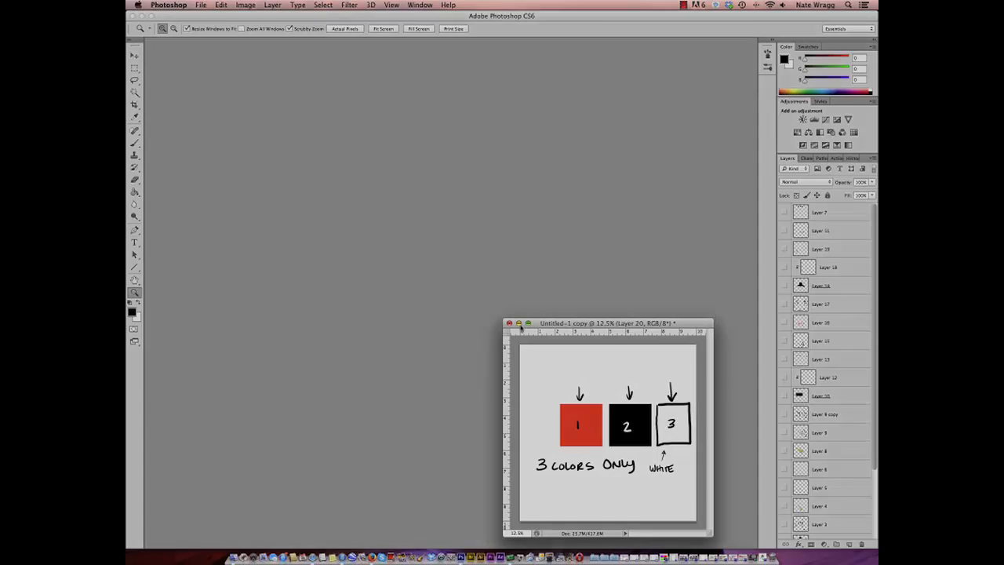
{"action": "left_click", "coordinate": [518, 324]}
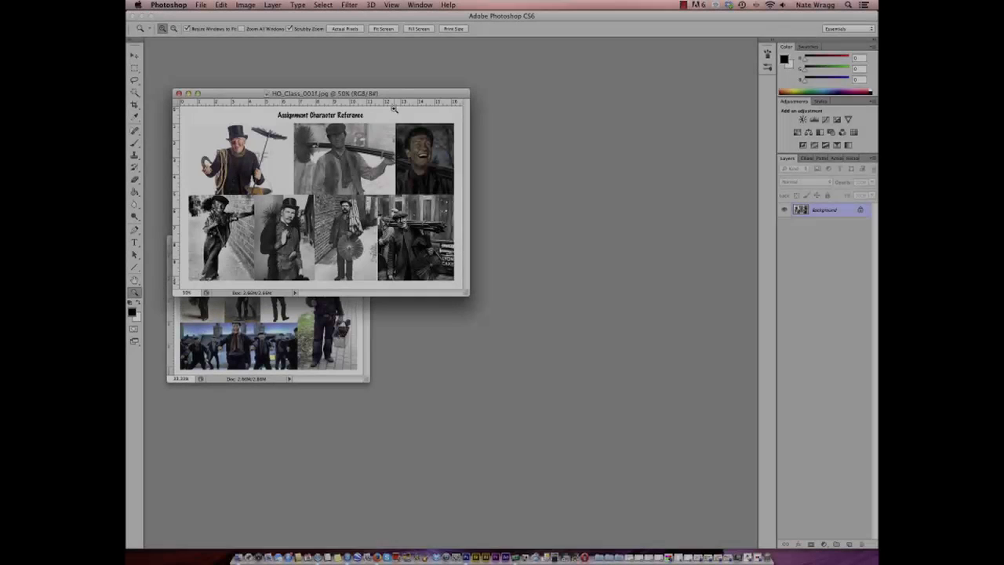
- Zoom HO_Class_001f.jpg and HO_Class_001e.jpg to 50% and stack their windows with HO_Class_001f.jpg above
{"action": "left_click_drag", "start_coordinate": [406, 94], "coordinate": [385, 51]}
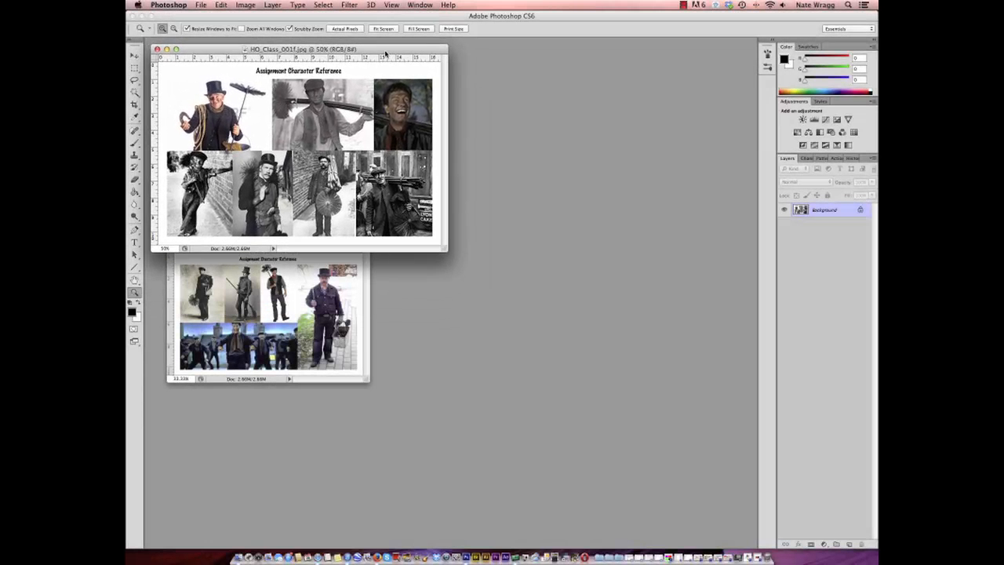
{"action": "left_click", "coordinate": [293, 291]}
{"action": "left_click", "coordinate": [306, 282]}
{"action": "left_click_drag", "start_coordinate": [340, 243], "coordinate": [325, 263]}
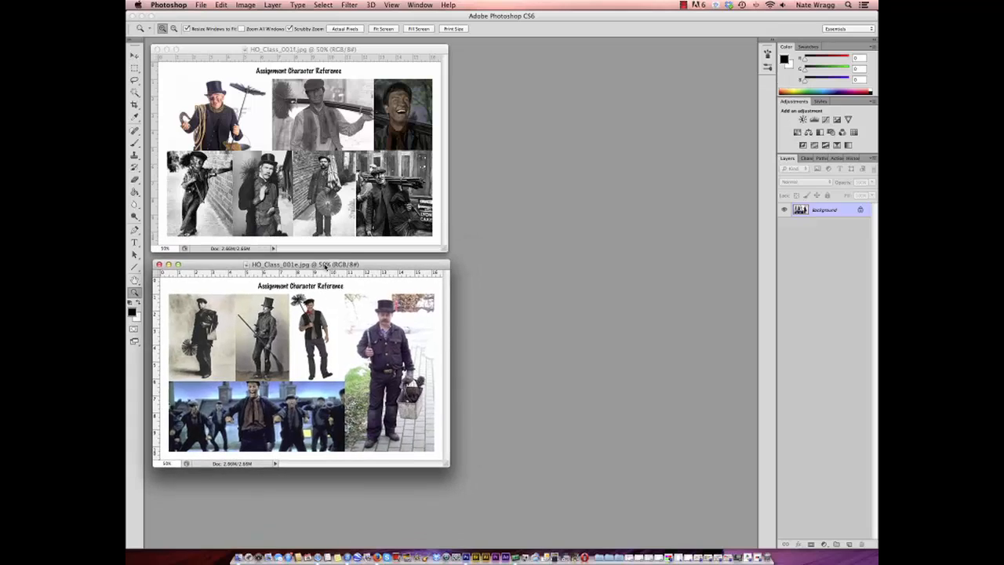
- Restore the minimized Untitled-1 hatted-head sketch and duplicate the document
{"action": "left_click", "coordinate": [751, 558]}
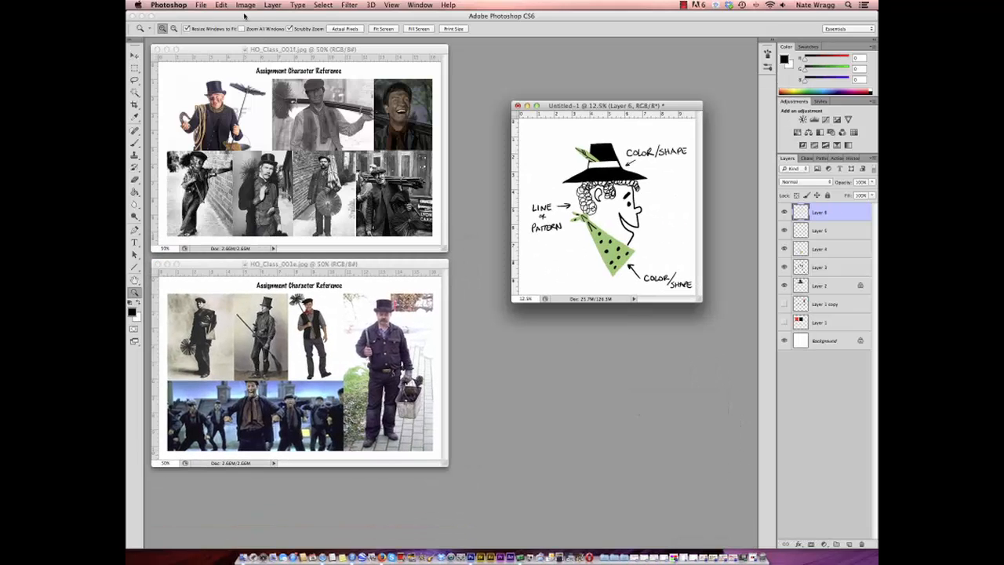
{"action": "left_click", "coordinate": [246, 5]}
{"action": "left_click", "coordinate": [266, 154]}
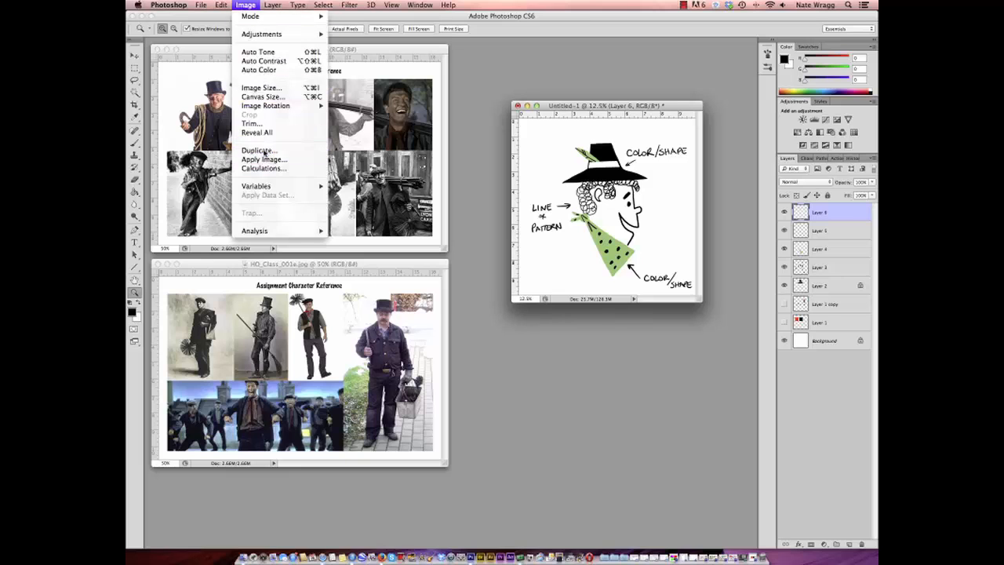
{"action": "left_click", "coordinate": [597, 259]}
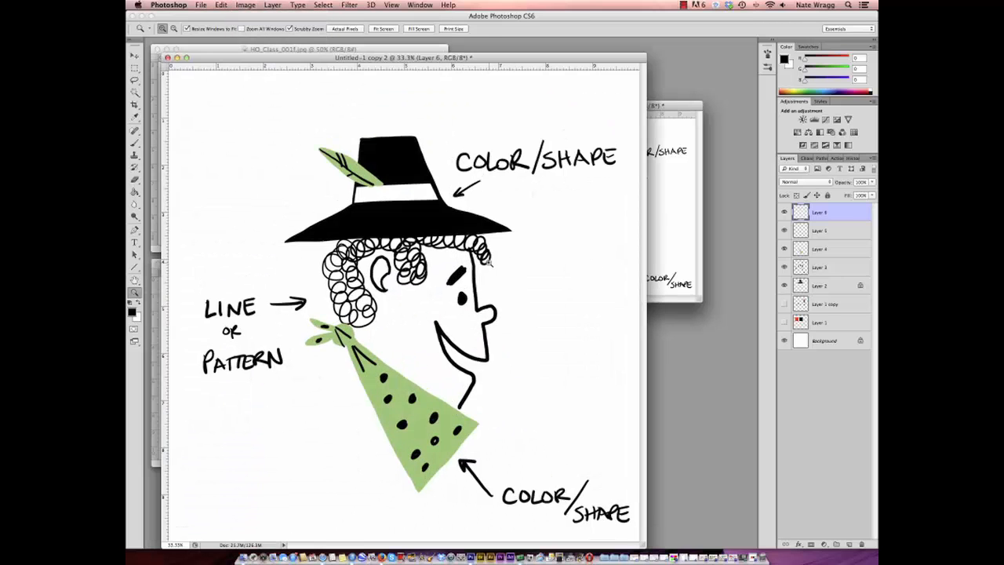
- Zoom the duplicate sketch out to 16.7%, minimize the original, and place the duplicate beside the two character references
{"action": "left_click", "coordinate": [413, 287], "text": "alt"}
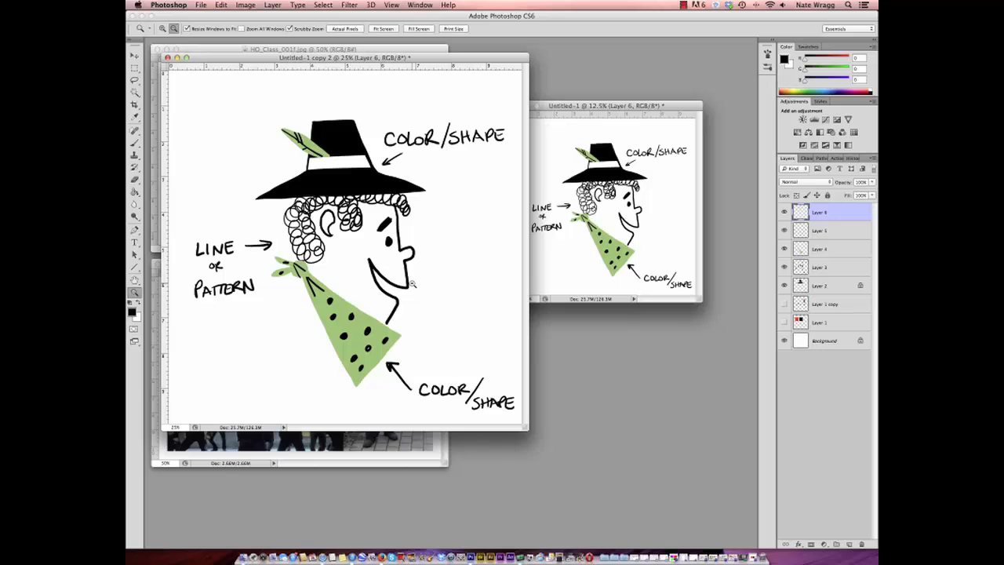
{"action": "left_click", "coordinate": [411, 284], "text": "alt"}
{"action": "left_click", "coordinate": [530, 105]}
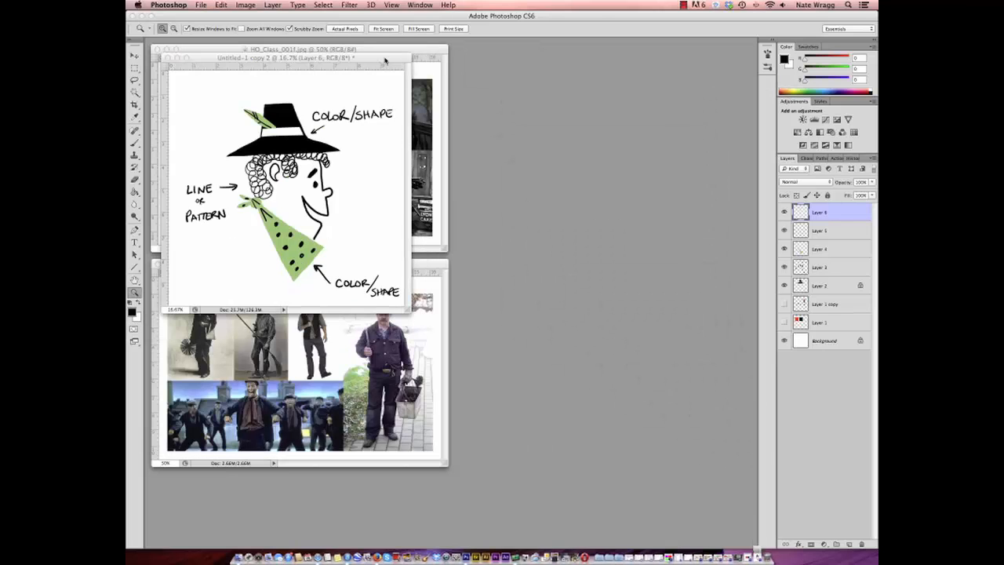
{"action": "left_click_drag", "start_coordinate": [384, 60], "coordinate": [687, 142]}
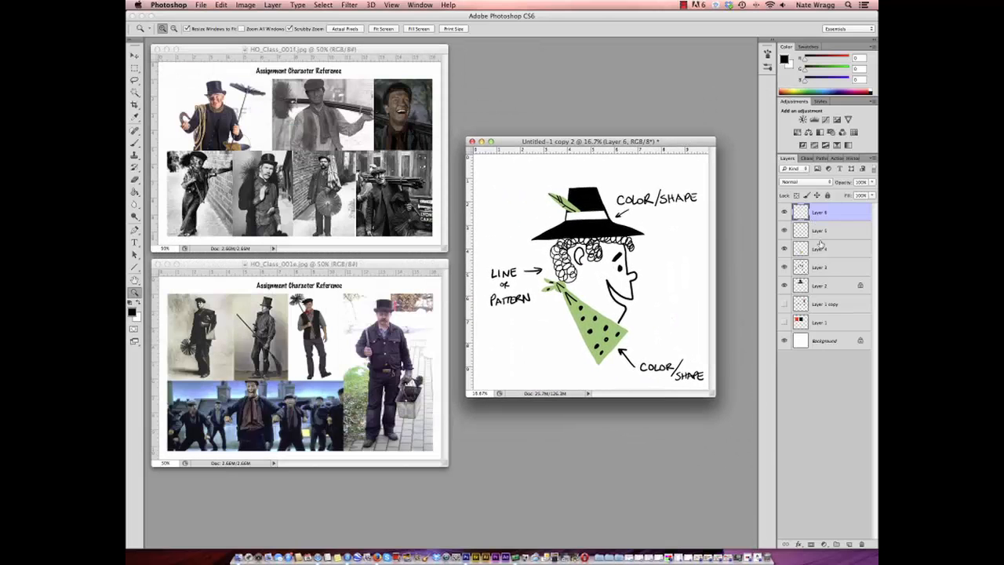
- Delete every layer above the Background in the duplicate sketch to leave a blank canvas
{"action": "left_click", "coordinate": [820, 323], "text": "shift"}
{"action": "left_click_drag", "start_coordinate": [825, 219], "coordinate": [861, 541]}
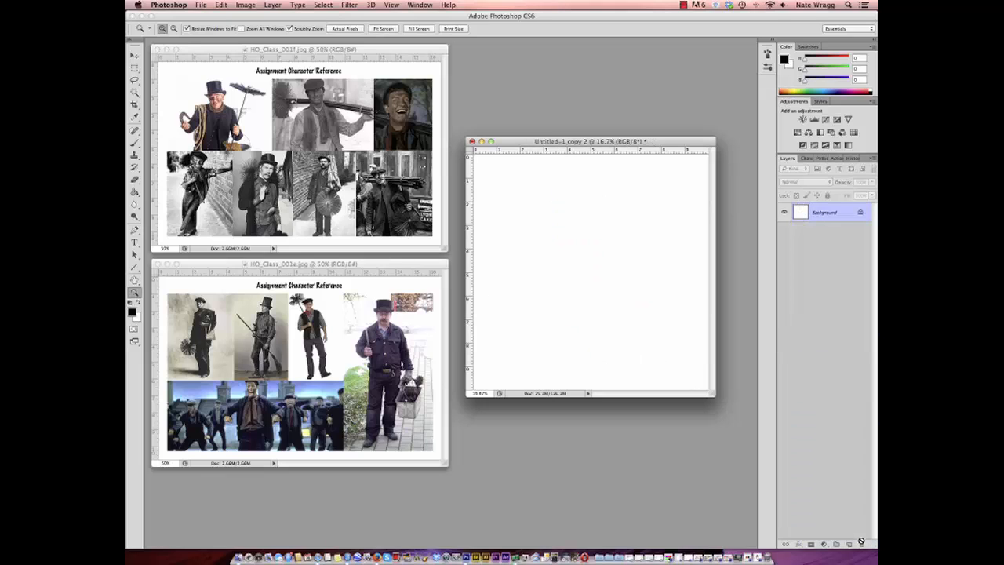
{"action": "left_click", "coordinate": [683, 5]}
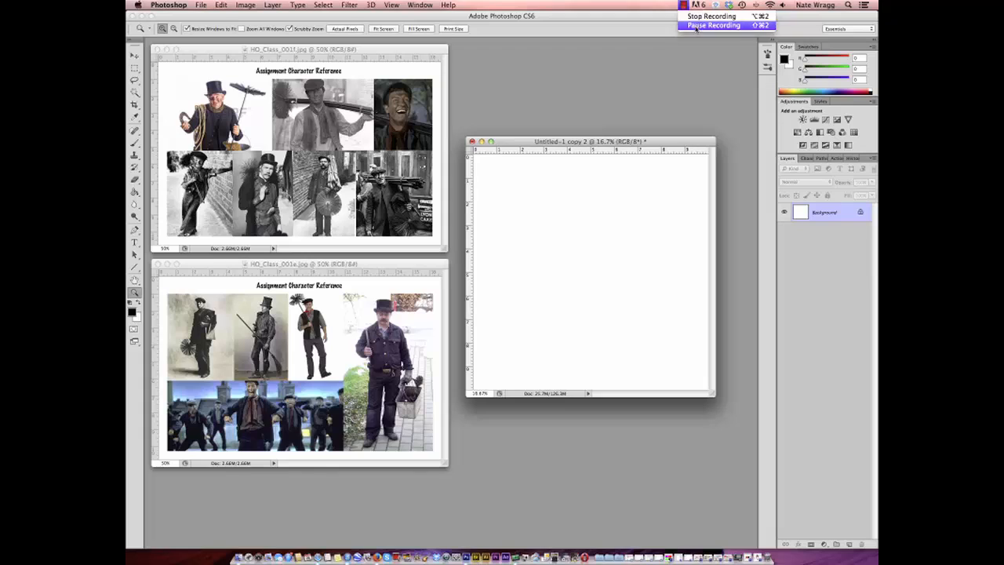
{"action": "left_click", "coordinate": [696, 26]}
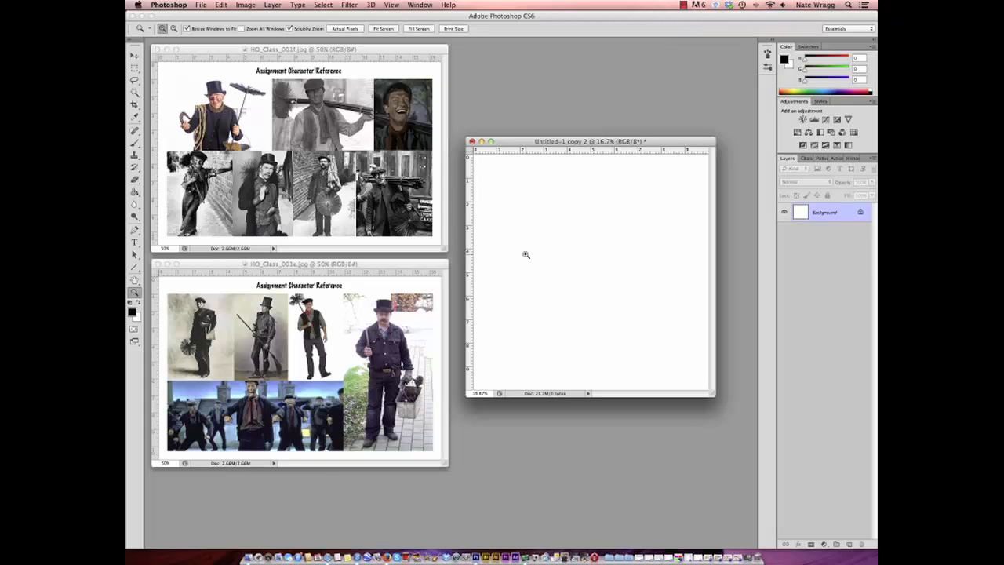
- Enlarge the blank canvas's window to leave a margin around the page, and zoom HO_Class_001e.jpg in to 100%
{"action": "left_click", "coordinate": [134, 144]}
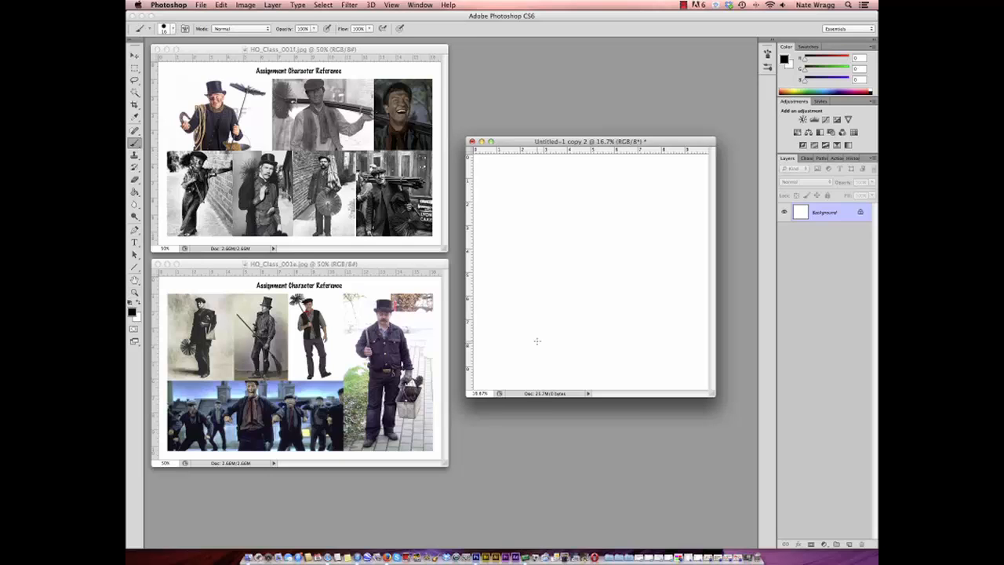
{"action": "left_click_drag", "start_coordinate": [712, 396], "coordinate": [733, 436]}
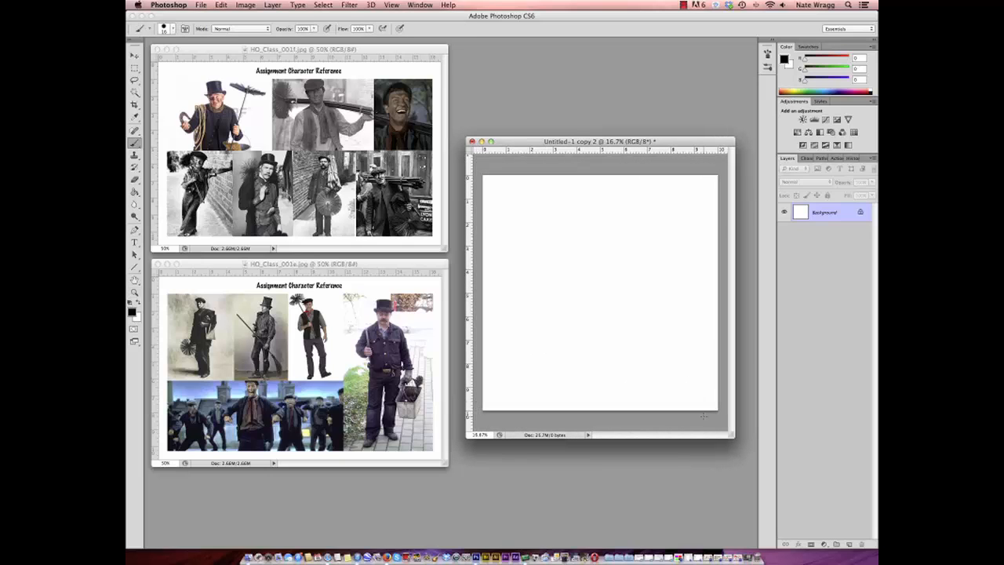
{"action": "left_click", "coordinate": [134, 293]}
{"action": "left_click", "coordinate": [306, 394]}
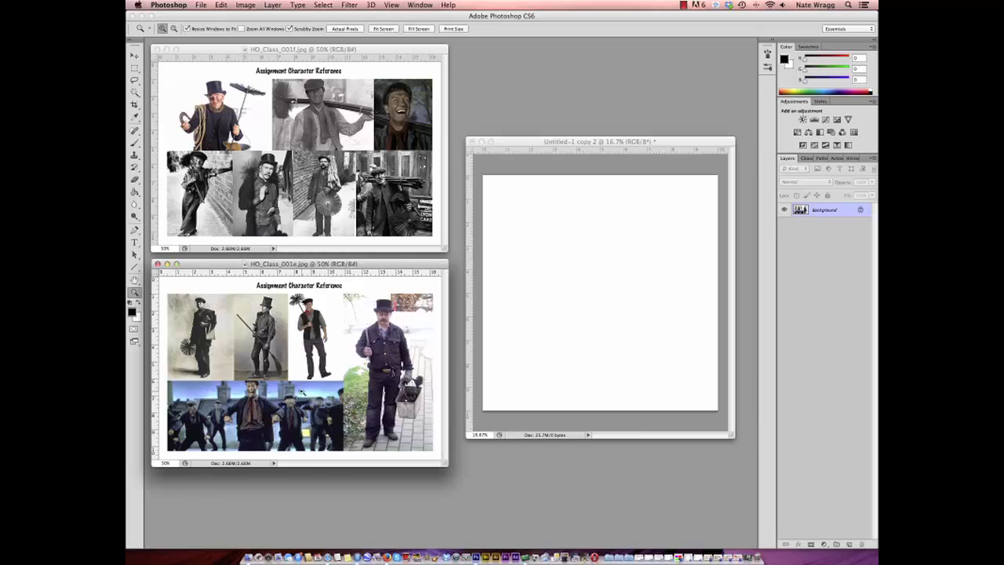
{"action": "left_click", "coordinate": [307, 394]}
{"action": "left_click", "coordinate": [355, 392]}
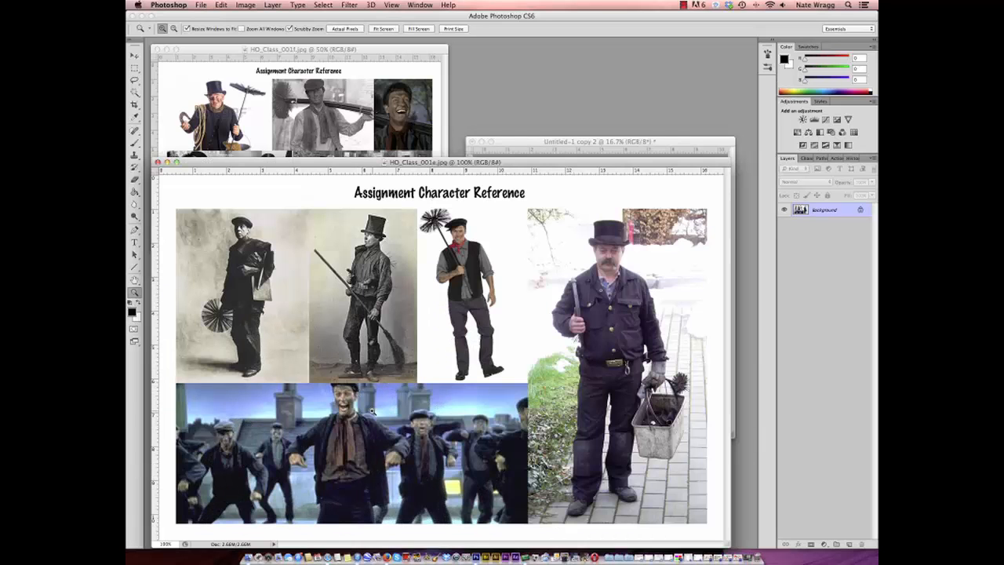
- Add a new layer to HO_Class_001e.jpg and prepare a slightly smaller brush in bright red (RGB 255, 21, 3)
{"action": "left_click", "coordinate": [849, 545]}
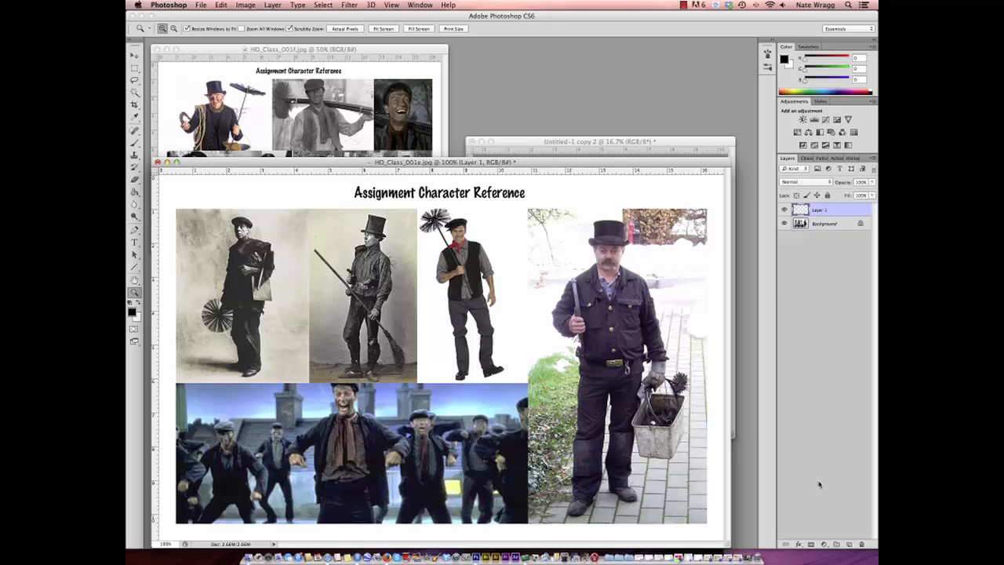
{"action": "key", "text": "b"}
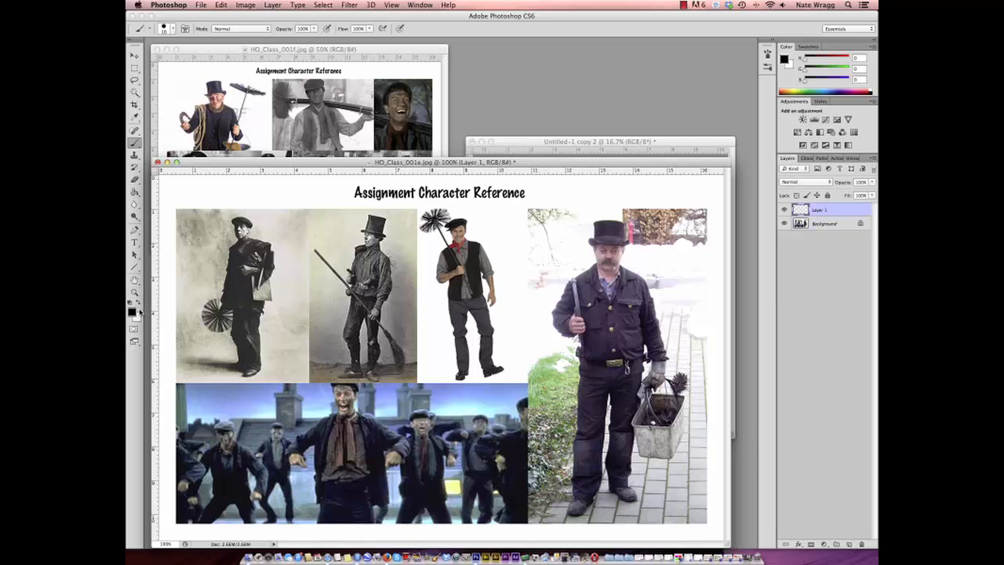
{"action": "left_click", "coordinate": [132, 311]}
{"action": "left_click_drag", "start_coordinate": [551, 300], "coordinate": [551, 284]}
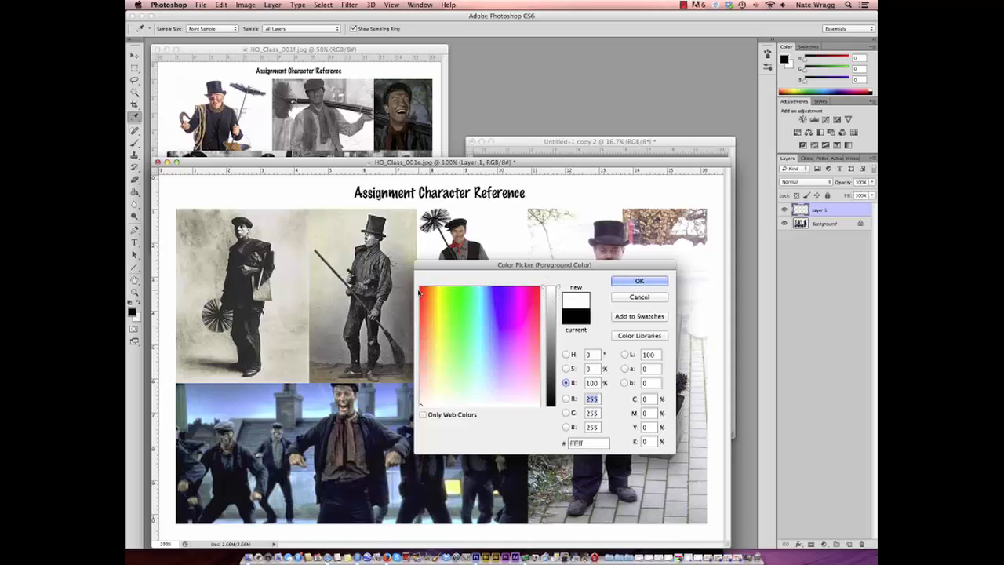
{"action": "left_click", "coordinate": [421, 288]}
{"action": "left_click", "coordinate": [637, 283]}
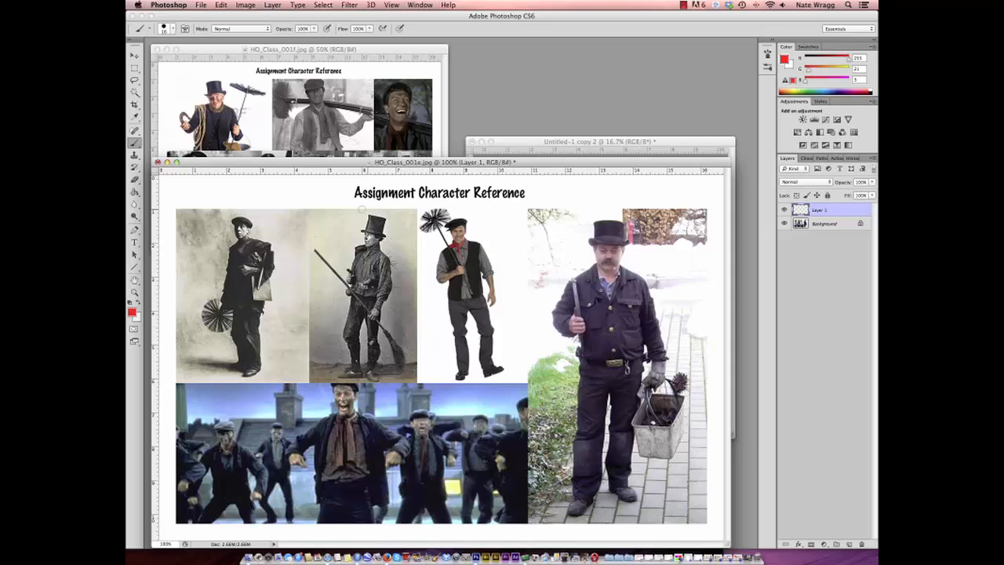
{"action": "left_click", "coordinate": [171, 29]}
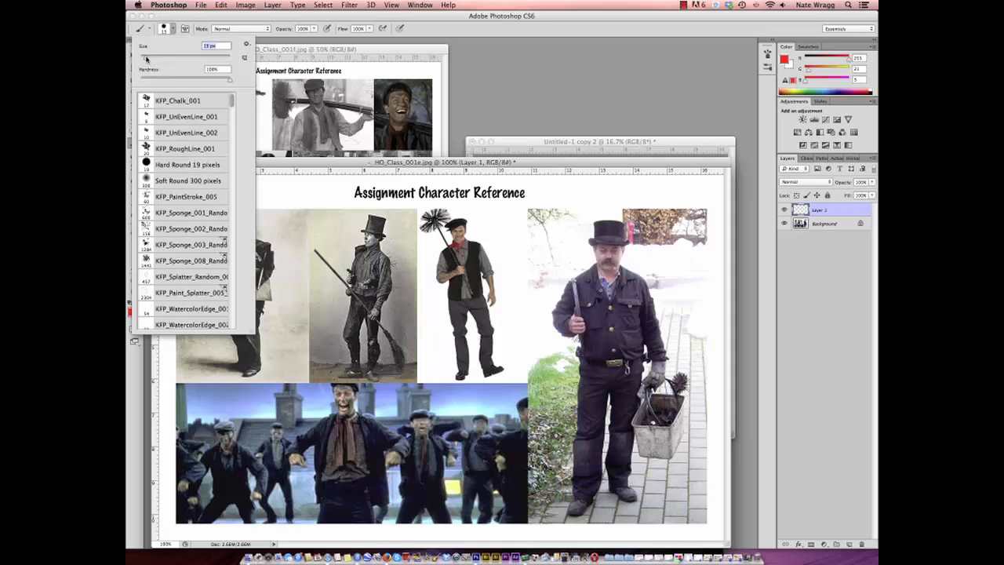
{"action": "left_click", "coordinate": [357, 165]}
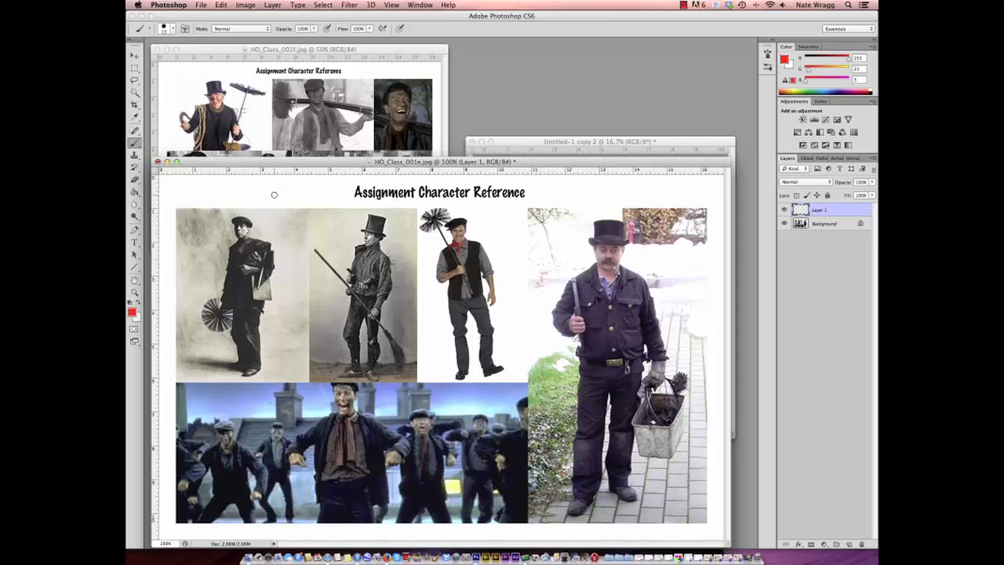
- Brush red arrows pointing at the cap, top hat, broom and round chimney brush in the first two sweep photos
{"action": "left_click_drag", "start_coordinate": [270, 188], "coordinate": [258, 212]}
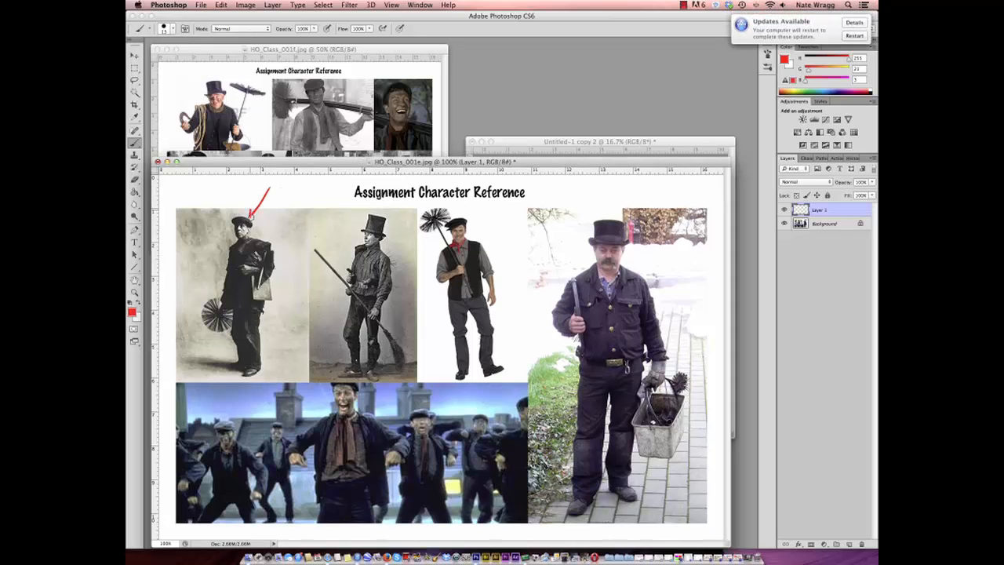
{"action": "mouse_move", "coordinate": [336, 197]}
{"action": "left_mouse_down"}
{"action": "mouse_move", "coordinate": [358, 224]}
{"action": "mouse_move", "coordinate": [359, 210]}
{"action": "left_mouse_up"}
{"action": "left_click_drag", "start_coordinate": [407, 315], "coordinate": [404, 342]}
{"action": "left_click_drag", "start_coordinate": [404, 342], "coordinate": [409, 331]}
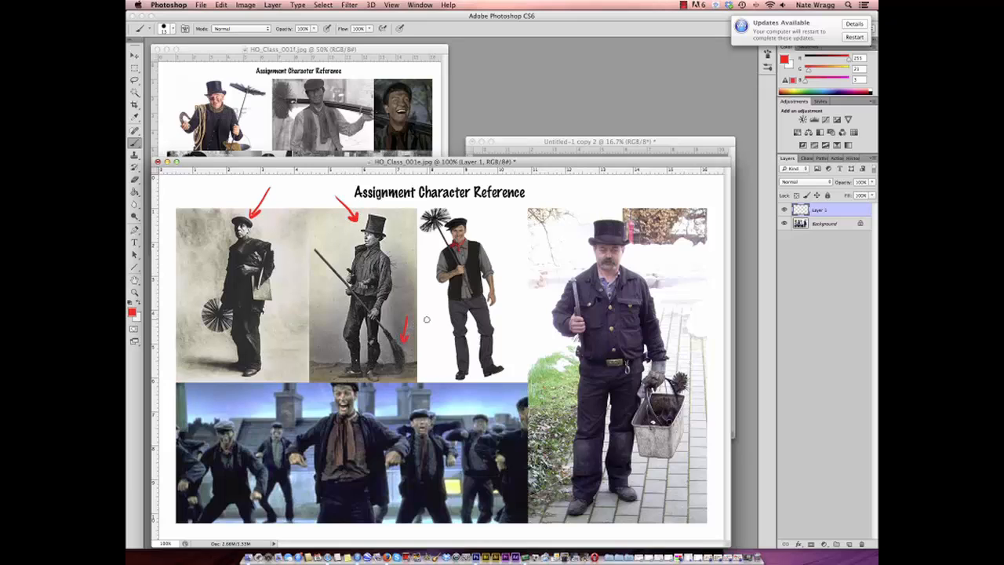
{"action": "left_click_drag", "start_coordinate": [204, 364], "coordinate": [211, 338]}
{"action": "left_click_drag", "start_coordinate": [210, 339], "coordinate": [215, 349]}
- Brush red arrows at the third sweep's head and brush, and at the large sweep's jacket, bucket and bucket brush
{"action": "left_click_drag", "start_coordinate": [493, 218], "coordinate": [487, 233]}
{"action": "left_click_drag", "start_coordinate": [430, 259], "coordinate": [433, 246]}
{"action": "left_click_drag", "start_coordinate": [688, 290], "coordinate": [662, 309]}
{"action": "left_click_drag", "start_coordinate": [661, 302], "coordinate": [675, 311]}
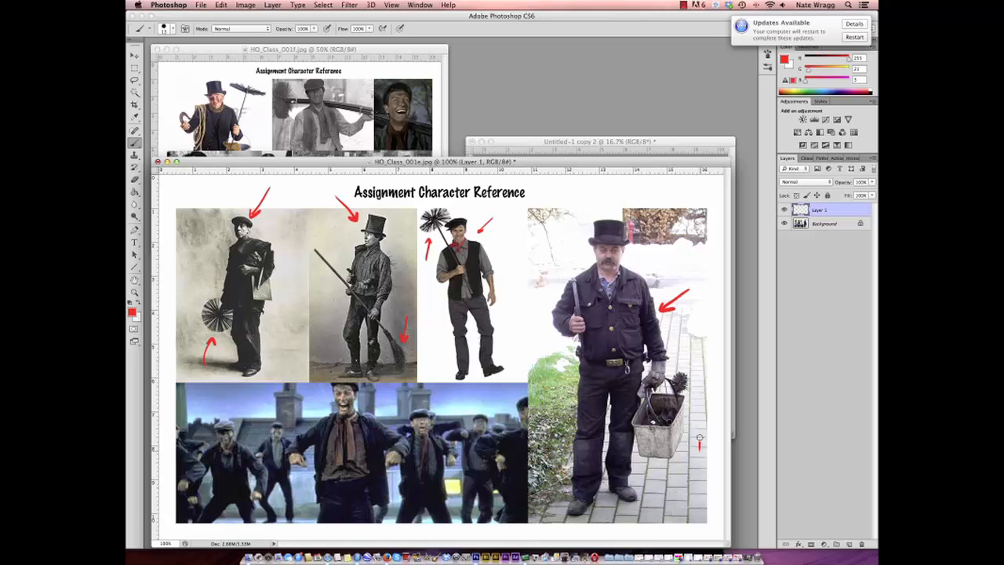
{"action": "left_click_drag", "start_coordinate": [699, 443], "coordinate": [691, 399]}
{"action": "mouse_move", "coordinate": [687, 407]}
{"action": "left_mouse_down"}
{"action": "mouse_move", "coordinate": [691, 397]}
{"action": "mouse_move", "coordinate": [697, 404]}
{"action": "left_mouse_up"}
{"action": "left_click_drag", "start_coordinate": [657, 495], "coordinate": [657, 461]}
{"action": "left_click_drag", "start_coordinate": [657, 461], "coordinate": [663, 471]}
- Bring HO_Class_001f.jpg to the front, zoom it in to 100%, and switch back to the Brush tool
{"action": "left_click", "coordinate": [385, 53]}
{"action": "key", "text": "z"}
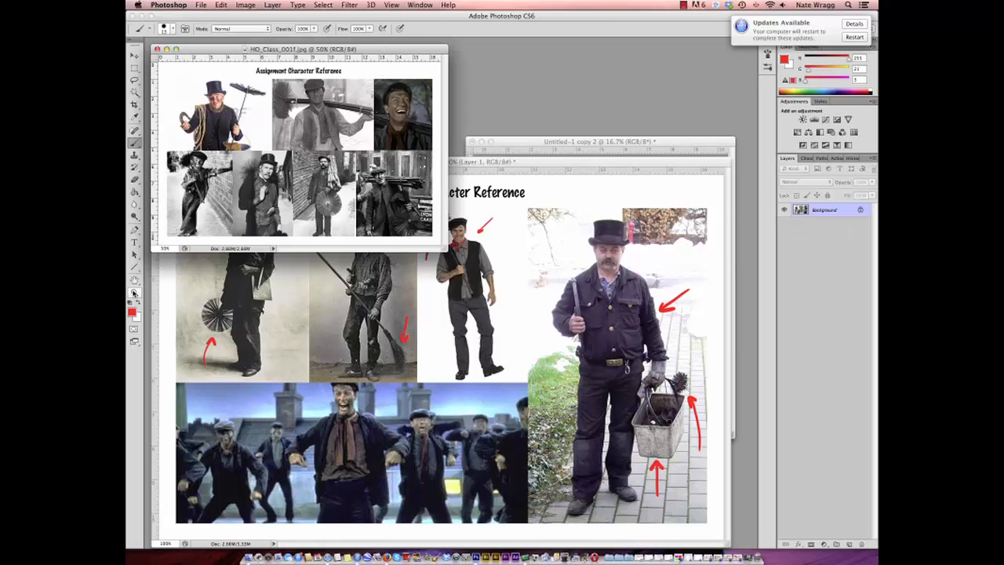
{"action": "left_click", "coordinate": [314, 185]}
{"action": "left_click", "coordinate": [403, 164]}
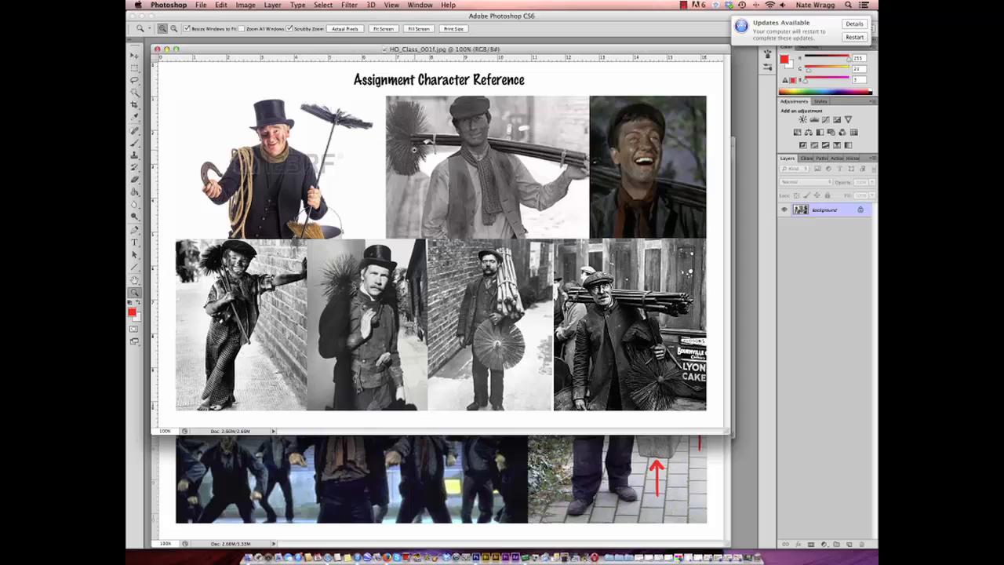
{"action": "key", "text": "b"}
{"action": "left_click_drag", "start_coordinate": [211, 109], "coordinate": [232, 133]}
{"action": "left_click", "coordinate": [224, 5]}
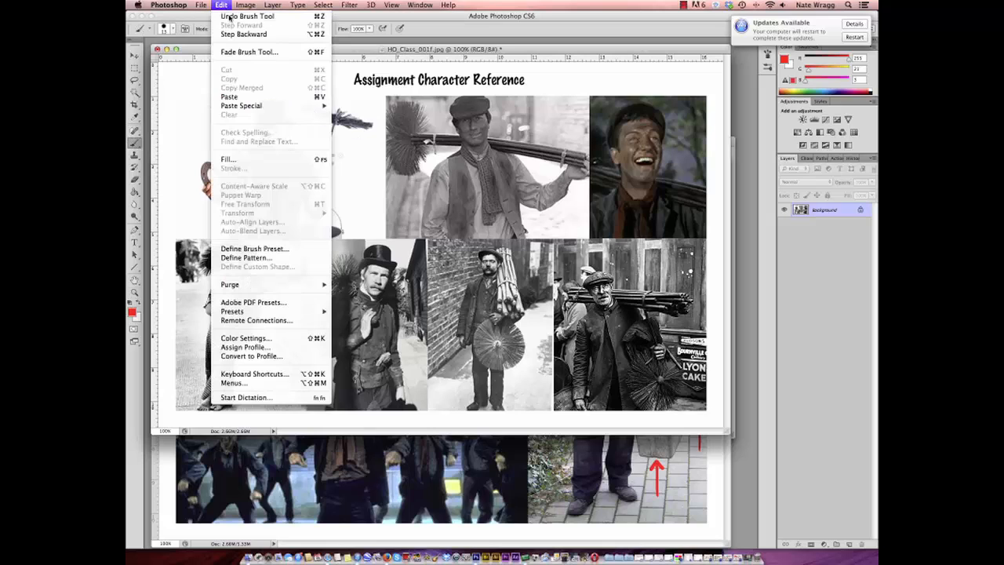
{"action": "left_click", "coordinate": [232, 14]}
- On a new layer in HO_Class_001f.jpg, brush red arrows at the rope, chimney brushes and rod bundles, and mark two mustaches
{"action": "left_click", "coordinate": [848, 544]}
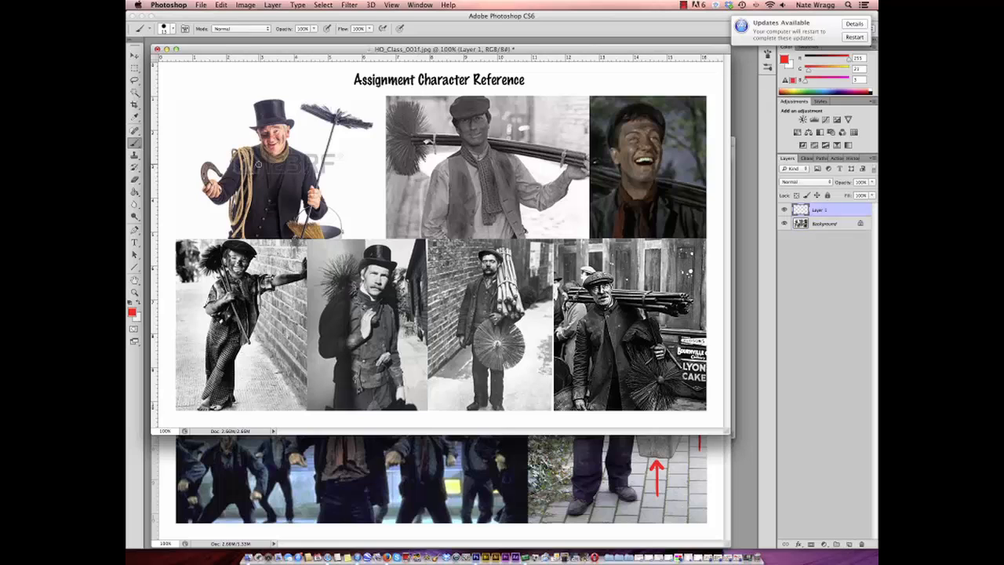
{"action": "mouse_move", "coordinate": [211, 107]}
{"action": "left_mouse_down"}
{"action": "mouse_move", "coordinate": [235, 140]}
{"action": "mouse_move", "coordinate": [240, 126]}
{"action": "left_mouse_up"}
{"action": "mouse_move", "coordinate": [373, 151]}
{"action": "left_mouse_down"}
{"action": "mouse_move", "coordinate": [366, 164]}
{"action": "mouse_move", "coordinate": [373, 134]}
{"action": "left_mouse_up"}
{"action": "left_click_drag", "start_coordinate": [541, 253], "coordinate": [527, 274]}
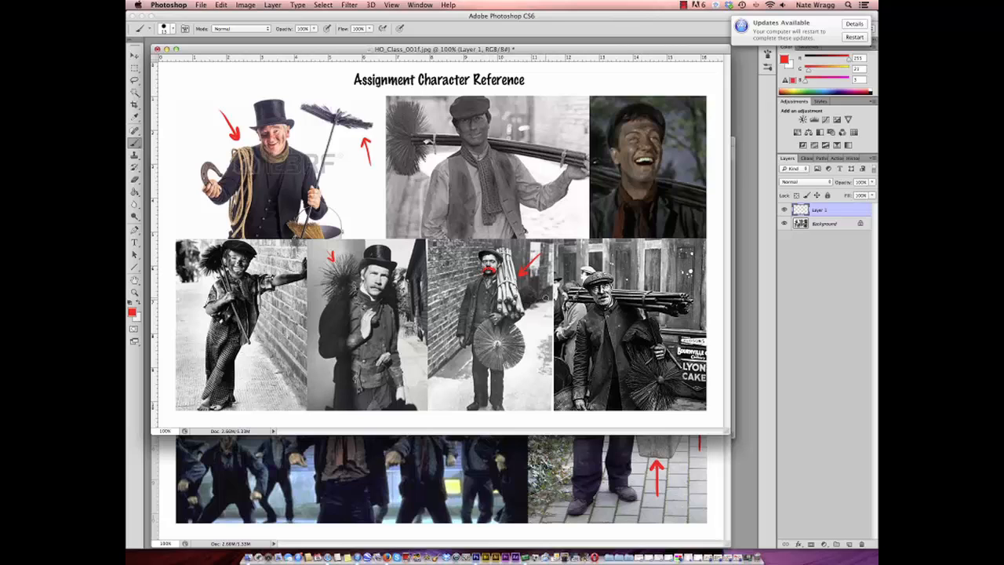
{"action": "left_click_drag", "start_coordinate": [373, 287], "coordinate": [384, 289]}
{"action": "left_click_drag", "start_coordinate": [664, 256], "coordinate": [655, 277]}
- Outline the vest and scarf in the upper middle photo in red, and brush crossing lines over the patterned trousers in the lower first photo
{"action": "mouse_move", "coordinate": [463, 142]}
{"action": "left_mouse_down"}
{"action": "mouse_move", "coordinate": [493, 151]}
{"action": "mouse_move", "coordinate": [482, 161]}
{"action": "mouse_move", "coordinate": [487, 205]}
{"action": "mouse_move", "coordinate": [489, 172]}
{"action": "mouse_move", "coordinate": [498, 199]}
{"action": "mouse_move", "coordinate": [461, 163]}
{"action": "mouse_move", "coordinate": [476, 235]}
{"action": "mouse_move", "coordinate": [454, 236]}
{"action": "mouse_move", "coordinate": [447, 157]}
{"action": "mouse_move", "coordinate": [515, 238]}
{"action": "mouse_move", "coordinate": [497, 150]}
{"action": "left_mouse_up"}
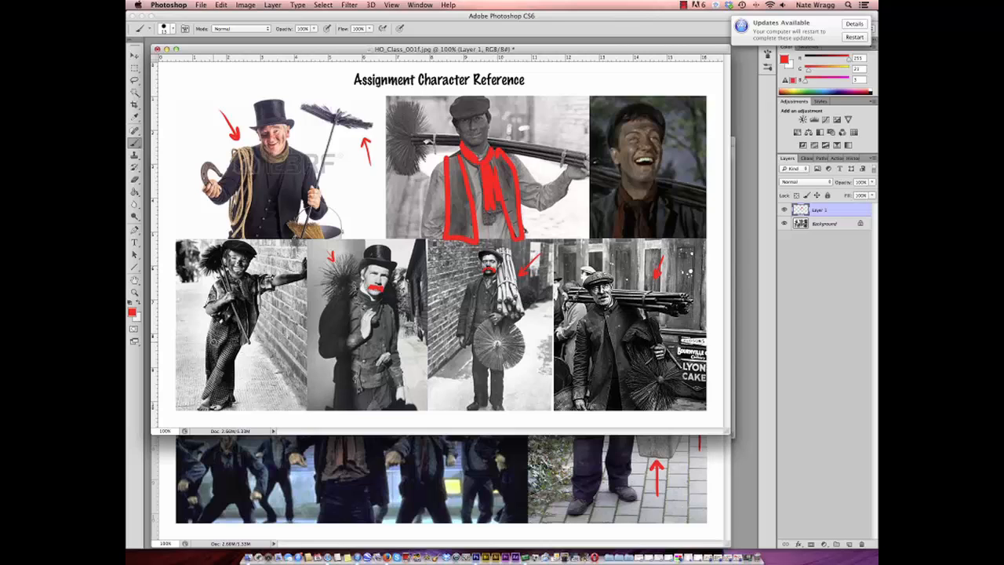
{"action": "mouse_move", "coordinate": [213, 325]}
{"action": "left_mouse_down"}
{"action": "mouse_move", "coordinate": [210, 369]}
{"action": "mouse_move", "coordinate": [208, 327]}
{"action": "left_mouse_up"}
{"action": "mouse_move", "coordinate": [228, 368]}
{"action": "left_mouse_down"}
{"action": "mouse_move", "coordinate": [211, 381]}
{"action": "mouse_move", "coordinate": [232, 362]}
{"action": "mouse_move", "coordinate": [223, 389]}
{"action": "left_mouse_up"}
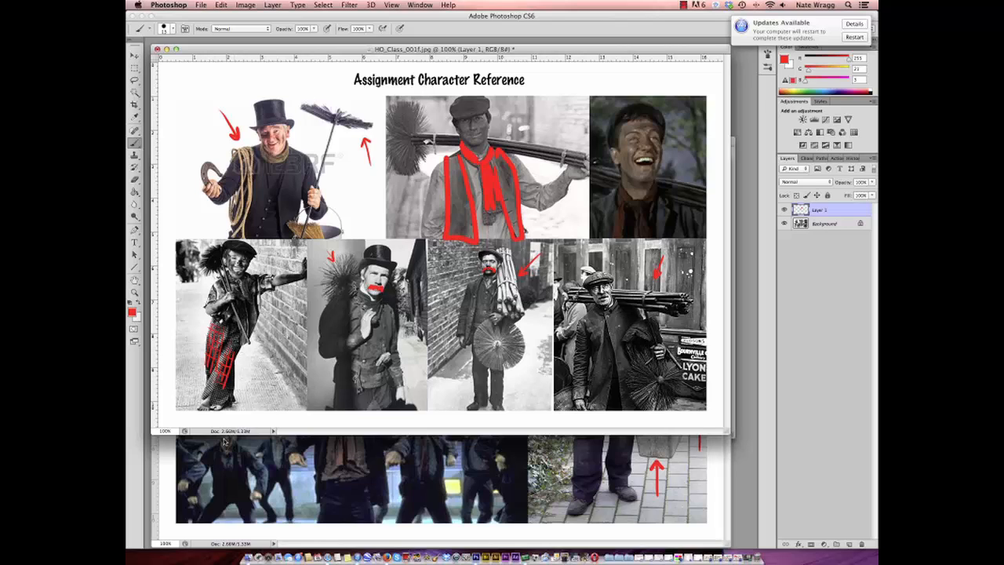
- Hide the red markings on Layer 1 of HO_Class_001f.jpg and zoom the image out to 33.3%
{"action": "left_click", "coordinate": [784, 209]}
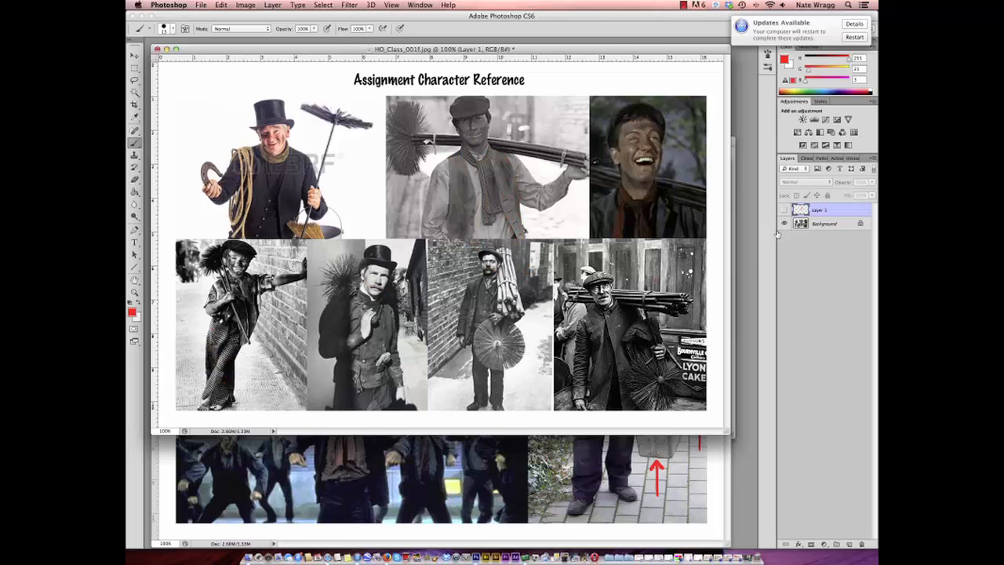
{"action": "left_click", "coordinate": [134, 292]}
{"action": "left_click", "coordinate": [364, 228]}
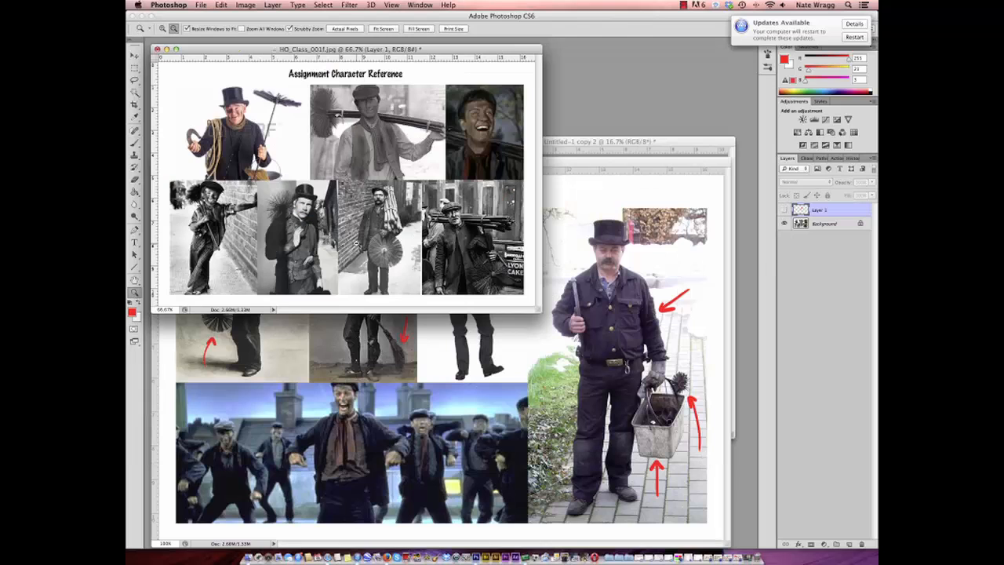
{"action": "left_click", "coordinate": [357, 244]}
{"action": "left_click", "coordinate": [367, 193]}
- Zoom HO_Class_001e.jpg out to 33.3% and move its window directly below HO_Class_001f.jpg
{"action": "left_click", "coordinate": [389, 287]}
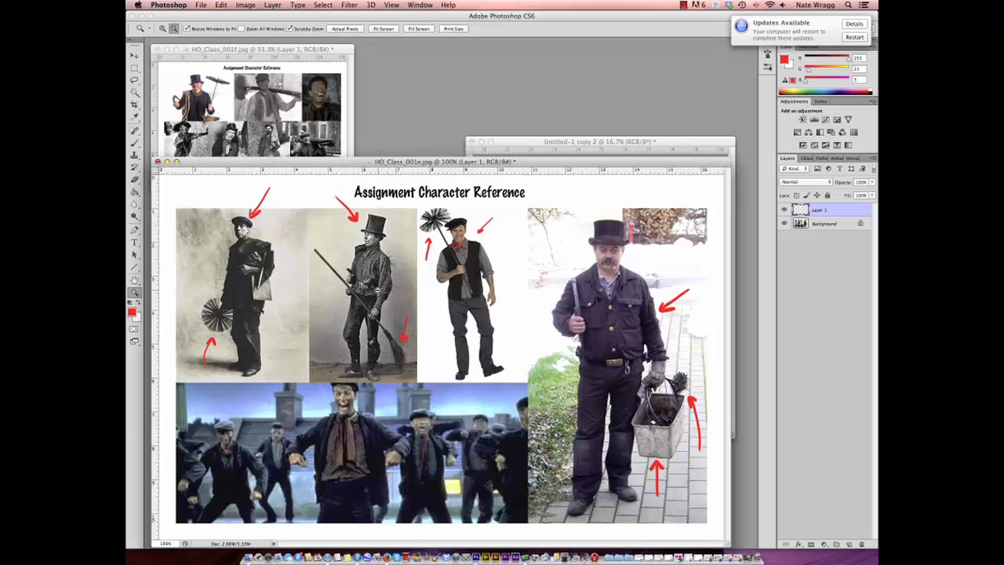
{"action": "left_click", "coordinate": [377, 291]}
{"action": "left_click", "coordinate": [346, 257]}
{"action": "left_click", "coordinate": [343, 256], "text": "alt"}
{"action": "left_click_drag", "start_coordinate": [251, 159], "coordinate": [253, 203]}
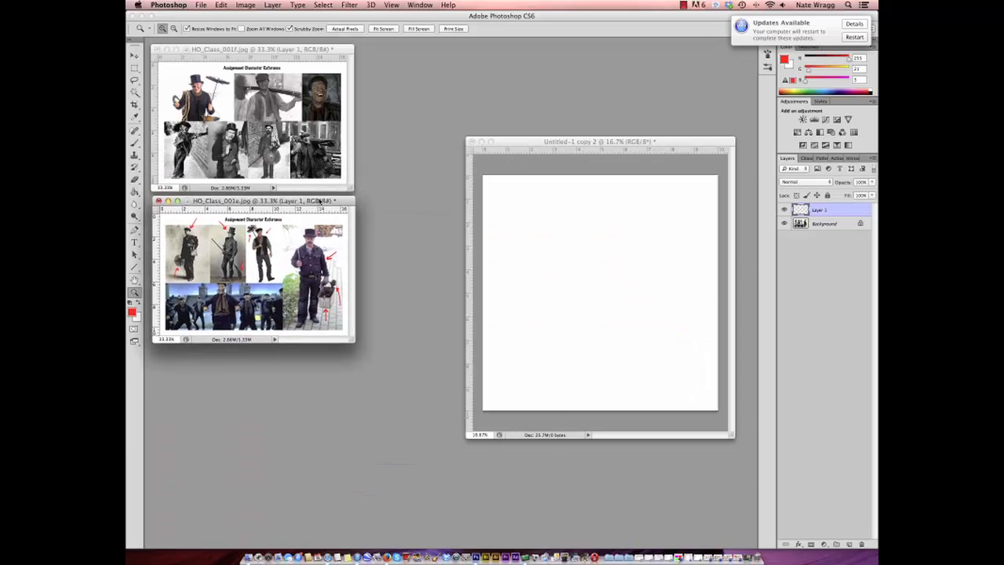
- Hide the red markings in HO_Class_001e.jpg and restore the minimized style references HO_Class_001a.jpg through HO_Class_001d.jpg
{"action": "left_click", "coordinate": [785, 210]}
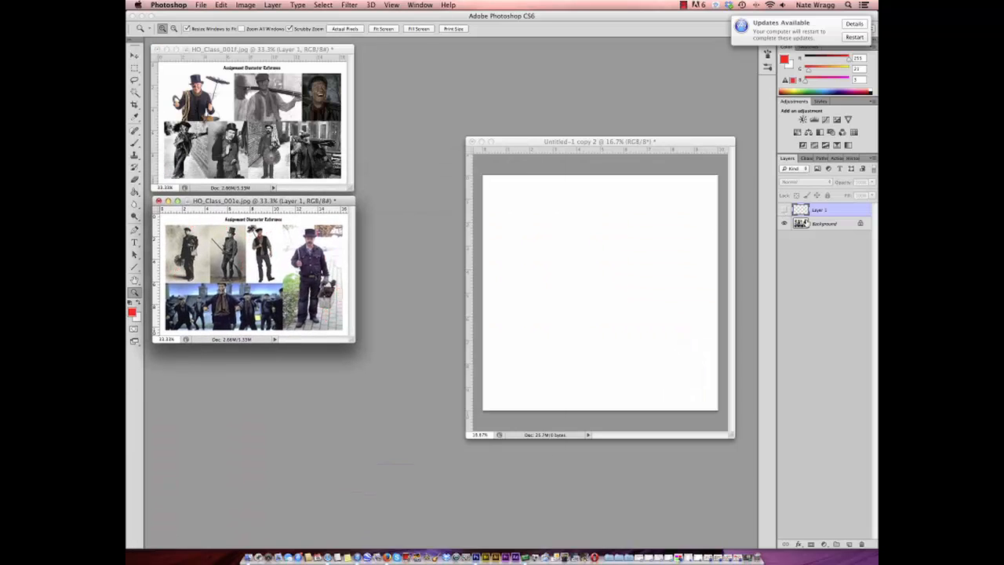
{"action": "left_click", "coordinate": [731, 557]}
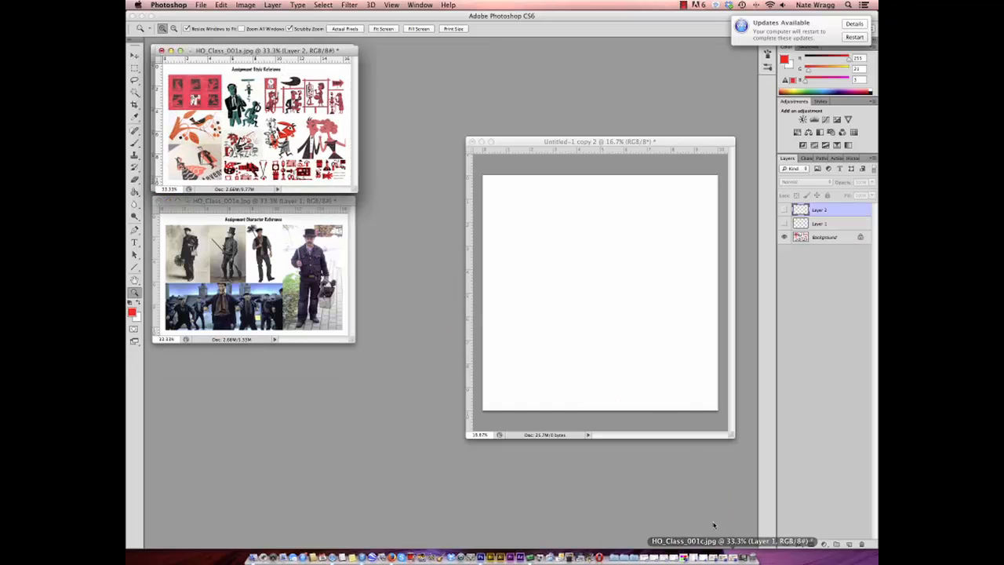
{"action": "left_click_drag", "start_coordinate": [329, 57], "coordinate": [326, 352]}
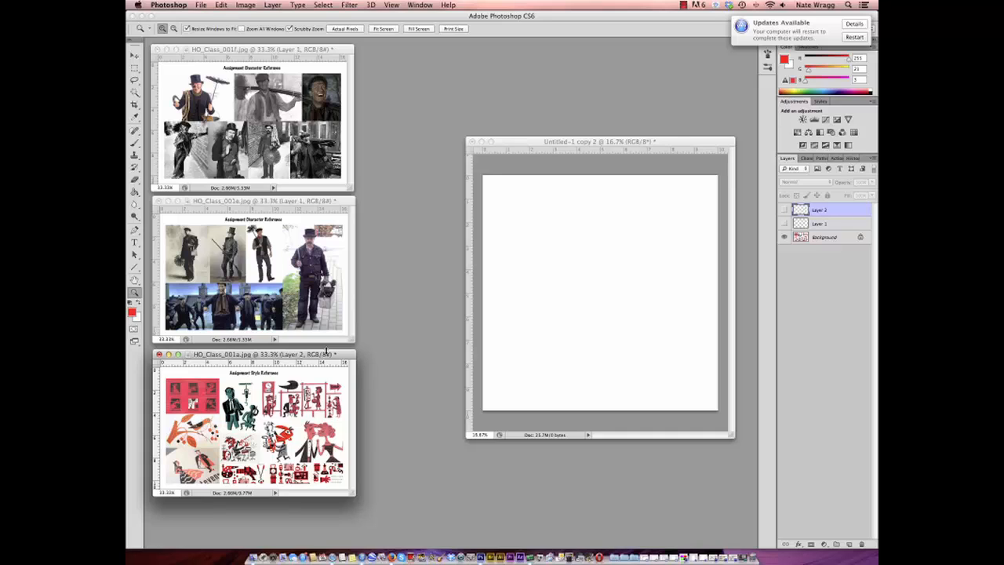
{"action": "left_click", "coordinate": [723, 558]}
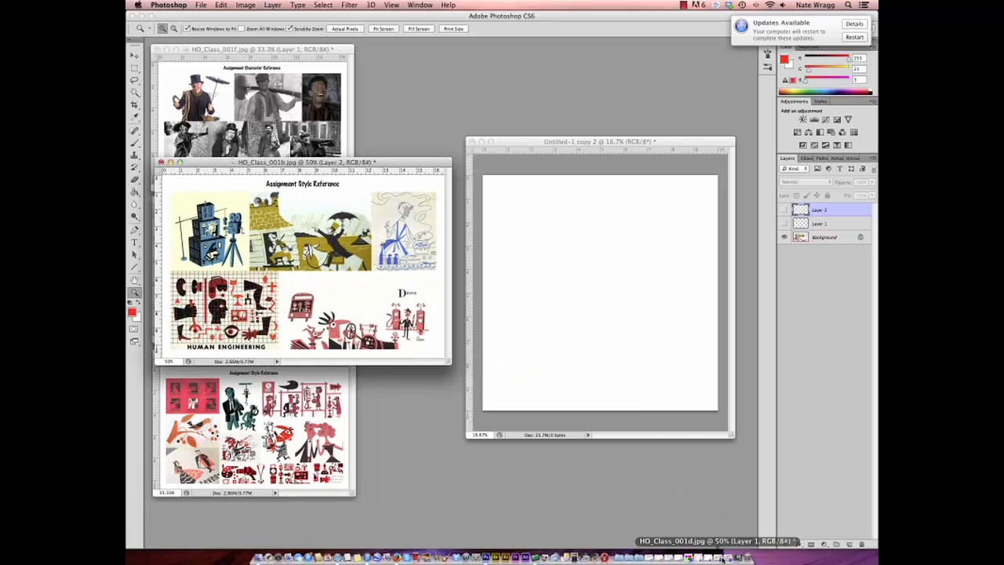
{"action": "left_click", "coordinate": [725, 557]}
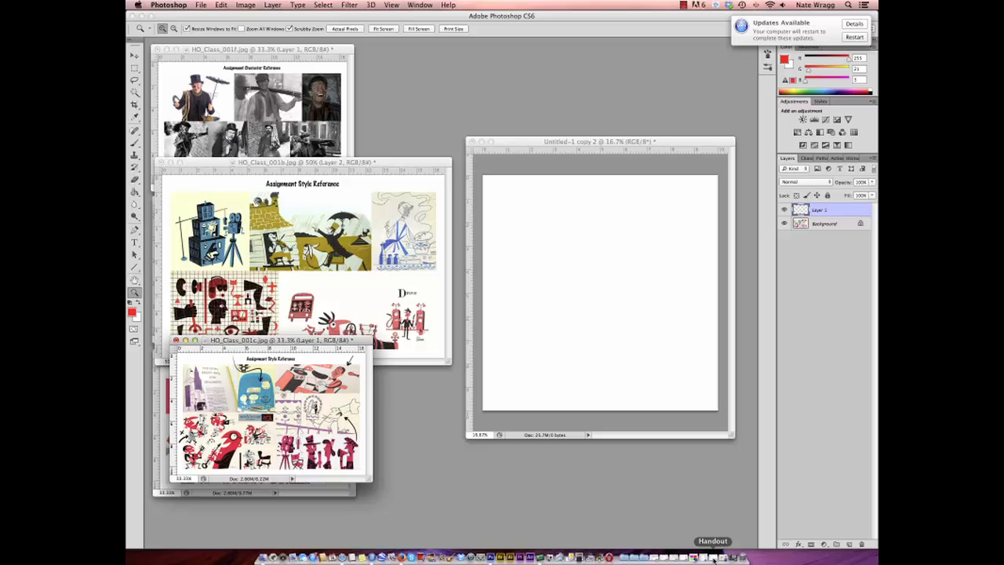
{"action": "left_click", "coordinate": [723, 557]}
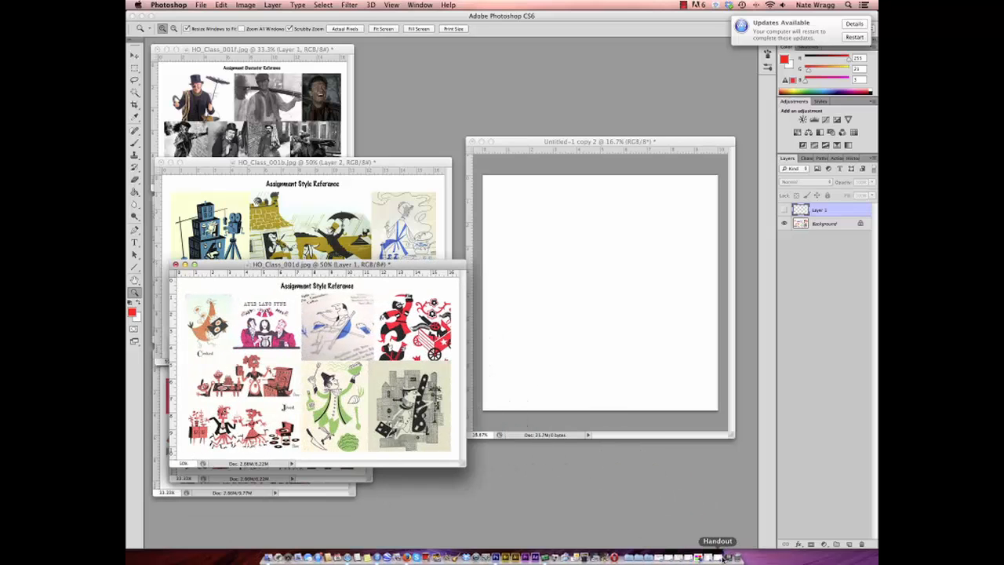
- Minimize HO_Class_001a.jpg, 001b.jpg and 001c.jpg, and place HO_Class_001d.jpg directly below HO_Class_001e.jpg at 33.3% zoom
{"action": "left_click", "coordinate": [171, 163]}
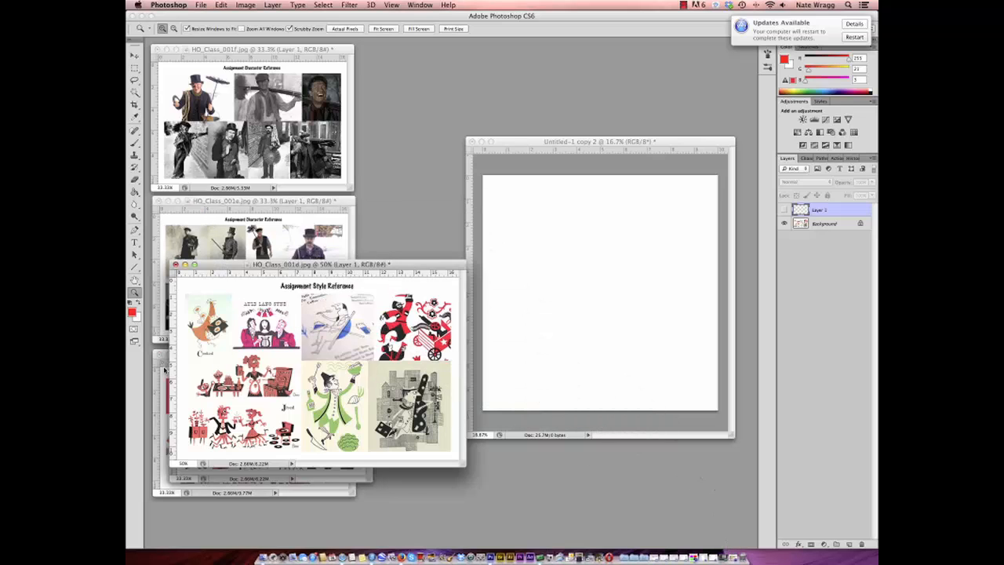
{"action": "left_click", "coordinate": [164, 366]}
{"action": "left_click", "coordinate": [167, 355]}
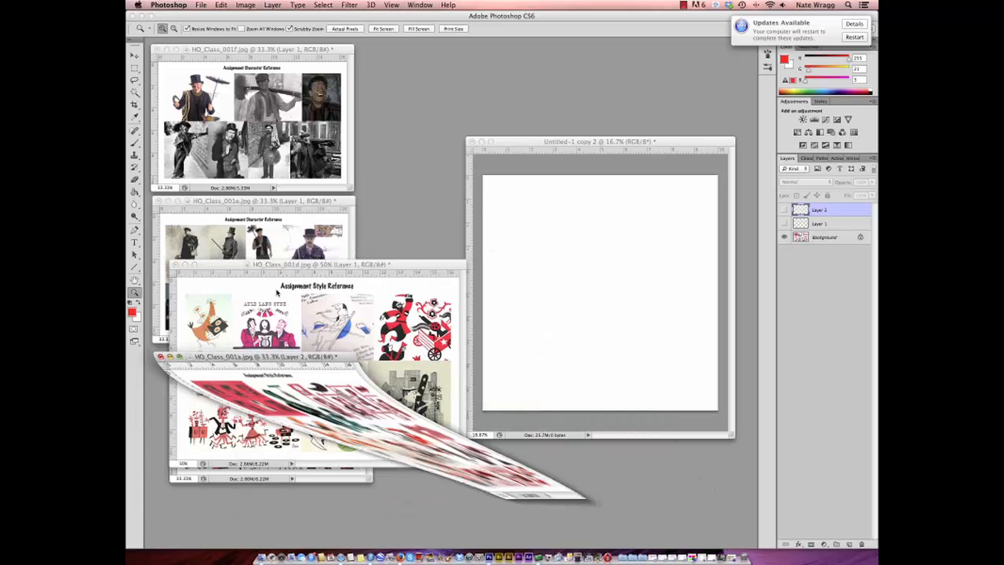
{"action": "left_click", "coordinate": [320, 471]}
{"action": "left_click", "coordinate": [186, 340]}
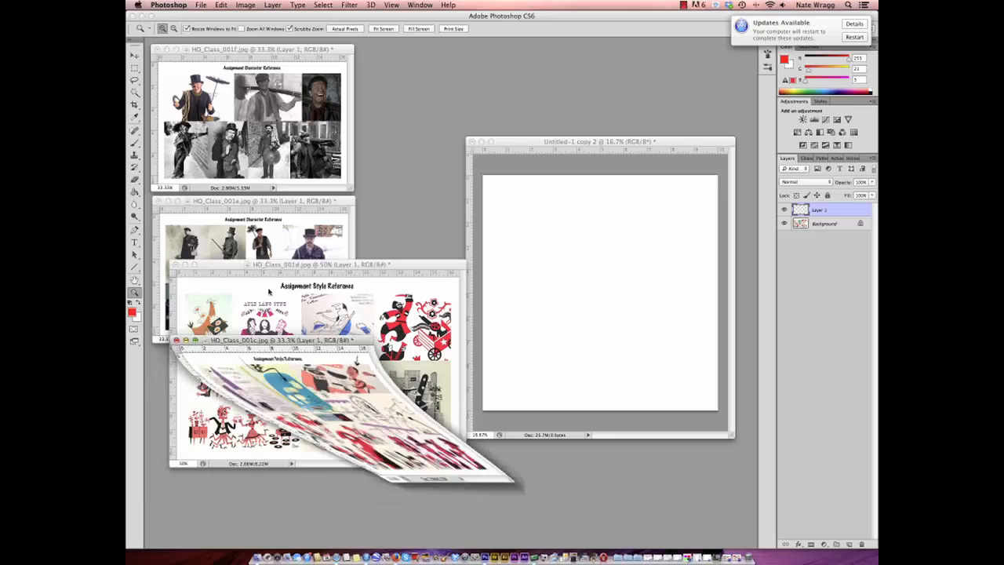
{"action": "left_click", "coordinate": [343, 306], "text": "alt"}
{"action": "left_click_drag", "start_coordinate": [328, 267], "coordinate": [311, 356]}
- Zoom the blank canvas to 25% and enlarge its window to fill the space beside the three references
{"action": "left_click_drag", "start_coordinate": [596, 144], "coordinate": [541, 147]}
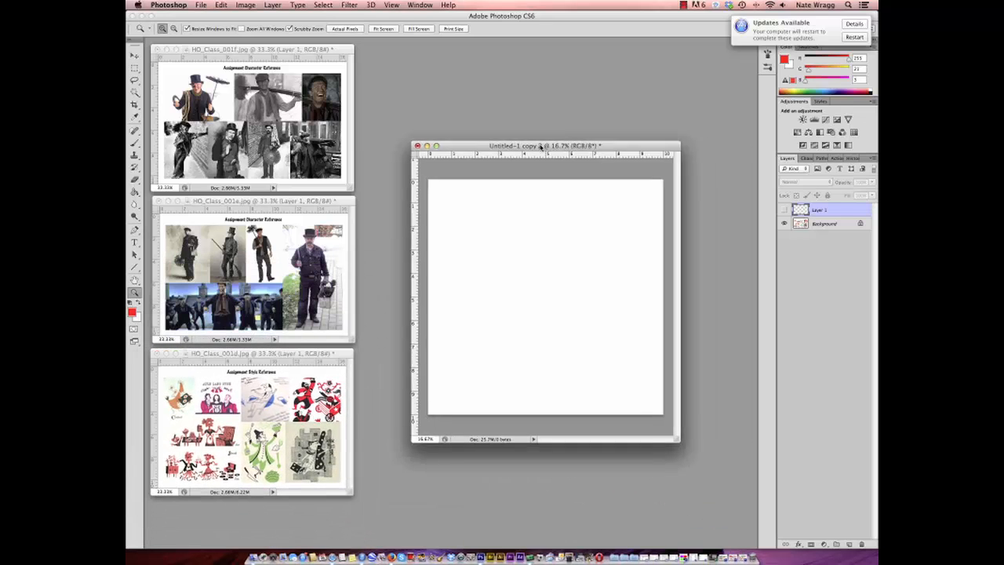
{"action": "left_click", "coordinate": [570, 224]}
{"action": "left_click_drag", "start_coordinate": [593, 104], "coordinate": [578, 83]}
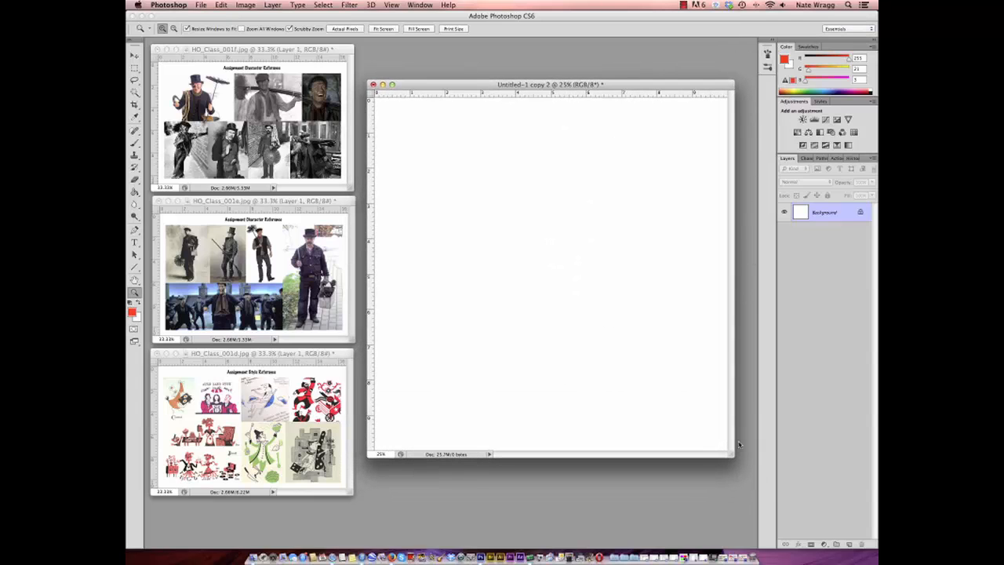
{"action": "left_click_drag", "start_coordinate": [732, 455], "coordinate": [748, 501]}
{"action": "left_click_drag", "start_coordinate": [679, 85], "coordinate": [675, 74]}
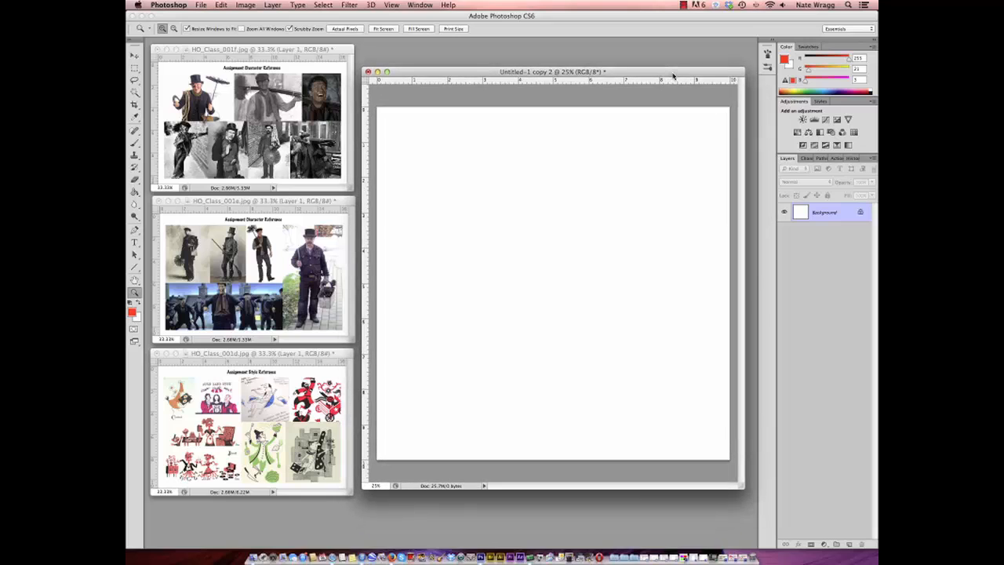
- On a new layer of the blank canvas, brush a red chimney brush with a long diagonal handle and a round bristle head
{"action": "left_click", "coordinate": [848, 544]}
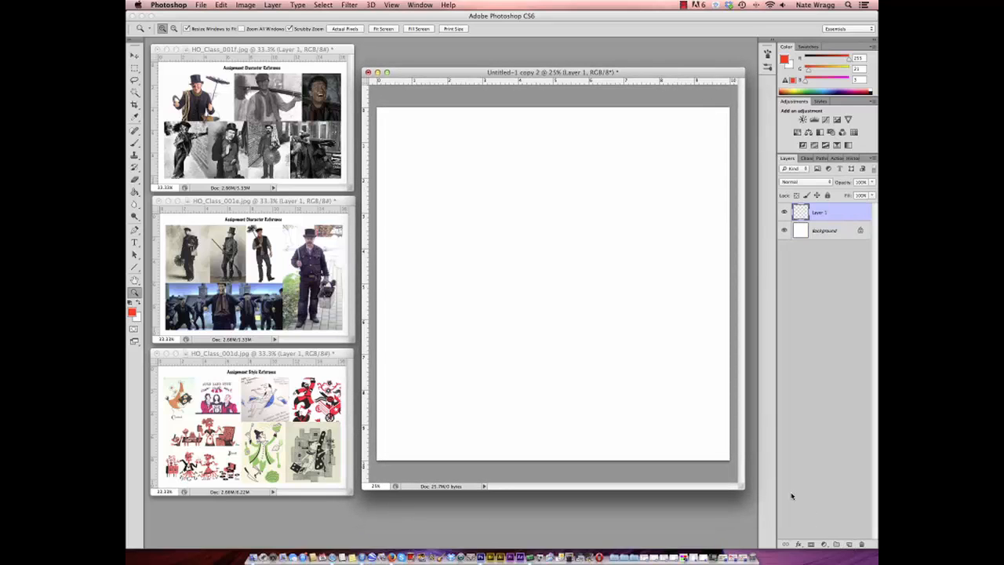
{"action": "left_click", "coordinate": [135, 143]}
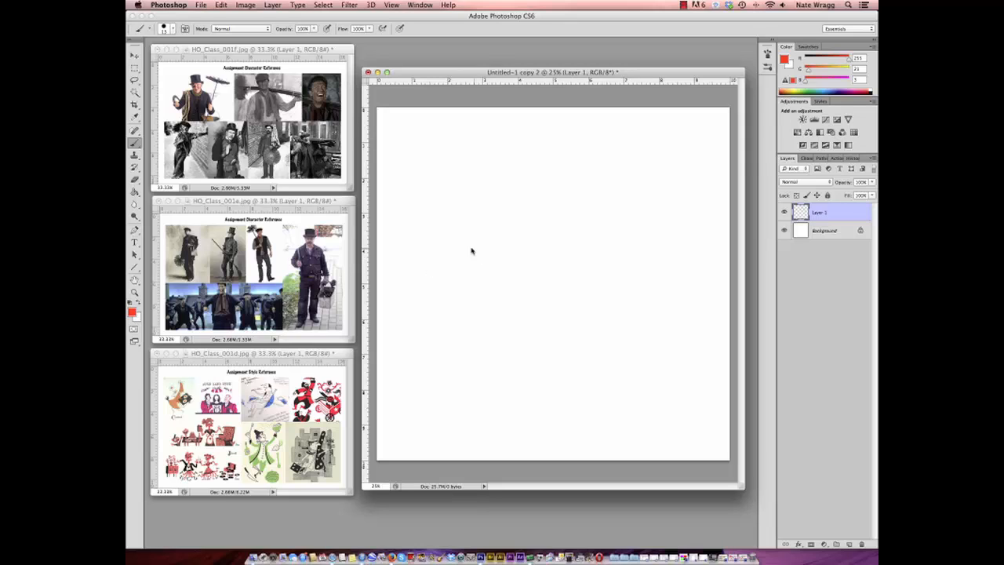
{"action": "left_click", "coordinate": [164, 30]}
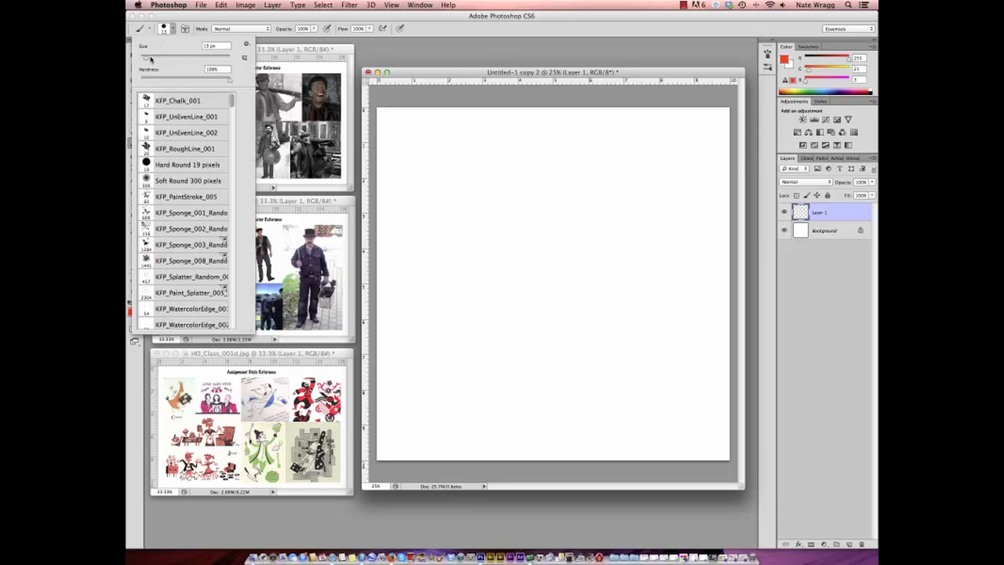
{"action": "left_click", "coordinate": [500, 77]}
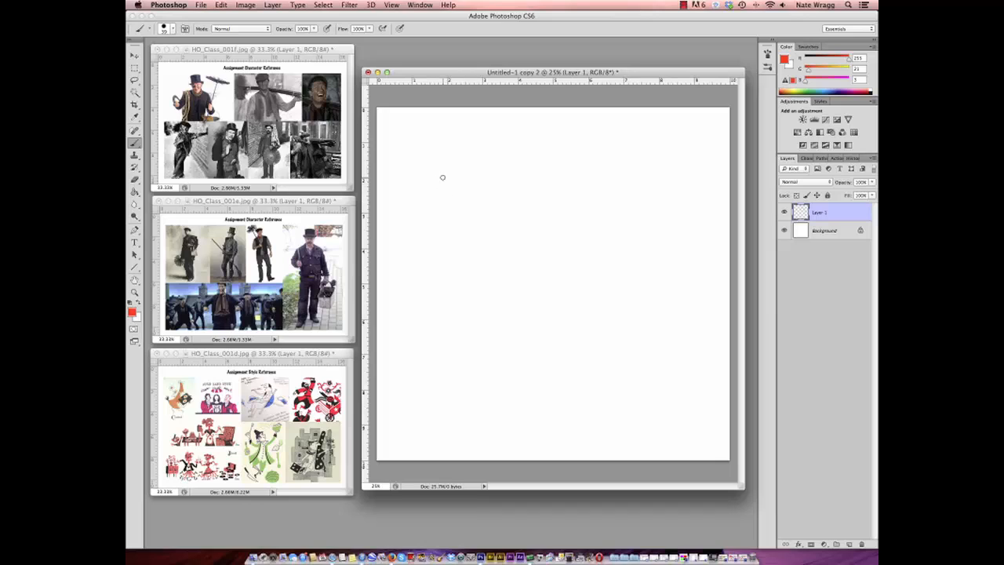
{"action": "left_click_drag", "start_coordinate": [464, 174], "coordinate": [579, 339]}
{"action": "mouse_move", "coordinate": [463, 174]}
{"action": "left_mouse_down"}
{"action": "mouse_move", "coordinate": [467, 146]}
{"action": "mouse_move", "coordinate": [483, 166]}
{"action": "mouse_move", "coordinate": [475, 171]}
{"action": "mouse_move", "coordinate": [461, 144]}
{"action": "mouse_move", "coordinate": [437, 182]}
{"action": "mouse_move", "coordinate": [452, 197]}
{"action": "mouse_move", "coordinate": [465, 190]}
{"action": "left_mouse_up"}
{"action": "mouse_move", "coordinate": [463, 174]}
{"action": "left_mouse_down"}
{"action": "mouse_move", "coordinate": [471, 184]}
{"action": "mouse_move", "coordinate": [486, 171]}
{"action": "left_mouse_up"}
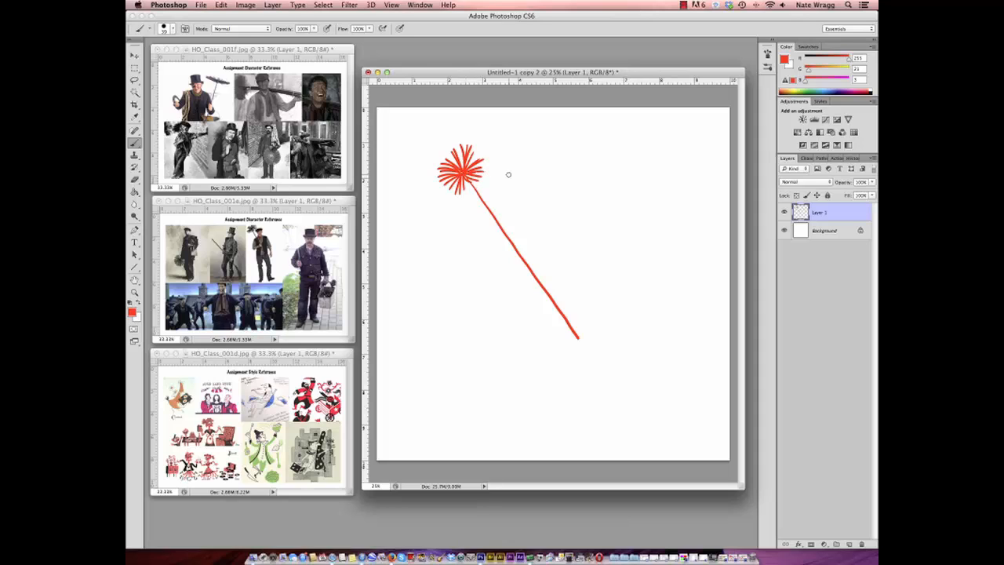
- On a new layer, brush a black bottle-shaped figure with an X on its chest over the chimney brush, and hide that layer
{"action": "left_click", "coordinate": [849, 544]}
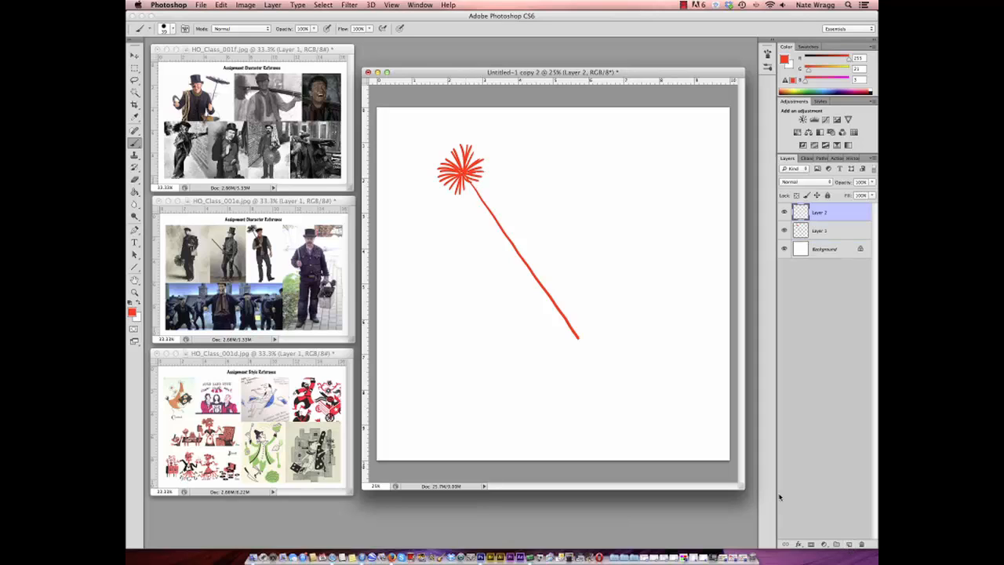
{"action": "left_click", "coordinate": [129, 304]}
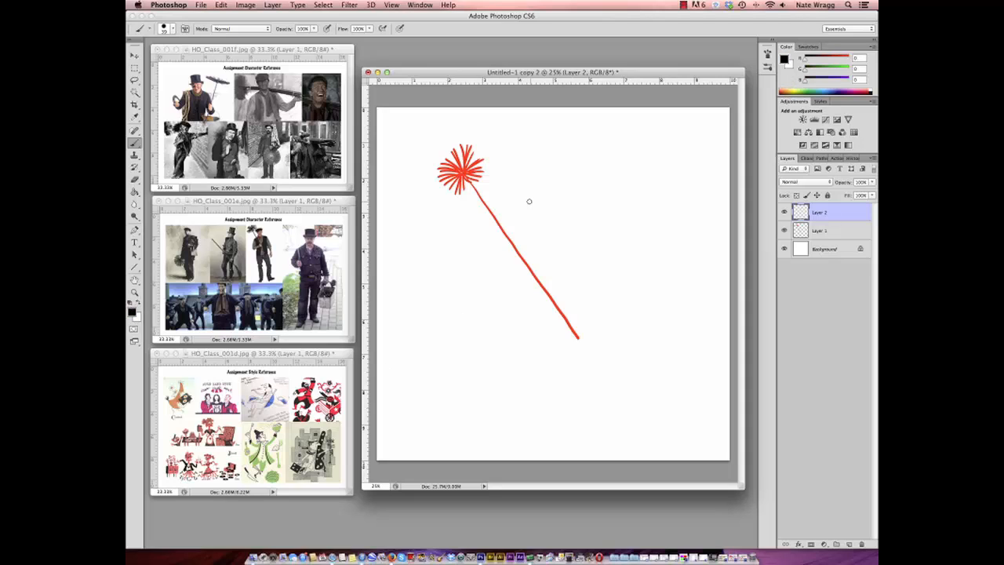
{"action": "mouse_move", "coordinate": [530, 180]}
{"action": "left_mouse_down"}
{"action": "mouse_move", "coordinate": [519, 185]}
{"action": "mouse_move", "coordinate": [507, 250]}
{"action": "mouse_move", "coordinate": [508, 319]}
{"action": "mouse_move", "coordinate": [535, 347]}
{"action": "mouse_move", "coordinate": [549, 315]}
{"action": "mouse_move", "coordinate": [547, 228]}
{"action": "mouse_move", "coordinate": [530, 179]}
{"action": "left_mouse_up"}
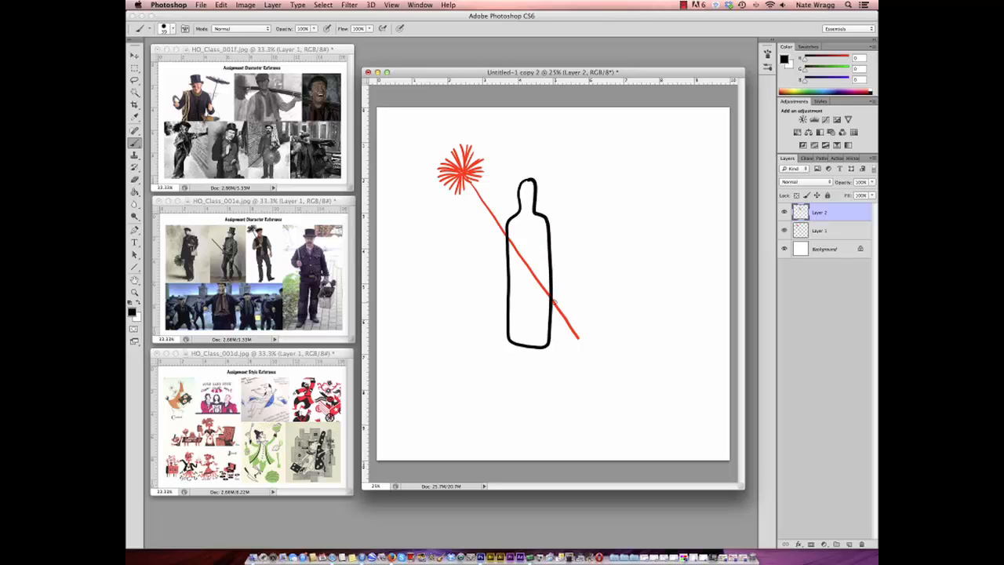
{"action": "left_click_drag", "start_coordinate": [522, 234], "coordinate": [535, 248]}
{"action": "left_click_drag", "start_coordinate": [534, 232], "coordinate": [521, 249]}
{"action": "left_click", "coordinate": [783, 212]}
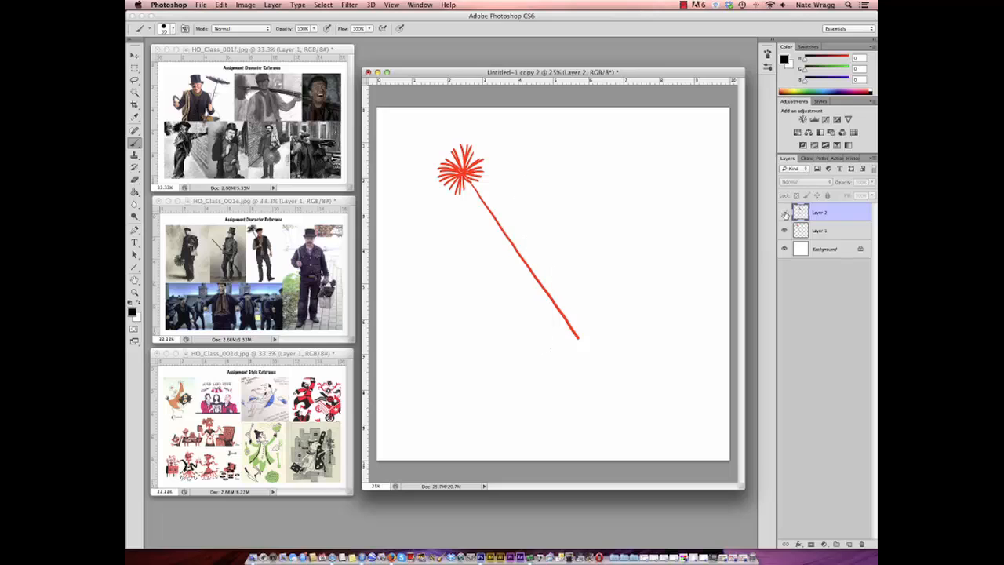
- On a new layer, brush a black circle head on a long thin vertical line labelled SIMILAR, and hide that layer
{"action": "left_click", "coordinate": [849, 543]}
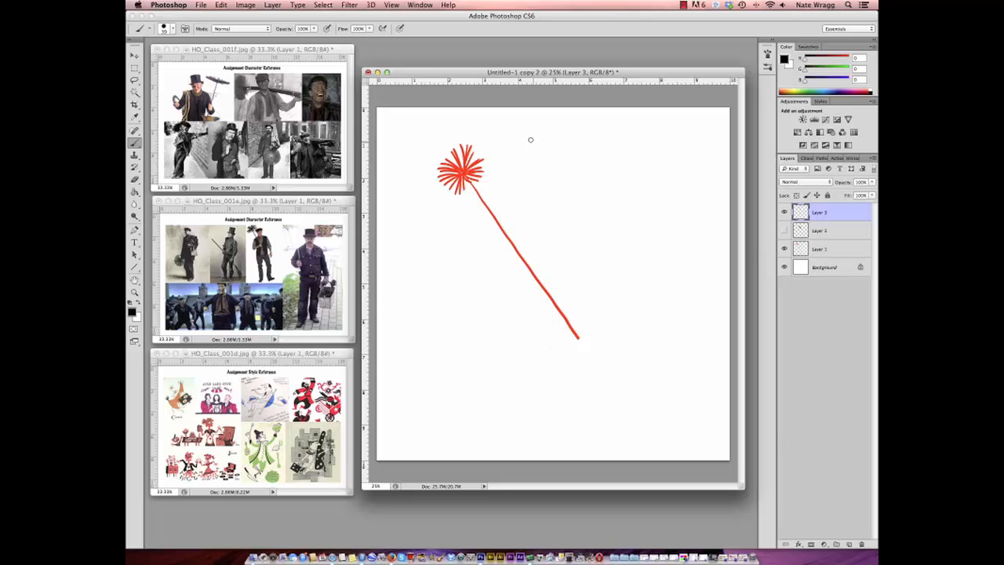
{"action": "left_click_drag", "start_coordinate": [533, 143], "coordinate": [532, 375]}
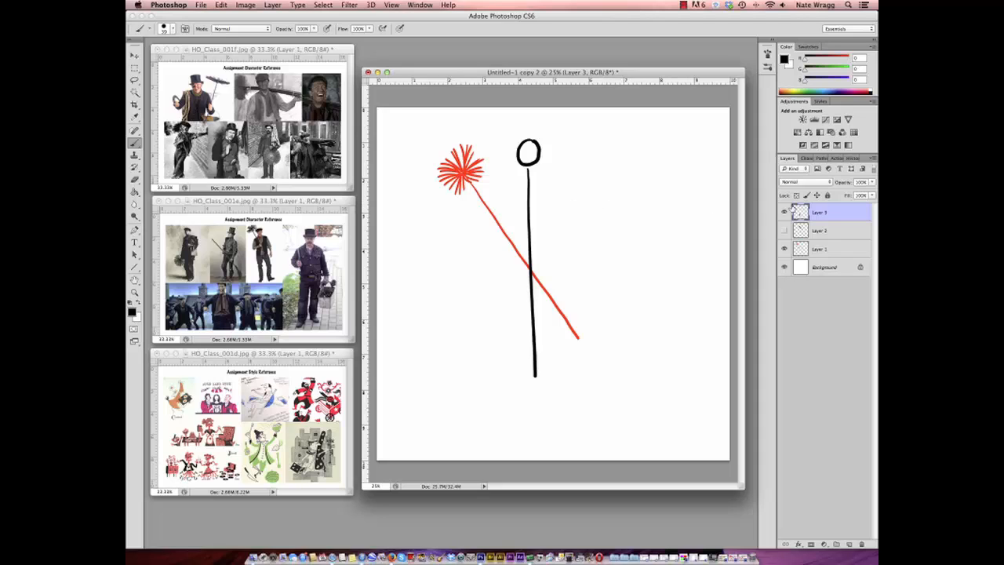
{"action": "left_click_drag", "start_coordinate": [556, 200], "coordinate": [594, 203]}
{"action": "left_click_drag", "start_coordinate": [600, 205], "coordinate": [605, 210]}
{"action": "left_click", "coordinate": [685, 6]}
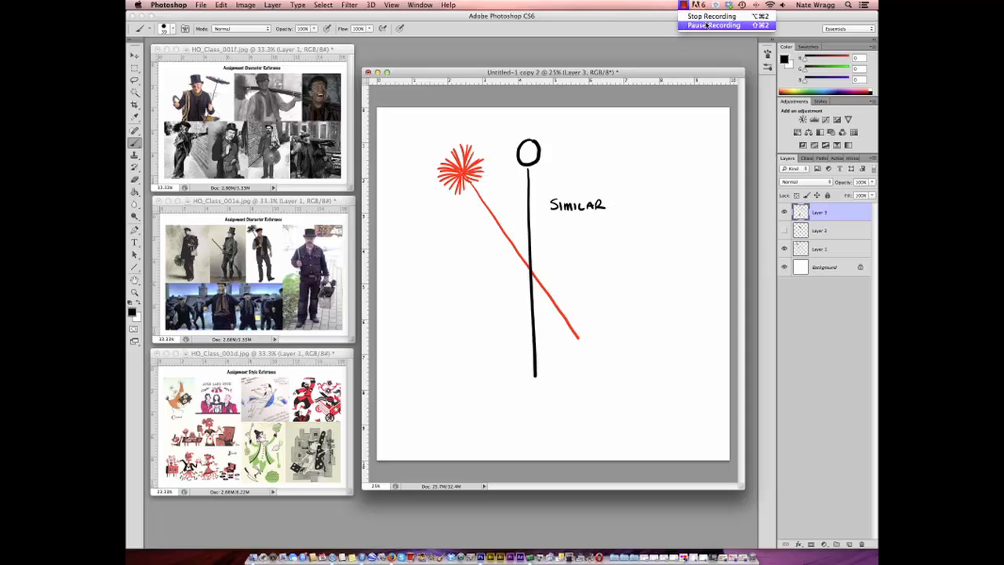
{"action": "left_click", "coordinate": [705, 27]}
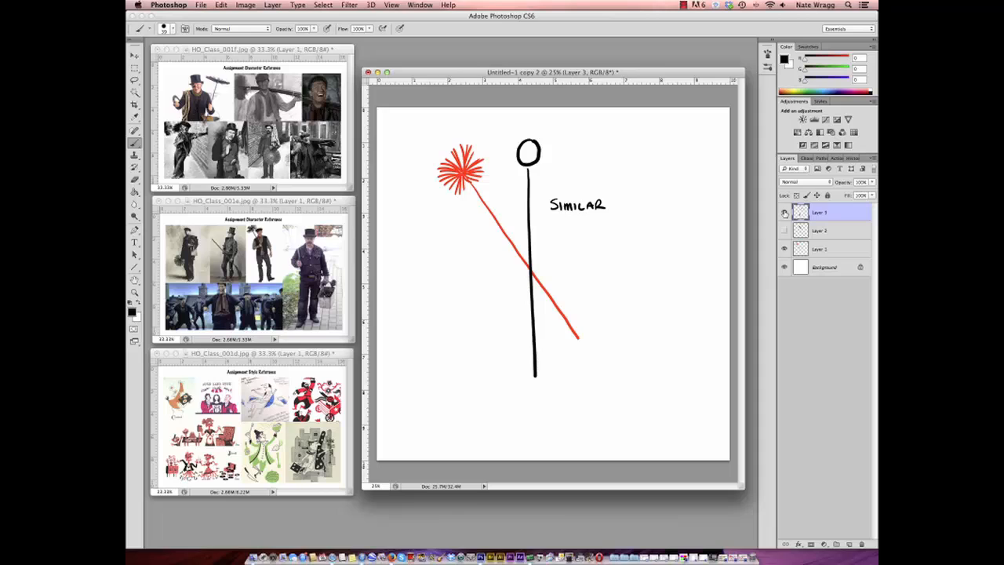
{"action": "left_click", "coordinate": [783, 213]}
- On a new layer, brush a black rounded rectangle labelled CONTRAST, with a small box labelled BIG and a vertical line labelled SMALL below
{"action": "left_click", "coordinate": [847, 544]}
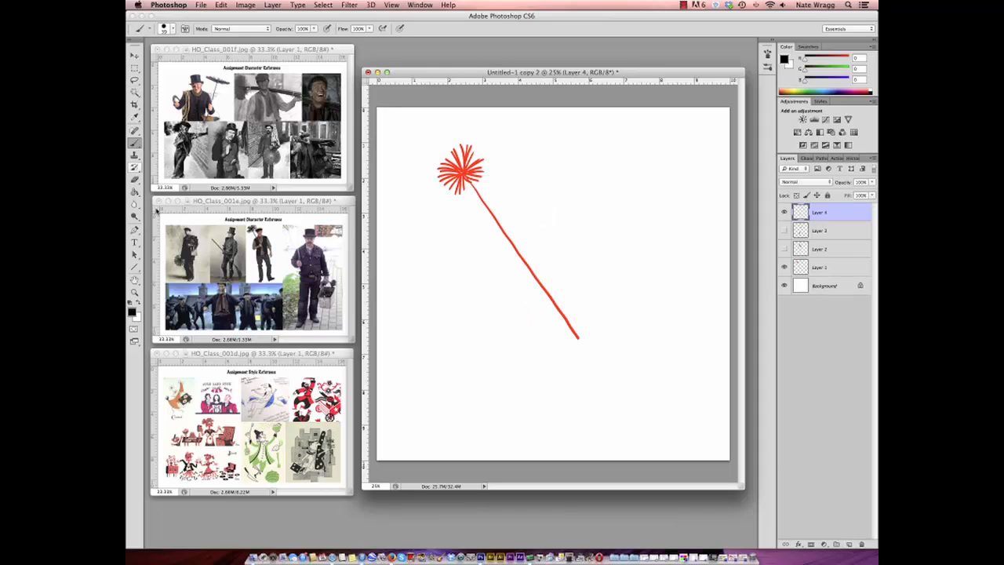
{"action": "mouse_move", "coordinate": [552, 242]}
{"action": "left_mouse_down"}
{"action": "mouse_move", "coordinate": [519, 240]}
{"action": "mouse_move", "coordinate": [509, 315]}
{"action": "mouse_move", "coordinate": [549, 321]}
{"action": "mouse_move", "coordinate": [567, 292]}
{"action": "mouse_move", "coordinate": [567, 245]}
{"action": "mouse_move", "coordinate": [525, 234]}
{"action": "left_mouse_up"}
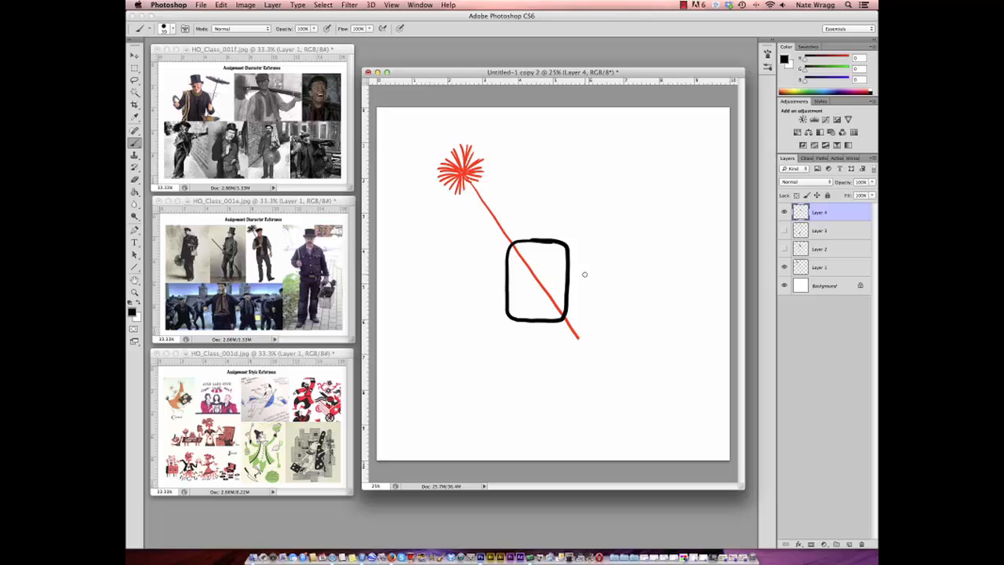
{"action": "left_click_drag", "start_coordinate": [584, 274], "coordinate": [642, 280]}
{"action": "left_click_drag", "start_coordinate": [637, 268], "coordinate": [649, 268]}
{"action": "mouse_move", "coordinate": [428, 392]}
{"action": "left_mouse_down"}
{"action": "mouse_move", "coordinate": [403, 400]}
{"action": "mouse_move", "coordinate": [403, 436]}
{"action": "mouse_move", "coordinate": [446, 437]}
{"action": "mouse_move", "coordinate": [447, 402]}
{"action": "mouse_move", "coordinate": [424, 392]}
{"action": "mouse_move", "coordinate": [465, 408]}
{"action": "mouse_move", "coordinate": [465, 433]}
{"action": "mouse_move", "coordinate": [415, 374]}
{"action": "mouse_move", "coordinate": [501, 380]}
{"action": "left_mouse_up"}
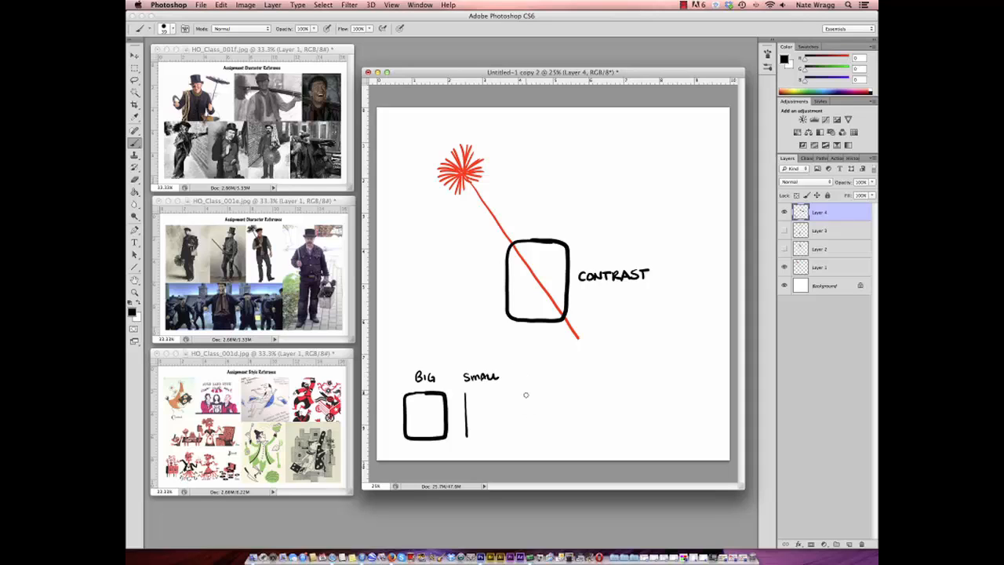
{"action": "mouse_move", "coordinate": [453, 329]}
{"action": "left_mouse_down"}
{"action": "mouse_move", "coordinate": [483, 310]}
{"action": "mouse_move", "coordinate": [487, 317]}
{"action": "mouse_move", "coordinate": [455, 296]}
{"action": "mouse_move", "coordinate": [455, 306]}
{"action": "left_mouse_up"}
- Hide the chimney brush and shape sketches and collect Layers 1 to 4 in a collapsed group beneath a new empty layer
{"action": "left_click", "coordinate": [783, 266]}
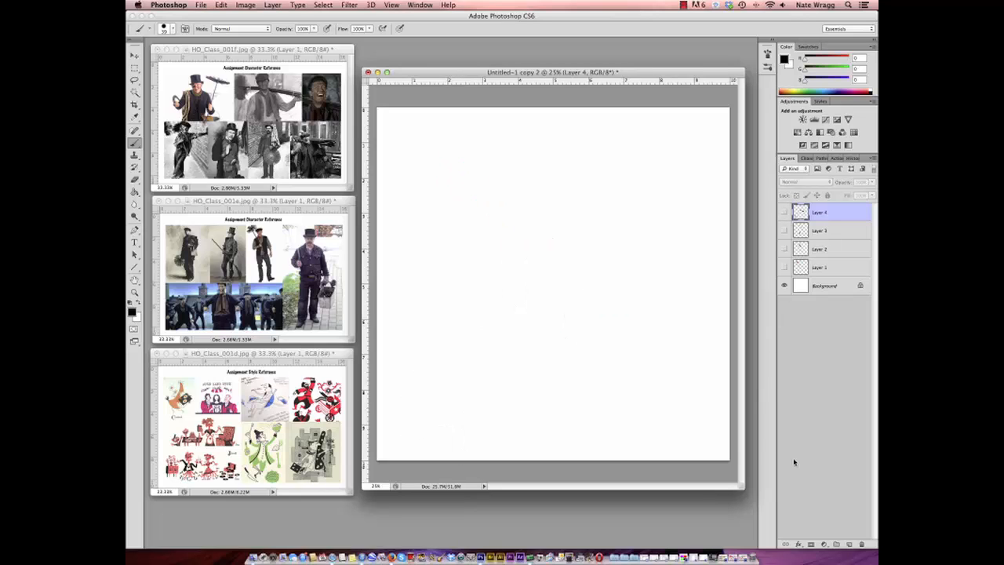
{"action": "left_click", "coordinate": [848, 544]}
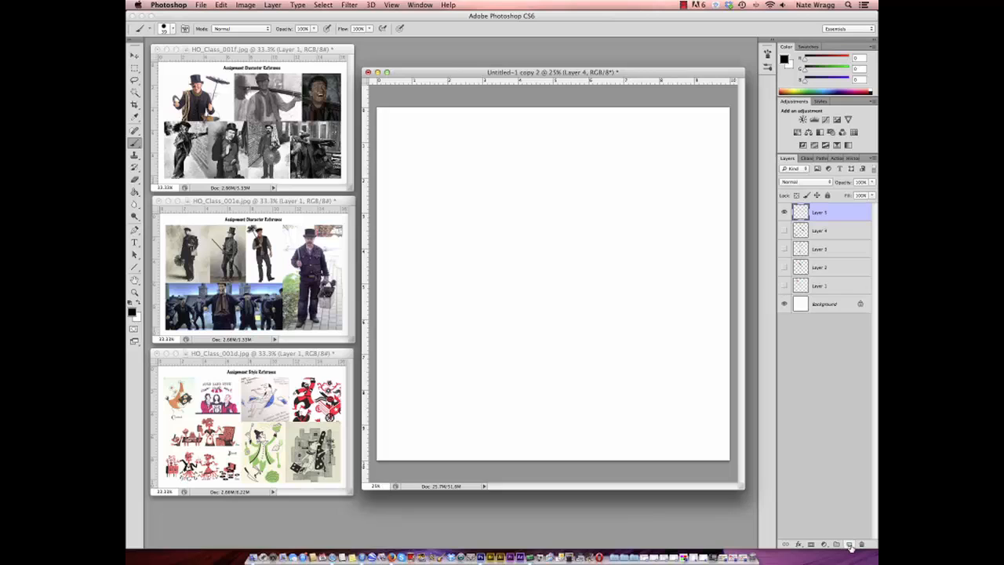
{"action": "left_click", "coordinate": [818, 232]}
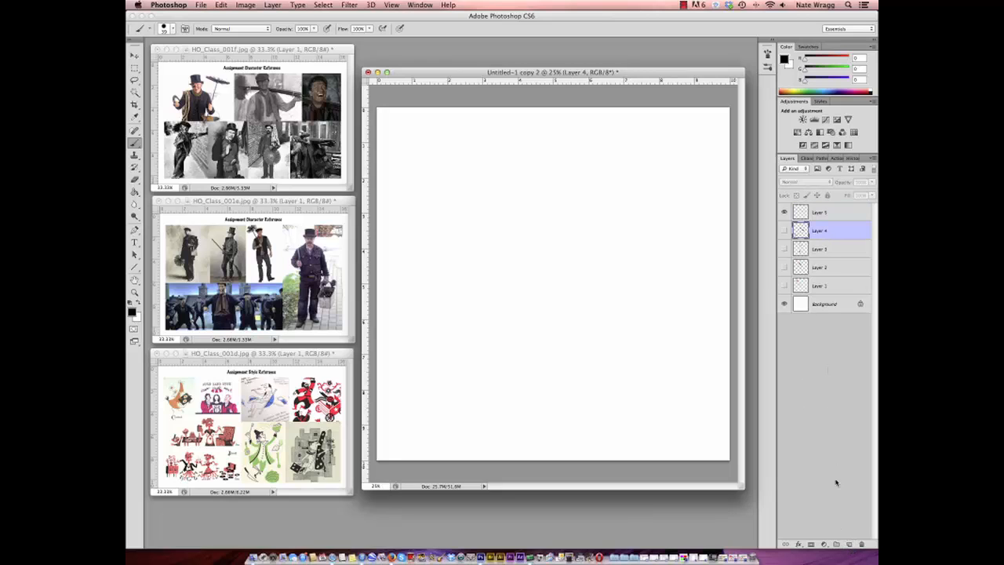
{"action": "left_click", "coordinate": [836, 544]}
{"action": "left_click", "coordinate": [818, 242]}
{"action": "left_click", "coordinate": [818, 297], "text": "shift"}
{"action": "left_click_drag", "start_coordinate": [819, 296], "coordinate": [798, 227]}
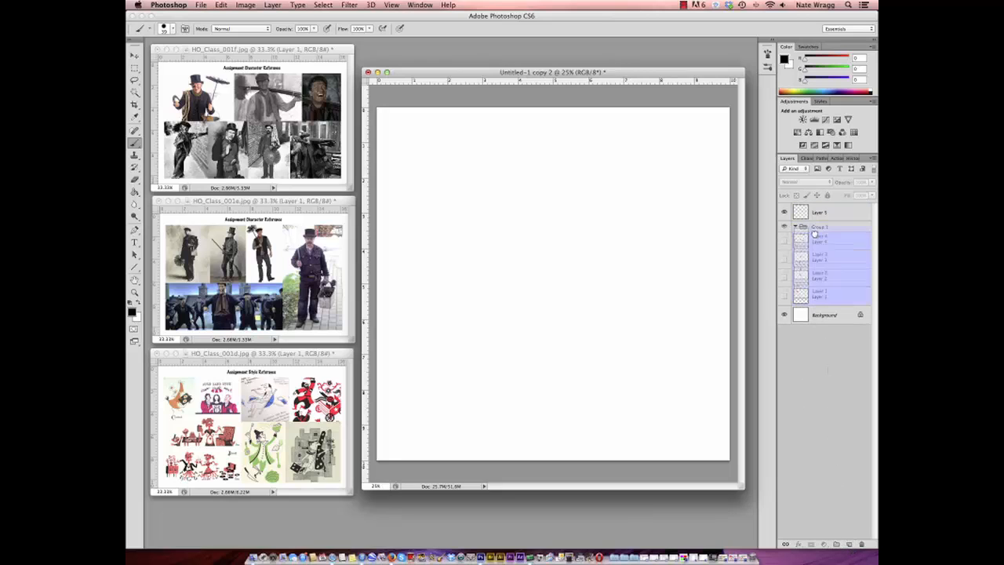
{"action": "left_click", "coordinate": [795, 227]}
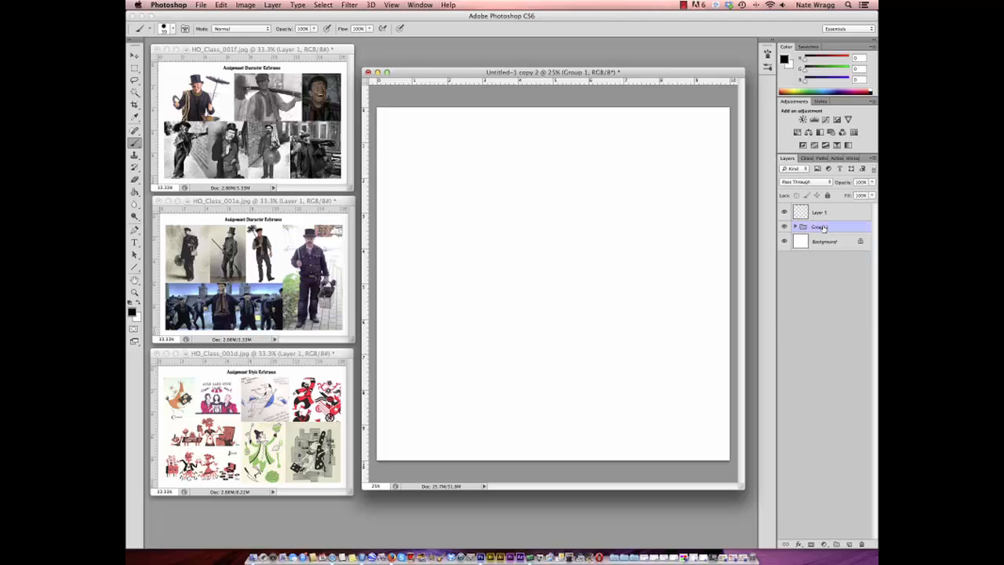
- On the empty Layer 5, brush a black rounded rectangle in the middle of the canvas as the character's body
{"action": "left_click", "coordinate": [819, 213]}
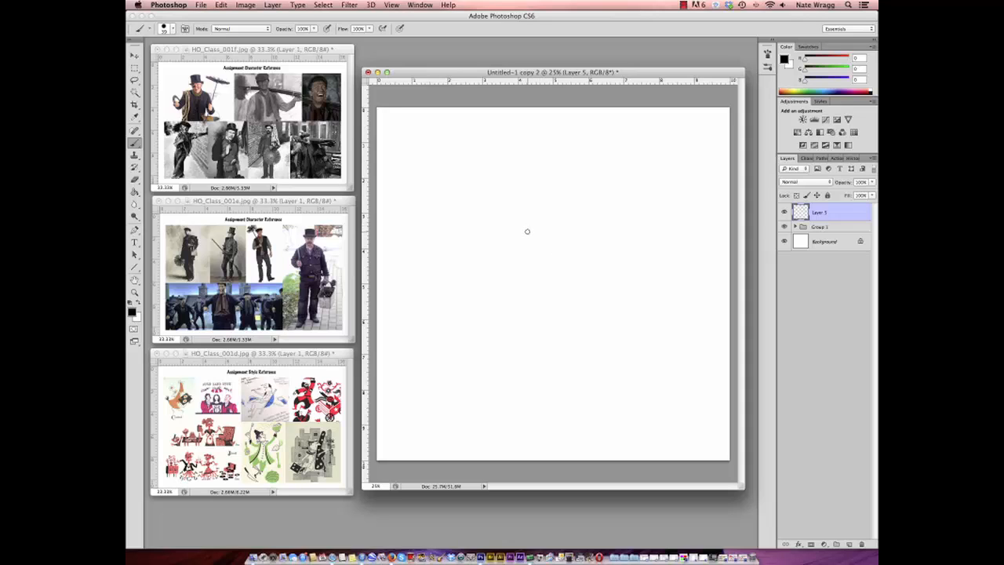
{"action": "mouse_move", "coordinate": [555, 233]}
{"action": "left_mouse_down"}
{"action": "mouse_move", "coordinate": [504, 240]}
{"action": "mouse_move", "coordinate": [512, 307]}
{"action": "mouse_move", "coordinate": [565, 310]}
{"action": "mouse_move", "coordinate": [568, 241]}
{"action": "mouse_move", "coordinate": [548, 228]}
{"action": "left_mouse_up"}
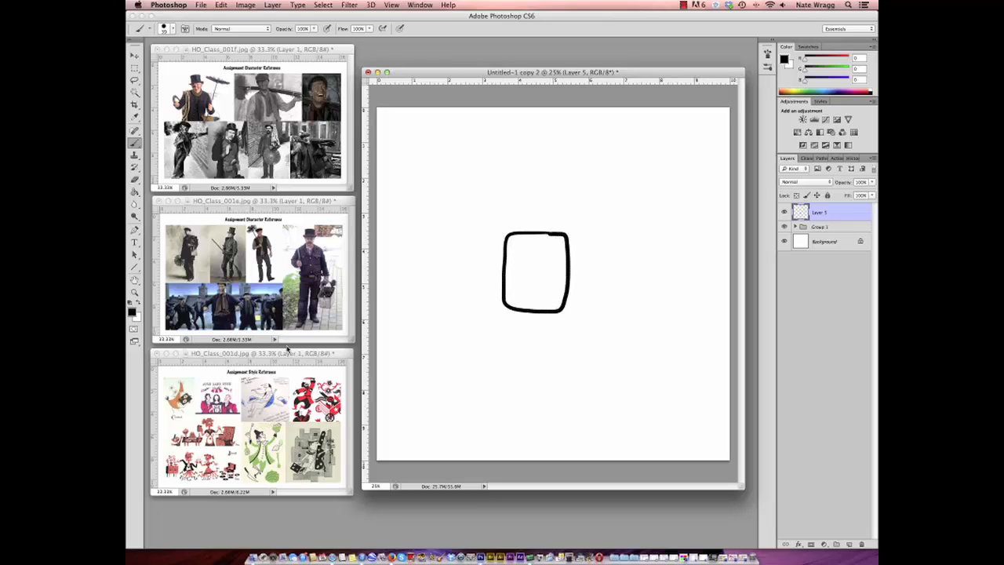
- Set the foreground color to bright red and keep the Brush tool ready
{"action": "left_click", "coordinate": [132, 311]}
{"action": "left_click_drag", "start_coordinate": [551, 361], "coordinate": [552, 288]}
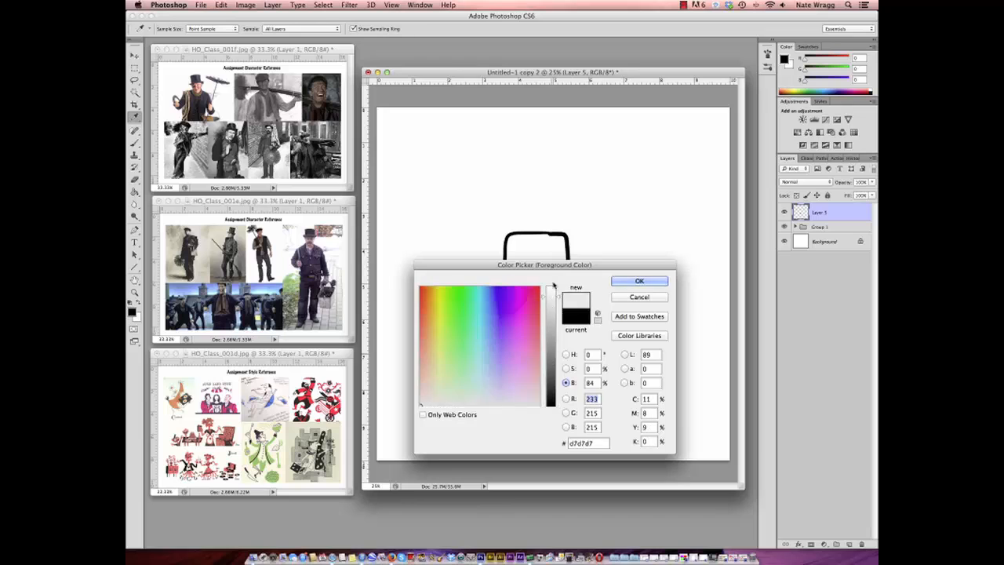
{"action": "left_click", "coordinate": [421, 289]}
{"action": "left_click", "coordinate": [626, 283]}
{"action": "key", "text": "b"}
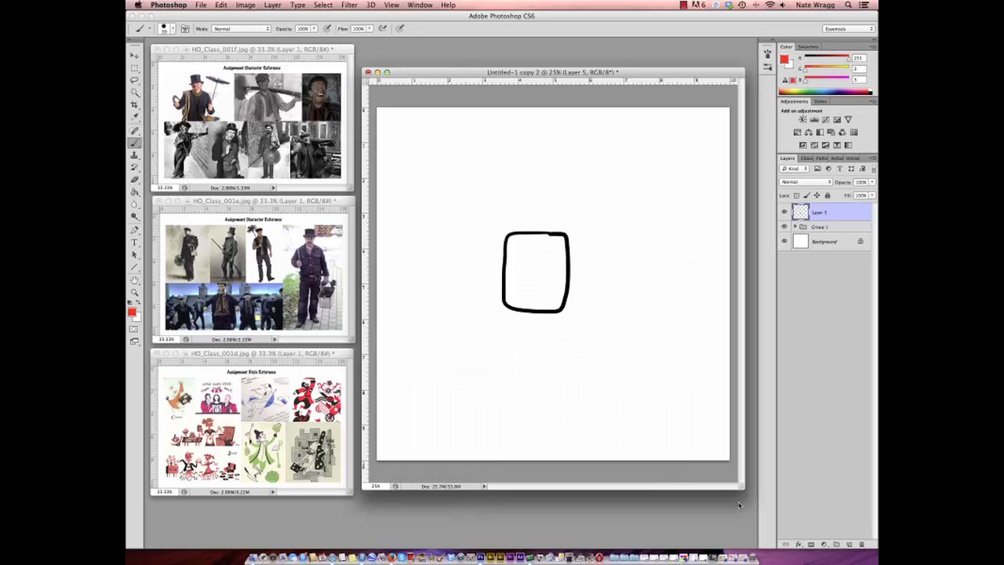
- Bring up the Note_Colors.psd swatch document, zoom it out to a small window and park it below the style reference
{"action": "left_click", "coordinate": [688, 557]}
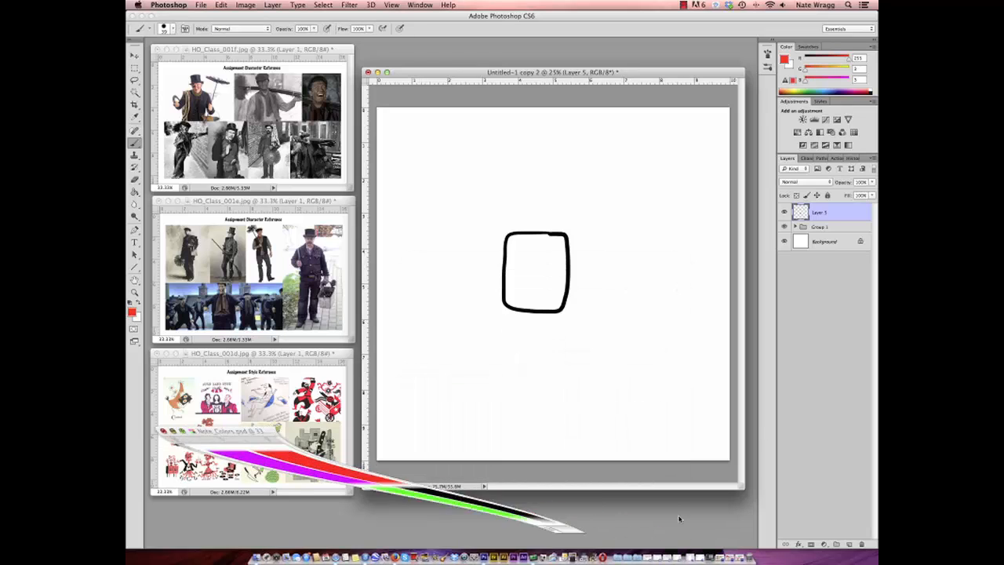
{"action": "left_click", "coordinate": [134, 292]}
{"action": "left_click", "coordinate": [229, 473], "text": "alt"}
{"action": "left_click", "coordinate": [229, 472], "text": "alt"}
{"action": "left_click_drag", "start_coordinate": [212, 433], "coordinate": [207, 505]}
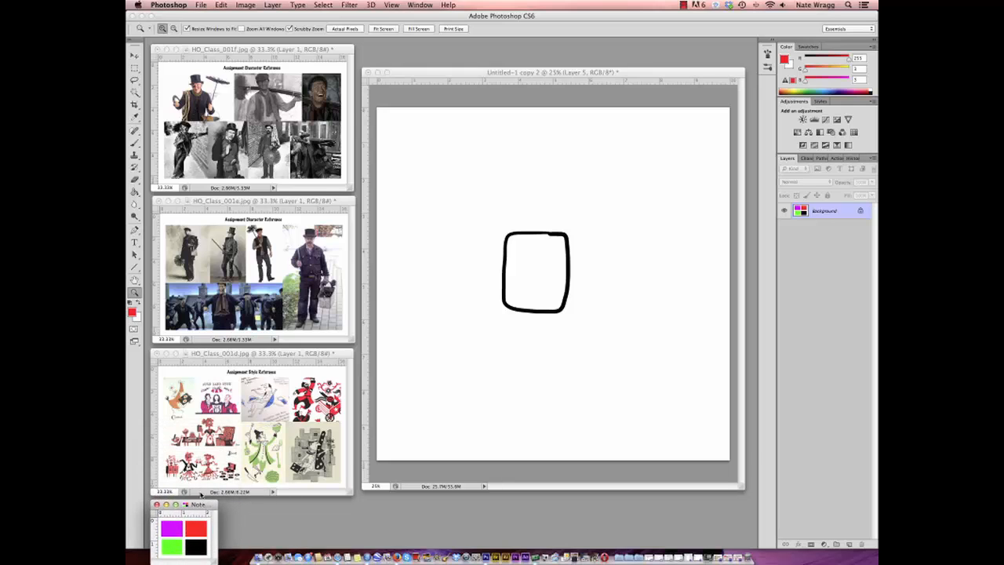
{"action": "left_click", "coordinate": [134, 144]}
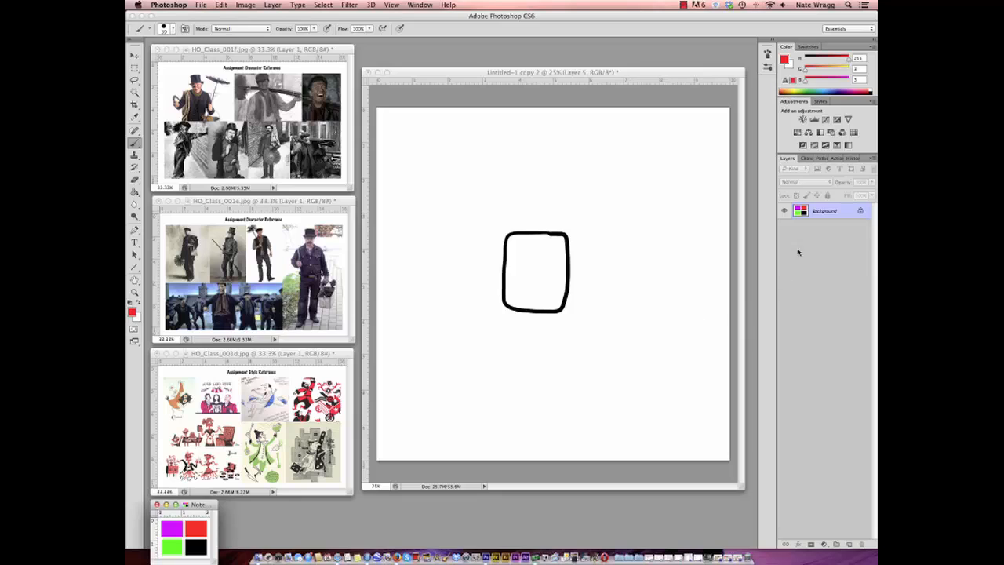
- On a new layer in the character drawing, brush a red chimney brush, top hat, knotted scarf, tool bucket and boots around the body
{"action": "left_click", "coordinate": [676, 76]}
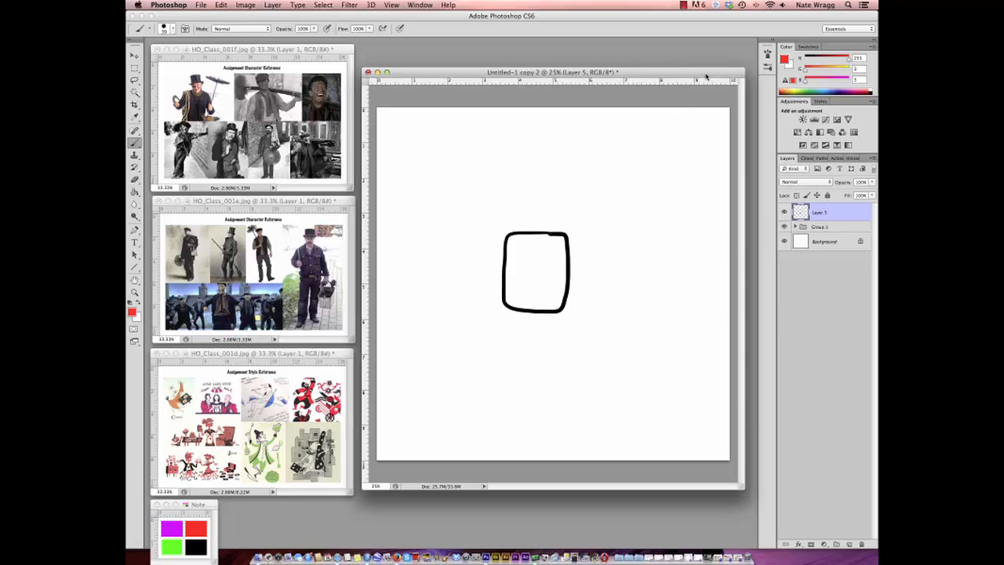
{"action": "left_click", "coordinate": [849, 544]}
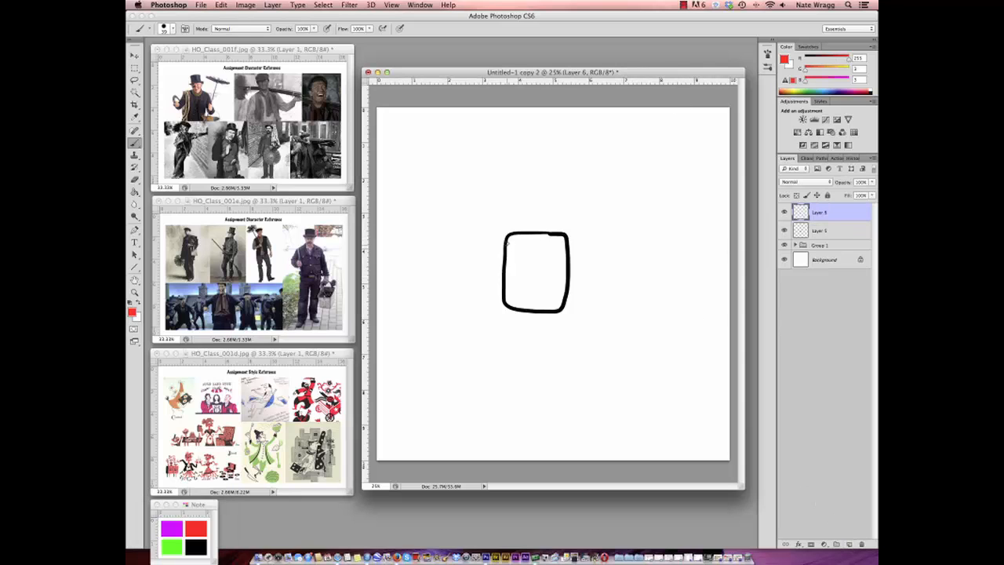
{"action": "mouse_move", "coordinate": [504, 235]}
{"action": "left_mouse_down"}
{"action": "mouse_move", "coordinate": [461, 162]}
{"action": "mouse_move", "coordinate": [462, 142]}
{"action": "mouse_move", "coordinate": [474, 156]}
{"action": "mouse_move", "coordinate": [458, 173]}
{"action": "left_mouse_up"}
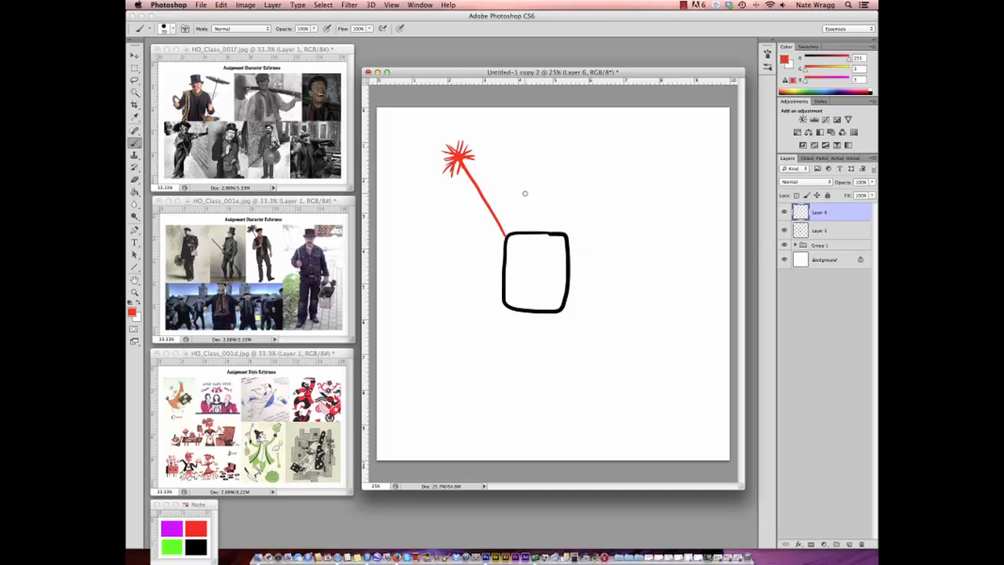
{"action": "mouse_move", "coordinate": [526, 193]}
{"action": "left_mouse_down"}
{"action": "mouse_move", "coordinate": [525, 217]}
{"action": "mouse_move", "coordinate": [514, 223]}
{"action": "mouse_move", "coordinate": [562, 222]}
{"action": "mouse_move", "coordinate": [551, 220]}
{"action": "mouse_move", "coordinate": [551, 192]}
{"action": "mouse_move", "coordinate": [524, 192]}
{"action": "left_mouse_up"}
{"action": "mouse_move", "coordinate": [511, 258]}
{"action": "left_mouse_down"}
{"action": "mouse_move", "coordinate": [539, 279]}
{"action": "mouse_move", "coordinate": [532, 300]}
{"action": "mouse_move", "coordinate": [540, 283]}
{"action": "mouse_move", "coordinate": [542, 298]}
{"action": "mouse_move", "coordinate": [565, 256]}
{"action": "mouse_move", "coordinate": [553, 274]}
{"action": "left_mouse_up"}
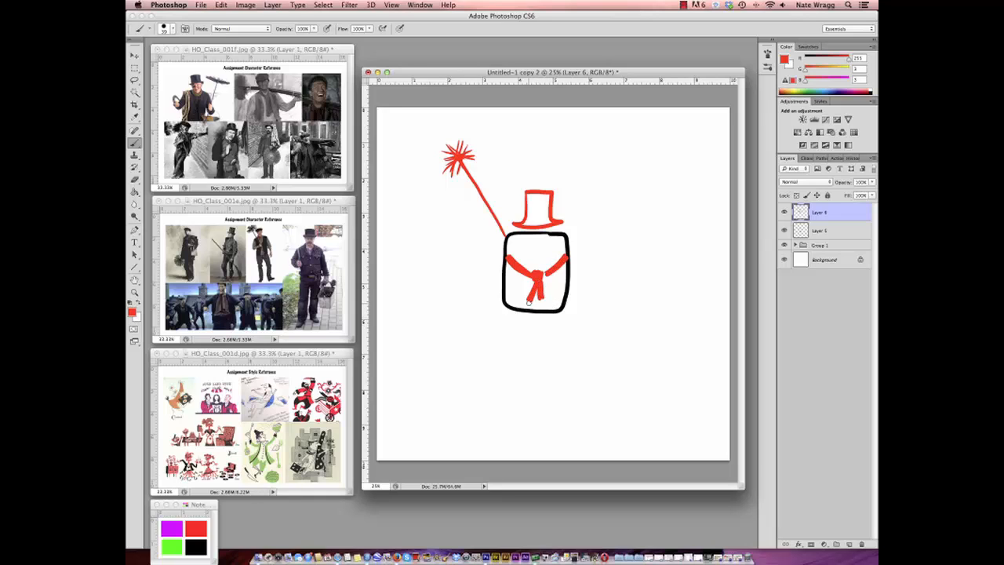
{"action": "mouse_move", "coordinate": [496, 284]}
{"action": "left_mouse_down"}
{"action": "mouse_move", "coordinate": [495, 273]}
{"action": "mouse_move", "coordinate": [465, 292]}
{"action": "mouse_move", "coordinate": [486, 310]}
{"action": "mouse_move", "coordinate": [500, 269]}
{"action": "mouse_move", "coordinate": [461, 279]}
{"action": "mouse_move", "coordinate": [474, 284]}
{"action": "left_mouse_up"}
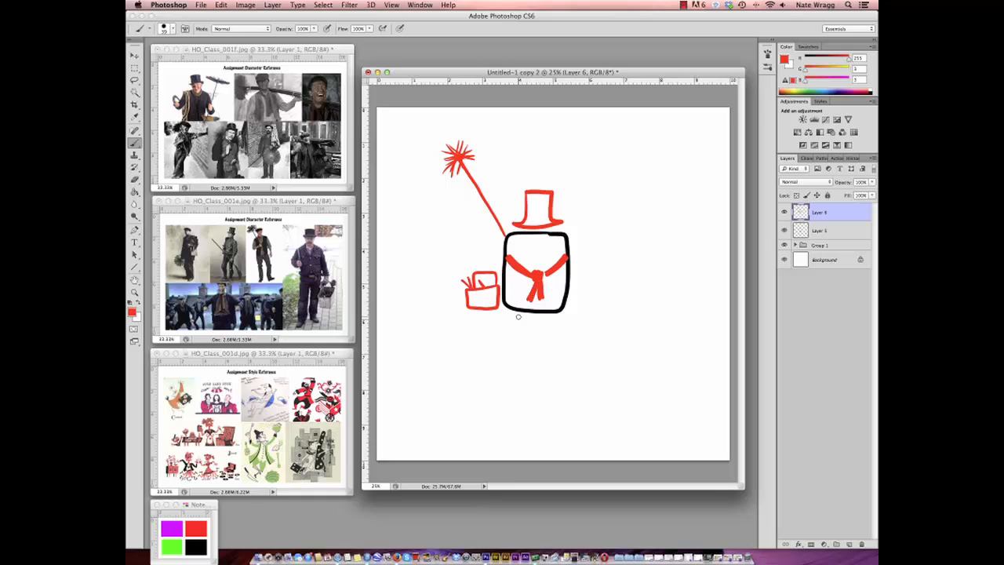
{"action": "mouse_move", "coordinate": [516, 312]}
{"action": "left_mouse_down"}
{"action": "mouse_move", "coordinate": [503, 333]}
{"action": "mouse_move", "coordinate": [524, 332]}
{"action": "mouse_move", "coordinate": [530, 319]}
{"action": "mouse_move", "coordinate": [562, 335]}
{"action": "mouse_move", "coordinate": [568, 320]}
{"action": "mouse_move", "coordinate": [551, 311]}
{"action": "left_mouse_up"}
- Switch to black and brush a moustache, mouth line, checkered vest sides and a looped rope coil over the chimney-brush handle
{"action": "left_click", "coordinate": [130, 304]}
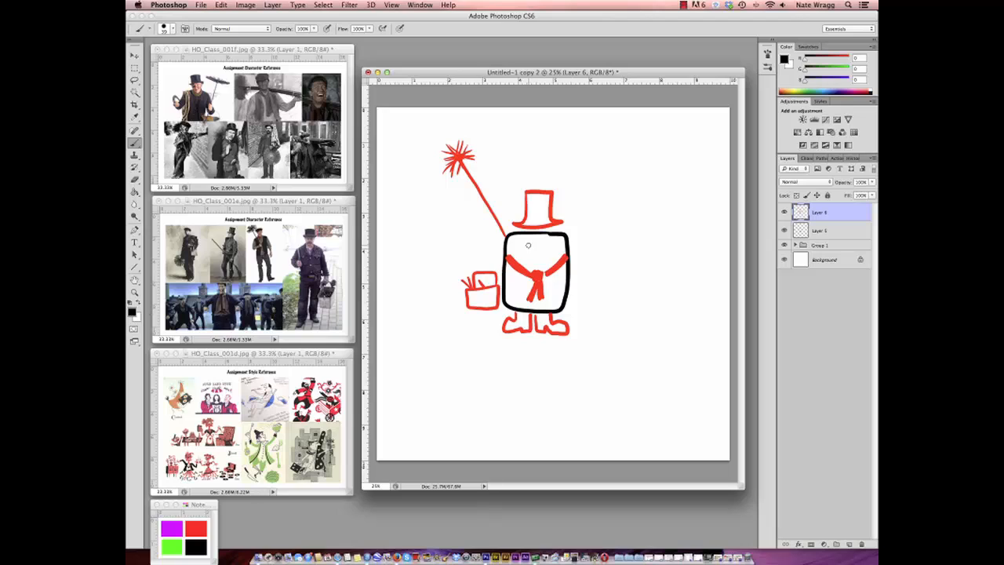
{"action": "mouse_move", "coordinate": [528, 245]}
{"action": "left_mouse_down"}
{"action": "mouse_move", "coordinate": [523, 259]}
{"action": "mouse_move", "coordinate": [534, 246]}
{"action": "mouse_move", "coordinate": [553, 252]}
{"action": "left_mouse_up"}
{"action": "mouse_move", "coordinate": [517, 274]}
{"action": "left_mouse_down"}
{"action": "mouse_move", "coordinate": [513, 296]}
{"action": "mouse_move", "coordinate": [520, 270]}
{"action": "mouse_move", "coordinate": [554, 295]}
{"action": "mouse_move", "coordinate": [568, 284]}
{"action": "left_mouse_up"}
{"action": "left_click_drag", "start_coordinate": [554, 287], "coordinate": [569, 276]}
{"action": "left_click_drag", "start_coordinate": [550, 278], "coordinate": [566, 268]}
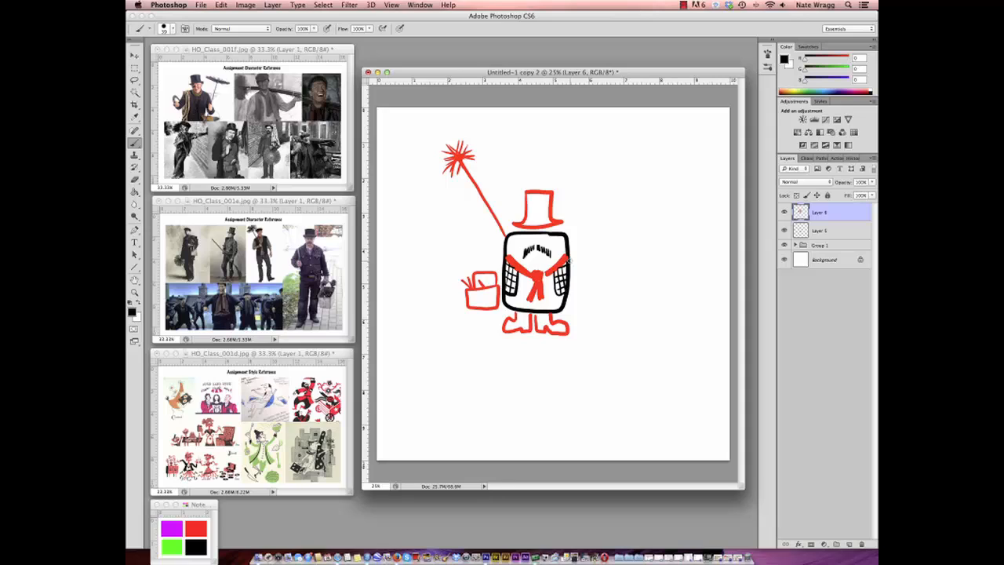
{"action": "left_click_drag", "start_coordinate": [540, 257], "coordinate": [549, 261]}
{"action": "mouse_move", "coordinate": [507, 227]}
{"action": "left_mouse_down"}
{"action": "mouse_move", "coordinate": [472, 213]}
{"action": "mouse_move", "coordinate": [500, 222]}
{"action": "mouse_move", "coordinate": [506, 237]}
{"action": "mouse_move", "coordinate": [488, 249]}
{"action": "left_mouse_up"}
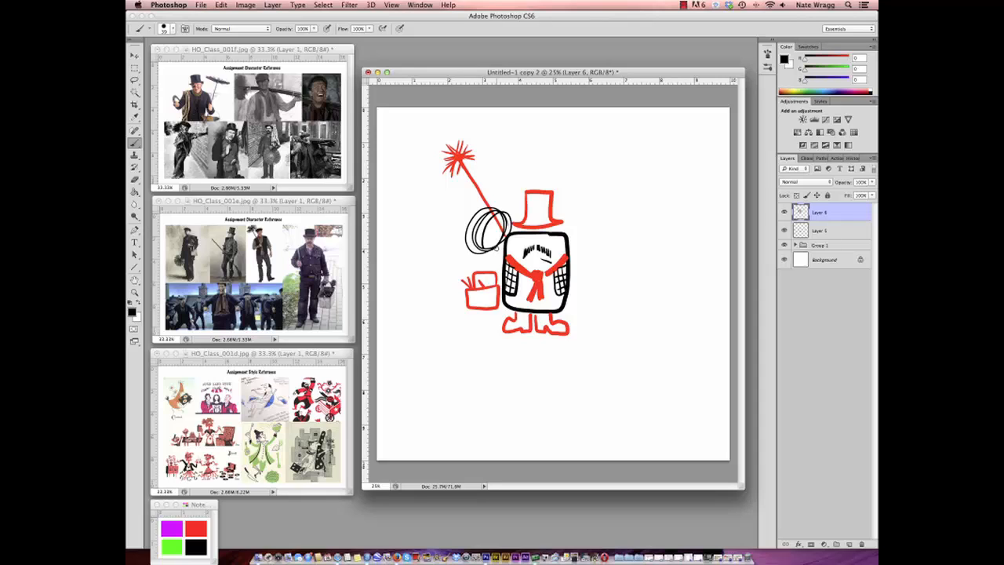
- Hide Layers 5 and 6, move them into Group 1, and keep a new empty Layer 7 active above it
{"action": "left_click_drag", "start_coordinate": [785, 211], "coordinate": [784, 245]}
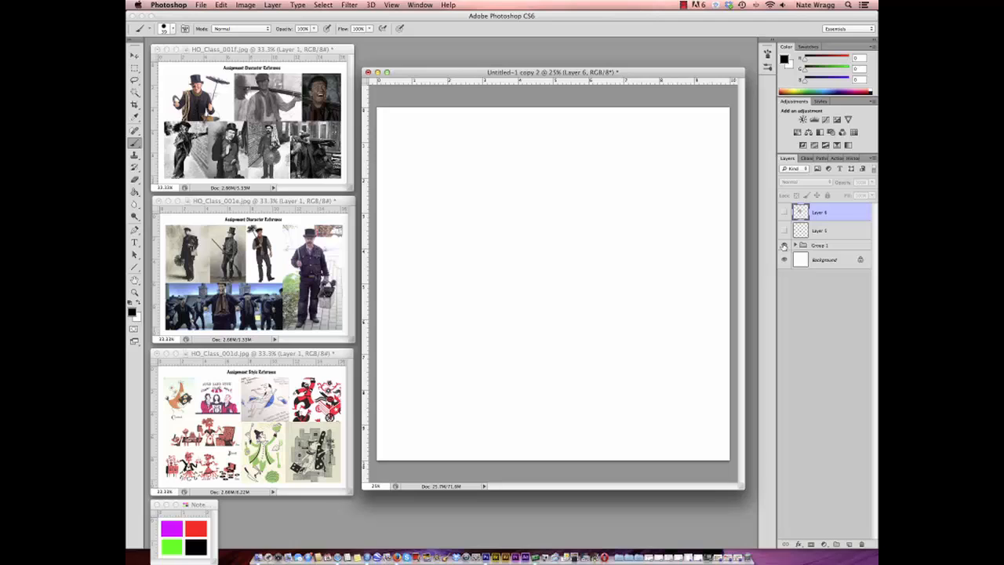
{"action": "left_click", "coordinate": [849, 544]}
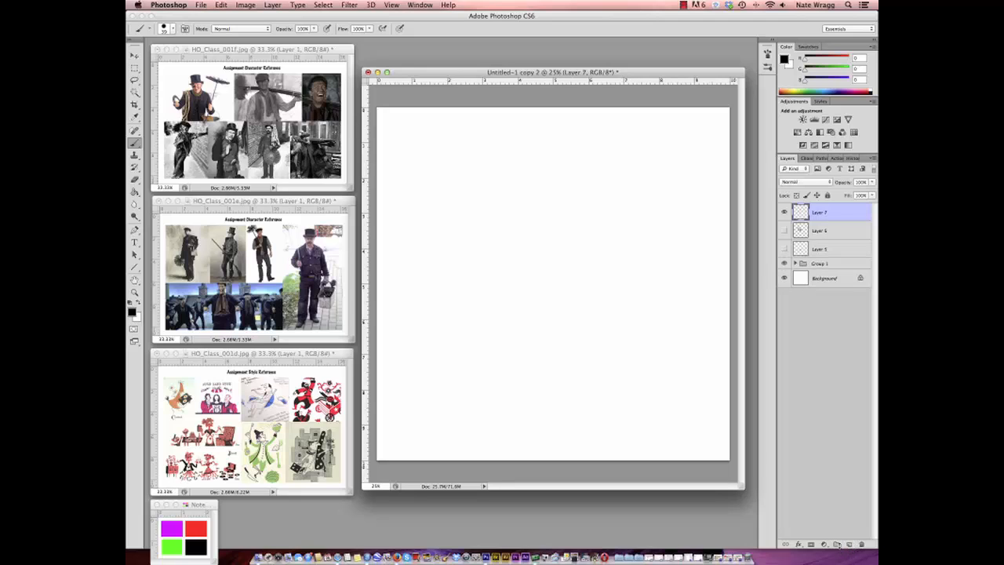
{"action": "left_click", "coordinate": [818, 232]}
{"action": "left_click", "coordinate": [818, 249], "text": "shift"}
{"action": "left_click_drag", "start_coordinate": [819, 234], "coordinate": [820, 266]}
{"action": "left_click", "coordinate": [818, 213]}
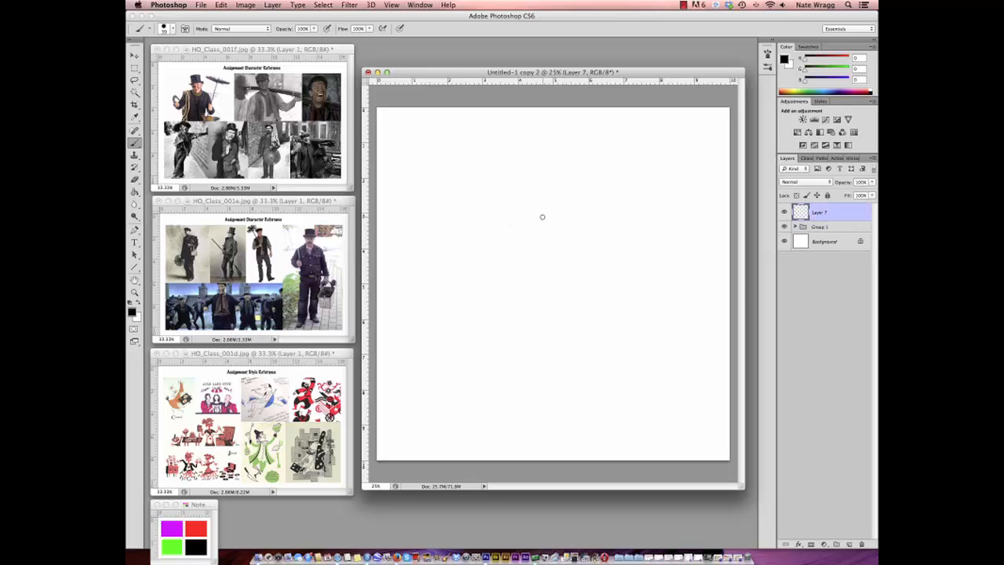
- On Layer 7, rough out a black pear-shaped body with a narrow upper block and a wide round belly
{"action": "mouse_move", "coordinate": [499, 219]}
{"action": "left_mouse_down"}
{"action": "mouse_move", "coordinate": [550, 205]}
{"action": "mouse_move", "coordinate": [571, 227]}
{"action": "mouse_move", "coordinate": [497, 255]}
{"action": "mouse_move", "coordinate": [471, 318]}
{"action": "mouse_move", "coordinate": [477, 340]}
{"action": "mouse_move", "coordinate": [562, 345]}
{"action": "left_mouse_up"}
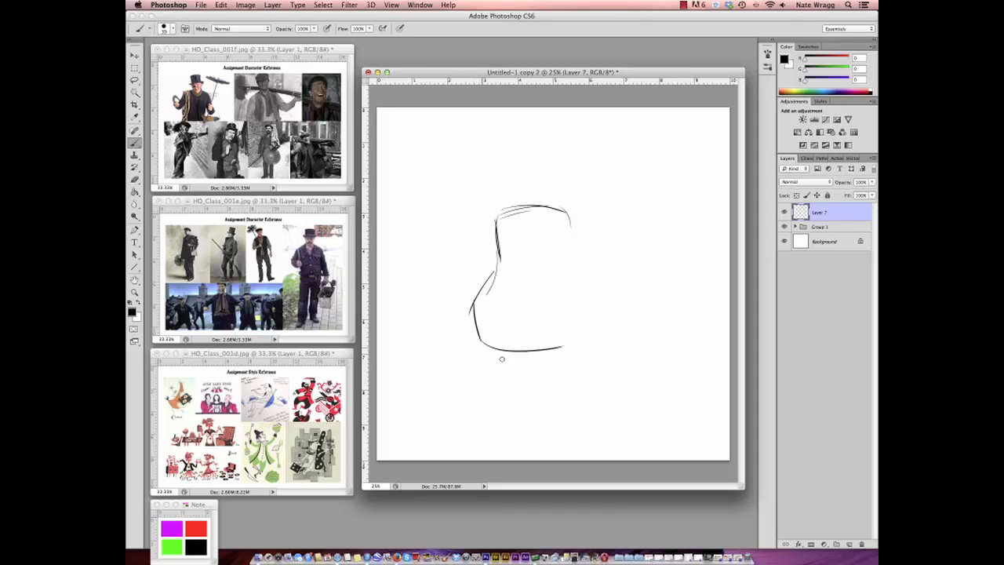
{"action": "mouse_move", "coordinate": [502, 359]}
{"action": "left_mouse_down"}
{"action": "mouse_move", "coordinate": [593, 276]}
{"action": "mouse_move", "coordinate": [567, 211]}
{"action": "mouse_move", "coordinate": [578, 268]}
{"action": "mouse_move", "coordinate": [596, 290]}
{"action": "mouse_move", "coordinate": [512, 356]}
{"action": "left_mouse_up"}
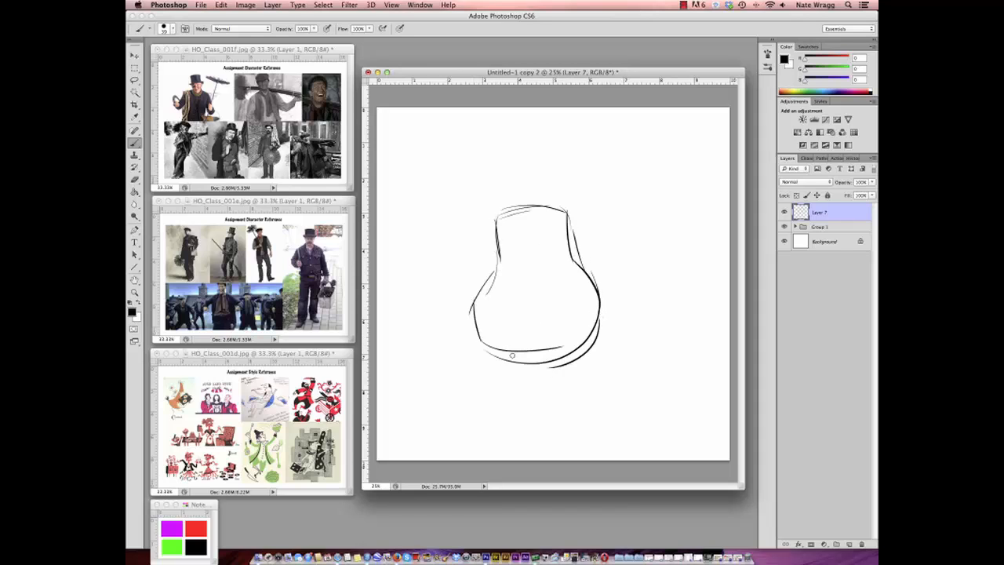
{"action": "left_click_drag", "start_coordinate": [499, 263], "coordinate": [493, 351]}
{"action": "mouse_move", "coordinate": [499, 237]}
{"action": "left_mouse_down"}
{"action": "mouse_move", "coordinate": [534, 201]}
{"action": "mouse_move", "coordinate": [568, 208]}
{"action": "mouse_move", "coordinate": [594, 332]}
{"action": "left_mouse_up"}
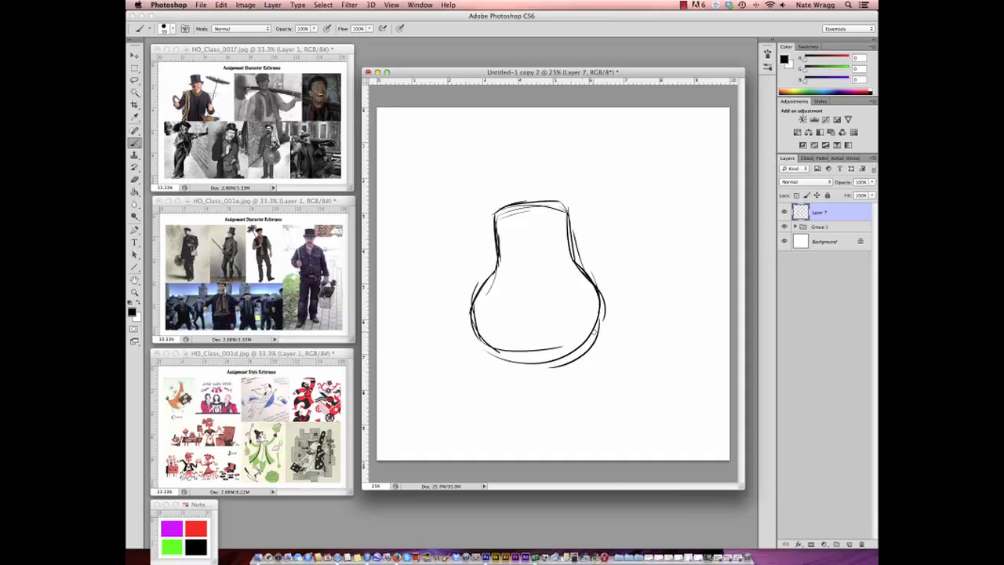
- Add a short pair of divided legs under the belly and strengthen the body outline with more strokes
{"action": "mouse_move", "coordinate": [499, 268]}
{"action": "left_mouse_down"}
{"action": "mouse_move", "coordinate": [480, 307]}
{"action": "mouse_move", "coordinate": [551, 363]}
{"action": "mouse_move", "coordinate": [508, 350]}
{"action": "mouse_move", "coordinate": [595, 296]}
{"action": "mouse_move", "coordinate": [576, 350]}
{"action": "mouse_move", "coordinate": [516, 362]}
{"action": "mouse_move", "coordinate": [505, 381]}
{"action": "mouse_move", "coordinate": [501, 372]}
{"action": "mouse_move", "coordinate": [539, 386]}
{"action": "mouse_move", "coordinate": [518, 379]}
{"action": "mouse_move", "coordinate": [579, 378]}
{"action": "left_mouse_up"}
{"action": "mouse_move", "coordinate": [505, 354]}
{"action": "left_mouse_down"}
{"action": "mouse_move", "coordinate": [505, 384]}
{"action": "mouse_move", "coordinate": [472, 311]}
{"action": "left_mouse_up"}
{"action": "mouse_move", "coordinate": [495, 250]}
{"action": "left_mouse_down"}
{"action": "mouse_move", "coordinate": [519, 206]}
{"action": "mouse_move", "coordinate": [566, 204]}
{"action": "mouse_move", "coordinate": [579, 270]}
{"action": "mouse_move", "coordinate": [604, 314]}
{"action": "mouse_move", "coordinate": [589, 351]}
{"action": "left_mouse_up"}
{"action": "left_click_drag", "start_coordinate": [488, 342], "coordinate": [579, 357]}
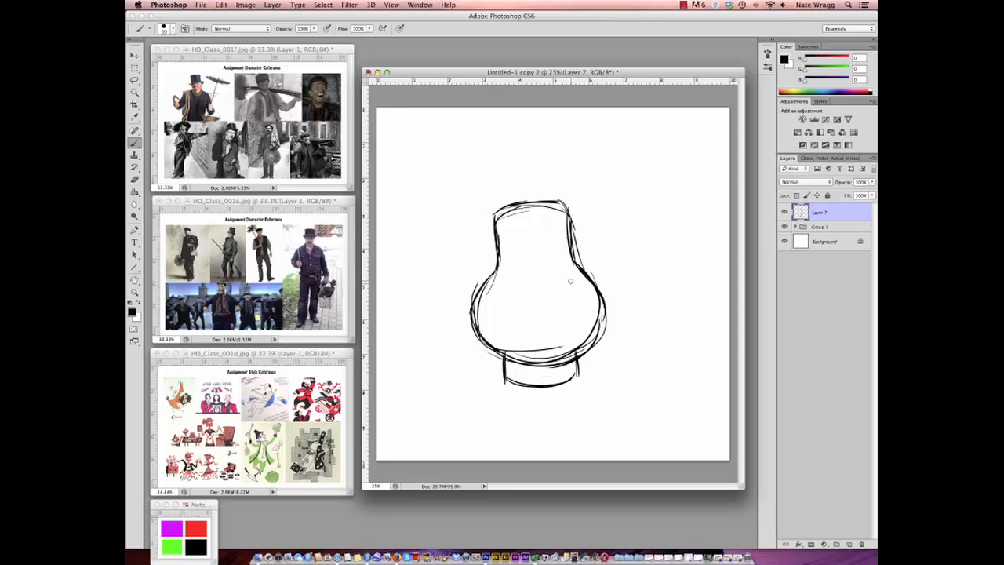
{"action": "mouse_move", "coordinate": [516, 206]}
{"action": "left_mouse_down"}
{"action": "mouse_move", "coordinate": [500, 230]}
{"action": "mouse_move", "coordinate": [541, 195]}
{"action": "mouse_move", "coordinate": [518, 202]}
{"action": "mouse_move", "coordinate": [473, 326]}
{"action": "mouse_move", "coordinate": [528, 198]}
{"action": "left_mouse_up"}
{"action": "mouse_move", "coordinate": [571, 229]}
{"action": "left_mouse_down"}
{"action": "mouse_move", "coordinate": [604, 295]}
{"action": "mouse_move", "coordinate": [596, 343]}
{"action": "left_mouse_up"}
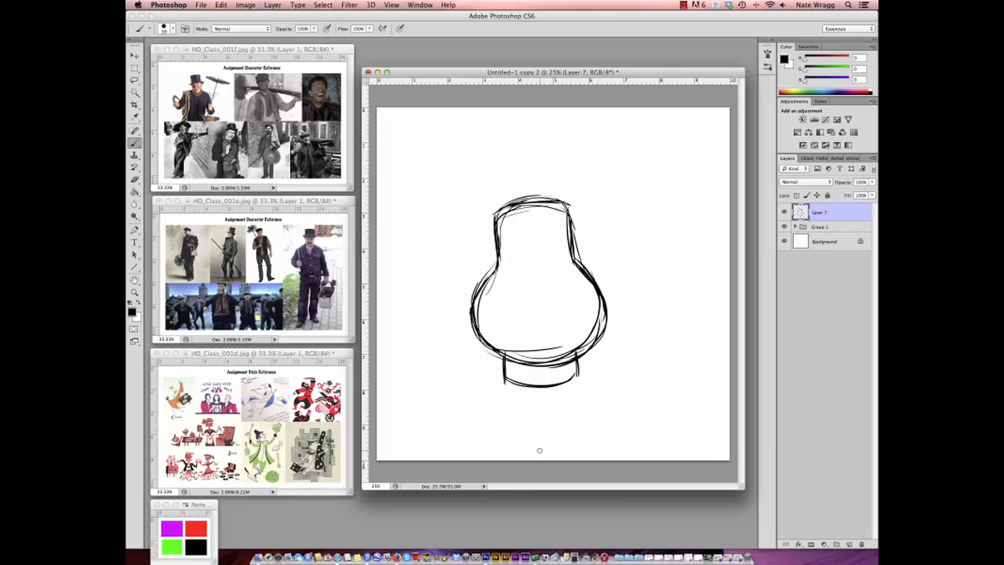
{"action": "mouse_move", "coordinate": [539, 363]}
{"action": "left_mouse_down"}
{"action": "mouse_move", "coordinate": [543, 385]}
{"action": "mouse_move", "coordinate": [571, 385]}
{"action": "mouse_move", "coordinate": [578, 362]}
{"action": "left_mouse_up"}
{"action": "left_click_drag", "start_coordinate": [508, 374], "coordinate": [505, 384]}
{"action": "mouse_move", "coordinate": [491, 348]}
{"action": "left_mouse_down"}
{"action": "mouse_move", "coordinate": [476, 286]}
{"action": "mouse_move", "coordinate": [494, 234]}
{"action": "mouse_move", "coordinate": [562, 199]}
{"action": "mouse_move", "coordinate": [568, 217]}
{"action": "left_mouse_up"}
- Sketch a slightly tilted top hat with a brim on the head, and nudge the whole sketch slightly right and down
{"action": "mouse_move", "coordinate": [506, 144]}
{"action": "left_mouse_down"}
{"action": "mouse_move", "coordinate": [535, 137]}
{"action": "mouse_move", "coordinate": [482, 146]}
{"action": "mouse_move", "coordinate": [555, 136]}
{"action": "mouse_move", "coordinate": [557, 179]}
{"action": "left_mouse_up"}
{"action": "left_click_drag", "start_coordinate": [553, 136], "coordinate": [557, 189]}
{"action": "left_click_drag", "start_coordinate": [556, 142], "coordinate": [560, 196]}
{"action": "mouse_move", "coordinate": [482, 151]}
{"action": "left_mouse_down"}
{"action": "mouse_move", "coordinate": [496, 216]}
{"action": "mouse_move", "coordinate": [578, 190]}
{"action": "left_mouse_up"}
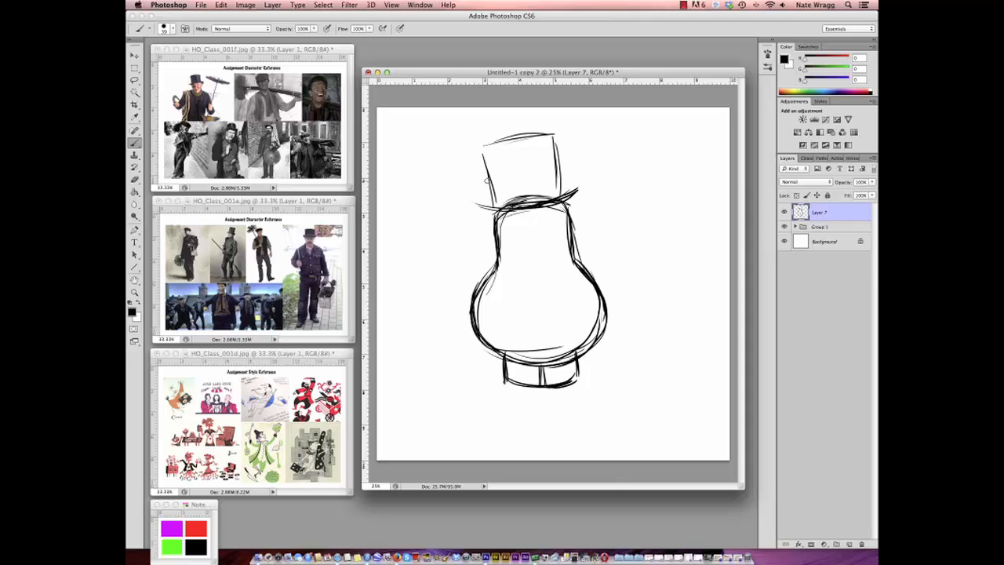
{"action": "mouse_move", "coordinate": [495, 204]}
{"action": "left_mouse_down"}
{"action": "mouse_move", "coordinate": [484, 162]}
{"action": "mouse_move", "coordinate": [553, 135]}
{"action": "mouse_move", "coordinate": [562, 182]}
{"action": "left_mouse_up"}
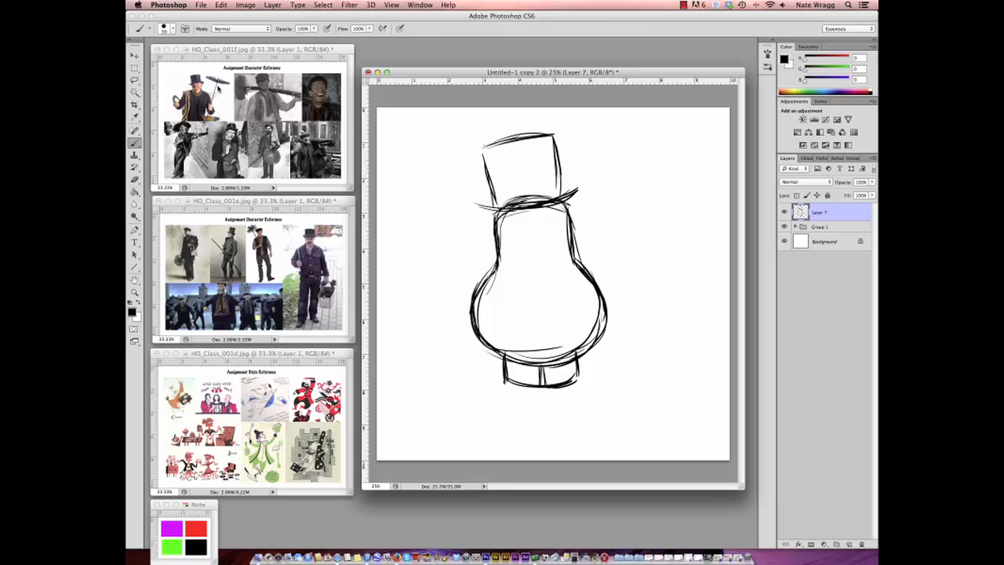
{"action": "left_click", "coordinate": [135, 56]}
{"action": "left_click_drag", "start_coordinate": [565, 314], "coordinate": [574, 320]}
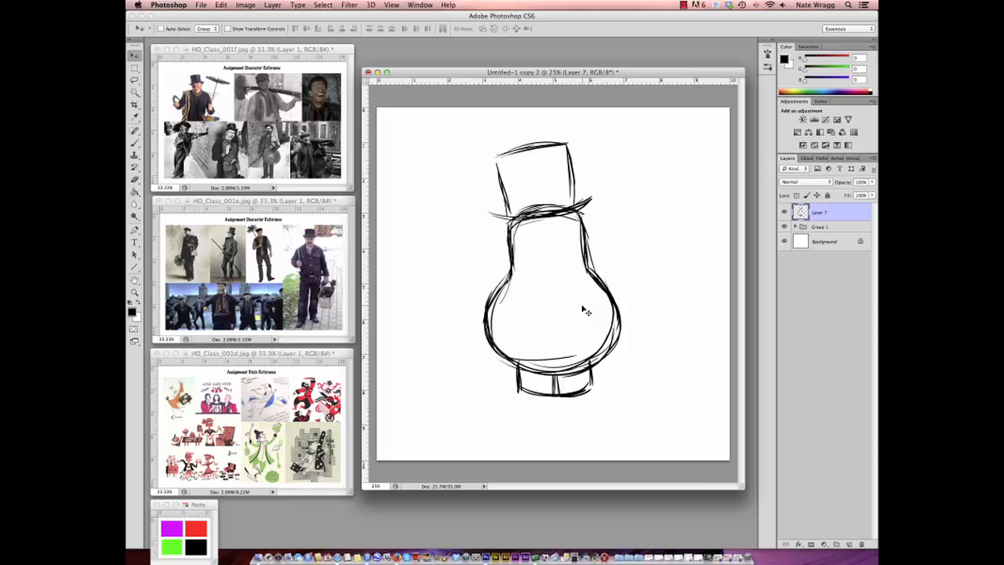
- Brush a bent arm on the left side of the belly with its round hand resting on the body
{"action": "left_click", "coordinate": [135, 143]}
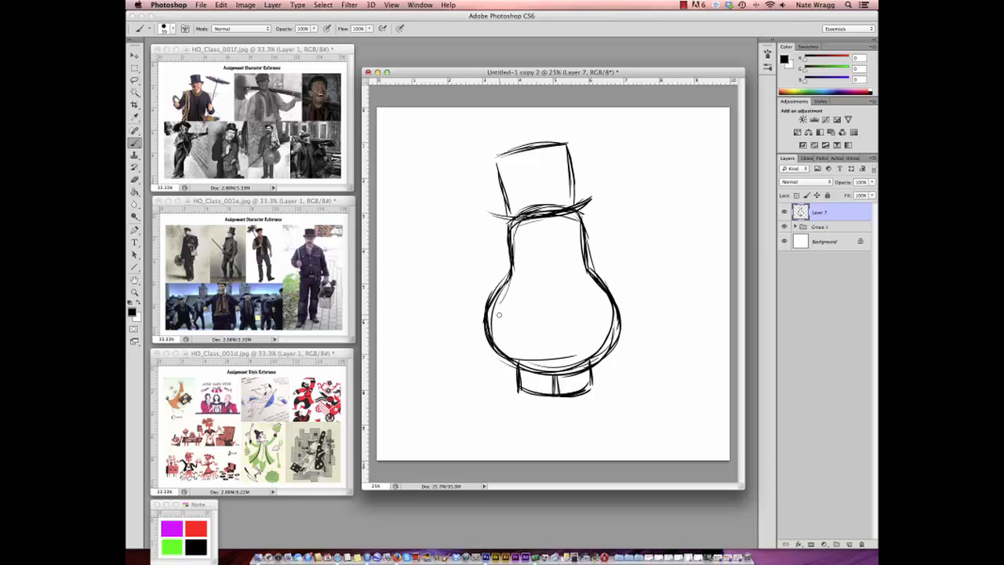
{"action": "mouse_move", "coordinate": [510, 307]}
{"action": "left_mouse_down"}
{"action": "mouse_move", "coordinate": [510, 327]}
{"action": "mouse_move", "coordinate": [508, 307]}
{"action": "left_mouse_up"}
{"action": "mouse_move", "coordinate": [475, 328]}
{"action": "left_mouse_down"}
{"action": "mouse_move", "coordinate": [497, 315]}
{"action": "mouse_move", "coordinate": [473, 315]}
{"action": "mouse_move", "coordinate": [488, 333]}
{"action": "left_mouse_up"}
{"action": "mouse_move", "coordinate": [476, 324]}
{"action": "left_mouse_down"}
{"action": "mouse_move", "coordinate": [498, 320]}
{"action": "mouse_move", "coordinate": [469, 339]}
{"action": "mouse_move", "coordinate": [502, 324]}
{"action": "mouse_move", "coordinate": [483, 300]}
{"action": "mouse_move", "coordinate": [502, 285]}
{"action": "left_mouse_up"}
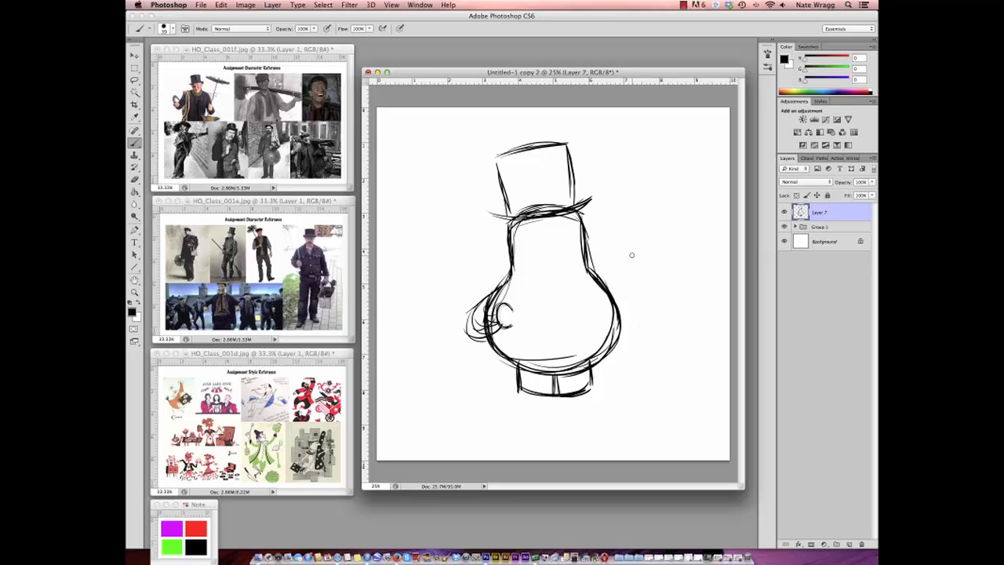
- Sketch a round raised hand on the right and a long diagonal pole across the shoulders, with a second hand circle on the pole
{"action": "mouse_move", "coordinate": [632, 253]}
{"action": "left_mouse_down"}
{"action": "mouse_move", "coordinate": [620, 265]}
{"action": "mouse_move", "coordinate": [639, 251]}
{"action": "mouse_move", "coordinate": [627, 247]}
{"action": "mouse_move", "coordinate": [638, 270]}
{"action": "mouse_move", "coordinate": [616, 259]}
{"action": "left_mouse_up"}
{"action": "left_click_drag", "start_coordinate": [618, 265], "coordinate": [622, 306]}
{"action": "left_click_drag", "start_coordinate": [428, 221], "coordinate": [649, 302]}
{"action": "left_click_drag", "start_coordinate": [397, 204], "coordinate": [683, 313]}
{"action": "left_click_drag", "start_coordinate": [494, 240], "coordinate": [693, 317]}
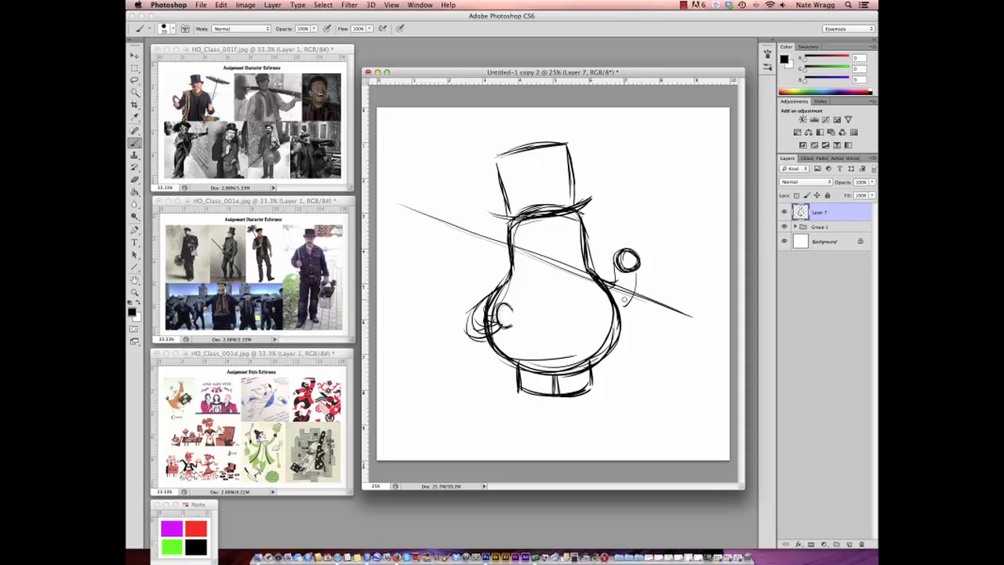
{"action": "mouse_move", "coordinate": [637, 280]}
{"action": "left_mouse_down"}
{"action": "mouse_move", "coordinate": [625, 292]}
{"action": "mouse_move", "coordinate": [646, 292]}
{"action": "mouse_move", "coordinate": [637, 281]}
{"action": "left_mouse_up"}
- Erase the upper hand circle on the right and brush a bent arm leading to the hand on the pole
{"action": "left_click", "coordinate": [134, 179]}
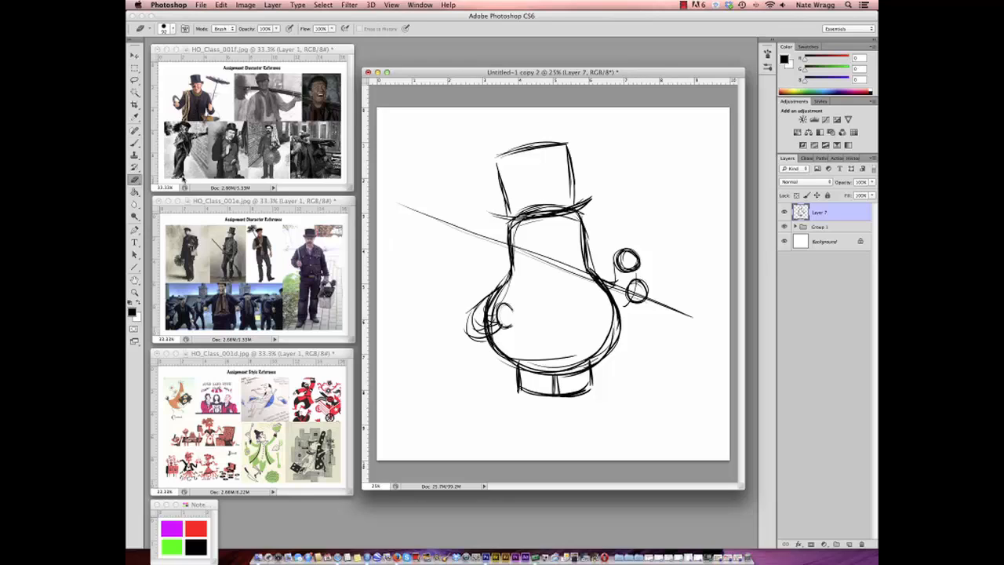
{"action": "left_click_drag", "start_coordinate": [619, 258], "coordinate": [643, 261]}
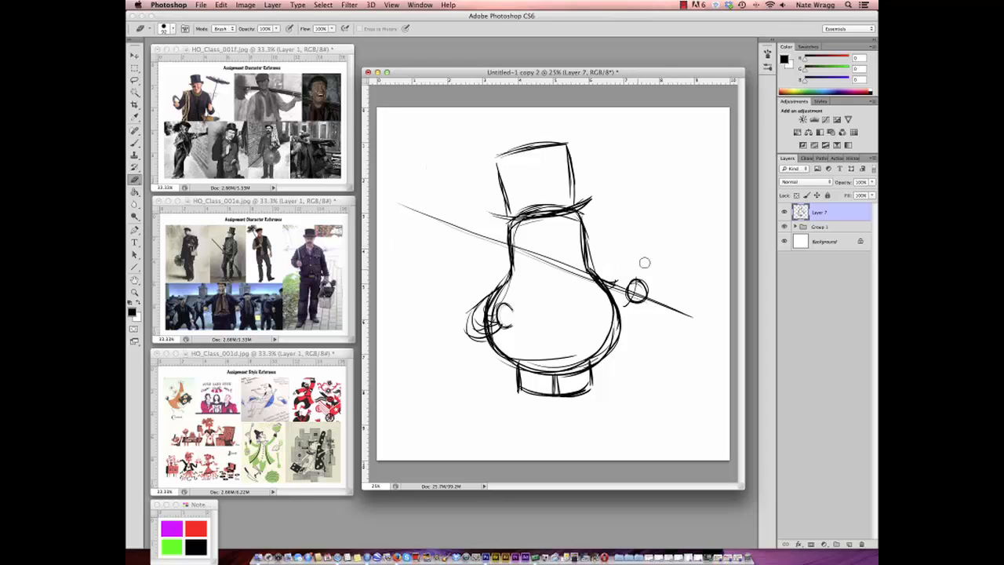
{"action": "left_click", "coordinate": [135, 144]}
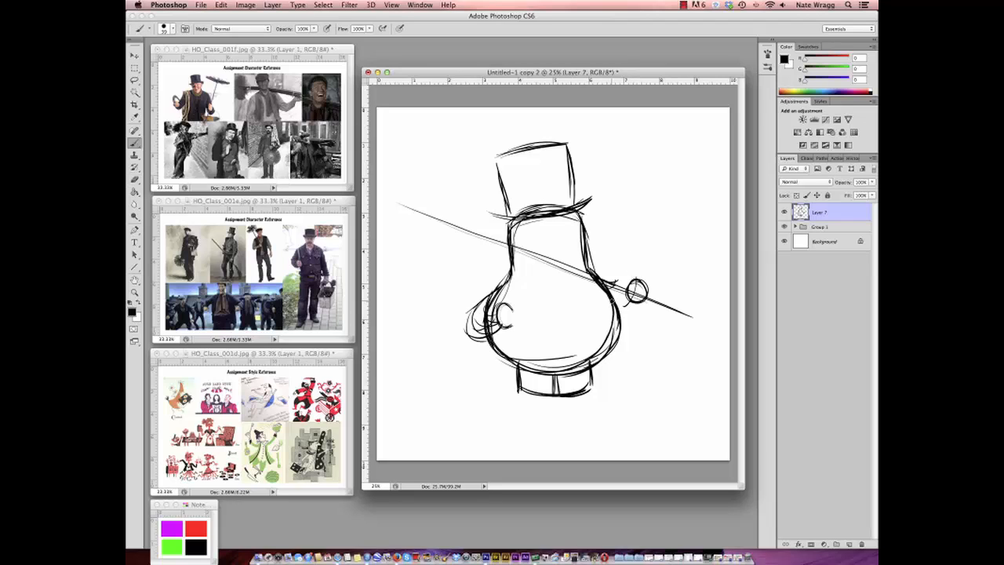
{"action": "mouse_move", "coordinate": [622, 323]}
{"action": "left_mouse_down"}
{"action": "mouse_move", "coordinate": [649, 334]}
{"action": "mouse_move", "coordinate": [637, 345]}
{"action": "mouse_move", "coordinate": [647, 339]}
{"action": "mouse_move", "coordinate": [648, 311]}
{"action": "mouse_move", "coordinate": [663, 316]}
{"action": "mouse_move", "coordinate": [623, 313]}
{"action": "mouse_move", "coordinate": [661, 316]}
{"action": "left_mouse_up"}
{"action": "mouse_move", "coordinate": [654, 315]}
{"action": "left_mouse_down"}
{"action": "mouse_move", "coordinate": [646, 335]}
{"action": "mouse_move", "coordinate": [623, 337]}
{"action": "left_mouse_up"}
{"action": "mouse_move", "coordinate": [605, 286]}
{"action": "left_mouse_down"}
{"action": "mouse_move", "coordinate": [629, 313]}
{"action": "mouse_move", "coordinate": [629, 298]}
{"action": "mouse_move", "coordinate": [648, 292]}
{"action": "left_mouse_up"}
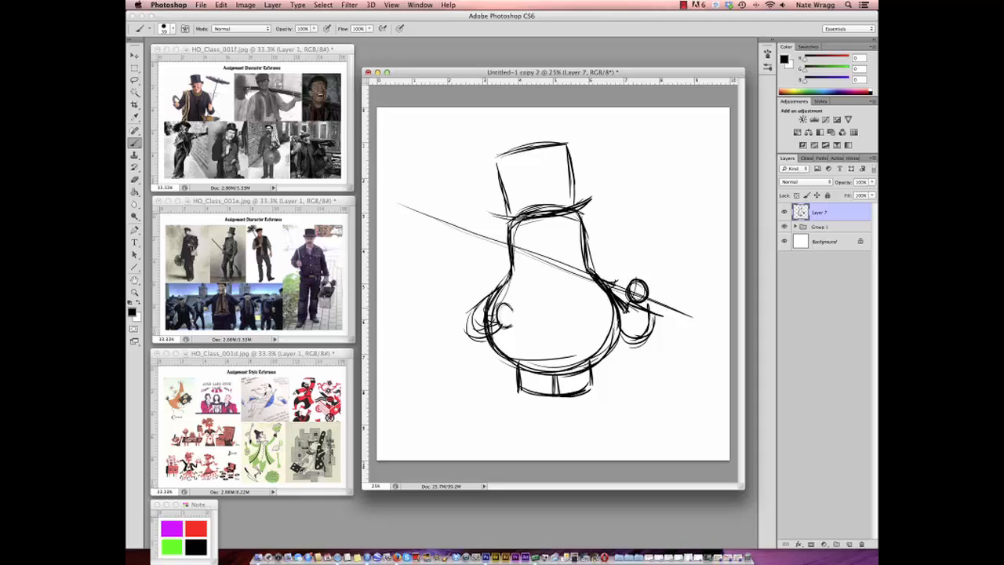
- Redraw the left arm hanging straight down to a round hand, and erase the hand and elbow of the earlier bent arm
{"action": "mouse_move", "coordinate": [486, 303]}
{"action": "left_mouse_down"}
{"action": "mouse_move", "coordinate": [469, 357]}
{"action": "mouse_move", "coordinate": [493, 359]}
{"action": "mouse_move", "coordinate": [473, 375]}
{"action": "mouse_move", "coordinate": [494, 367]}
{"action": "left_mouse_up"}
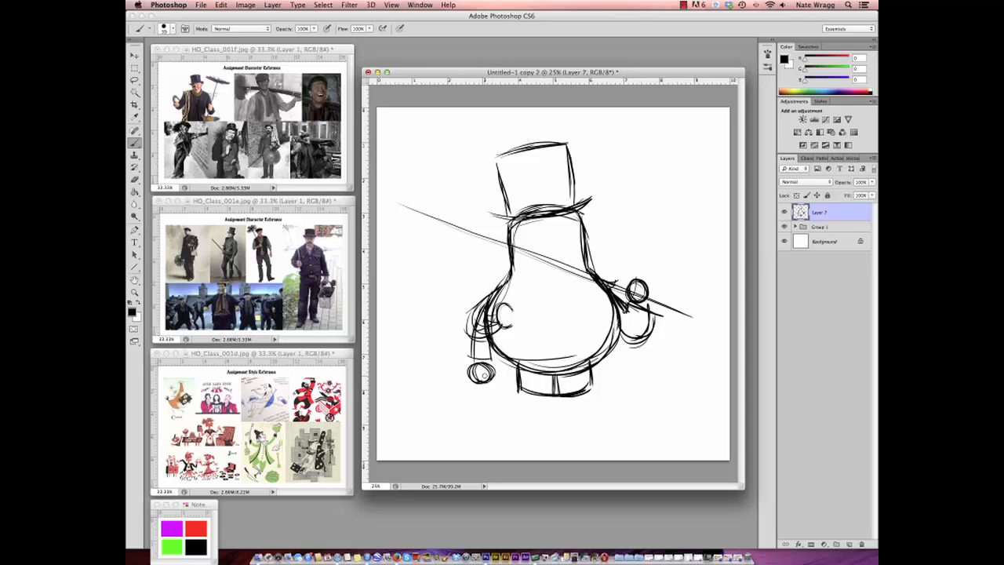
{"action": "mouse_move", "coordinate": [474, 315]}
{"action": "left_mouse_down"}
{"action": "mouse_move", "coordinate": [469, 351]}
{"action": "mouse_move", "coordinate": [472, 335]}
{"action": "left_mouse_up"}
{"action": "mouse_move", "coordinate": [491, 295]}
{"action": "left_mouse_down"}
{"action": "mouse_move", "coordinate": [505, 324]}
{"action": "mouse_move", "coordinate": [505, 315]}
{"action": "mouse_move", "coordinate": [507, 327]}
{"action": "mouse_move", "coordinate": [474, 312]}
{"action": "left_mouse_up"}
{"action": "left_click", "coordinate": [134, 178]}
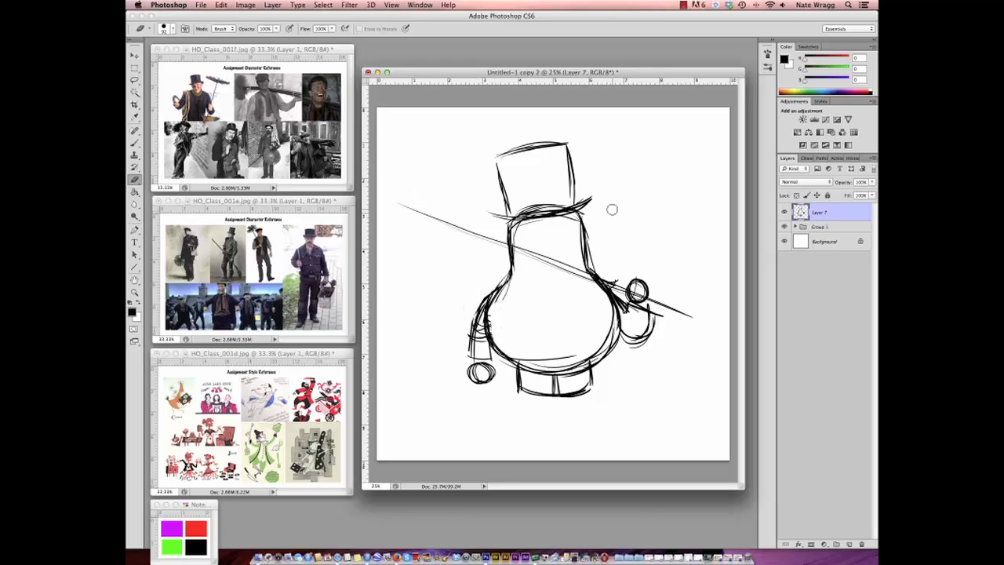
- Brush two rounded shoes pointing outward beneath the short legs
{"action": "left_click", "coordinate": [134, 142]}
{"action": "mouse_move", "coordinate": [519, 385]}
{"action": "left_mouse_down"}
{"action": "mouse_move", "coordinate": [512, 398]}
{"action": "mouse_move", "coordinate": [524, 405]}
{"action": "mouse_move", "coordinate": [552, 395]}
{"action": "mouse_move", "coordinate": [604, 406]}
{"action": "mouse_move", "coordinate": [603, 382]}
{"action": "mouse_move", "coordinate": [605, 399]}
{"action": "mouse_move", "coordinate": [505, 389]}
{"action": "mouse_move", "coordinate": [511, 409]}
{"action": "mouse_move", "coordinate": [574, 399]}
{"action": "left_mouse_up"}
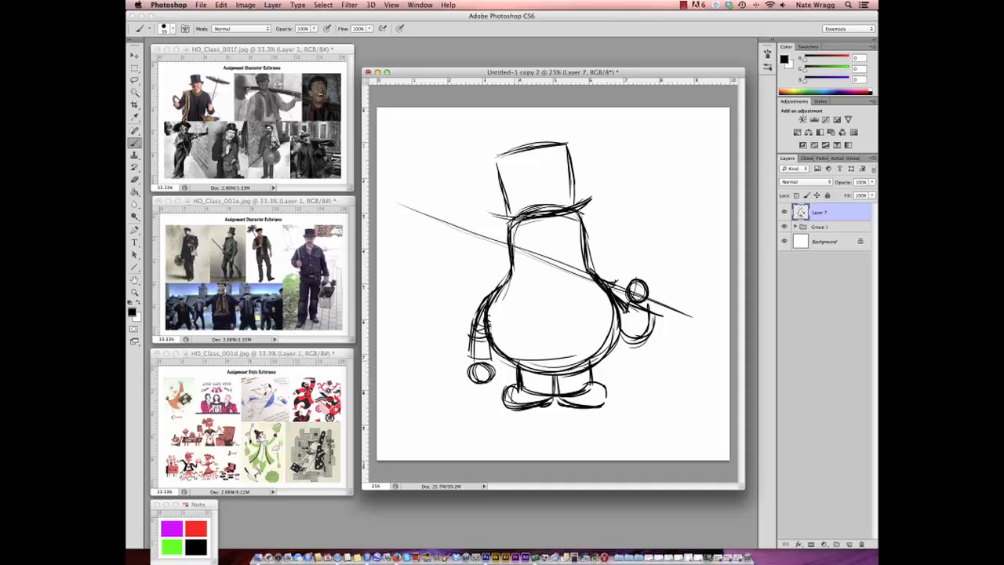
{"action": "mouse_move", "coordinate": [501, 353]}
{"action": "left_mouse_down"}
{"action": "mouse_move", "coordinate": [545, 372]}
{"action": "mouse_move", "coordinate": [598, 363]}
{"action": "mouse_move", "coordinate": [617, 346]}
{"action": "left_mouse_up"}
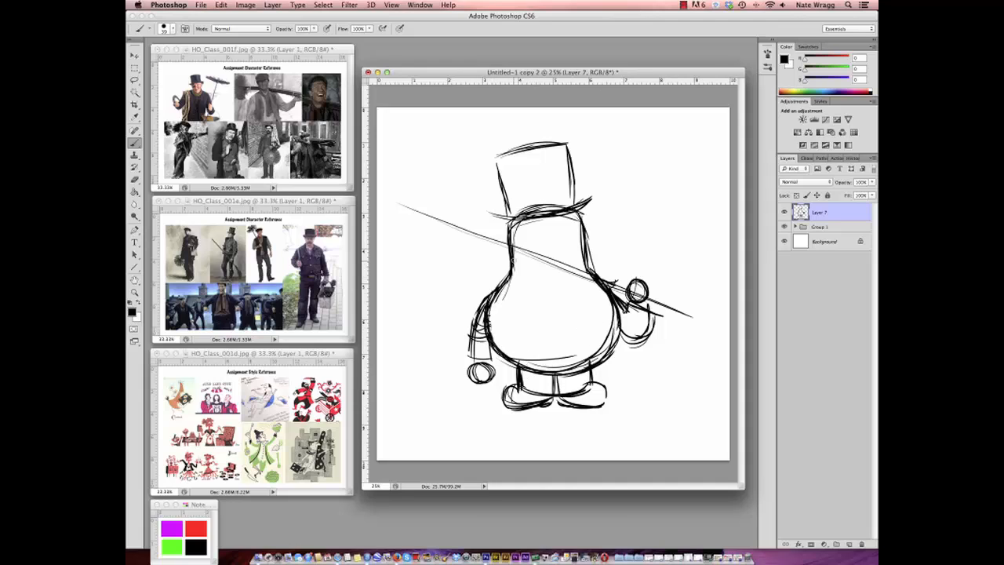
- Brush a small round ear on the left side of the head and a curved centre line down through the hat, face and belly
{"action": "mouse_move", "coordinate": [507, 258]}
{"action": "left_mouse_down"}
{"action": "mouse_move", "coordinate": [503, 271]}
{"action": "mouse_move", "coordinate": [511, 252]}
{"action": "left_mouse_up"}
{"action": "left_click_drag", "start_coordinate": [549, 217], "coordinate": [571, 358]}
{"action": "left_click_drag", "start_coordinate": [567, 313], "coordinate": [571, 345]}
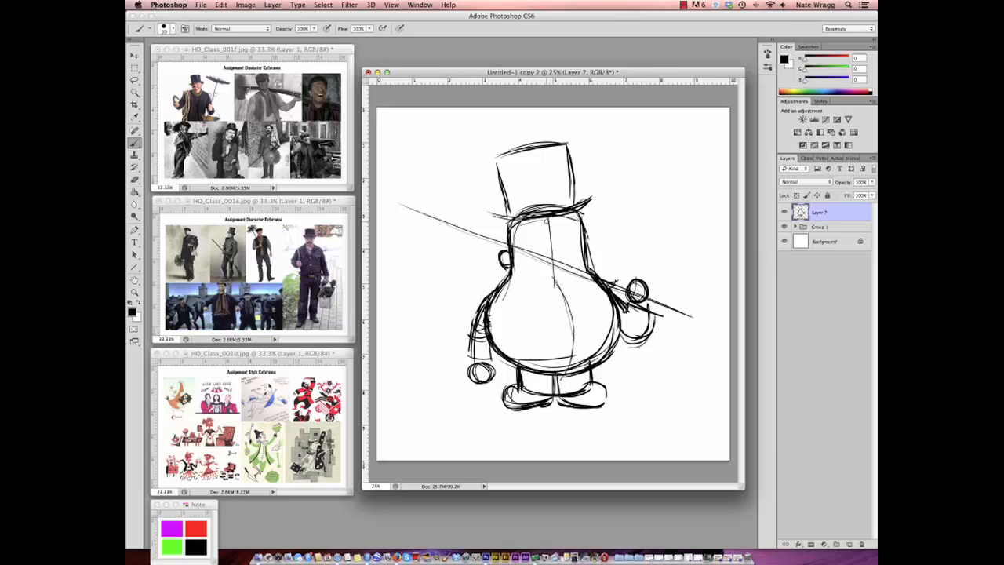
{"action": "left_click_drag", "start_coordinate": [546, 227], "coordinate": [559, 287]}
{"action": "mouse_move", "coordinate": [527, 139]}
{"action": "left_mouse_down"}
{"action": "mouse_move", "coordinate": [573, 302]}
{"action": "mouse_move", "coordinate": [574, 369]}
{"action": "left_mouse_up"}
{"action": "left_click_drag", "start_coordinate": [575, 332], "coordinate": [561, 371]}
{"action": "left_click_drag", "start_coordinate": [490, 297], "coordinate": [504, 354]}
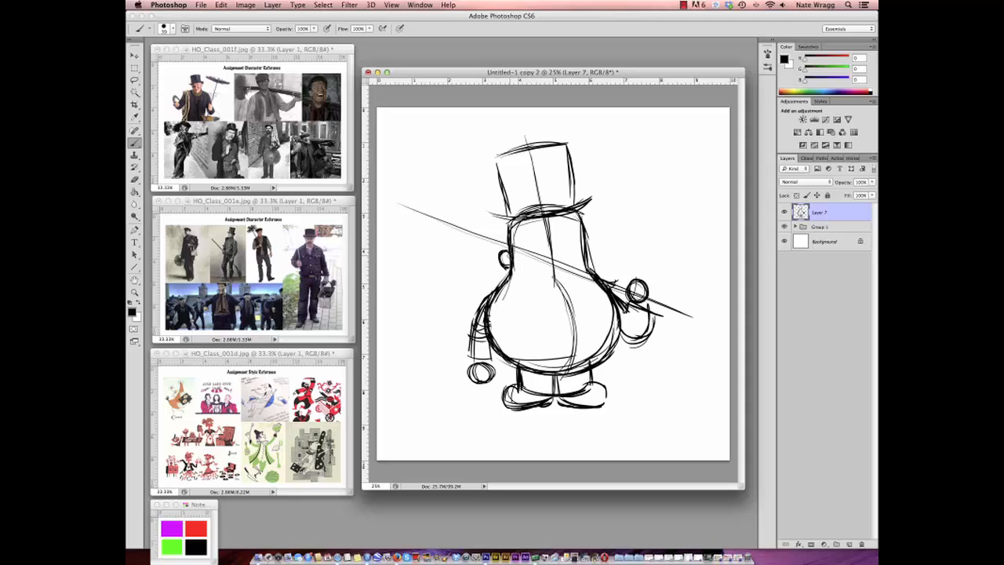
- Reinforce the hat brim and sketch the face with a large round nose, curved smile, small oval eyes and eyebrows
{"action": "left_click_drag", "start_coordinate": [513, 233], "coordinate": [512, 254]}
{"action": "mouse_move", "coordinate": [492, 215]}
{"action": "left_mouse_down"}
{"action": "mouse_move", "coordinate": [574, 213]}
{"action": "mouse_move", "coordinate": [593, 196]}
{"action": "left_mouse_up"}
{"action": "mouse_move", "coordinate": [551, 243]}
{"action": "left_mouse_down"}
{"action": "mouse_move", "coordinate": [574, 242]}
{"action": "mouse_move", "coordinate": [549, 267]}
{"action": "mouse_move", "coordinate": [572, 272]}
{"action": "mouse_move", "coordinate": [581, 255]}
{"action": "mouse_move", "coordinate": [564, 266]}
{"action": "left_mouse_up"}
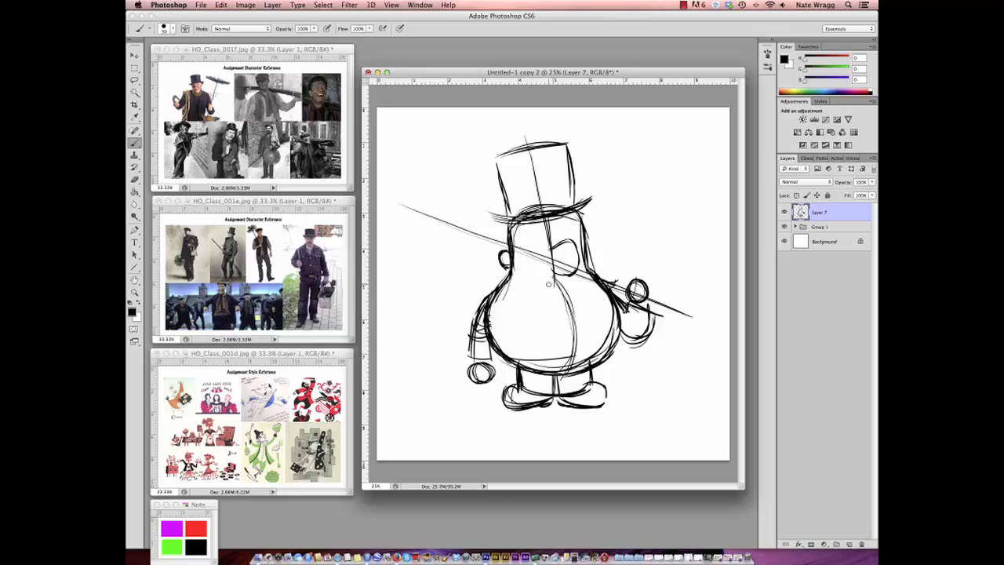
{"action": "mouse_move", "coordinate": [531, 266]}
{"action": "left_mouse_down"}
{"action": "mouse_move", "coordinate": [566, 279]}
{"action": "mouse_move", "coordinate": [553, 281]}
{"action": "left_mouse_up"}
{"action": "mouse_move", "coordinate": [529, 227]}
{"action": "left_mouse_down"}
{"action": "mouse_move", "coordinate": [531, 239]}
{"action": "mouse_move", "coordinate": [561, 224]}
{"action": "mouse_move", "coordinate": [542, 247]}
{"action": "left_mouse_up"}
{"action": "mouse_move", "coordinate": [509, 215]}
{"action": "left_mouse_down"}
{"action": "mouse_move", "coordinate": [497, 171]}
{"action": "mouse_move", "coordinate": [541, 144]}
{"action": "mouse_move", "coordinate": [571, 186]}
{"action": "left_mouse_up"}
{"action": "left_click_drag", "start_coordinate": [477, 365], "coordinate": [479, 384]}
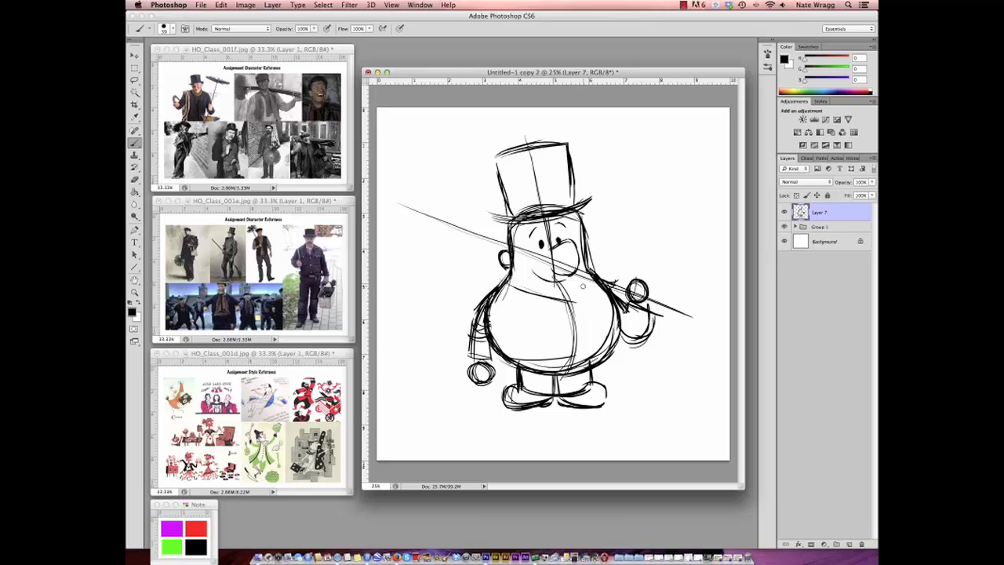
- Sketch the clothing with a V-shaped collar below the face, open jacket edges down both sides and a vest hem across the belly
{"action": "mouse_move", "coordinate": [586, 276]}
{"action": "left_mouse_down"}
{"action": "mouse_move", "coordinate": [563, 330]}
{"action": "mouse_move", "coordinate": [509, 282]}
{"action": "mouse_move", "coordinate": [563, 331]}
{"action": "left_mouse_up"}
{"action": "left_click_drag", "start_coordinate": [509, 282], "coordinate": [586, 276]}
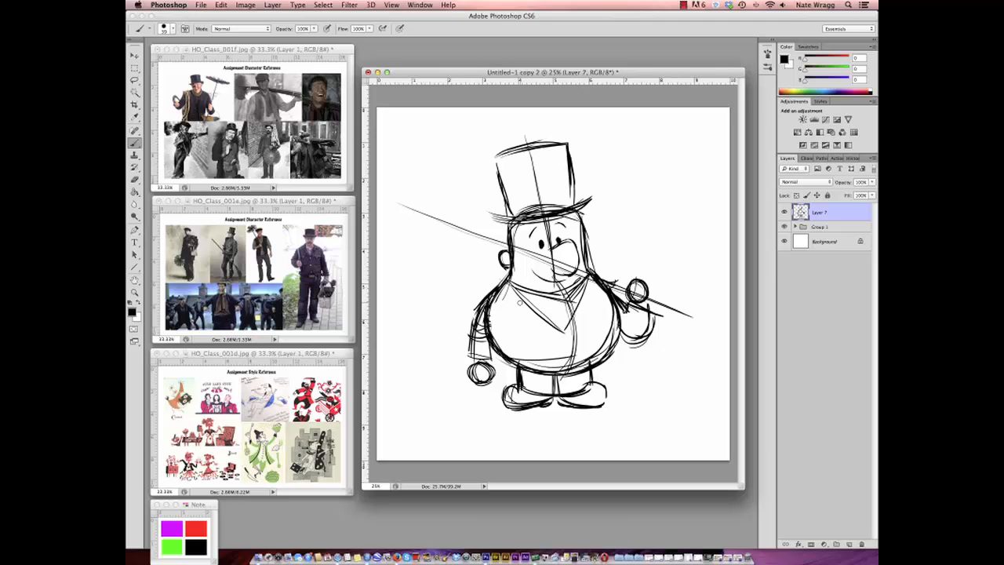
{"action": "left_click_drag", "start_coordinate": [519, 300], "coordinate": [522, 352]}
{"action": "mouse_move", "coordinate": [589, 281]}
{"action": "left_mouse_down"}
{"action": "mouse_move", "coordinate": [593, 337]}
{"action": "mouse_move", "coordinate": [627, 351]}
{"action": "mouse_move", "coordinate": [589, 291]}
{"action": "mouse_move", "coordinate": [618, 347]}
{"action": "left_mouse_up"}
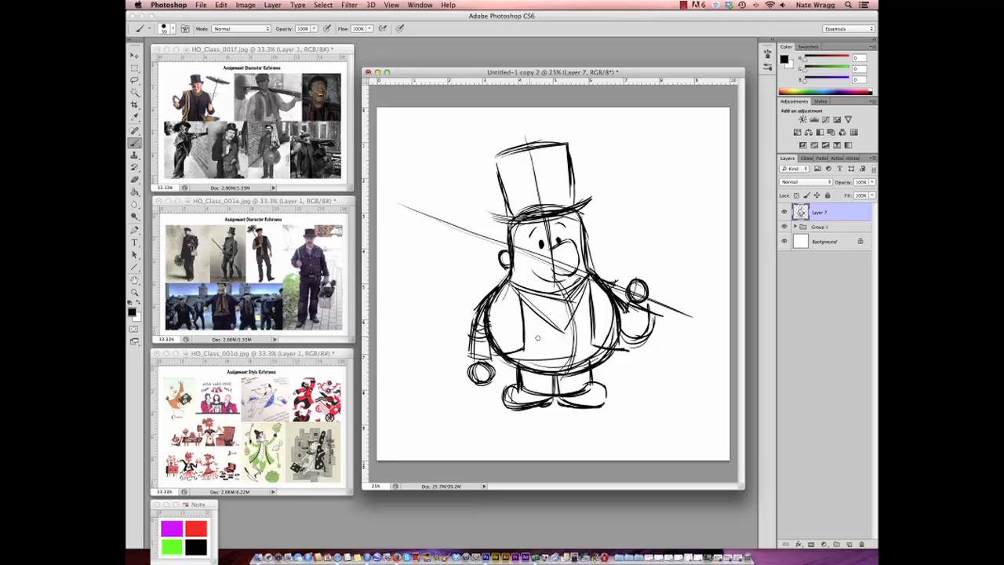
{"action": "left_click_drag", "start_coordinate": [524, 338], "coordinate": [592, 339]}
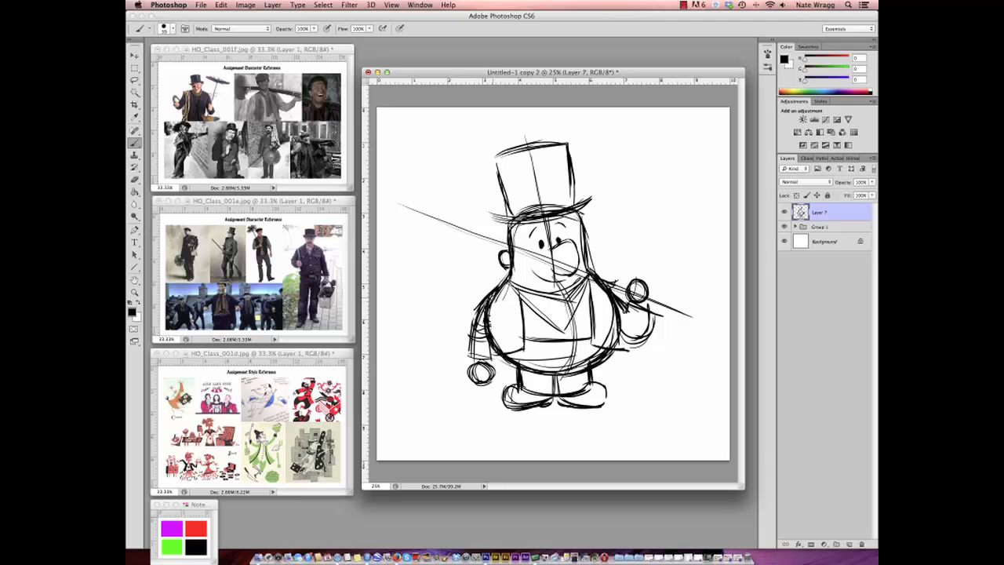
{"action": "mouse_move", "coordinate": [499, 294]}
{"action": "left_mouse_down"}
{"action": "mouse_move", "coordinate": [491, 329]}
{"action": "mouse_move", "coordinate": [470, 352]}
{"action": "left_mouse_up"}
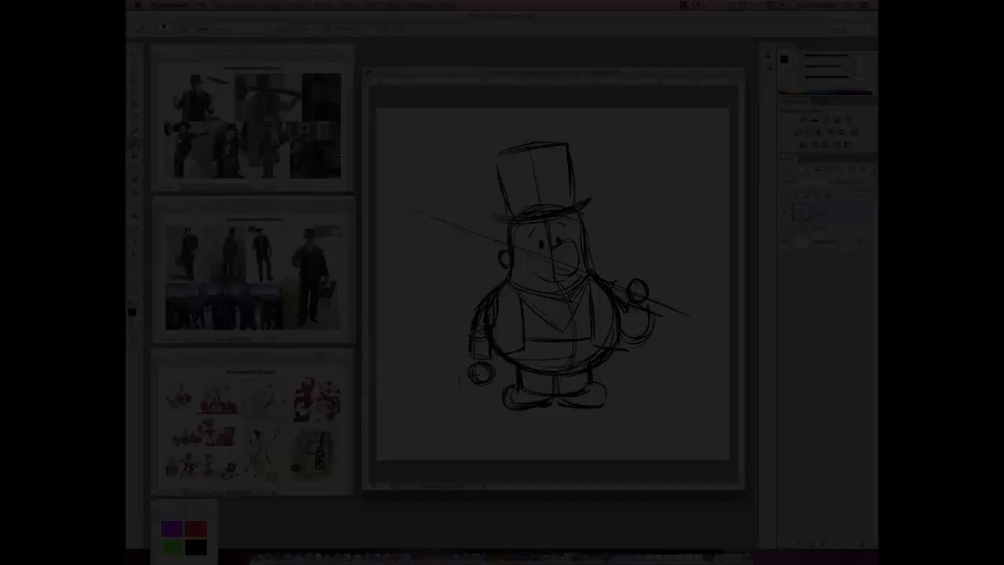